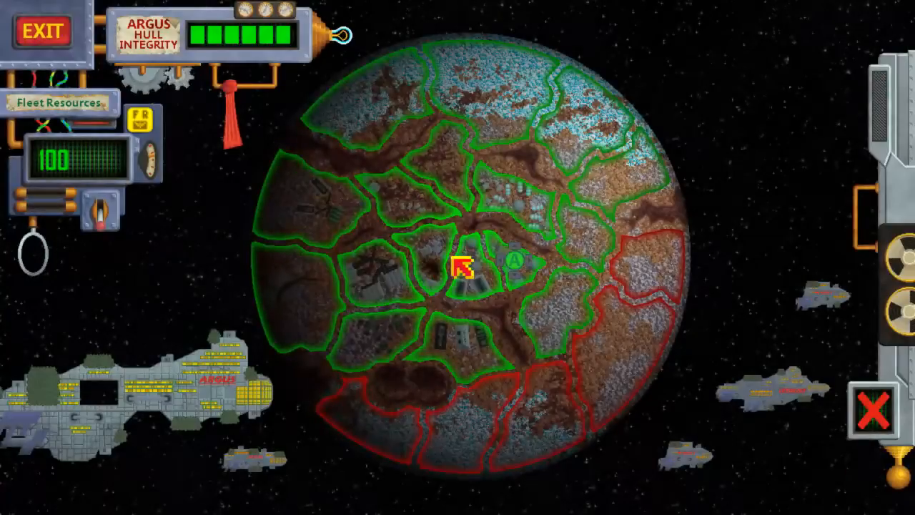
Replay the Solex Inc. Power Array - Coniraya mission and launch it with the Wasp ship
click(363, 124)
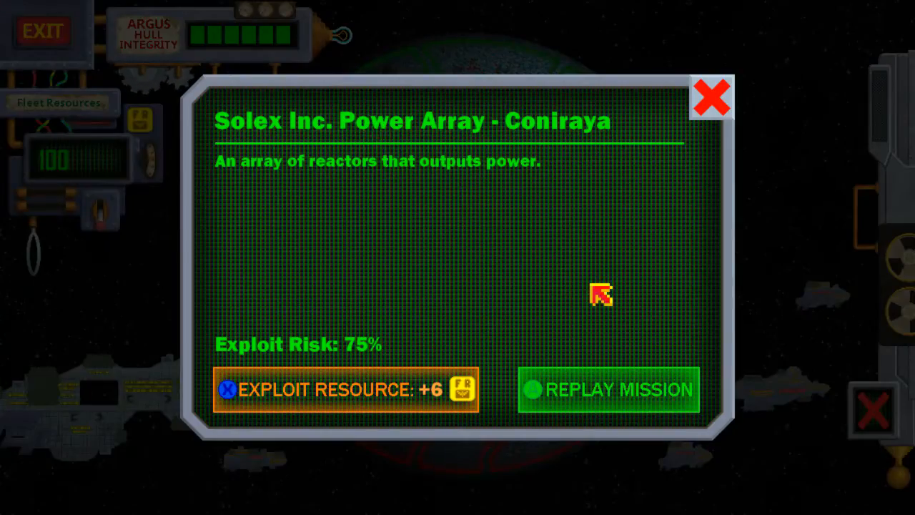
click(611, 391)
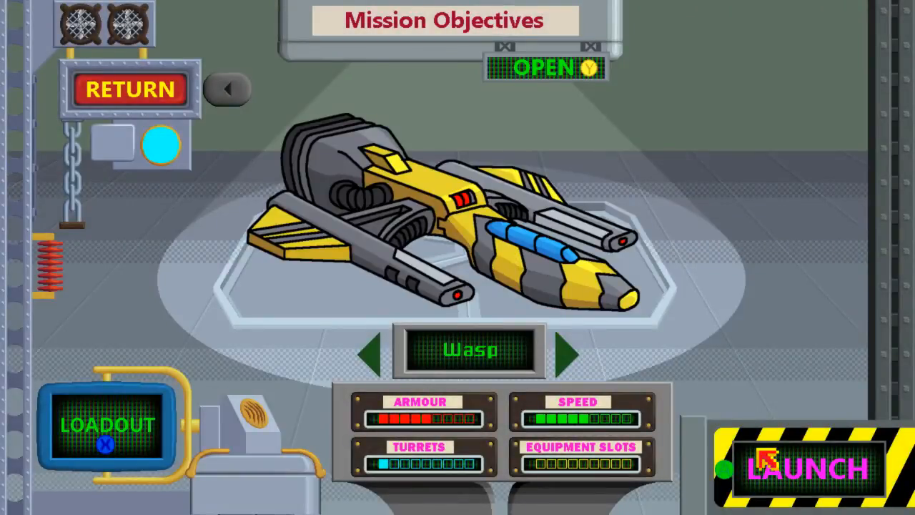
click(765, 461)
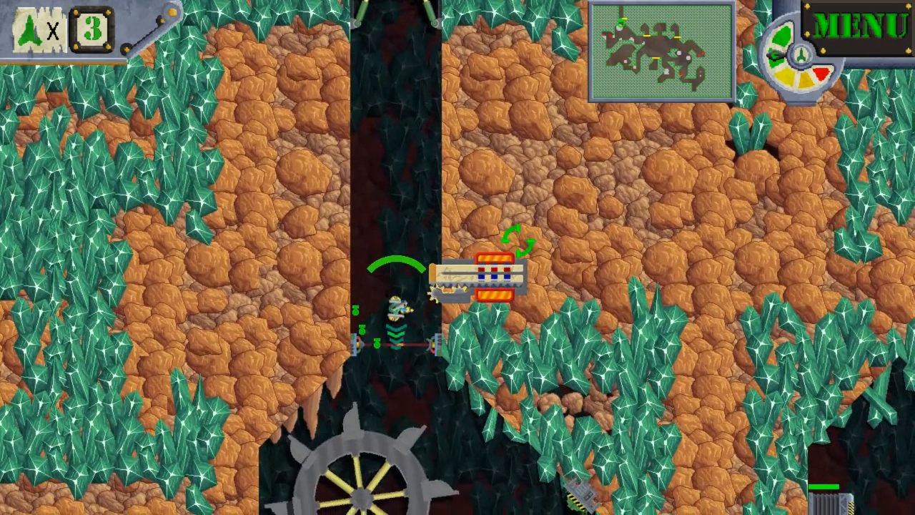
Fly down the entry shaft into the cavern and destroy the turret on the crystal slope beside the large gear wheel
key(w)
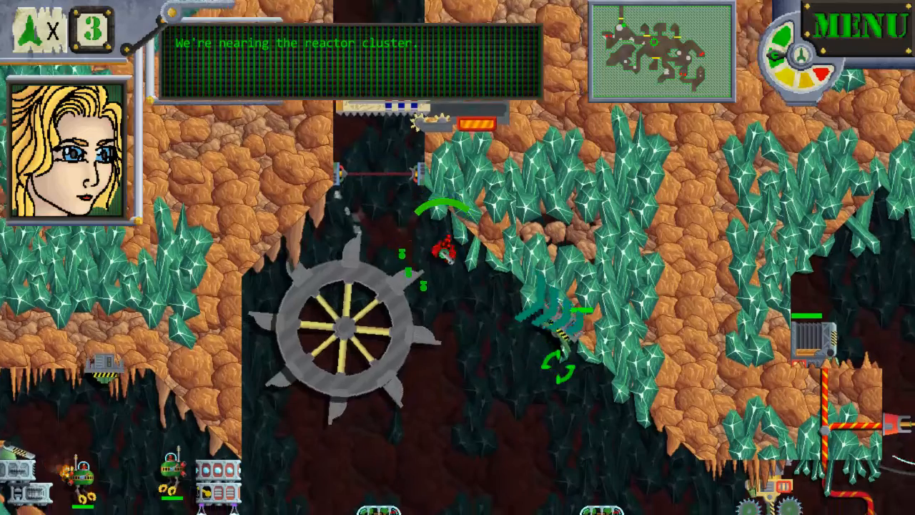
click(539, 280)
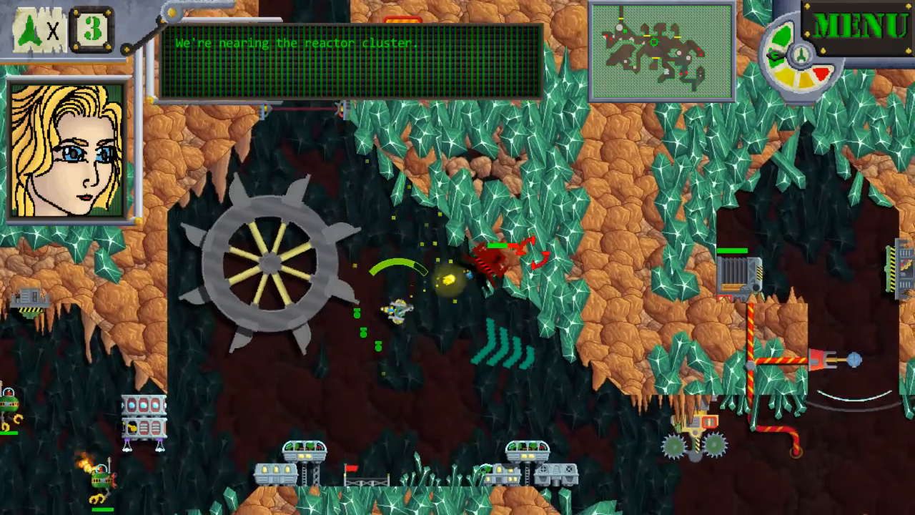
click(505, 218)
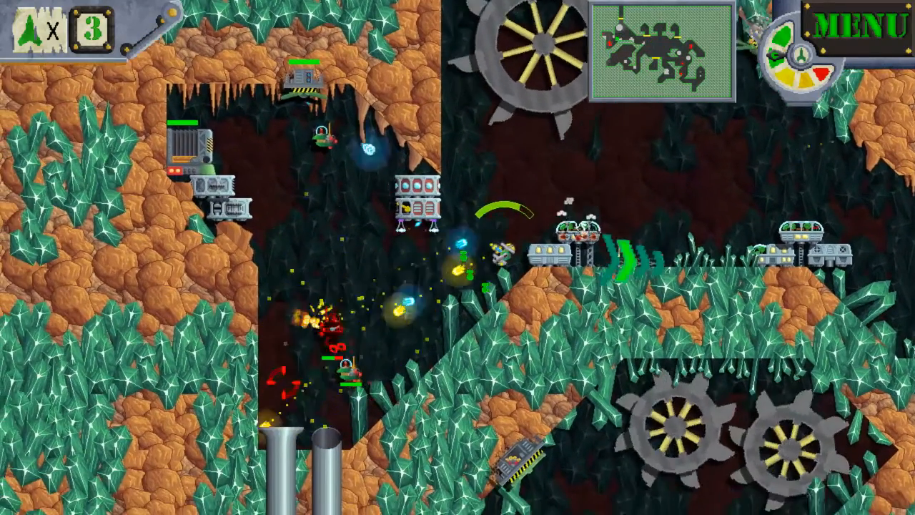
Attack the green robots in the western cavern above the twin pipes
drag(284, 382, 293, 344)
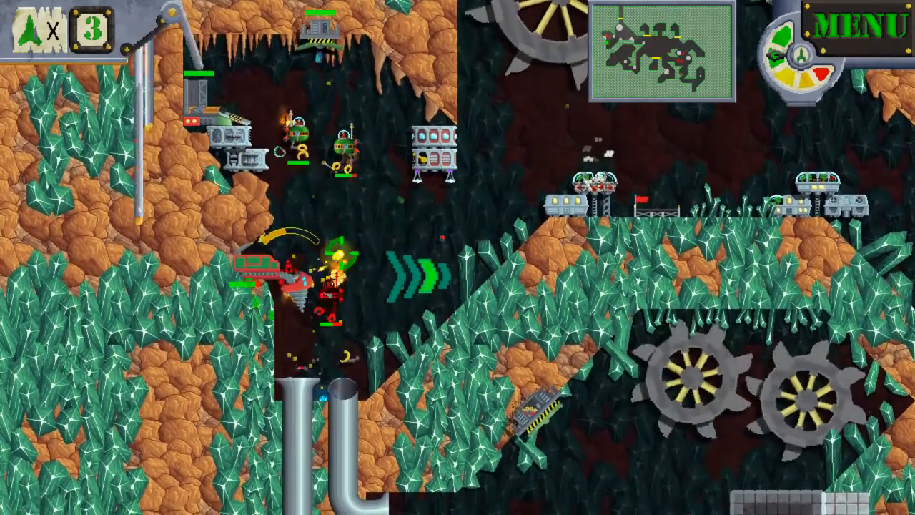
mouse_move(342, 253)
mouse_down()
mouse_move(371, 277)
mouse_move(334, 147)
mouse_move(349, 230)
mouse_move(333, 243)
mouse_move(329, 235)
mouse_move(350, 246)
mouse_move(333, 233)
mouse_move(342, 203)
mouse_move(359, 250)
mouse_move(347, 253)
mouse_up()
key(w)
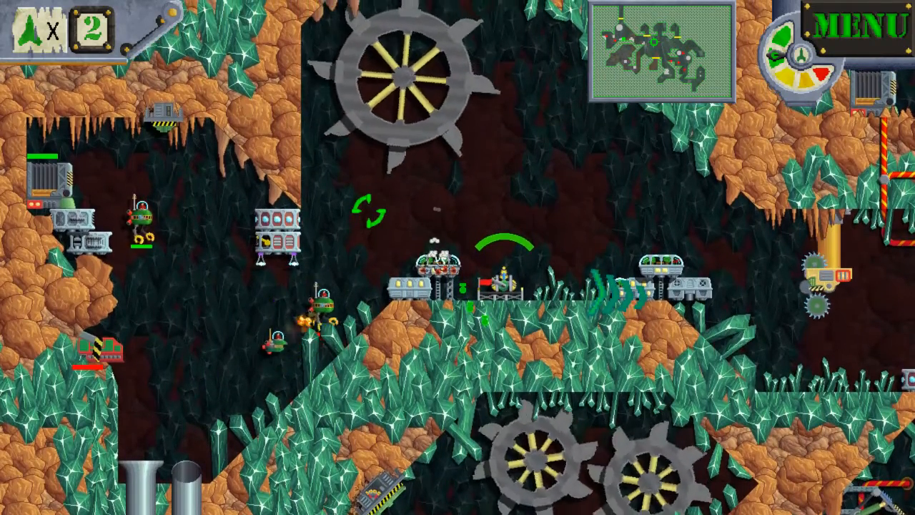
Take off from the flagged base pad and shoot the robots closing in on the base
key(w)
click(389, 230)
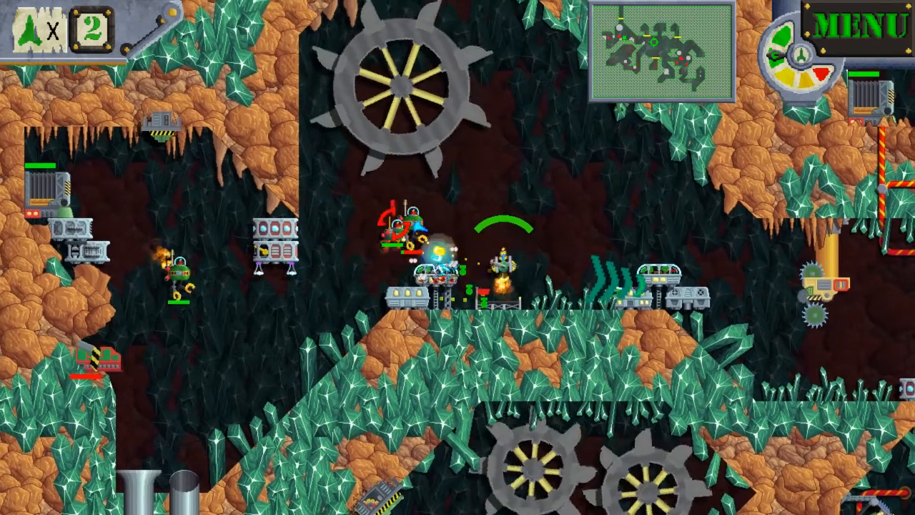
click(402, 266)
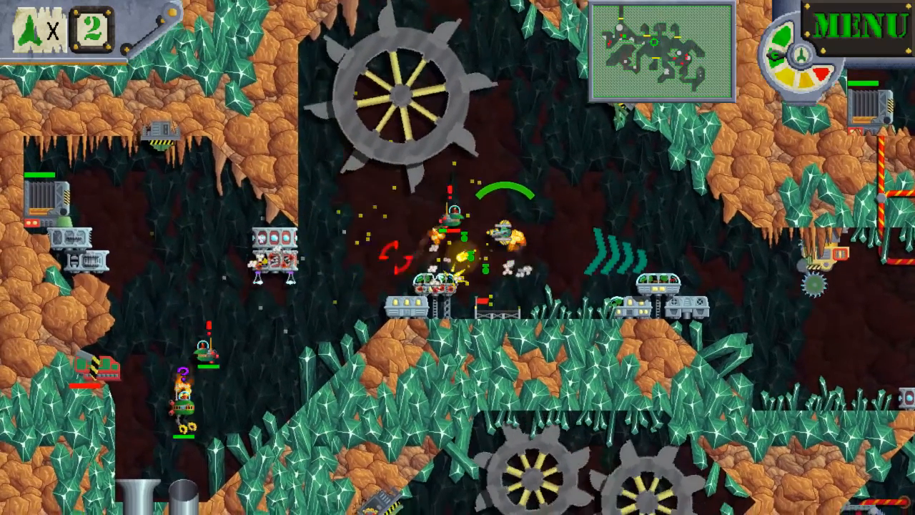
Fly west past the stacked containers and shoot the robots inside the western cavern
key(a)
key(a)
click(331, 341)
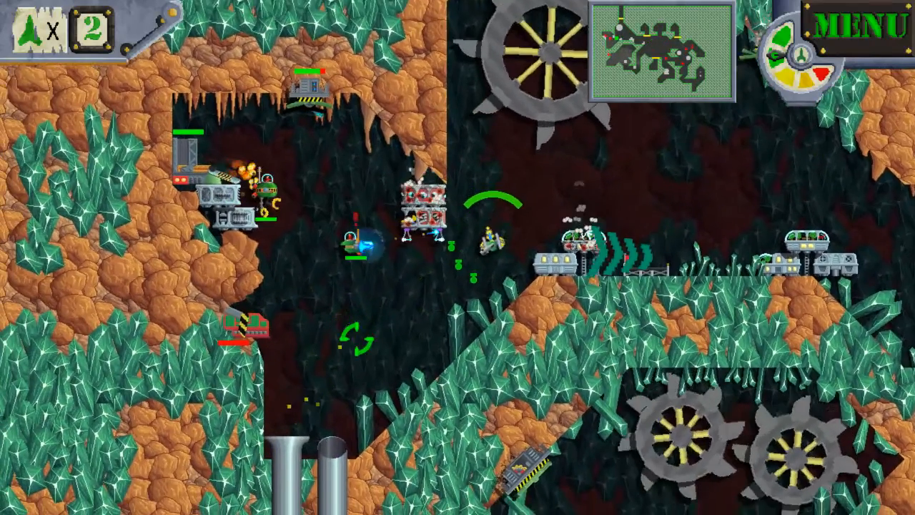
click(388, 299)
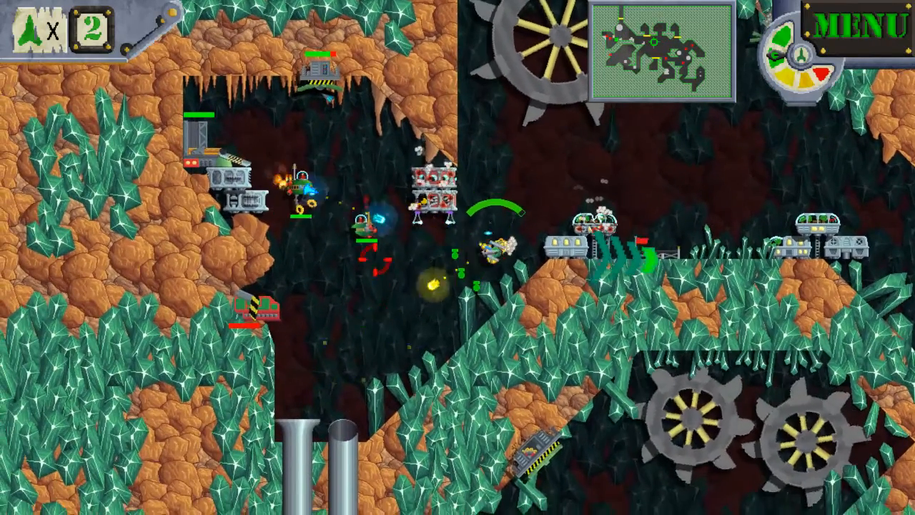
click(372, 191)
key(a)
click(336, 145)
key(d)
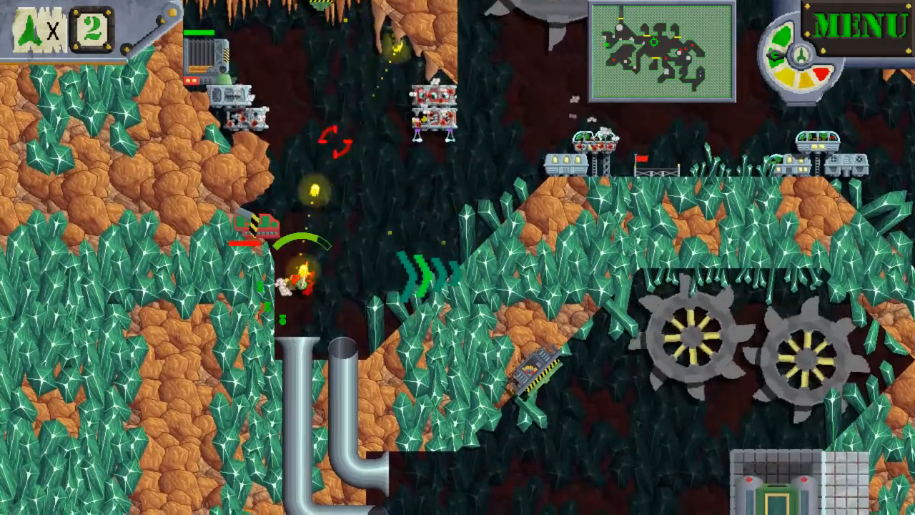
Fire at the ceiling turret of the western cavern while climbing toward it
key(w)
click(319, 59)
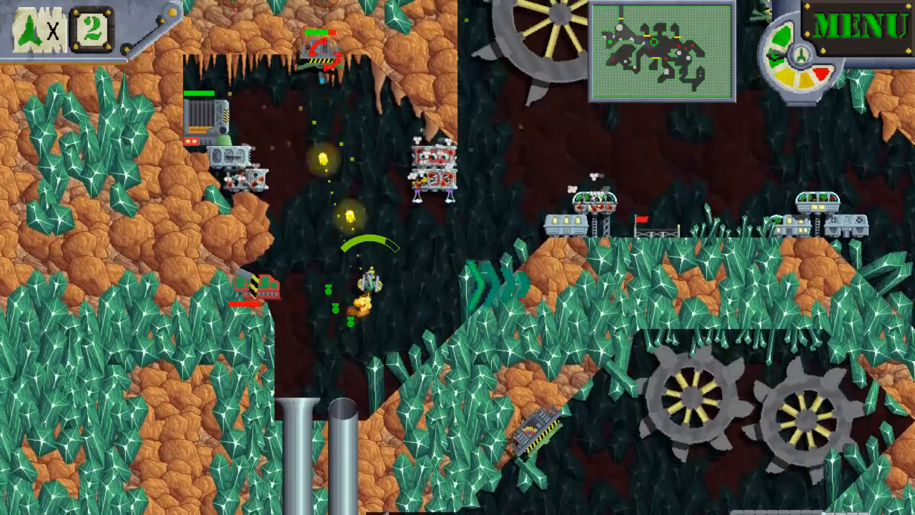
click(312, 72)
key(a)
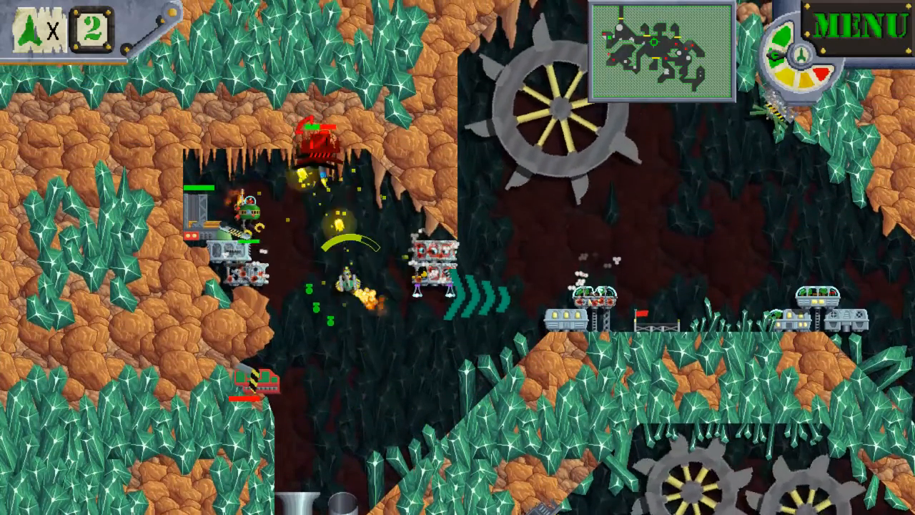
key(w)
Shoot the robots swarming the ship beside the robot hangar in the western cavern
click(277, 252)
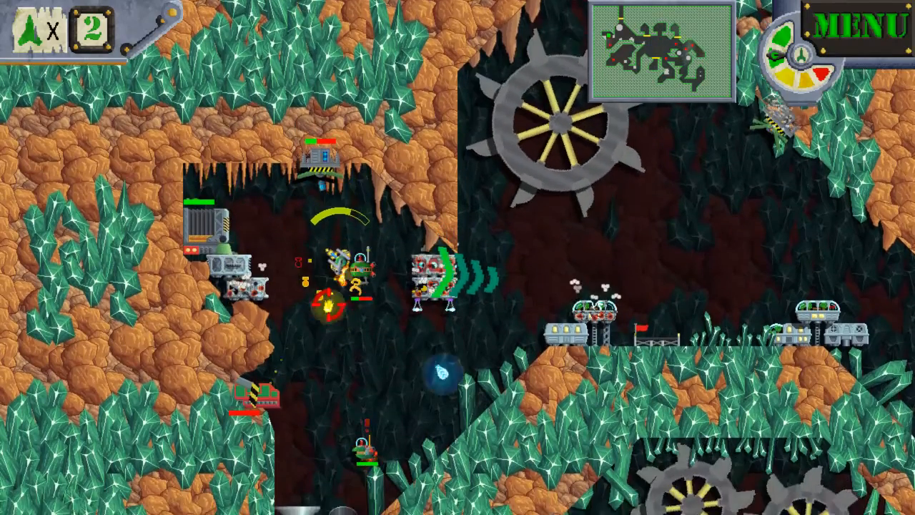
click(367, 218)
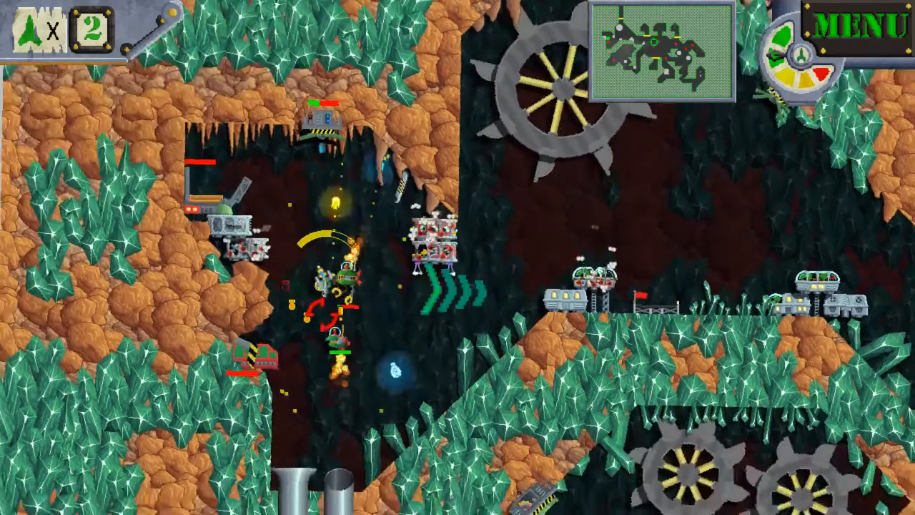
click(318, 348)
click(338, 249)
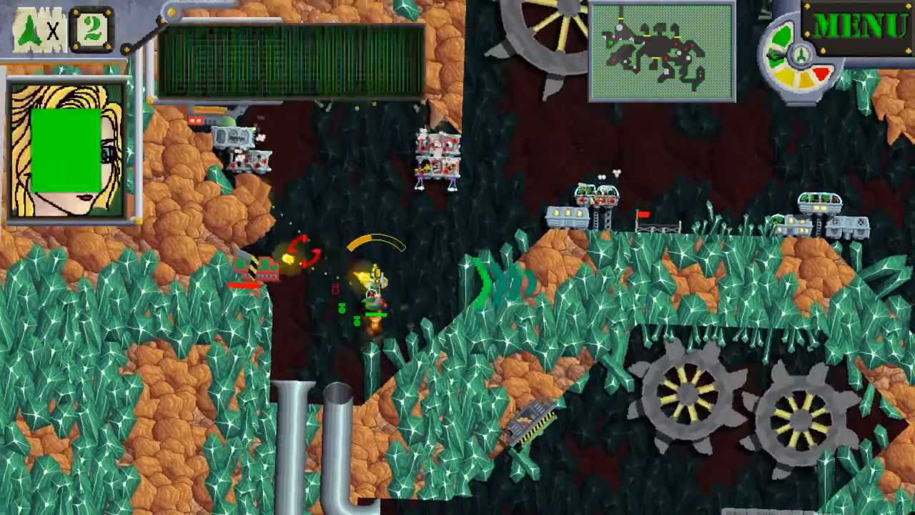
Leave the western cavern and fly east over the base to the rotating door-control device
key(d)
key(w)
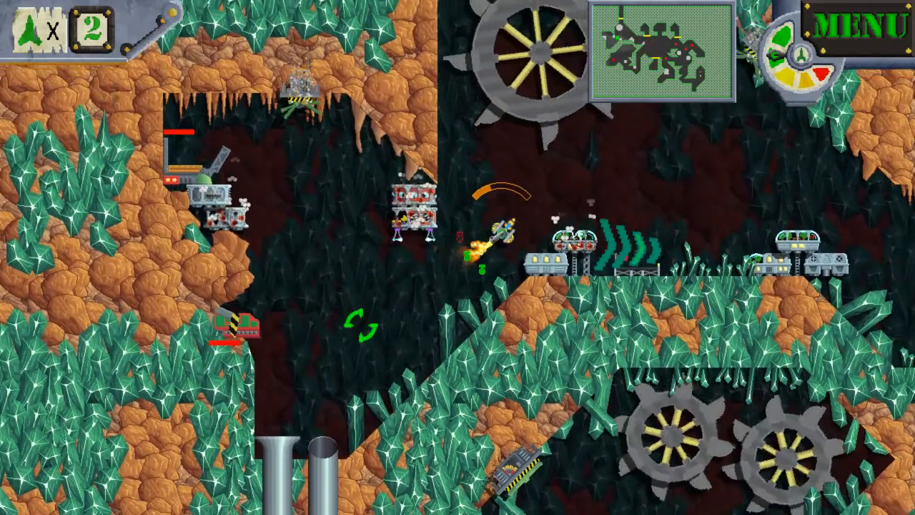
key(d)
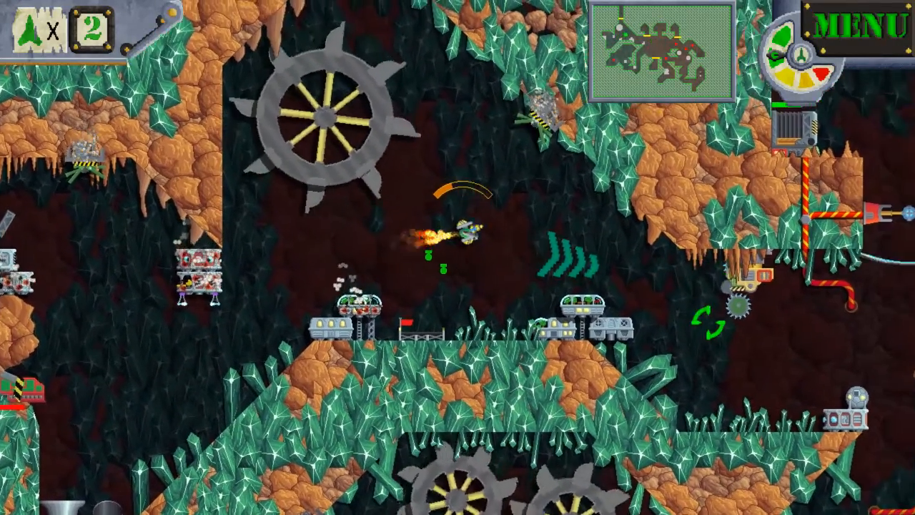
key(a)
key(w)
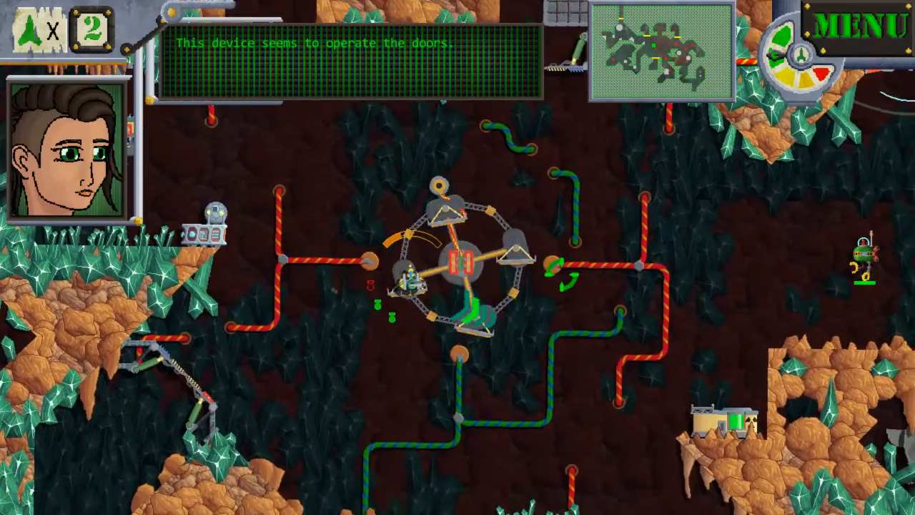
Steer out of the rotating device and descend below it toward the blue laser robot
key(a)
key(w)
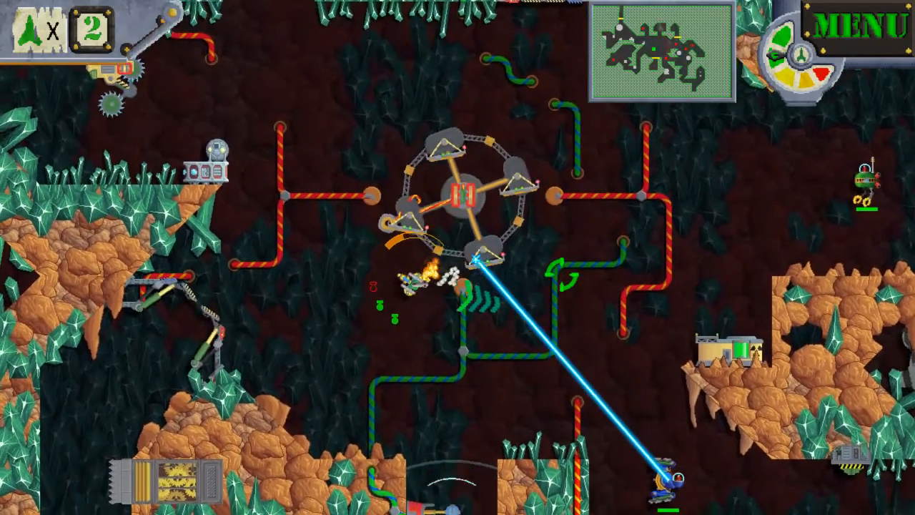
key(w)
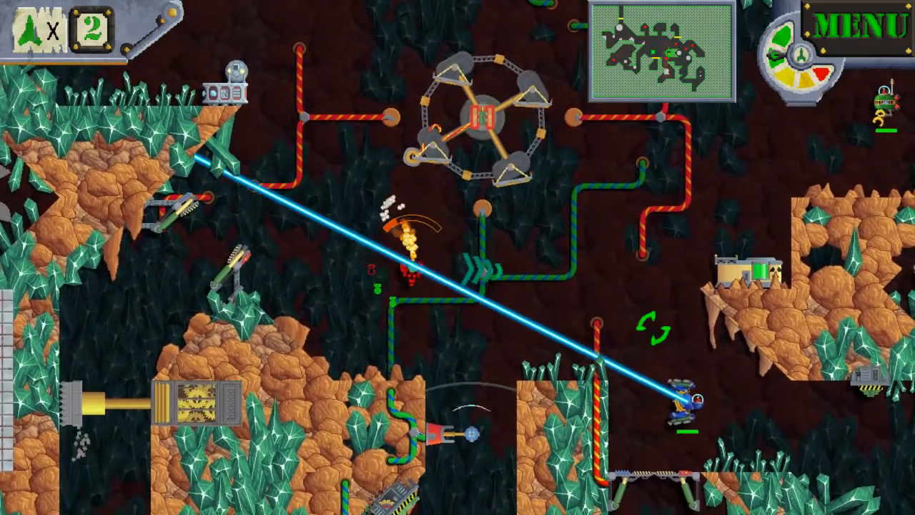
key(a)
key(a)
key(w)
key(d)
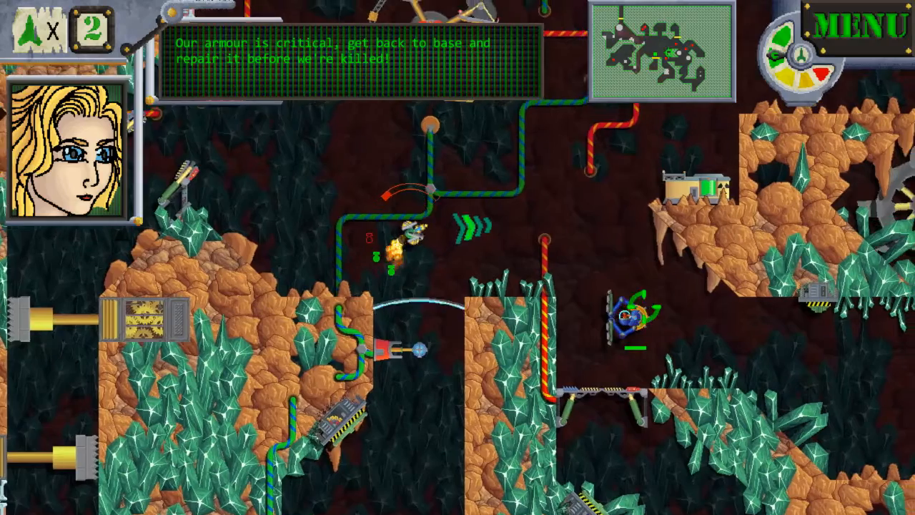
Attack the blue laser robot while flying east toward the Uranium fuel store on the rock ledge
key(w)
key(d)
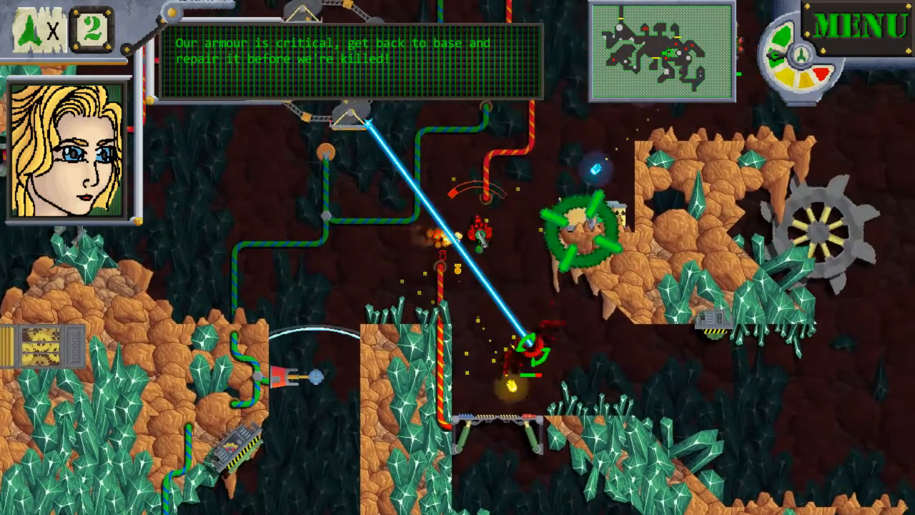
key(a)
key(d)
key(w)
key(a)
key(w)
Shoot the green robot northeast of the Uranium fuel store while hovering above the store
mouse_move(594, 151)
mouse_down()
mouse_move(590, 103)
mouse_move(586, 110)
mouse_up()
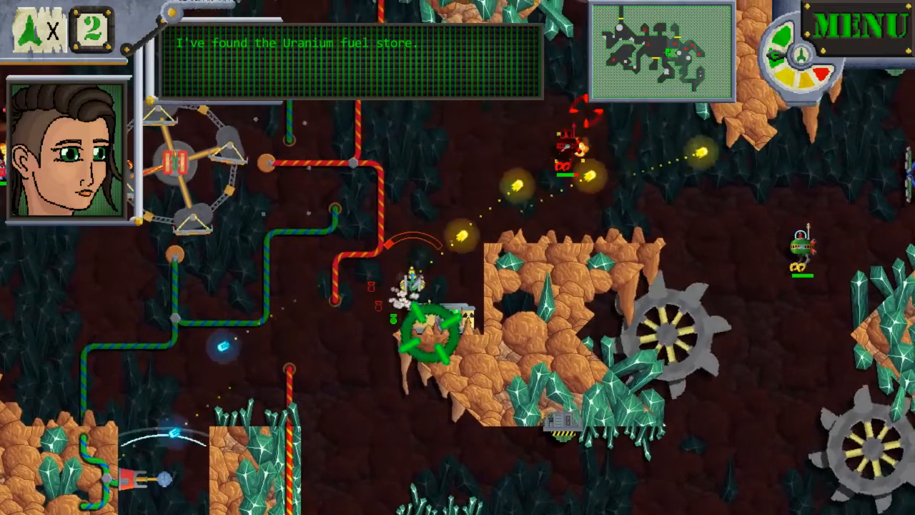
drag(592, 143, 642, 152)
key(d)
key(w)
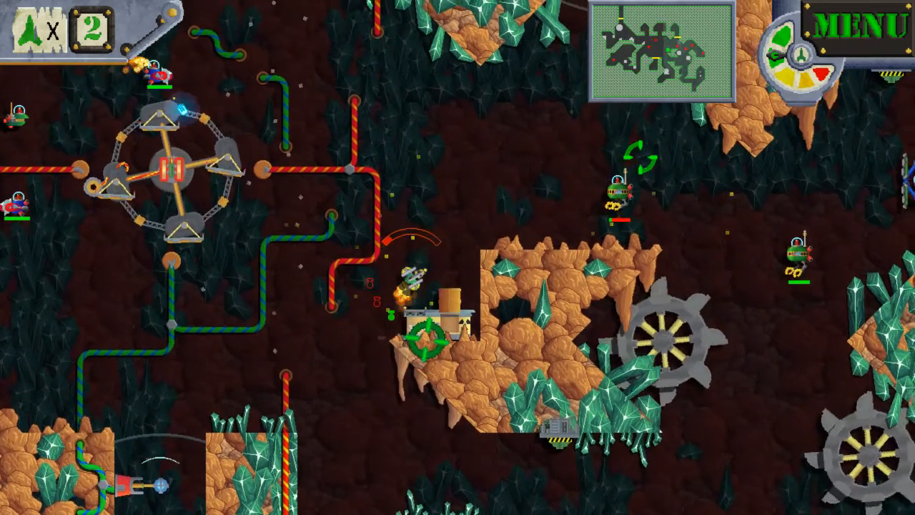
key(a)
key(w)
Aim at the robots around the rotating device and thrust away from the fuel store
mouse_move(304, 207)
mouse_down()
mouse_move(390, 218)
mouse_move(436, 239)
mouse_move(509, 230)
mouse_move(493, 208)
mouse_move(583, 275)
mouse_move(554, 282)
mouse_up()
key(w)
key(w)
key(w)
key(d)
key(w)
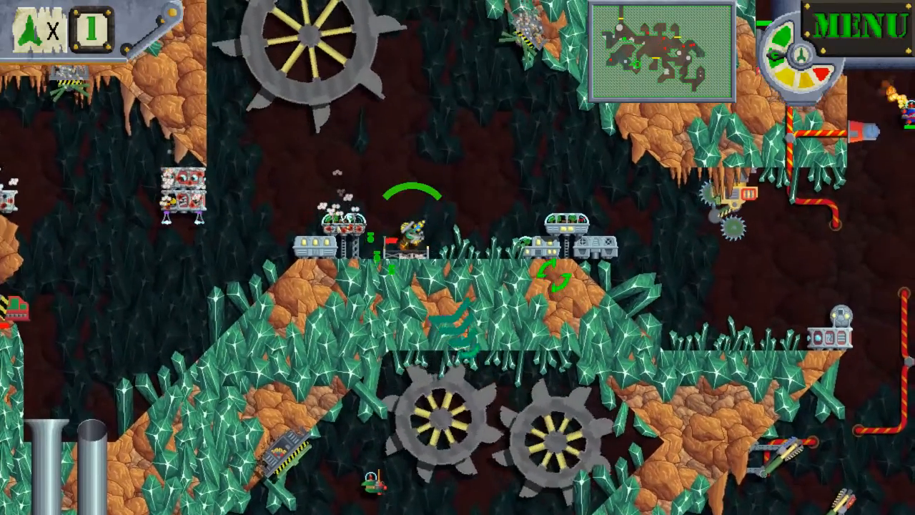
Take off from the base pad and carry the green fuel cell by grapple into the shaft with the piston crushers
key(w)
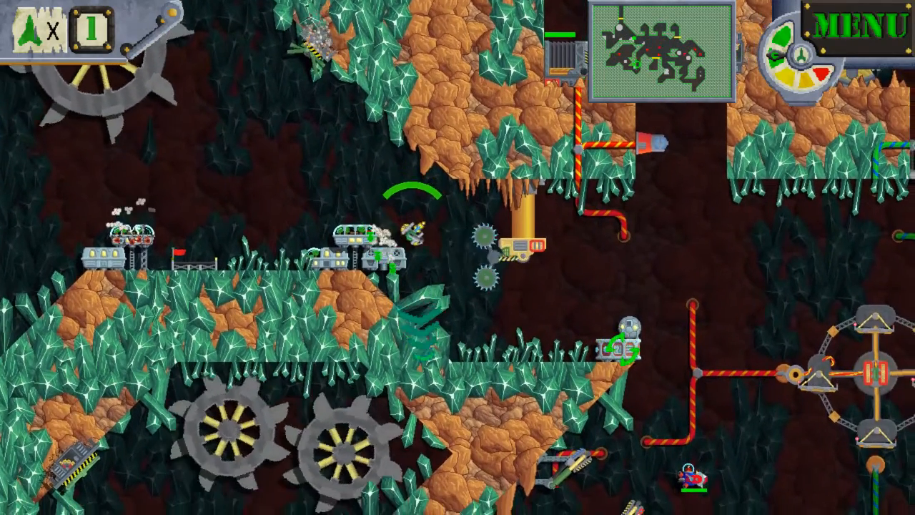
key(w)
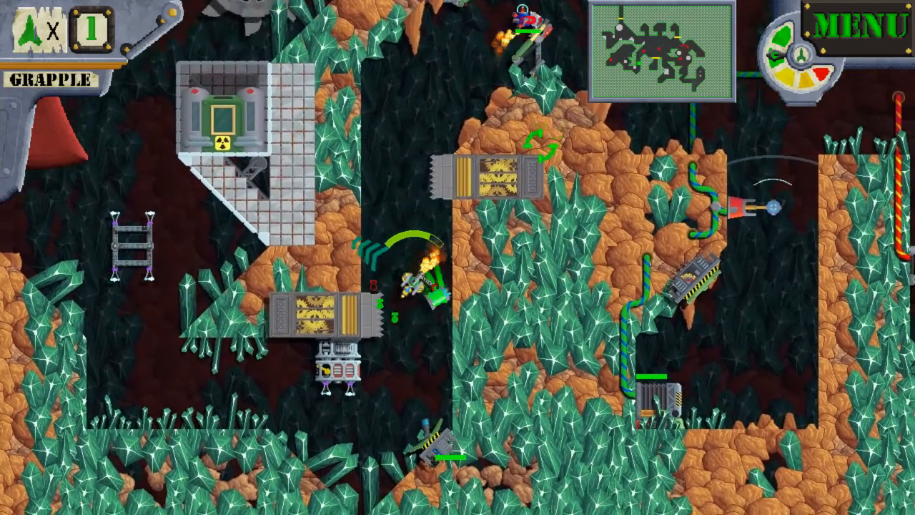
key(Up)
Destroy the turret on the rocks at the bottom of the crusher shaft
key(space)
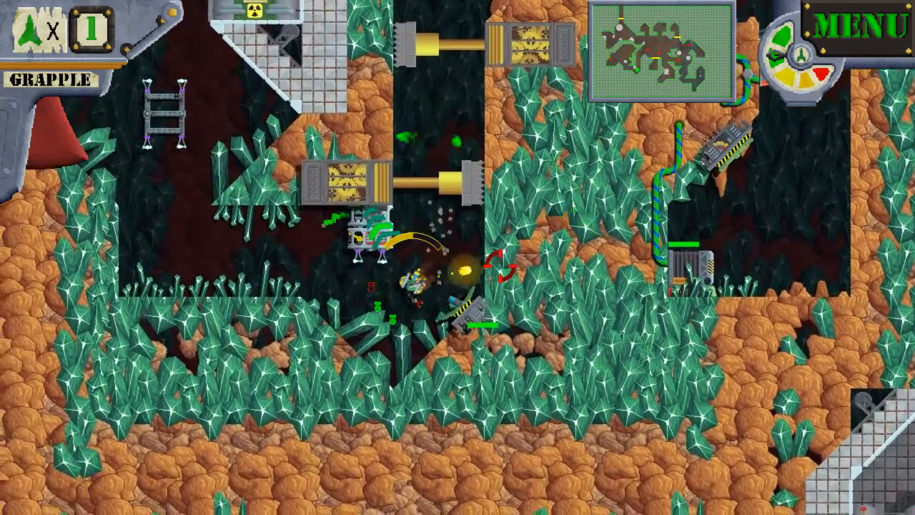
key(space)
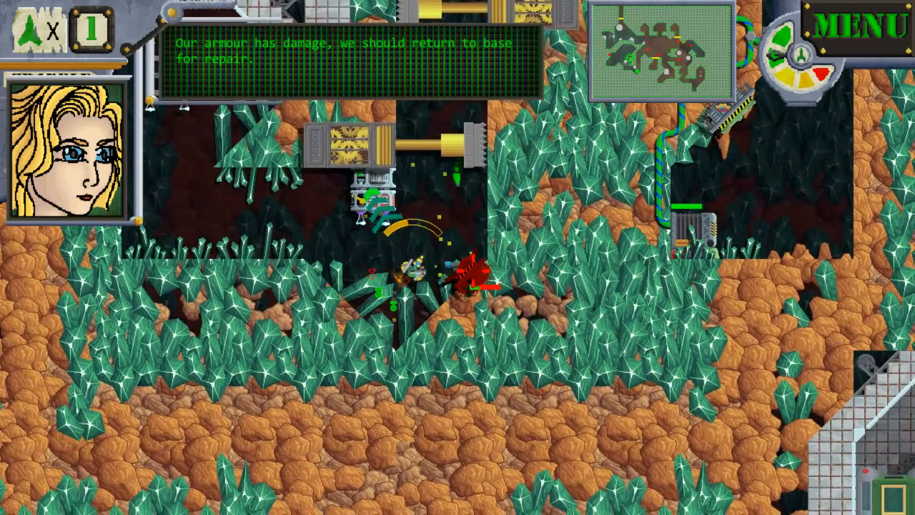
key(space)
key(Up)
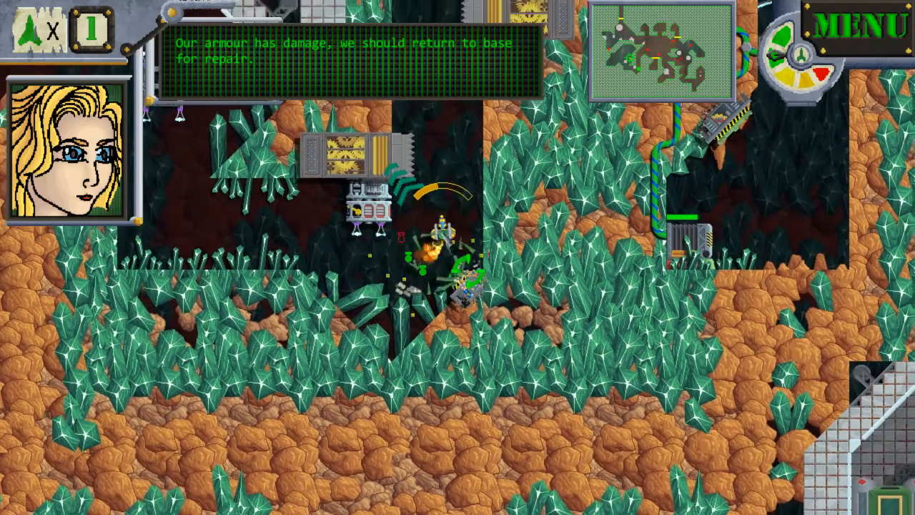
Fly the Wasp from the destroyed turret up the shaft past the lower piston crusher to just below the upper one
key(Up)
key(Left)
key(Up)
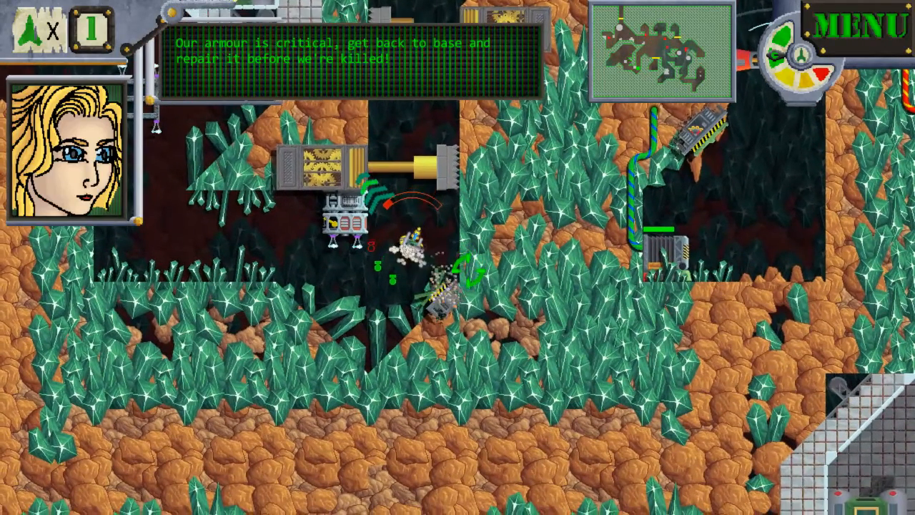
key(Up)
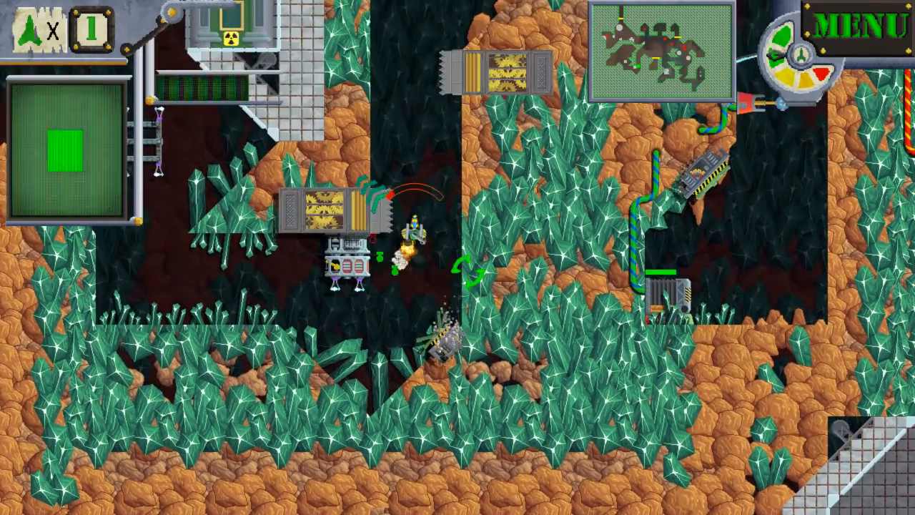
key(Left)
key(Up)
key(Right)
key(Left)
key(Up)
key(Right)
key(Up)
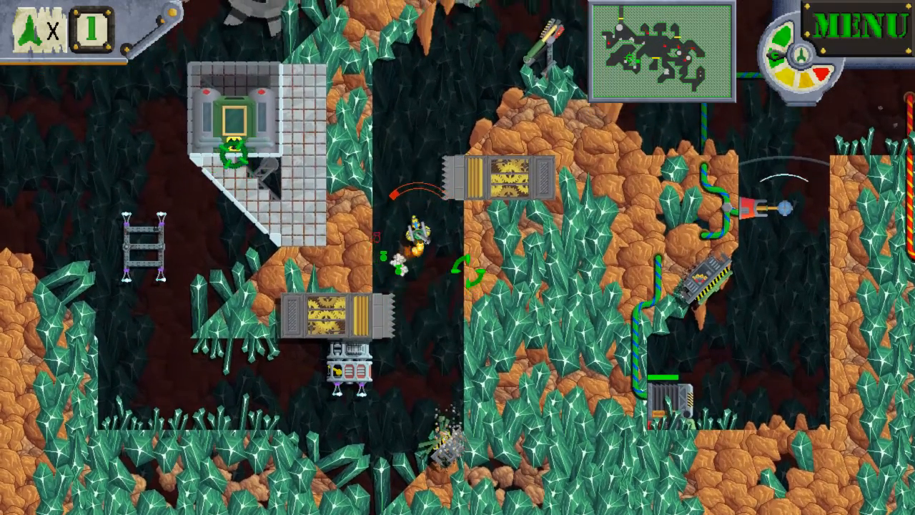
Thrust past the upper piston crusher towards the shaft's upper opening
key(Up)
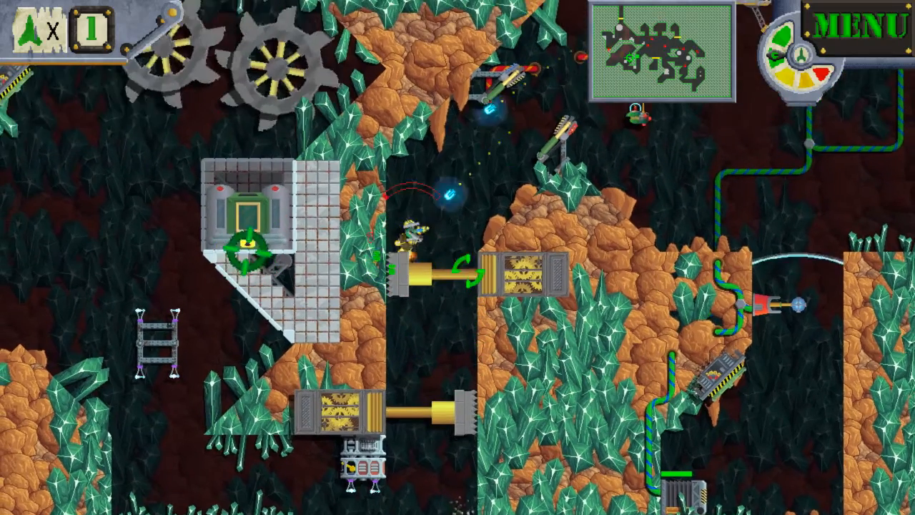
key(Up)
key(Right)
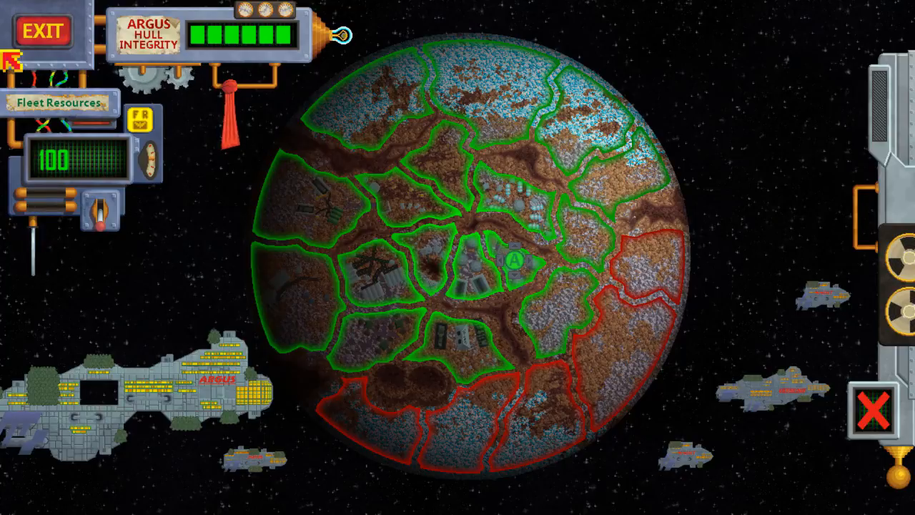
View the Solex Inc. Power Array - Coniraya mission details from the planet map and close them
click(383, 132)
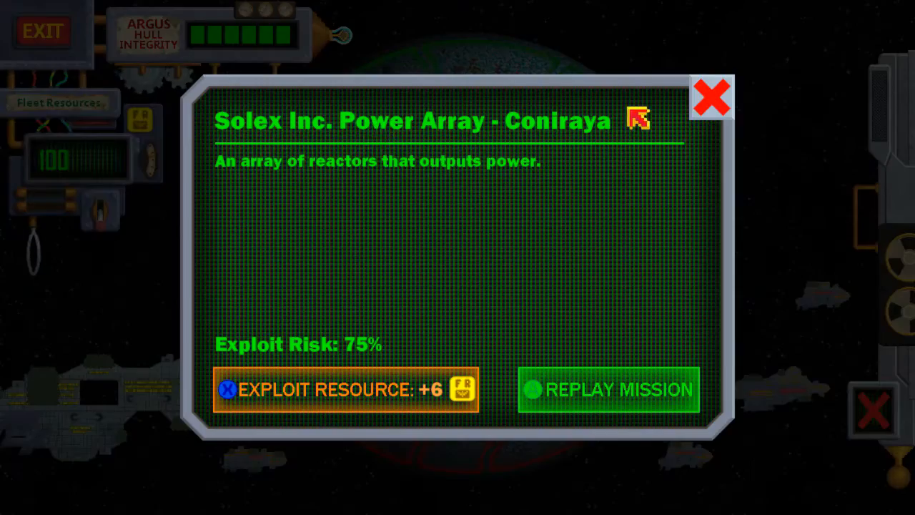
click(706, 105)
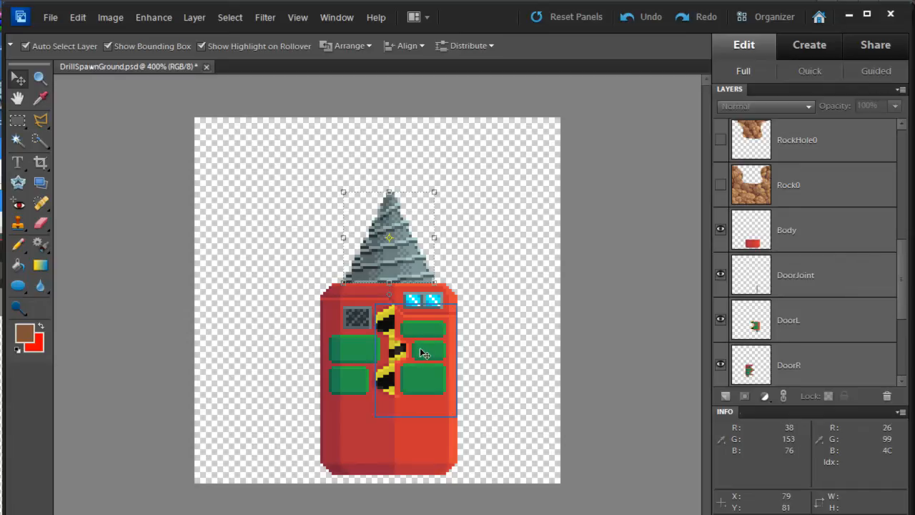
In Photoshop Elements, try moving pieces of the red drill machine away from its body, undoing each move
drag(423, 353, 508, 335)
key(ctrl+z)
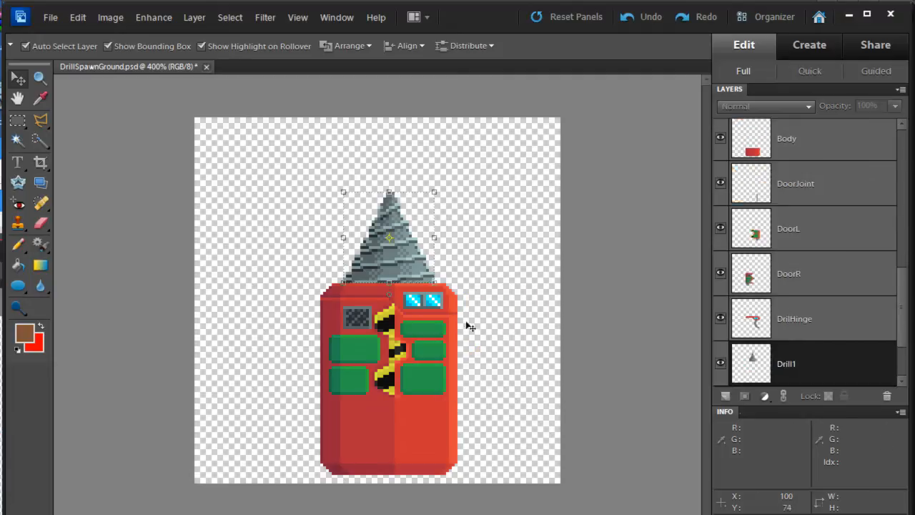
drag(435, 303, 485, 213)
key(ctrl+z)
Make the Rock0 and RockHole0 layers of the drill spawner artwork visible
drag(903, 298, 906, 229)
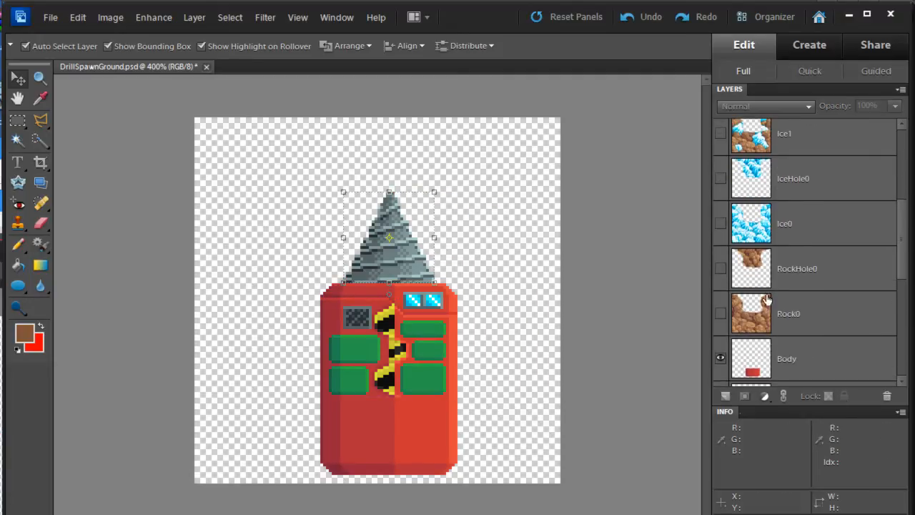
click(721, 313)
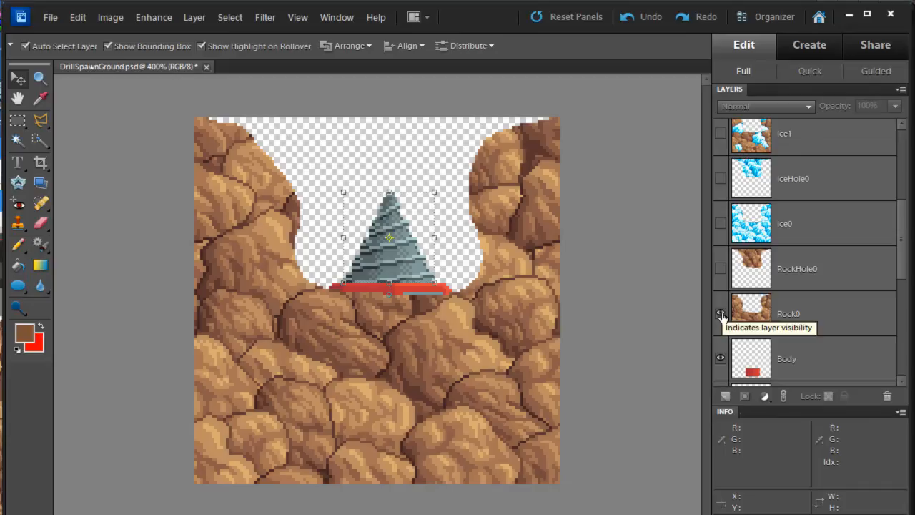
click(721, 269)
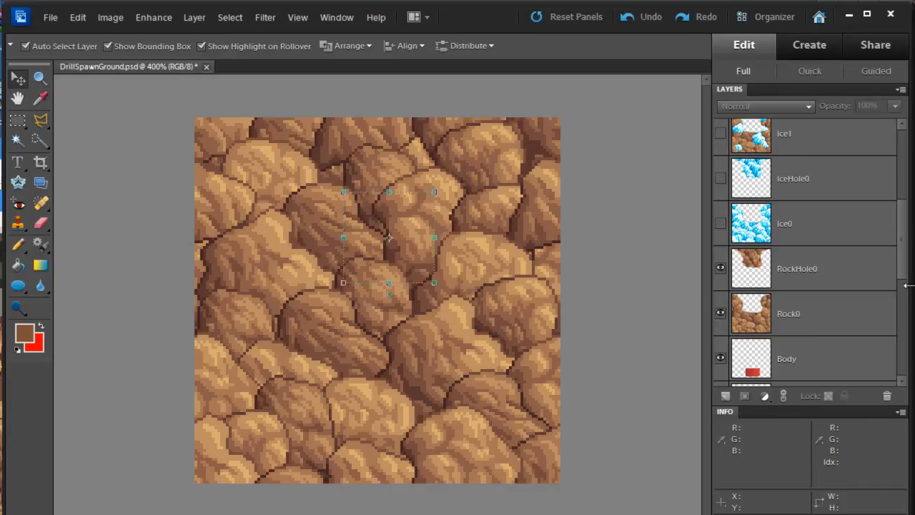
Make the Ice0, IceHole0, Ice1 and IceHole1 layers visible
drag(907, 270, 907, 243)
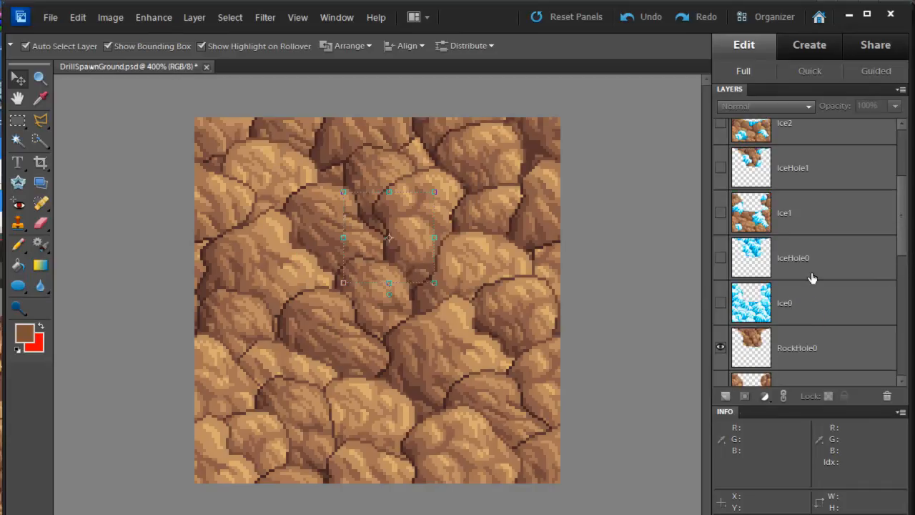
click(720, 303)
click(720, 257)
click(720, 213)
click(721, 167)
Make the Ice2, IceHole2, Ice3 and IceHole3 layers visible
drag(906, 206, 907, 162)
click(721, 276)
click(721, 231)
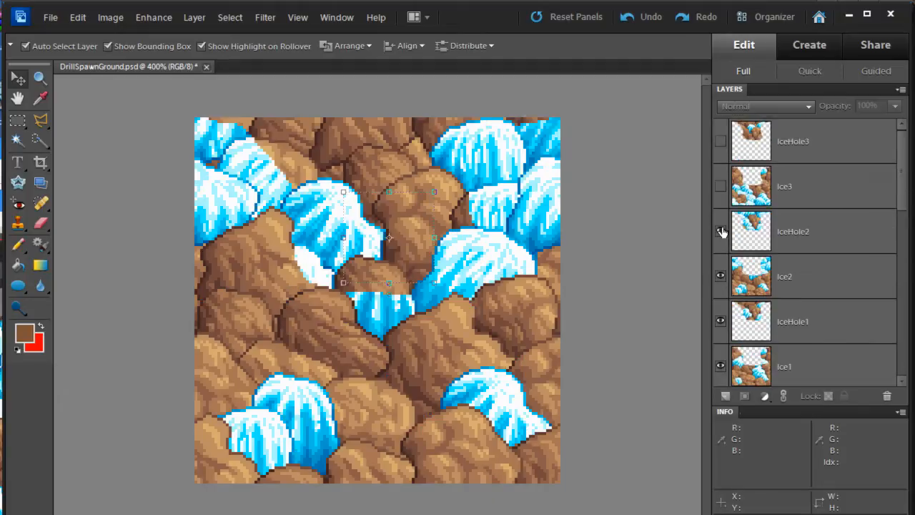
click(721, 186)
click(721, 141)
Run the layer export script from the GravityForce folder with Save PNGs, Save JSON and Ignore hidden layers on, at 100% scale
key(alt+Tab)
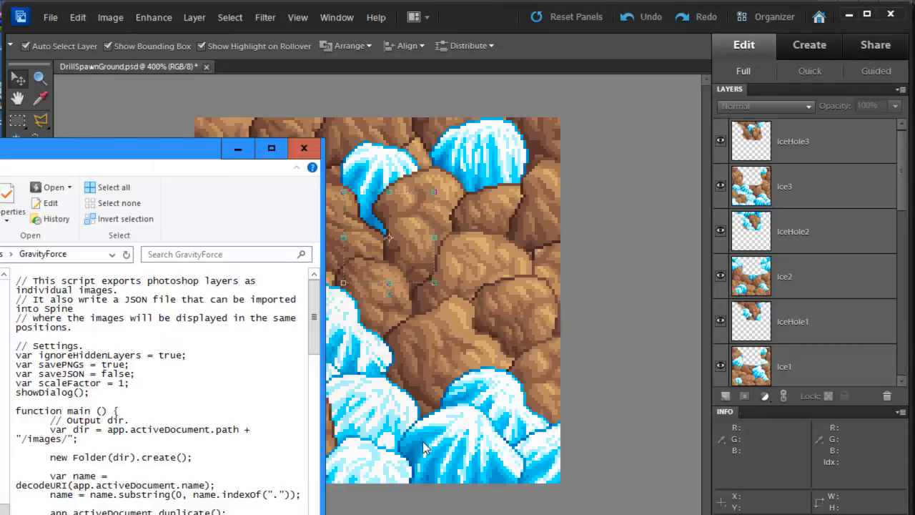
click(563, 429)
drag(1, 429, 581, 254)
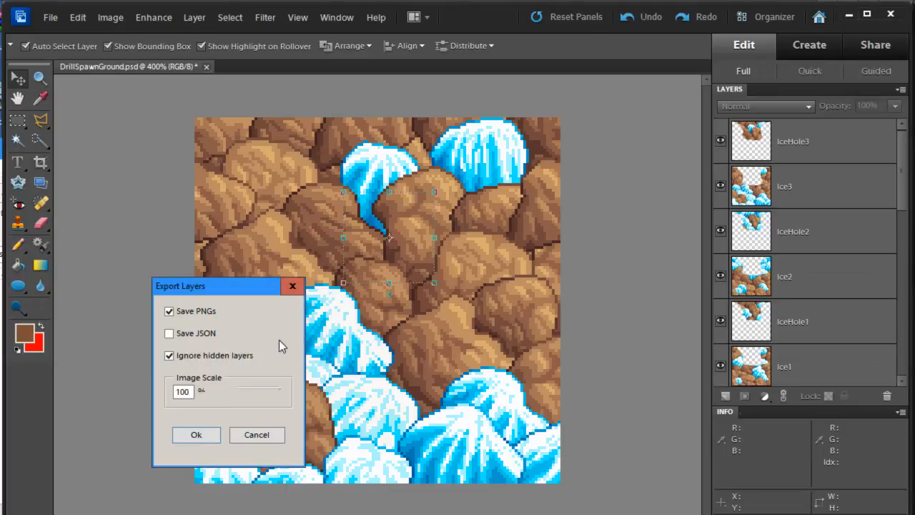
click(194, 334)
click(196, 434)
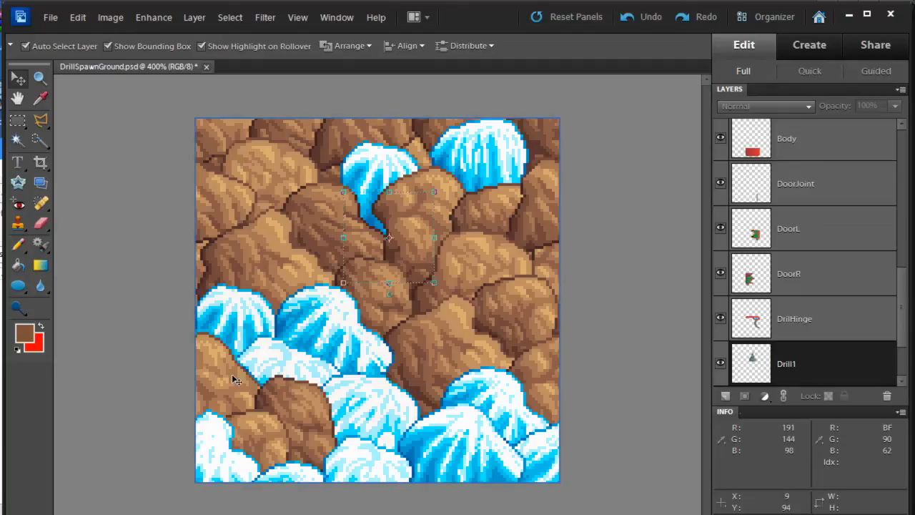
Save the artwork as DrillSpawnGround in Photoshop format with layers, replacing the existing file
key(ctrl+shift+s)
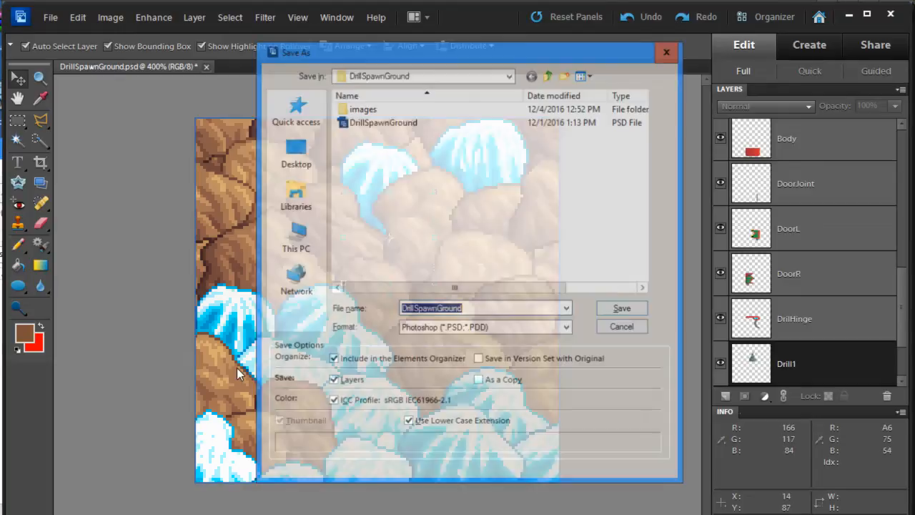
click(619, 309)
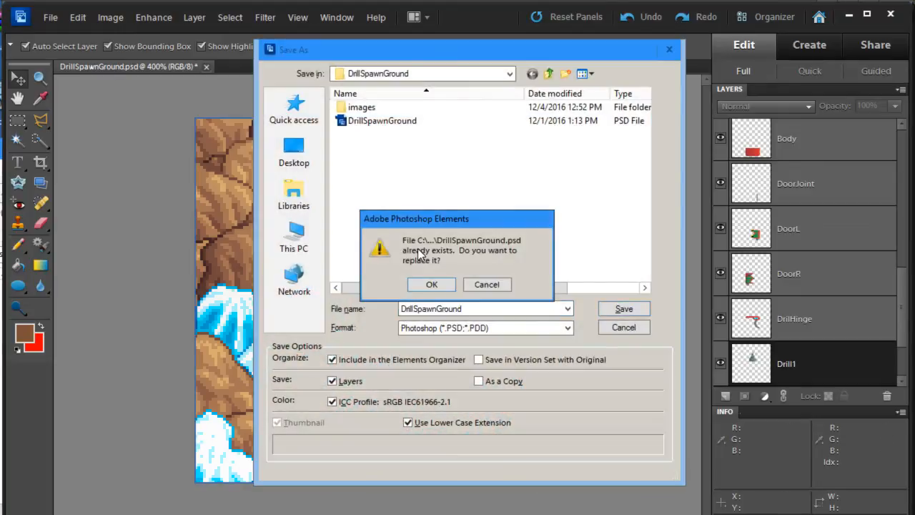
click(374, 283)
Switch to the DrillSpawner_Particles project in Spine and hide the Hole slot, keeping the project open
key(alt+Tab)
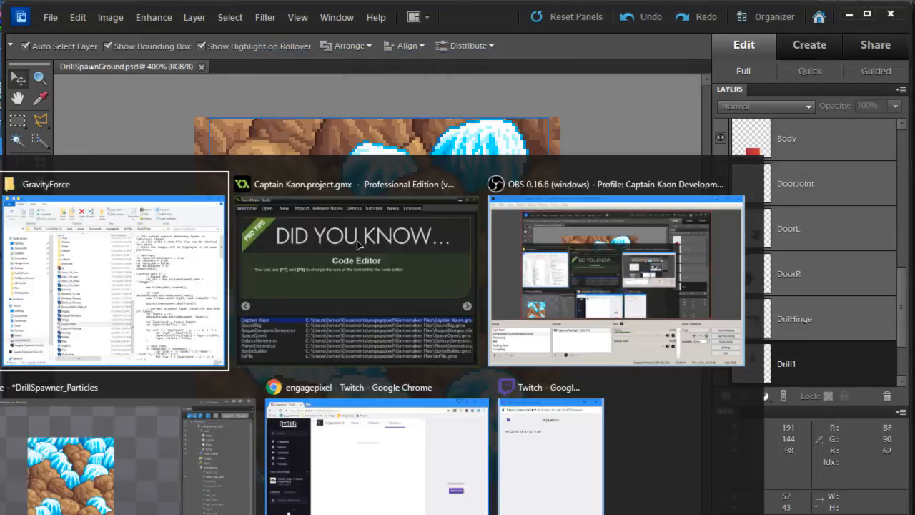
click(149, 446)
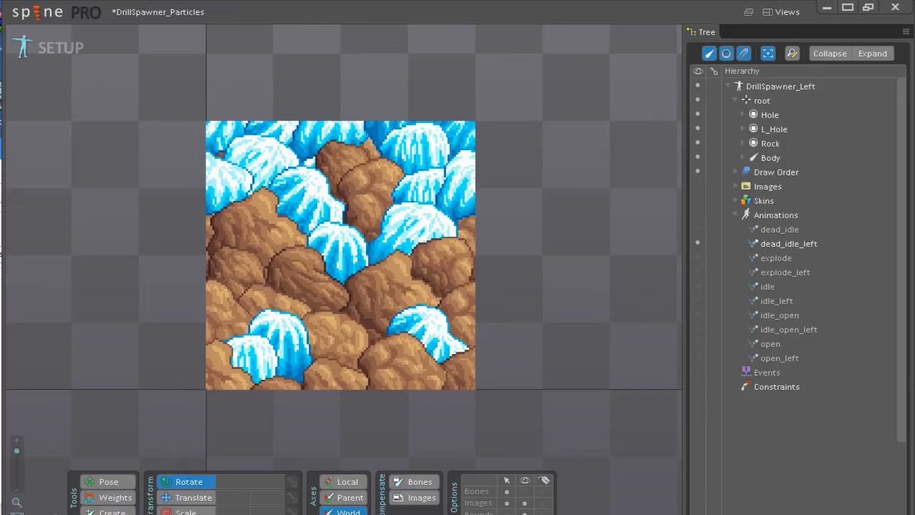
click(697, 115)
click(895, 8)
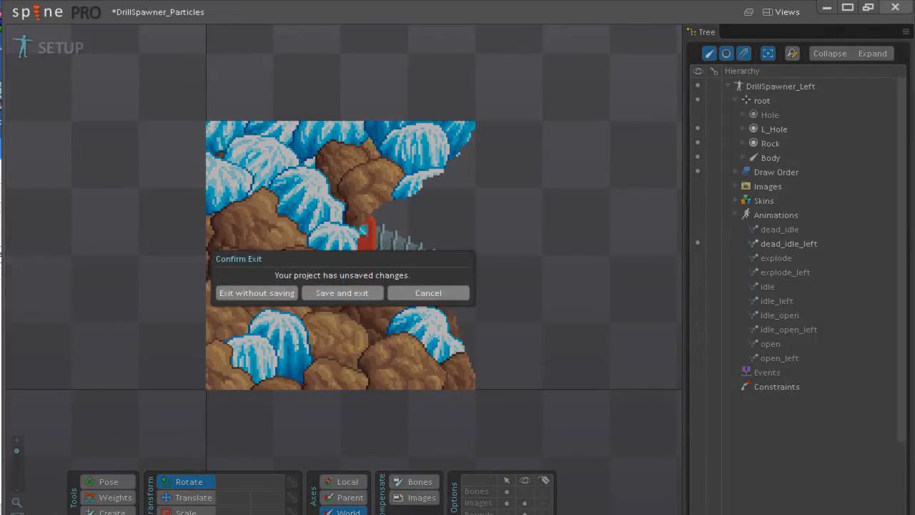
click(440, 293)
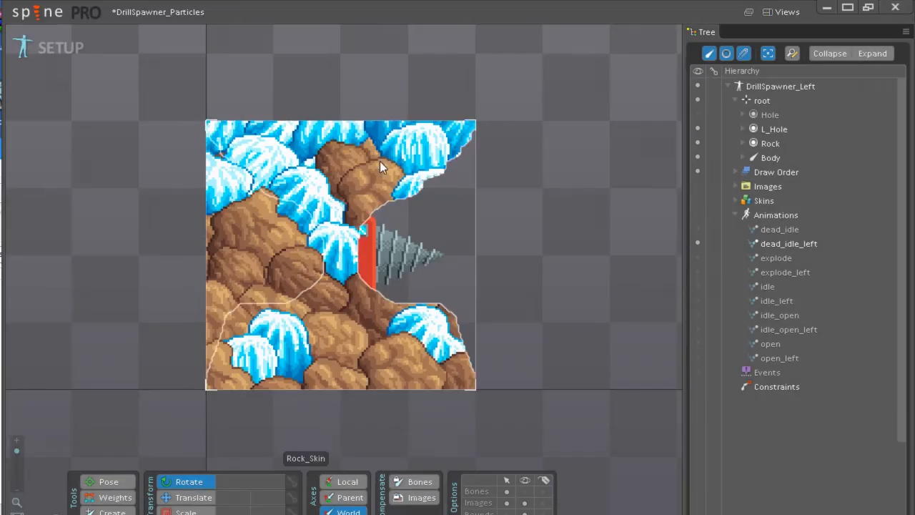
Toggle the L_Hole and Rock slots off, on and off again to examine the drill body behind them
click(697, 128)
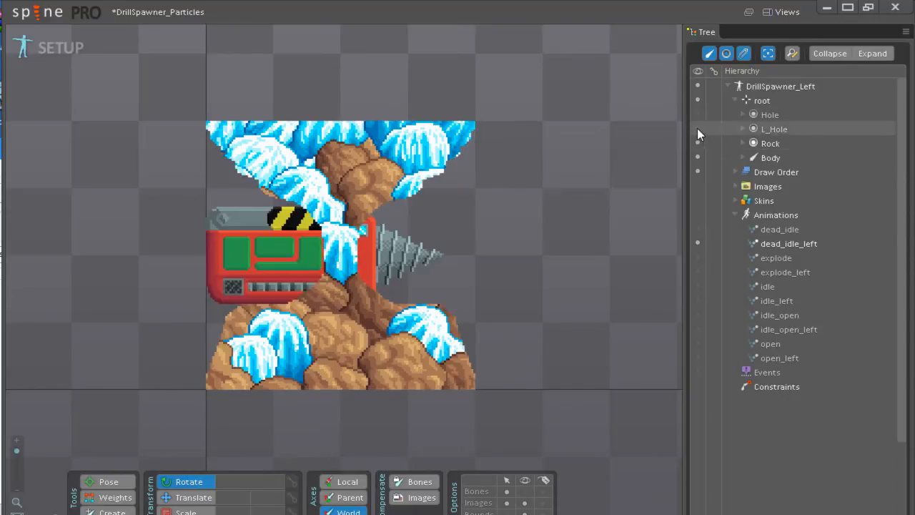
click(696, 142)
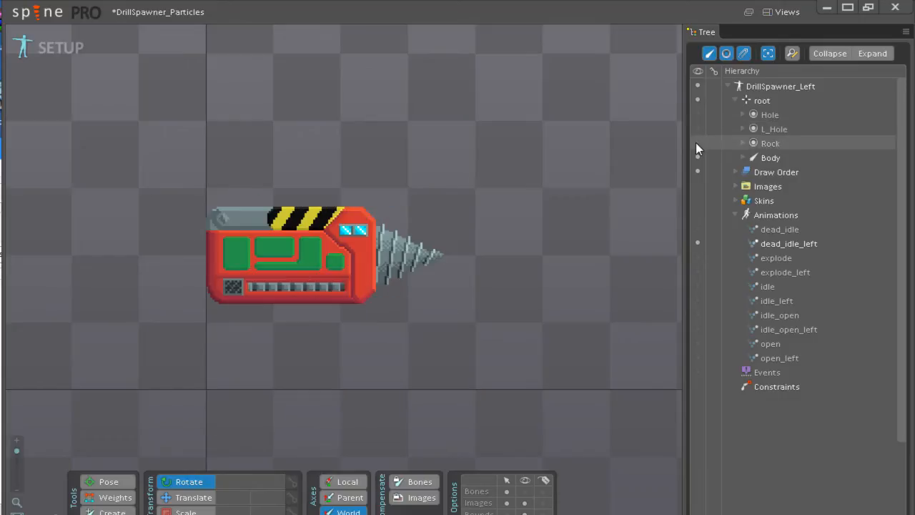
click(696, 142)
click(697, 129)
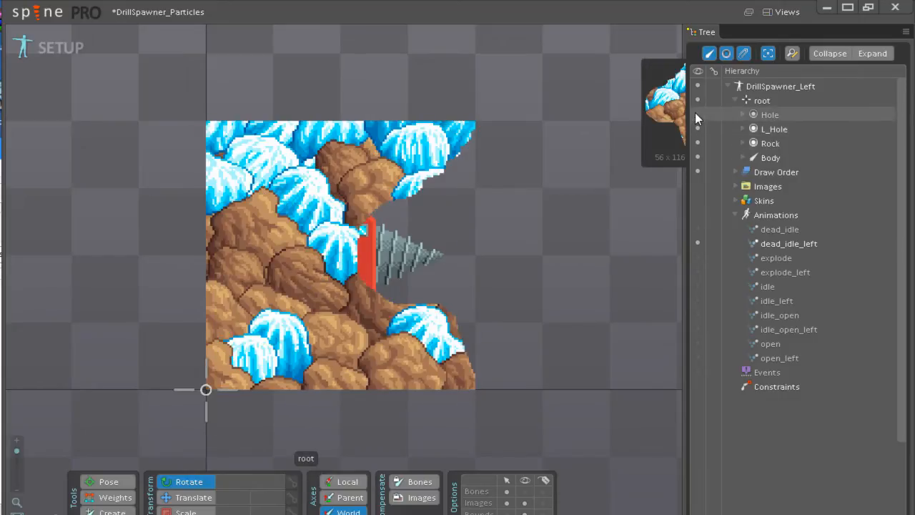
click(697, 128)
click(698, 143)
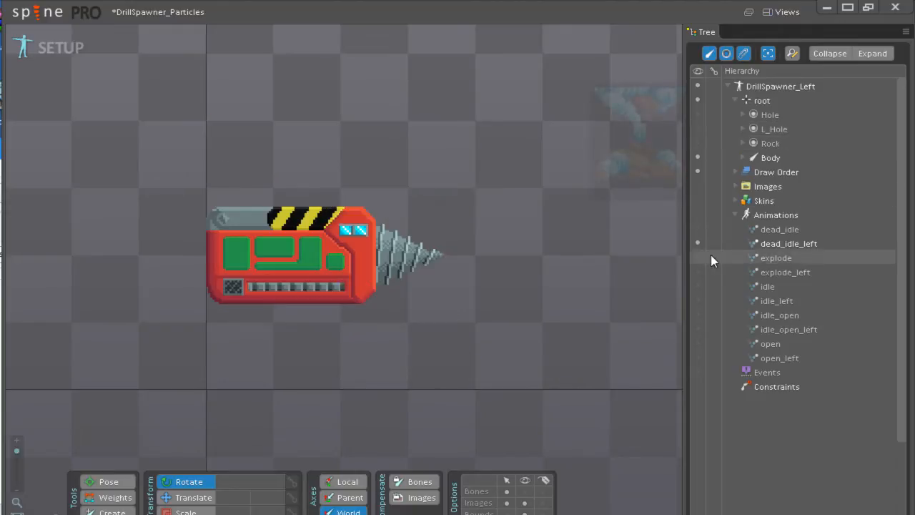
Enter Animate mode and compare the idle and idle_left animations, finishing on idle
click(53, 48)
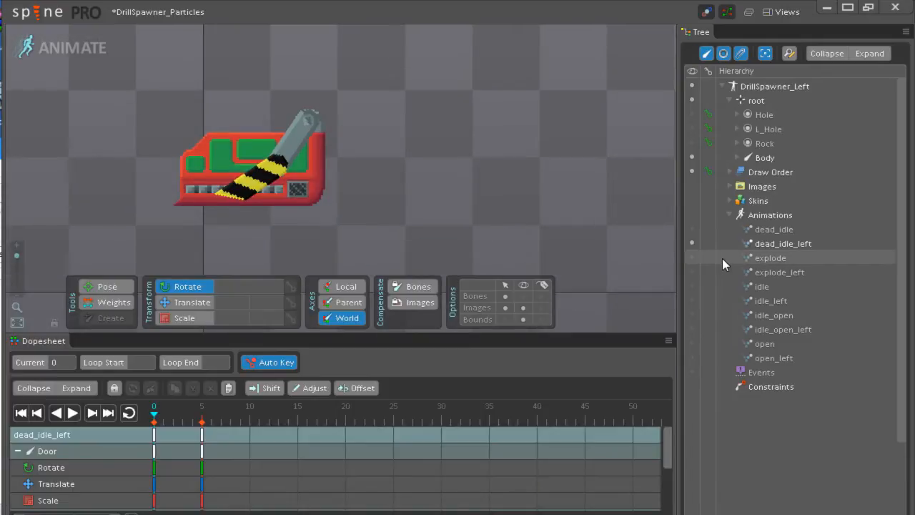
click(692, 287)
click(693, 299)
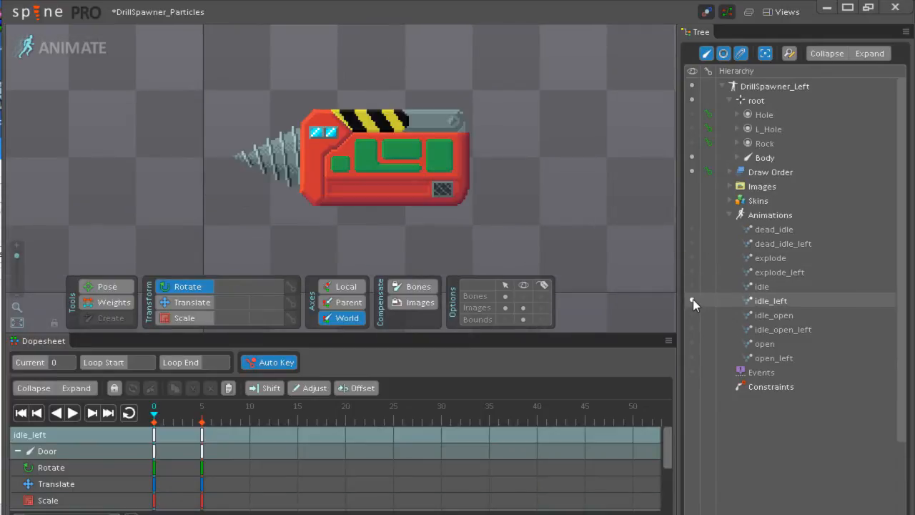
click(692, 287)
click(692, 299)
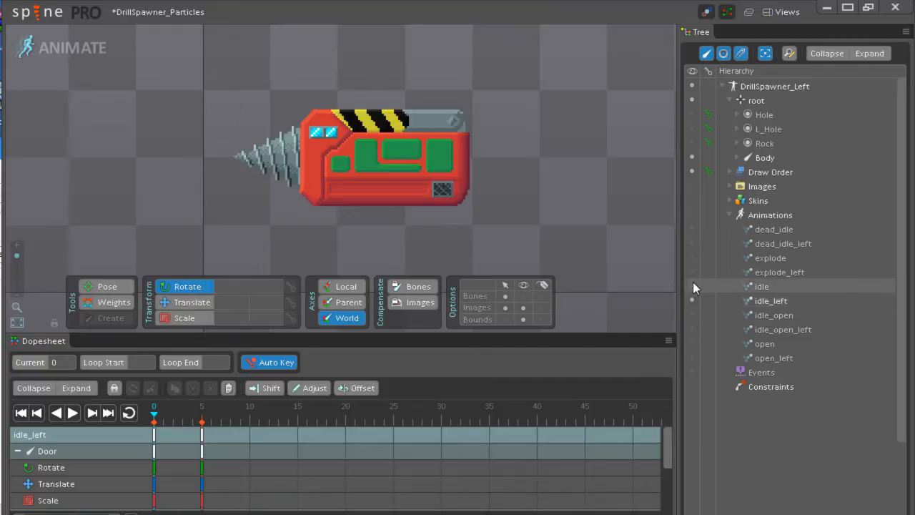
click(692, 287)
click(692, 297)
click(692, 287)
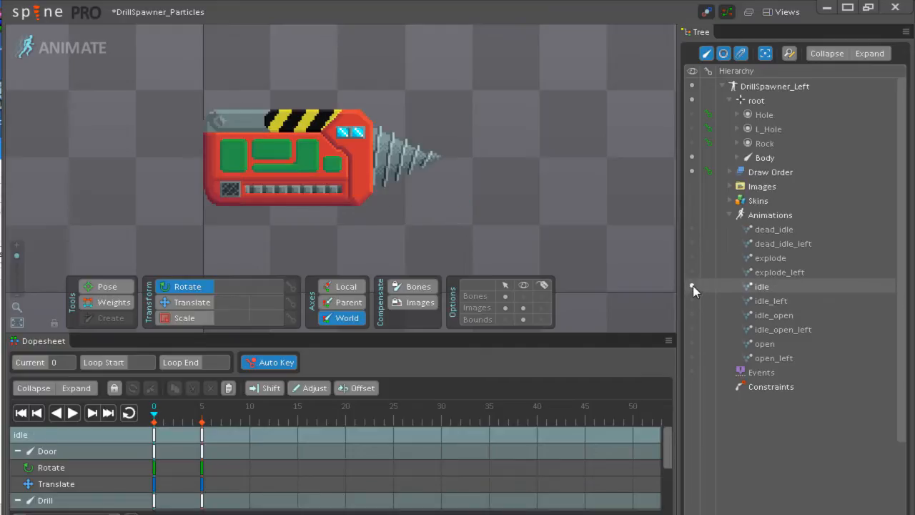
Show the Hole, L_Hole and Rock slots again and return to Setup mode
click(696, 116)
click(693, 127)
click(694, 142)
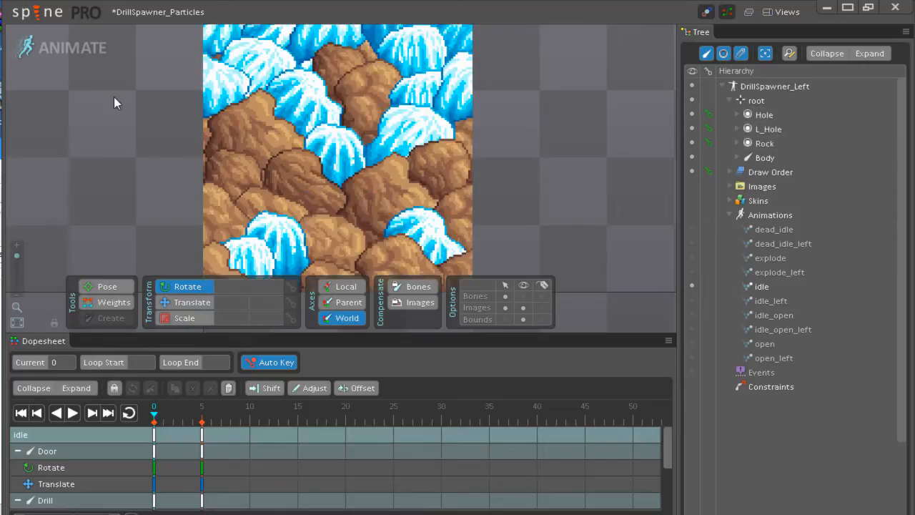
click(50, 48)
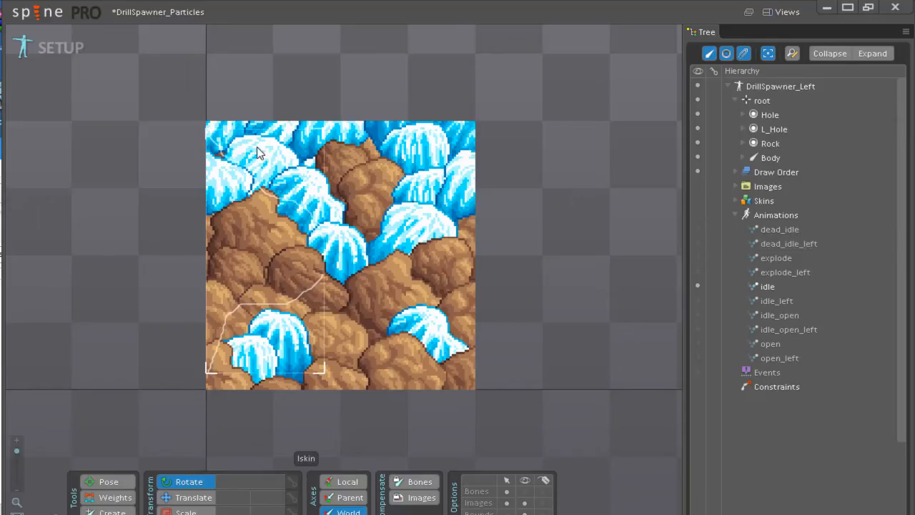
Save the DrillSpawner_Particles project and create a new empty project
click(36, 12)
click(37, 73)
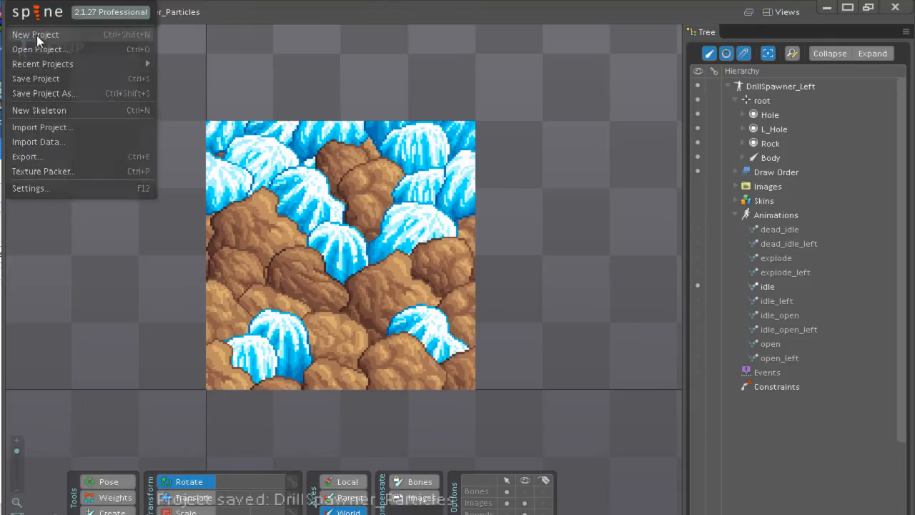
click(39, 103)
click(361, 301)
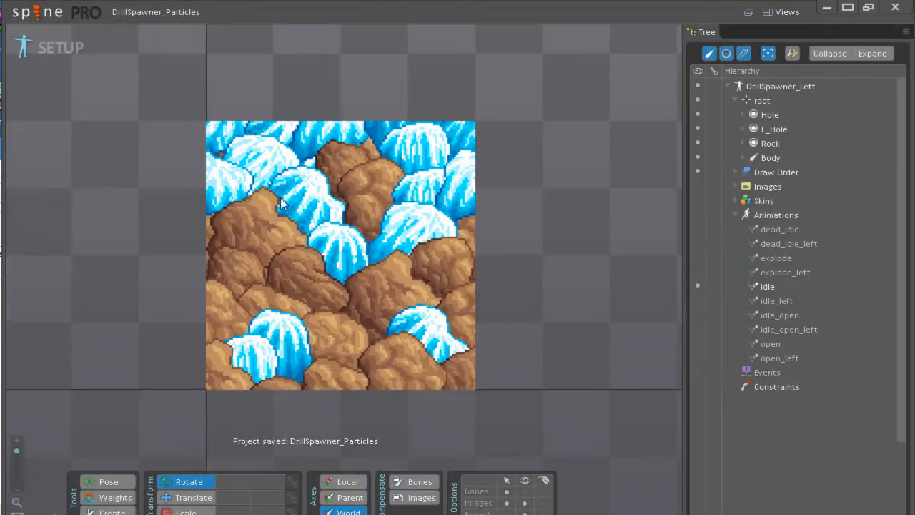
click(36, 13)
click(36, 33)
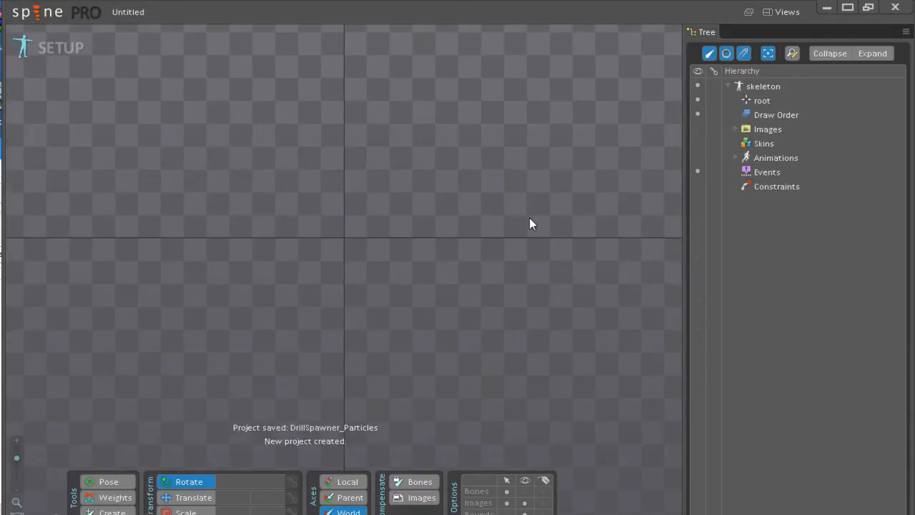
Delete the default skeleton and import the DrillSpawnGround JSON data from its images folder at scale 1
click(899, 511)
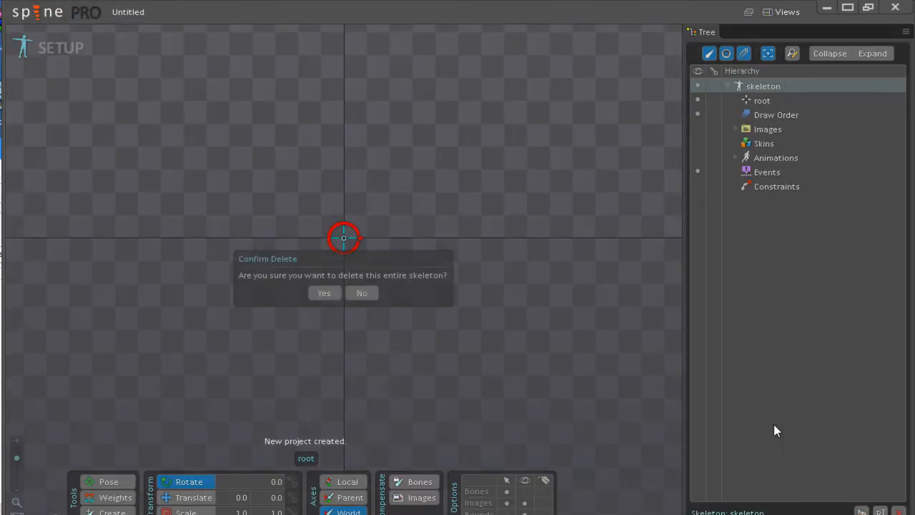
click(329, 290)
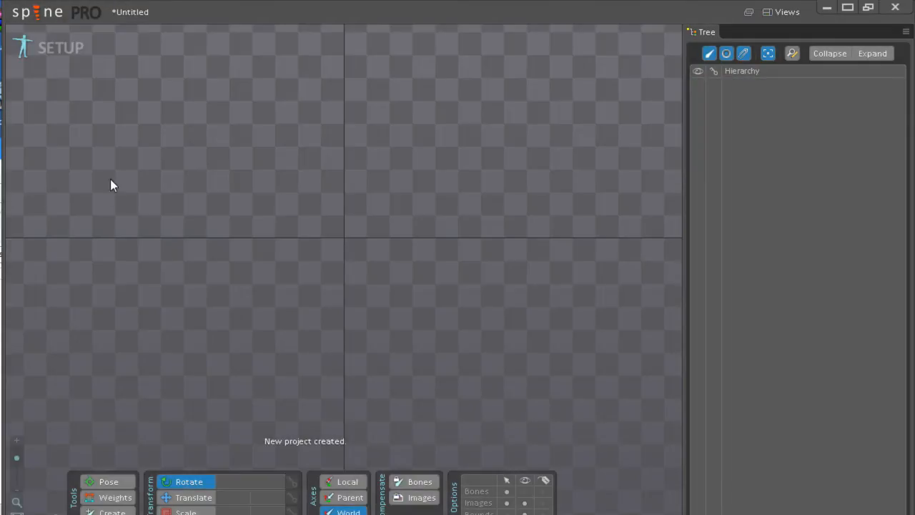
click(25, 15)
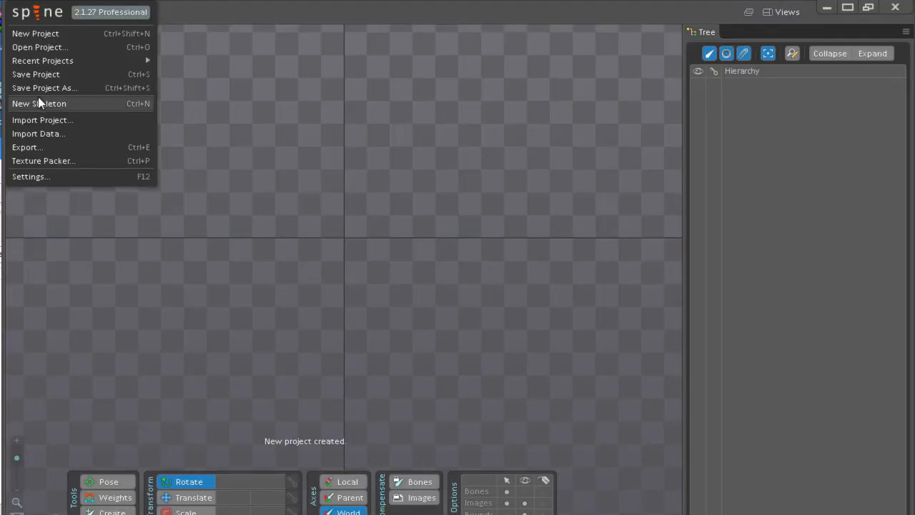
click(75, 132)
click(446, 258)
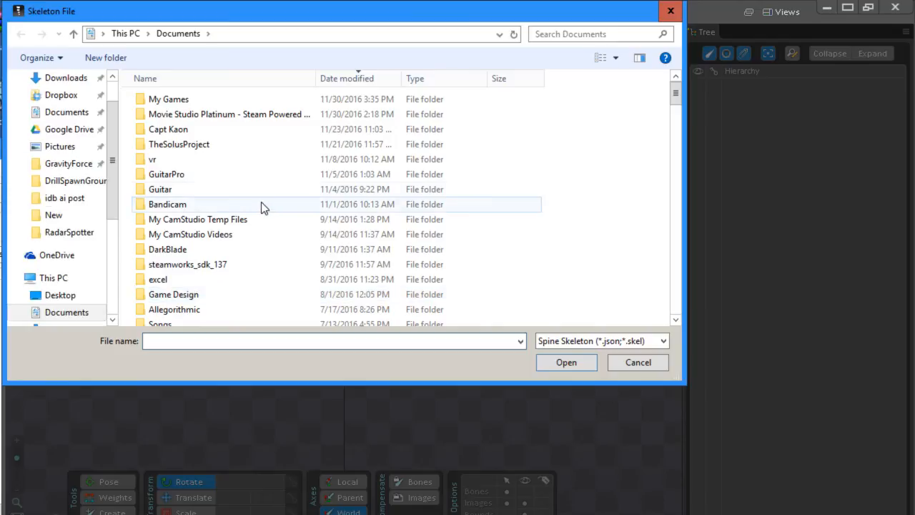
click(75, 181)
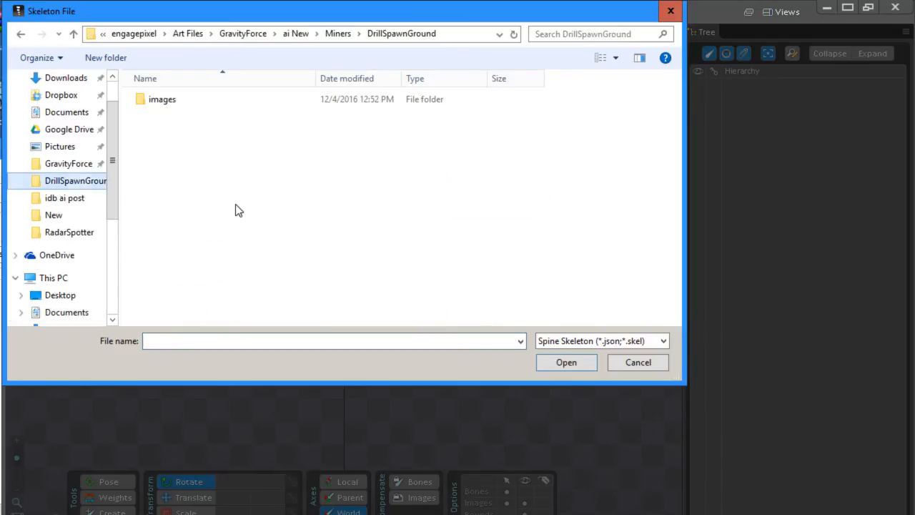
double_click(150, 100)
click(177, 100)
click(547, 362)
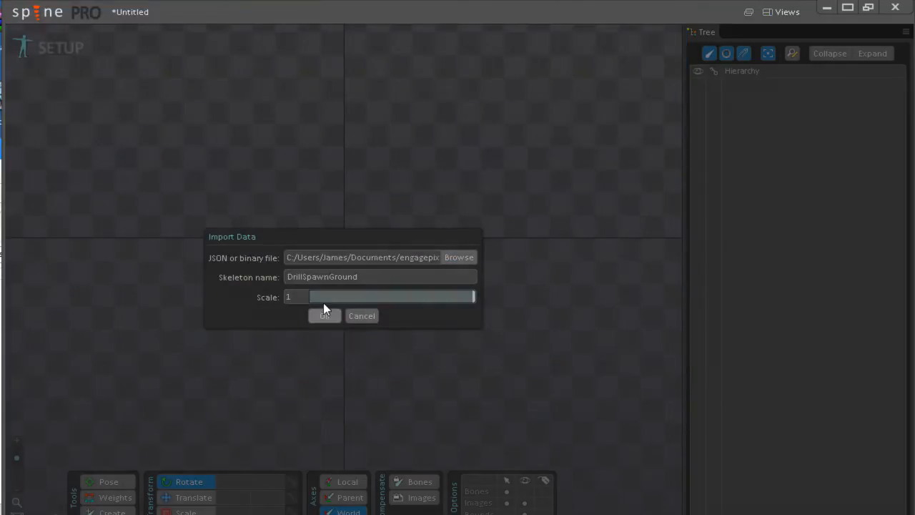
click(337, 318)
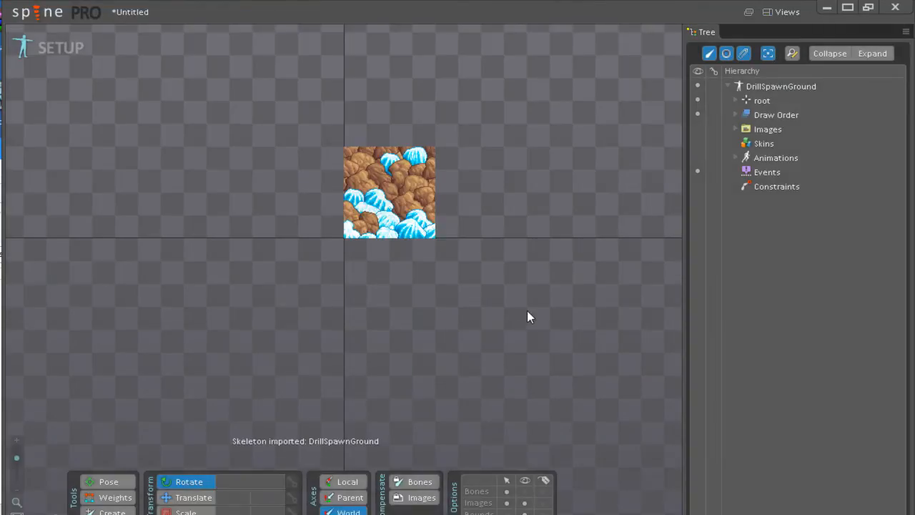
Hide all ice and rock slots from IceHole3 through Rock0, plus the Drill1 and Drill3 slots
scroll(422, 236, up, 3)
scroll(416, 268, up, 1)
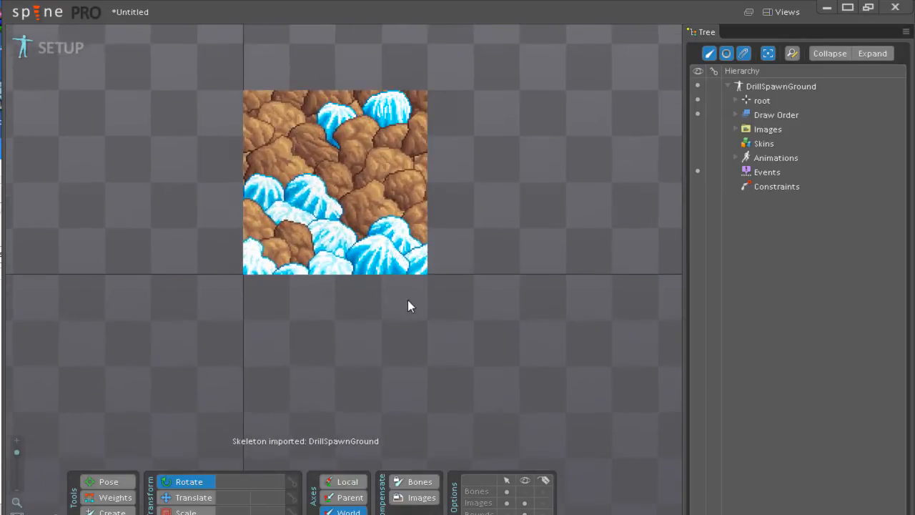
scroll(349, 386, up, 2)
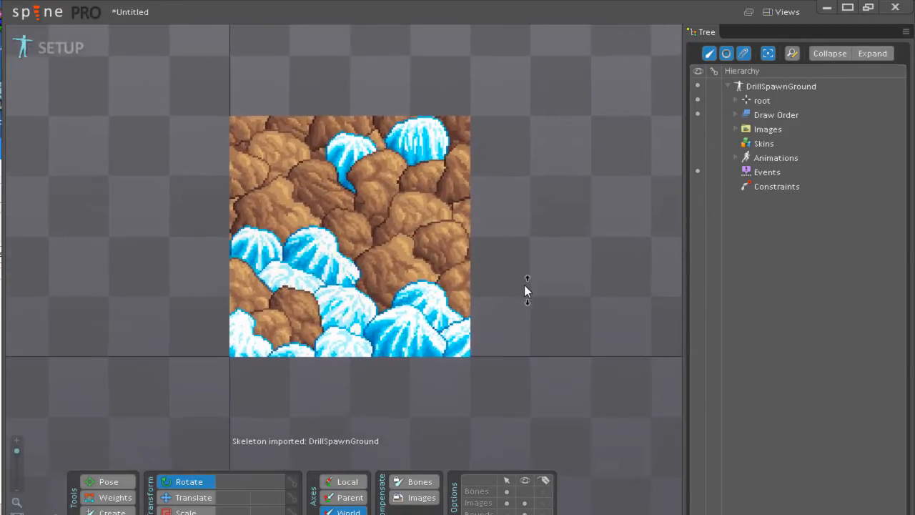
scroll(524, 286, up, 2)
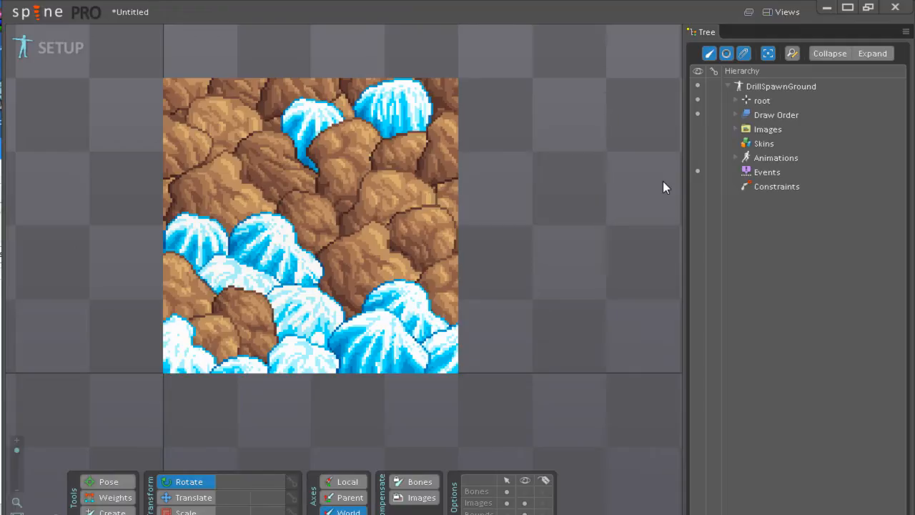
click(732, 129)
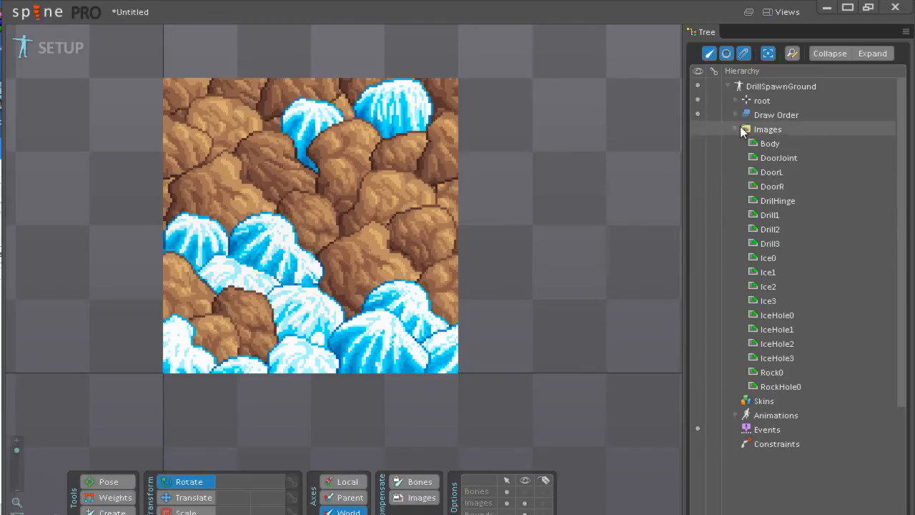
click(736, 129)
click(736, 115)
click(771, 131)
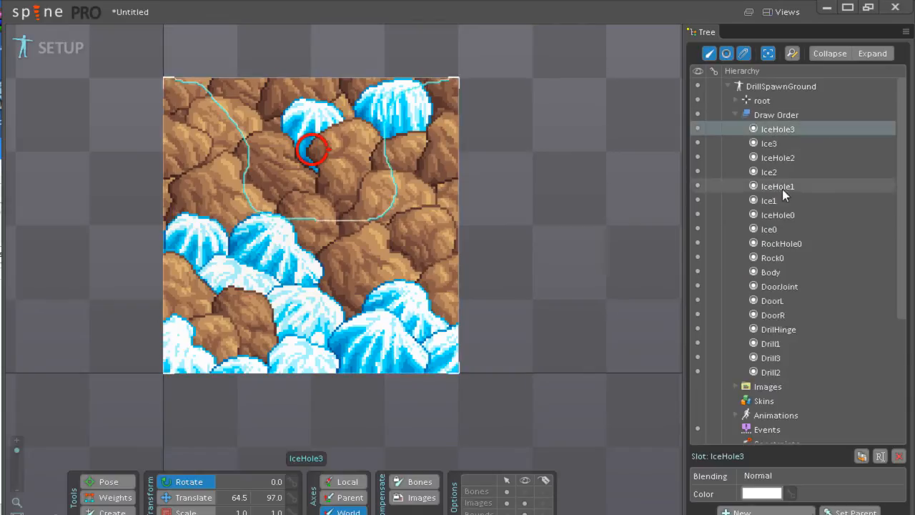
shift+click(791, 261)
click(700, 257)
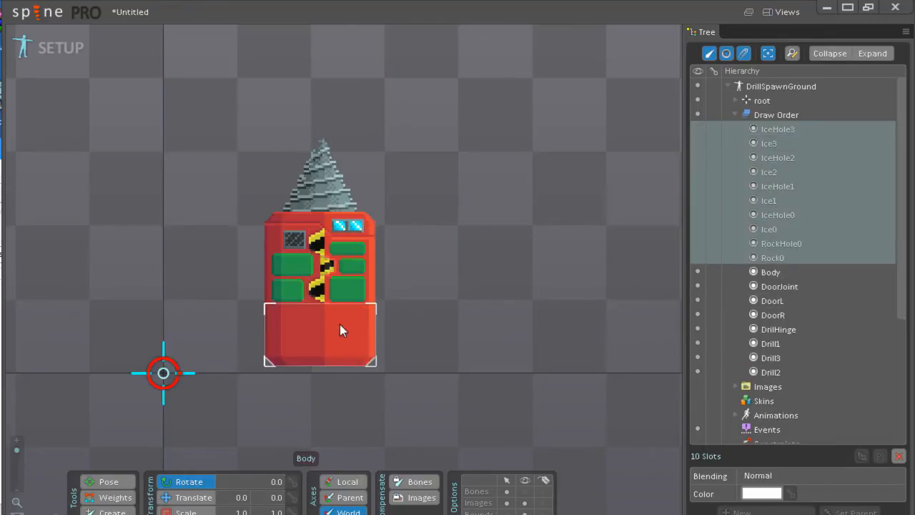
click(697, 344)
Create a horizontal Body bone about 18 units long under root in the lower drill body, bound to the Body slot
scroll(436, 302, up, 3)
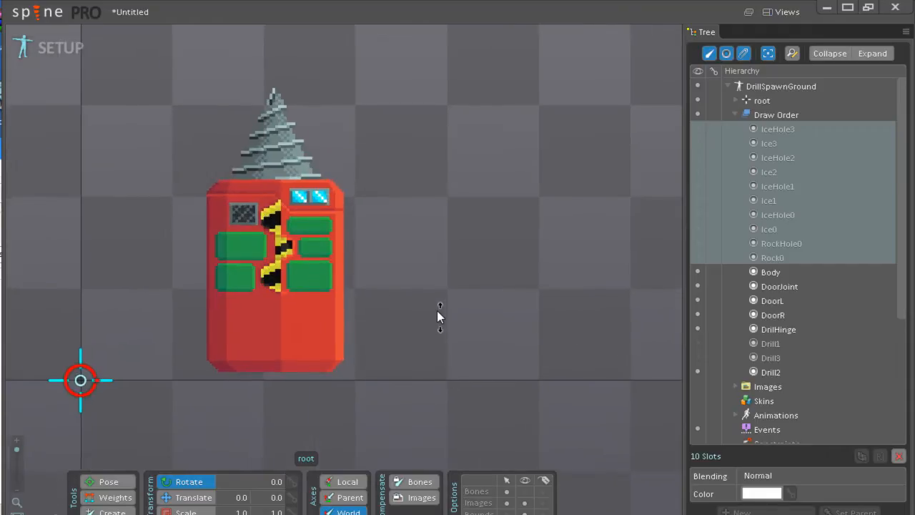
drag(438, 303, 593, 346)
scroll(567, 295, up, 2)
drag(562, 318, 538, 283)
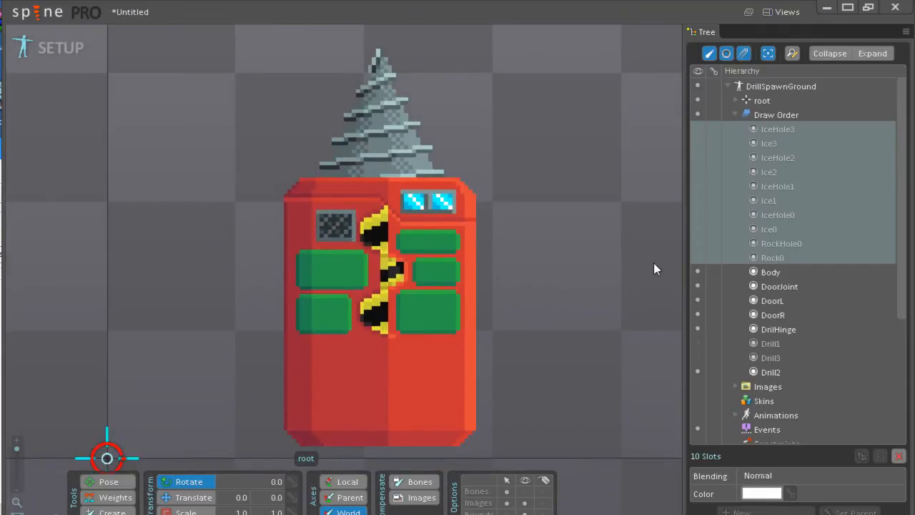
click(747, 100)
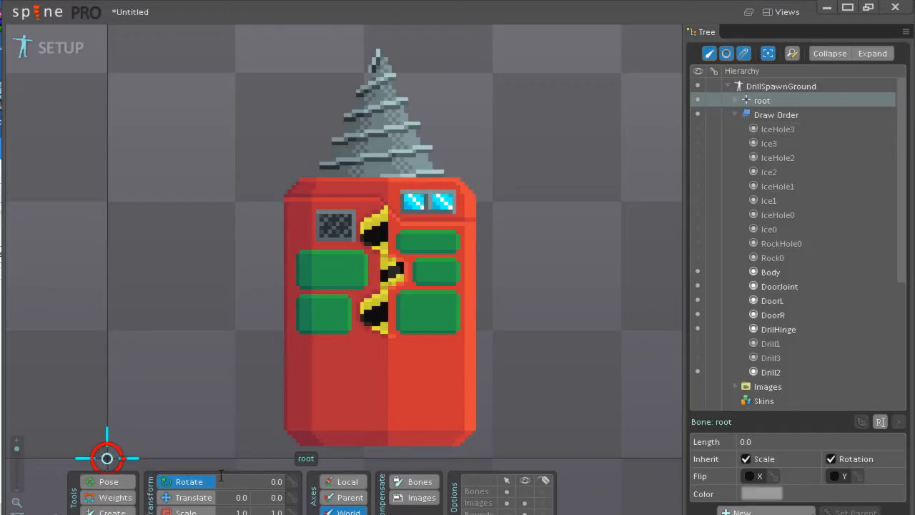
click(122, 511)
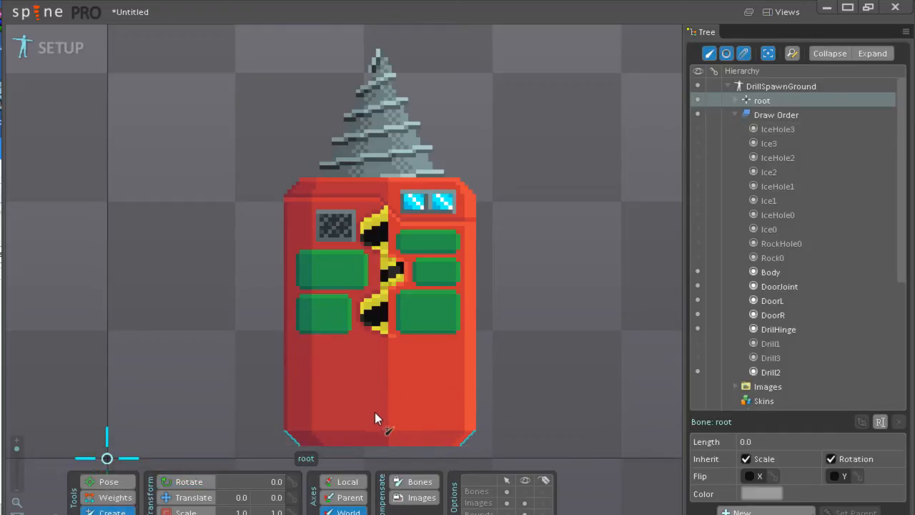
drag(371, 398, 444, 398)
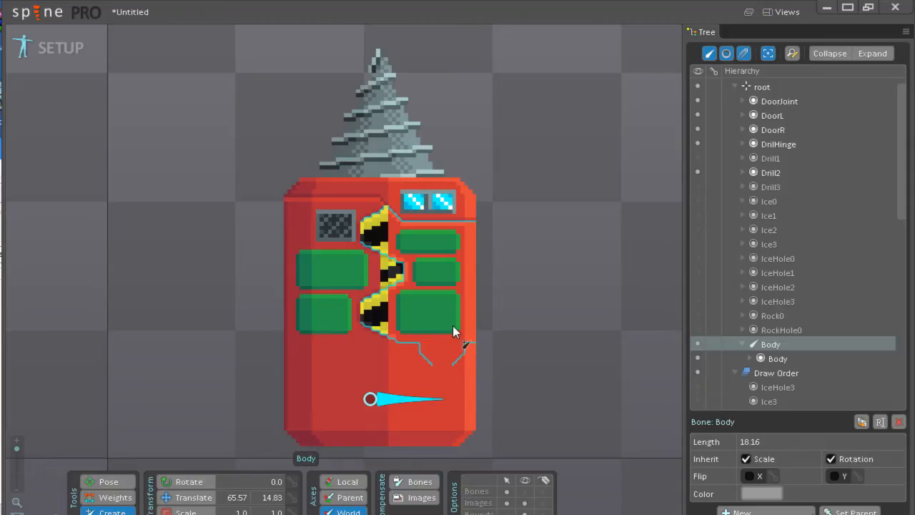
Create a DoorL bone about 15 units long under Body and set its rotation to 90 with bone and image compensation enabled
drag(437, 307, 437, 246)
click(414, 481)
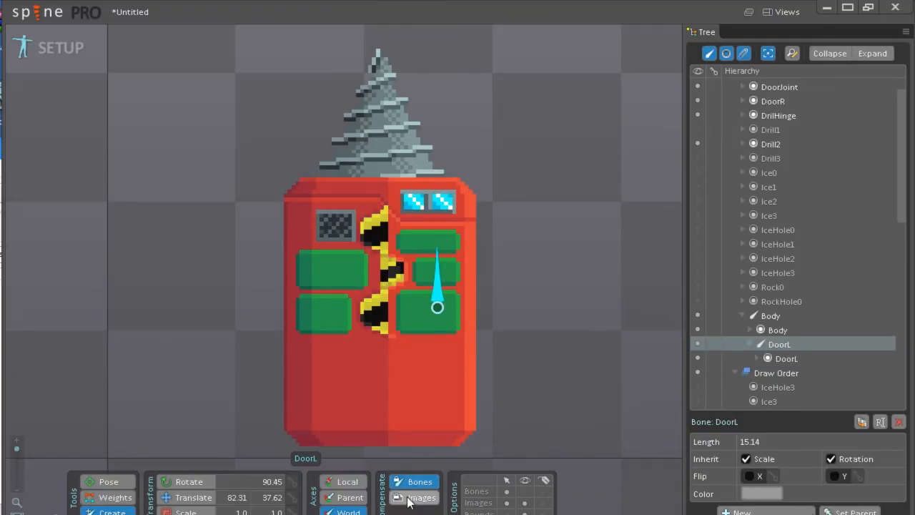
click(275, 481)
text(90)
key(Return)
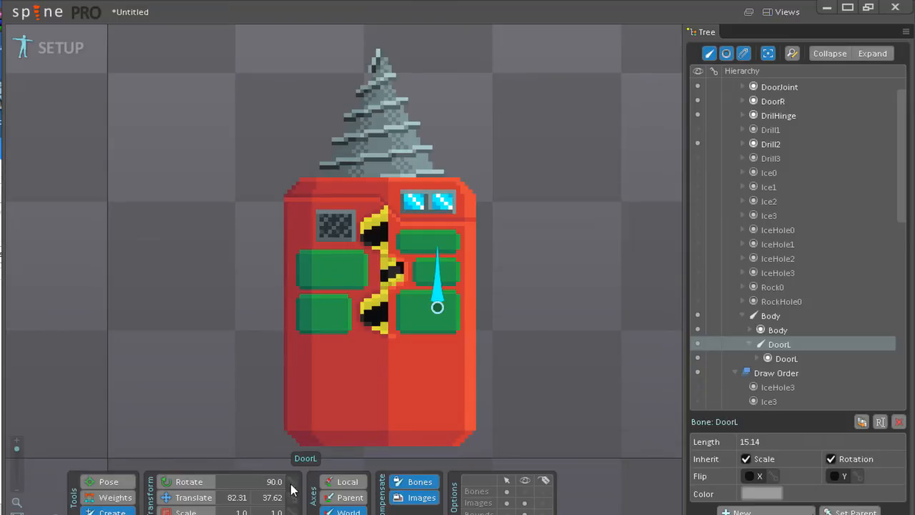
Create a DoorR bone about 14 units long as a child of Body and set its rotation to 90
click(755, 318)
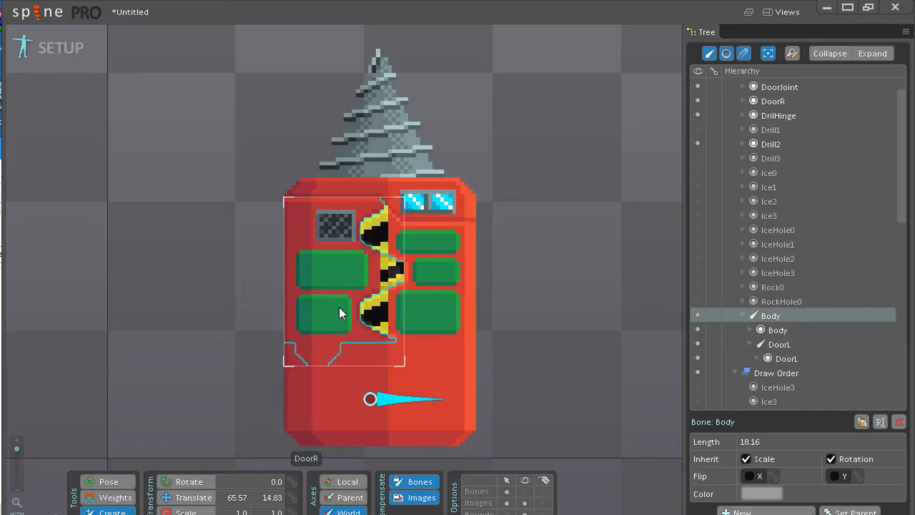
drag(328, 304, 331, 243)
click(260, 481)
text(90)
key(Return)
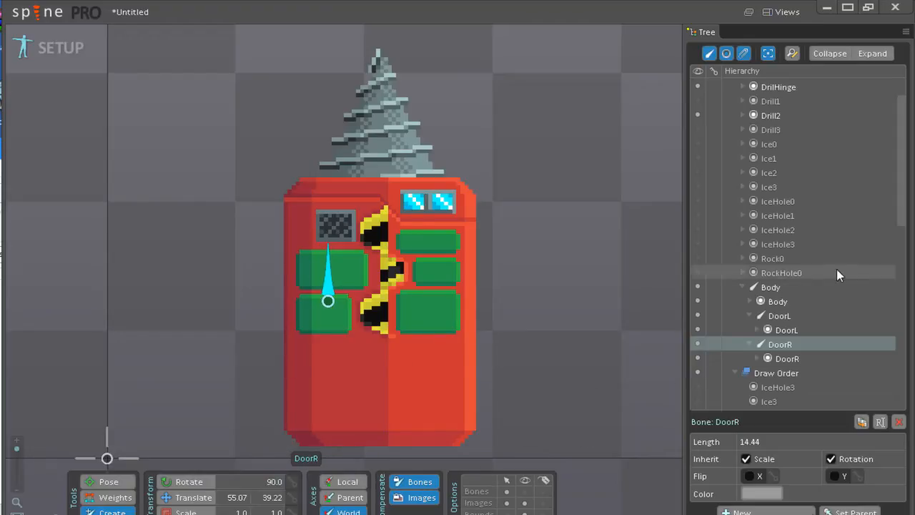
Hide the Body slot and select the DoorJoint slot in the draw order
drag(899, 173, 893, 274)
click(698, 283)
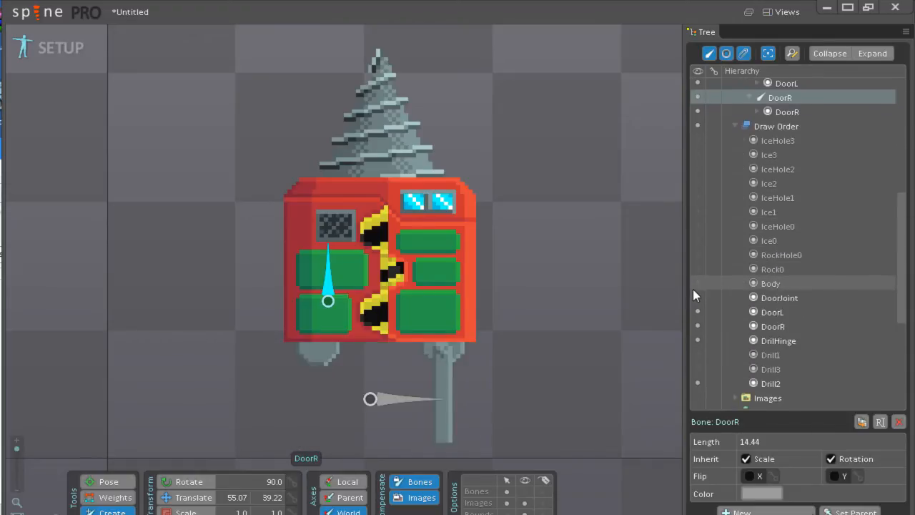
click(770, 296)
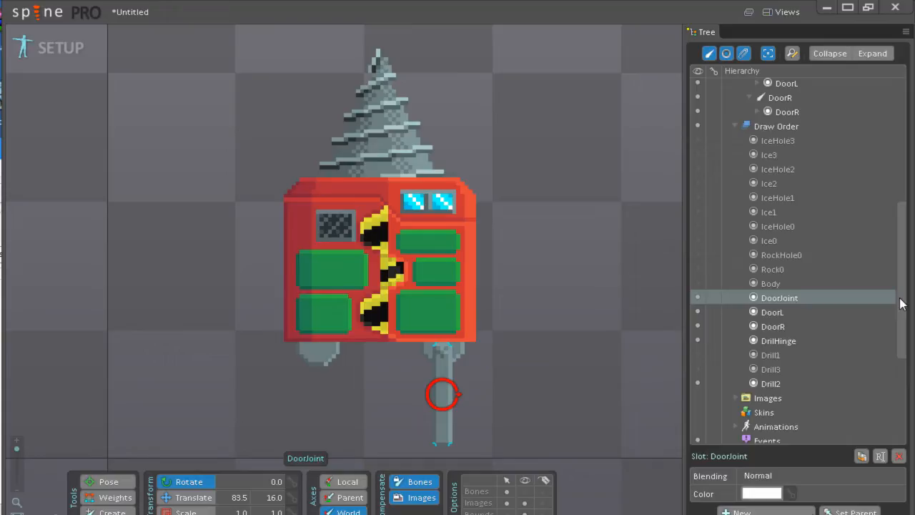
Create a DoorJoint bone about 21 units long under root, running down the joint image, and set its rotation to 270
drag(900, 303, 891, 237)
click(787, 179)
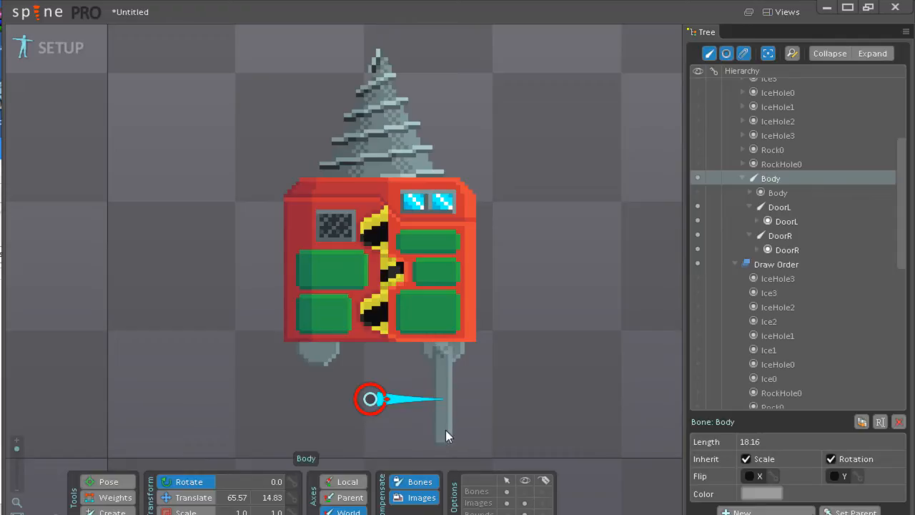
click(443, 385)
drag(443, 351, 440, 283)
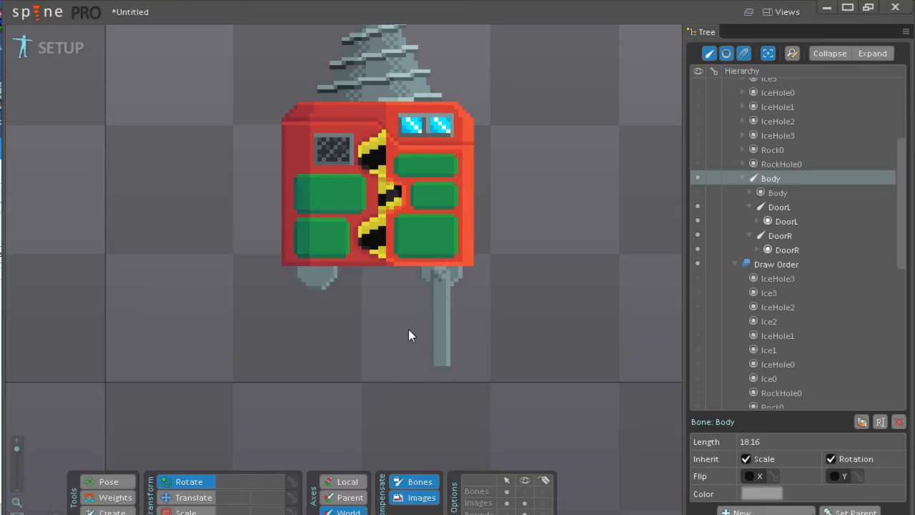
click(116, 510)
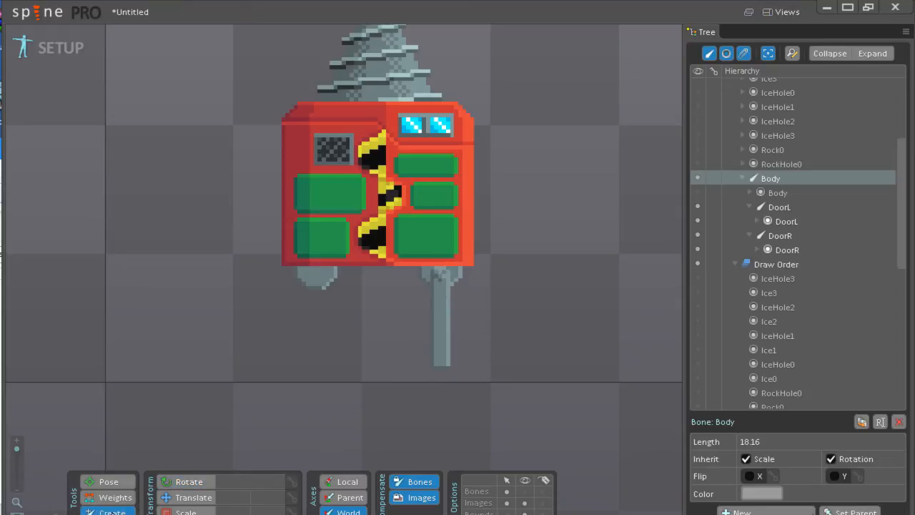
ctrl+click(438, 298)
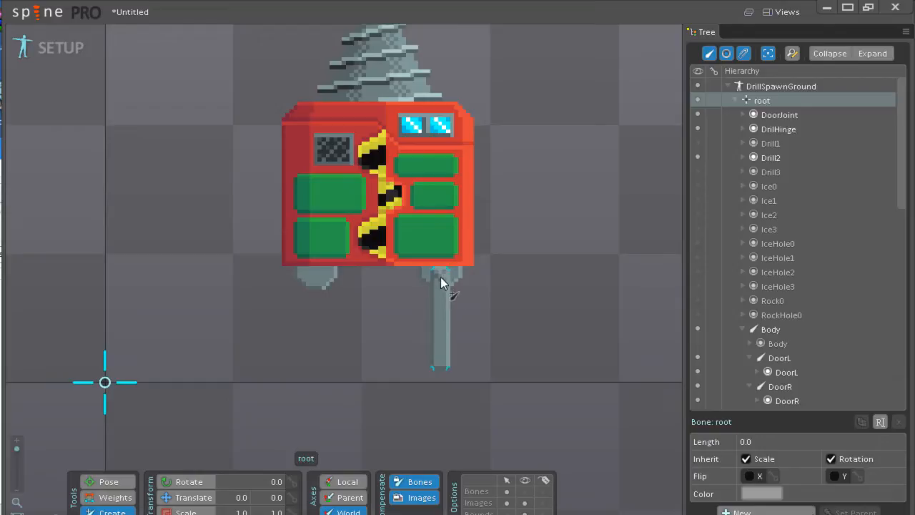
drag(440, 277, 439, 361)
click(243, 486)
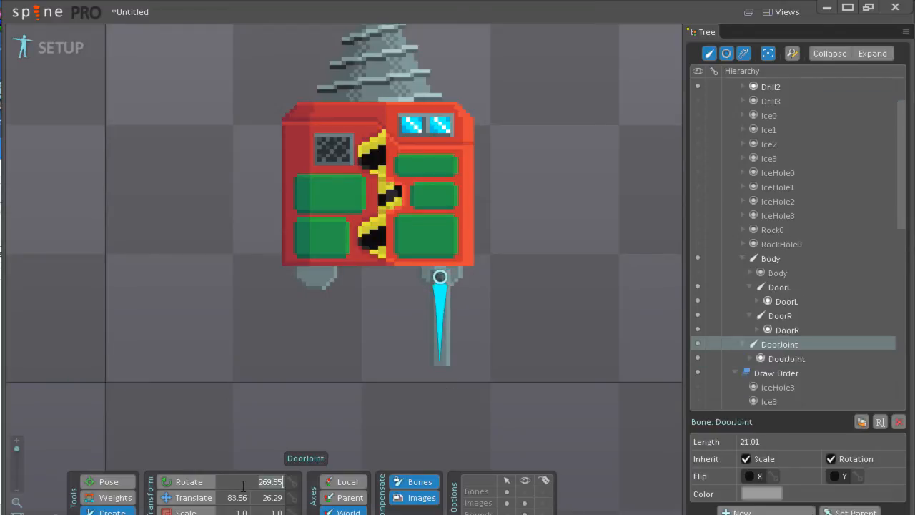
text(270)
key(Return)
Duplicate the DoorJoint bone and, with bone and image compensation off, move the copy to X about 52.6 beneath the opposite door
click(752, 344)
click(752, 344)
click(862, 422)
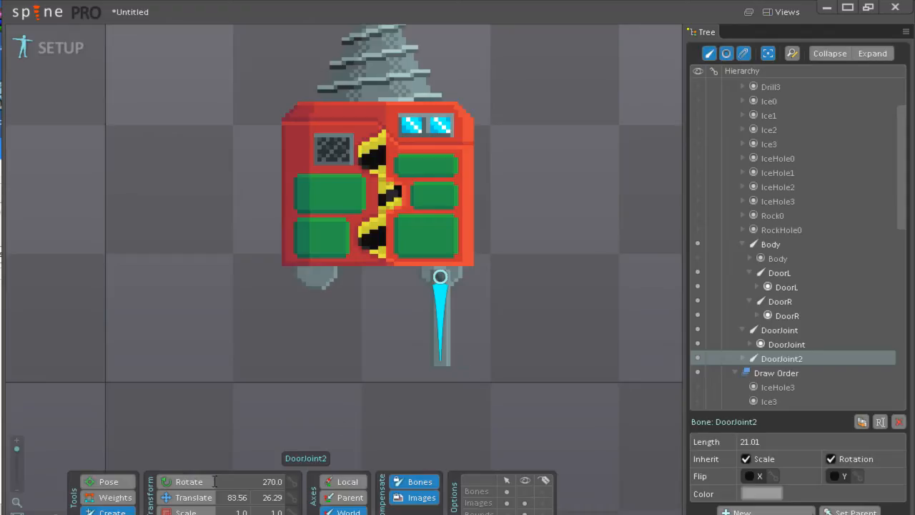
drag(457, 277, 335, 278)
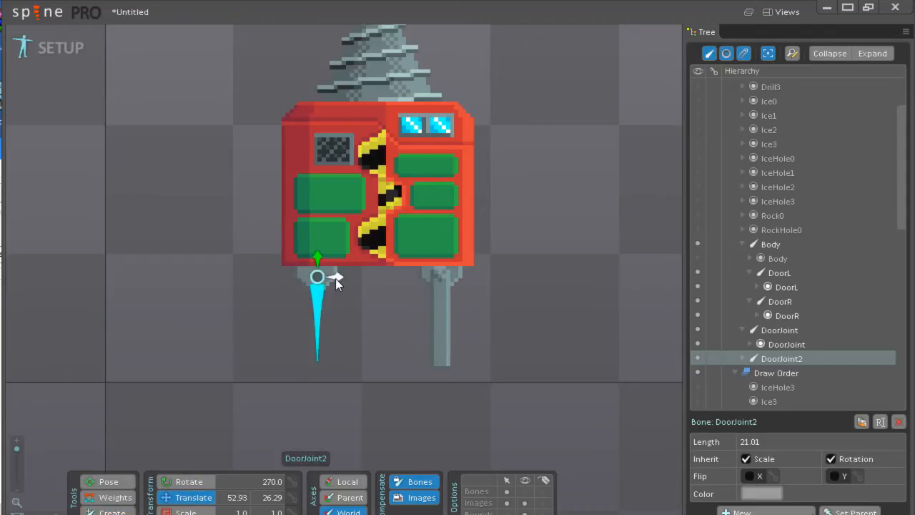
key(ctrl+z)
click(408, 488)
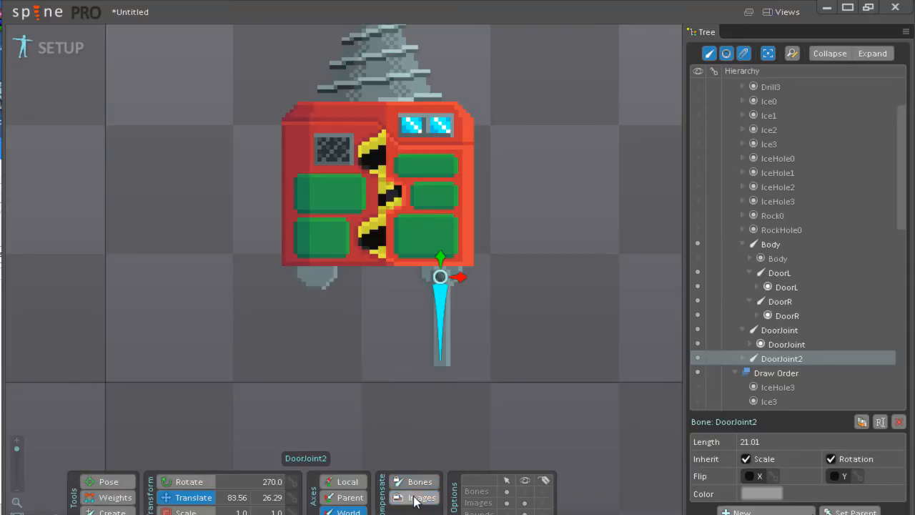
drag(437, 279, 336, 284)
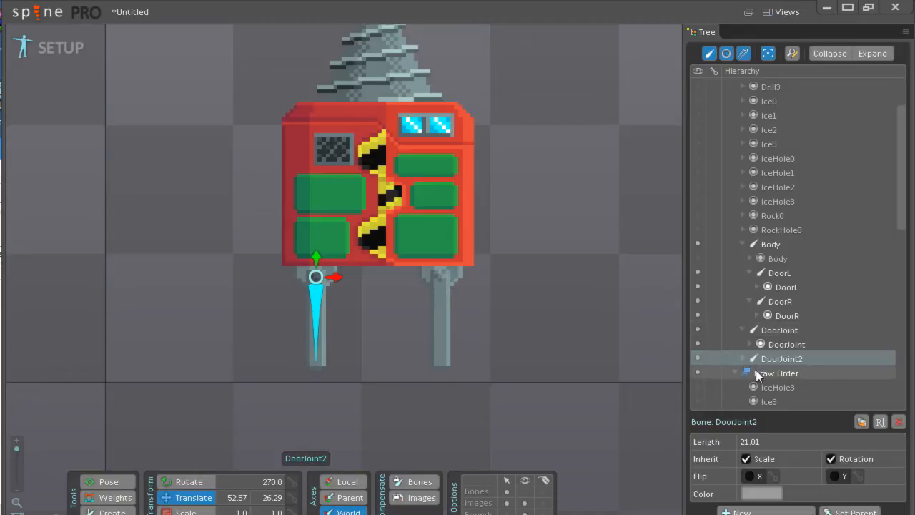
Parent the DoorJoint2 bone to DoorL and the DoorJoint bone to DoorR
drag(755, 362, 761, 270)
drag(763, 344, 759, 314)
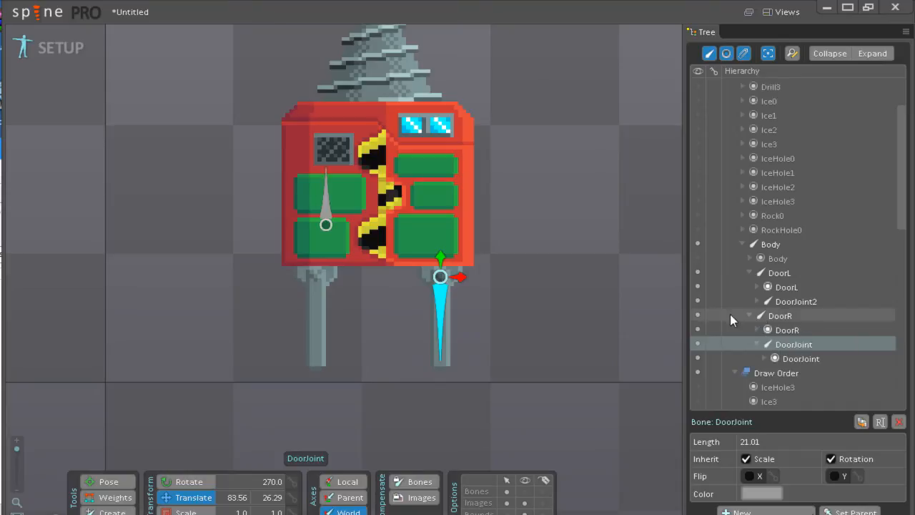
Try moving the DoorL bone sideways to test its parented joint, and undo the move
click(762, 274)
drag(454, 226, 497, 235)
key(ctrl+z)
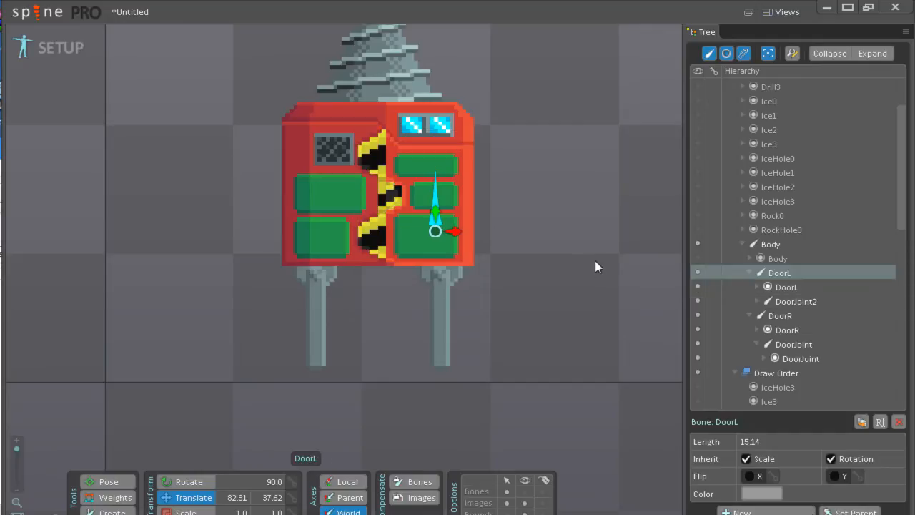
Swap the joint parents so DoorJoint is under DoorL and DoorJoint2 is under DoorR, testing DoorL's sideways movement and undoing the test moves
drag(454, 233, 497, 233)
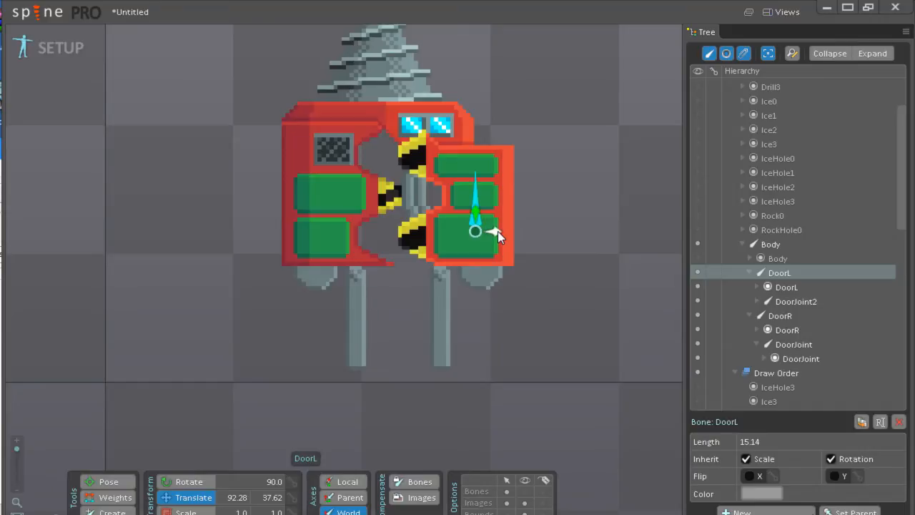
key(ctrl+z)
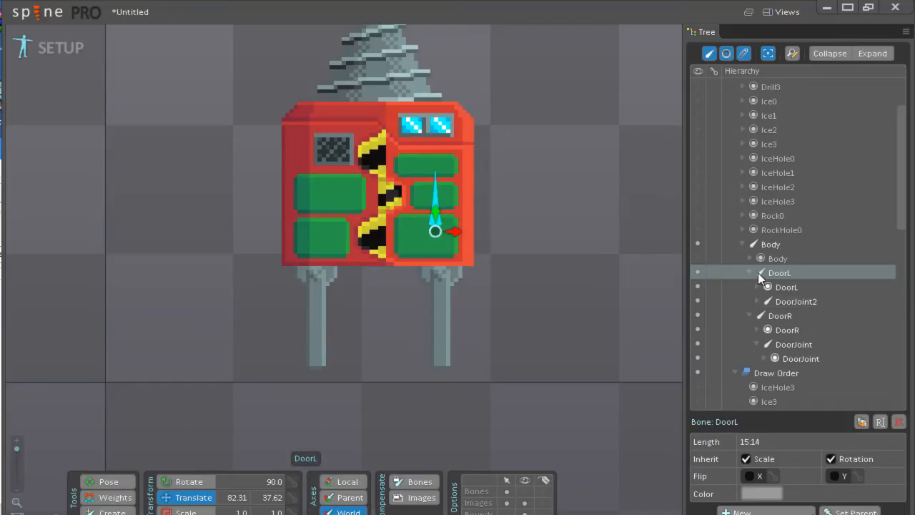
click(772, 301)
drag(781, 316, 765, 272)
click(760, 270)
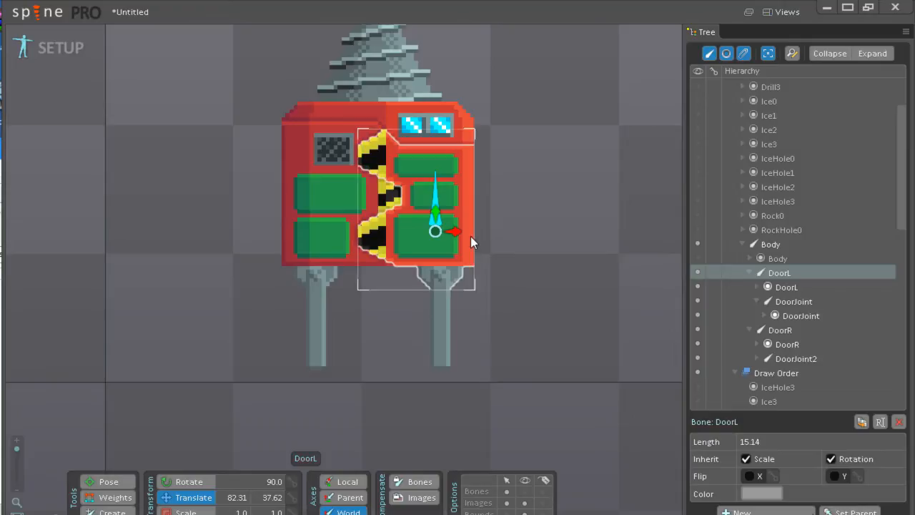
drag(465, 234, 538, 236)
key(ctrl+z)
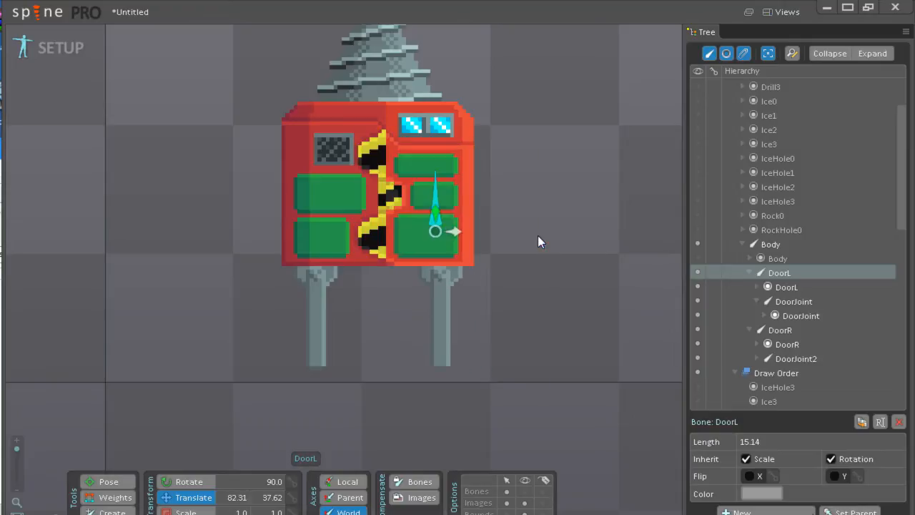
Rename the DoorL bone and slot as DoorRight and the DoorR ones as DoorLeft, and undo a test move of DoorLeft
double_click(772, 274)
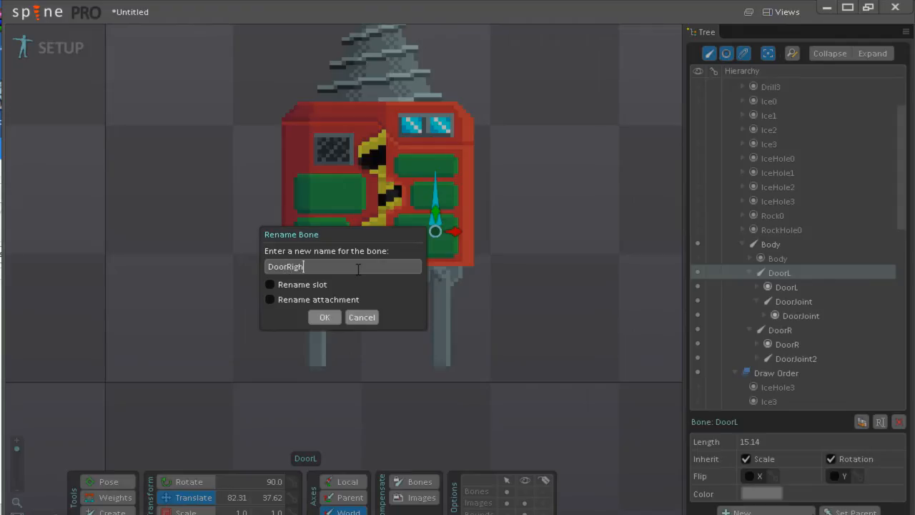
click(323, 318)
click(765, 272)
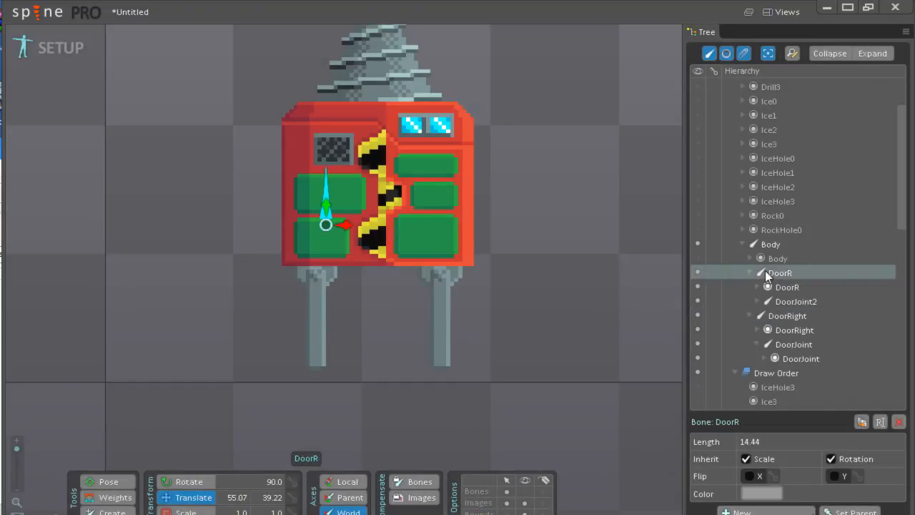
click(493, 268)
double_click(772, 271)
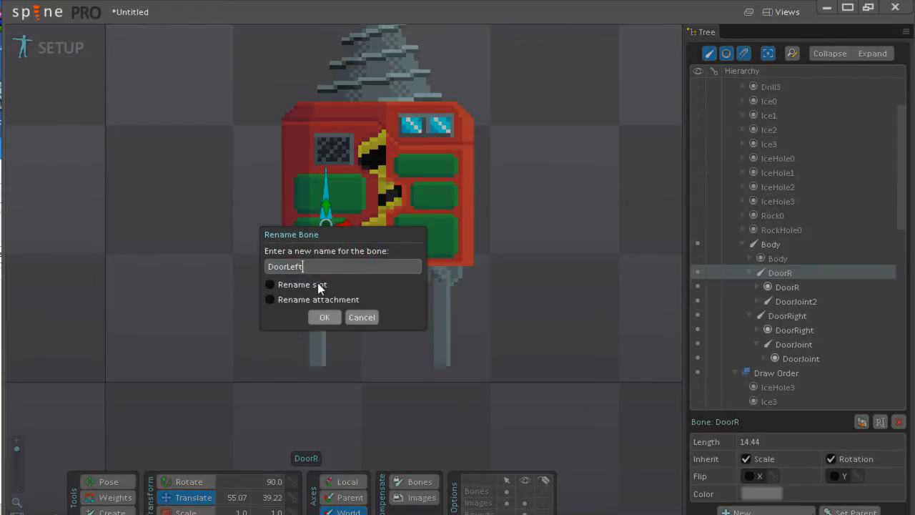
click(322, 318)
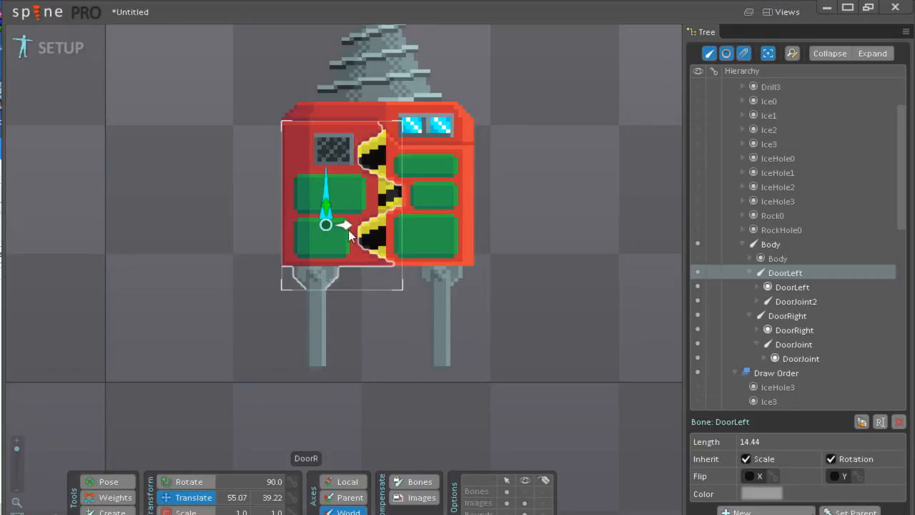
drag(347, 229, 287, 232)
key(ctrl+z)
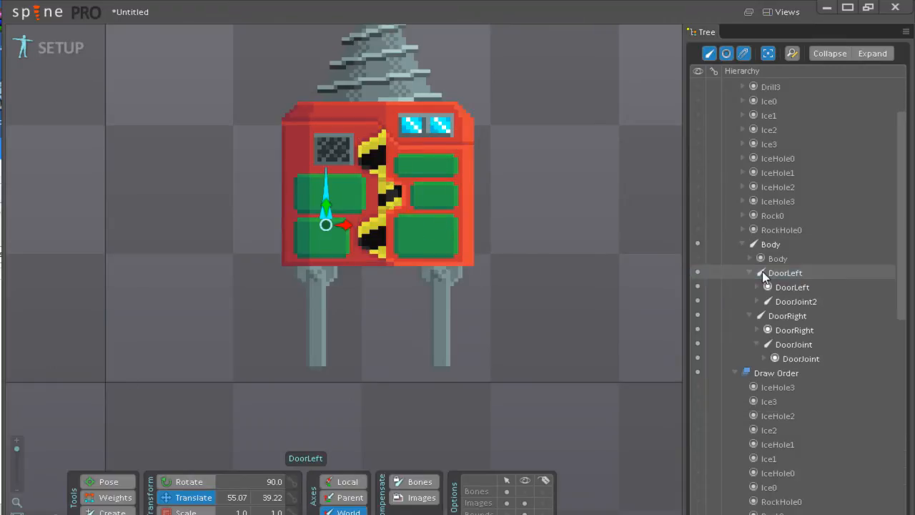
Create a DrilHinge bone about 16 units long under DoorLeft, running inward from the body's outer edge across the hinge image at rotation 180
click(129, 512)
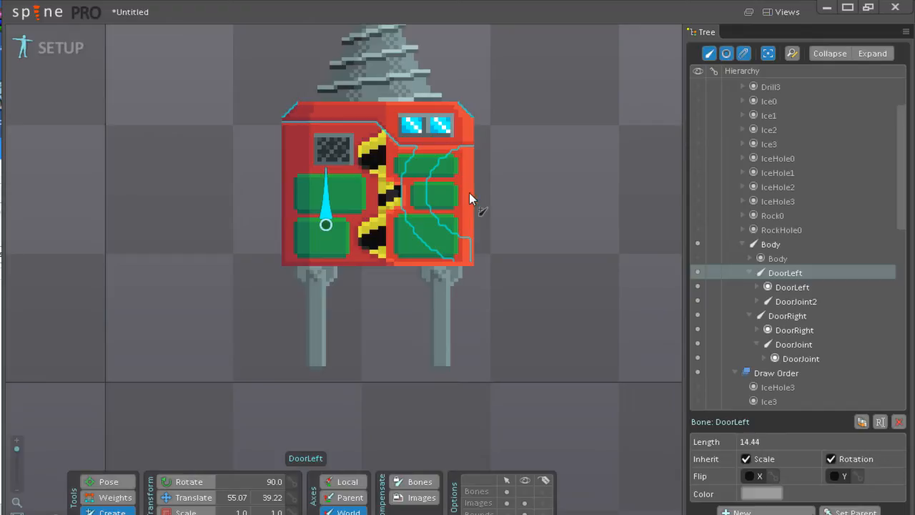
drag(471, 192, 409, 200)
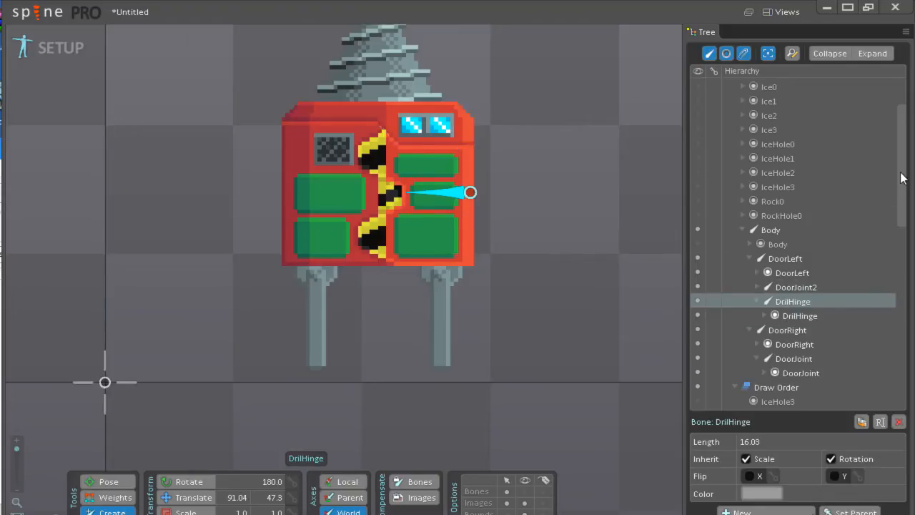
scroll(894, 185, down, 8)
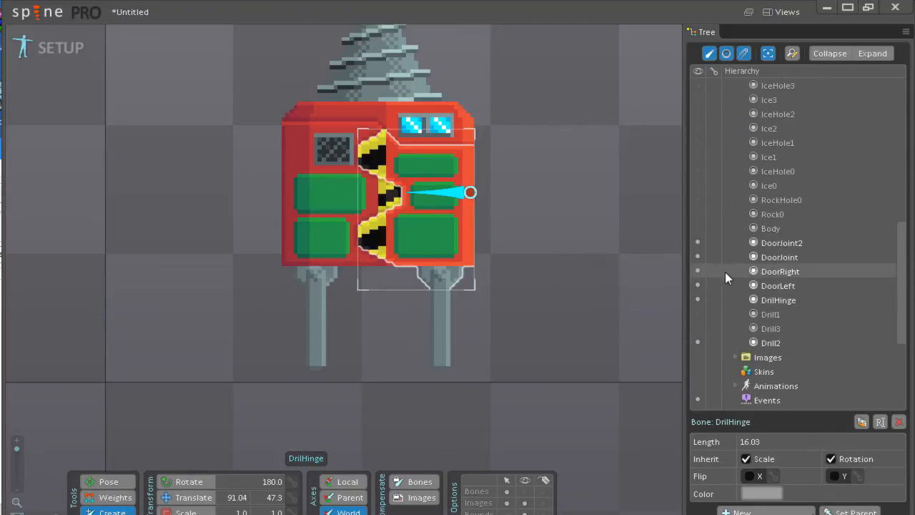
Temporarily hide the DoorRight slot to examine the DrilHinge bone against the curved hinge artwork, and show the slot again
click(698, 271)
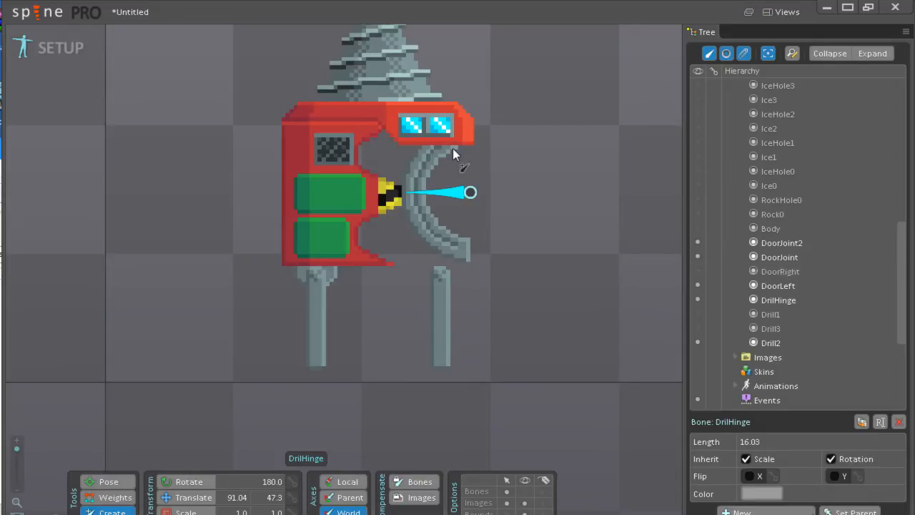
key(c)
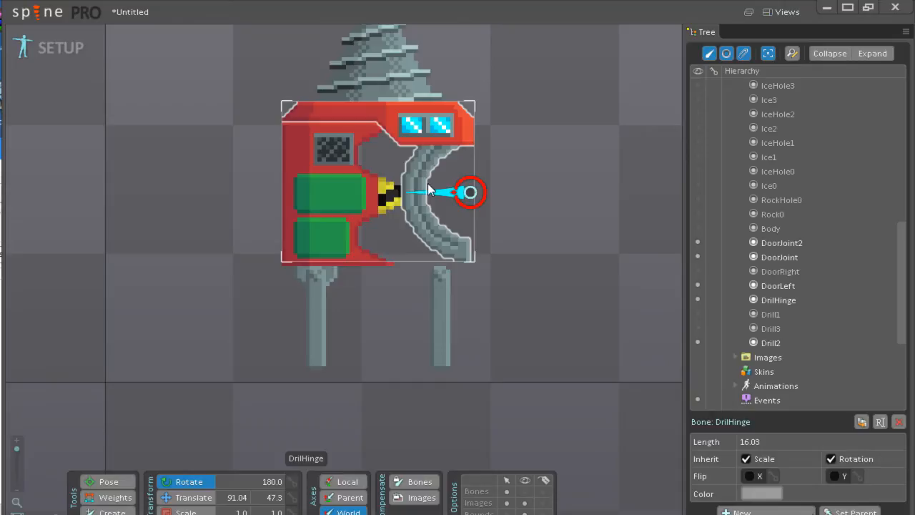
mouse_move(413, 189)
mouse_down()
mouse_move(418, 145)
mouse_move(445, 115)
mouse_move(478, 111)
mouse_move(406, 165)
mouse_move(409, 192)
mouse_up()
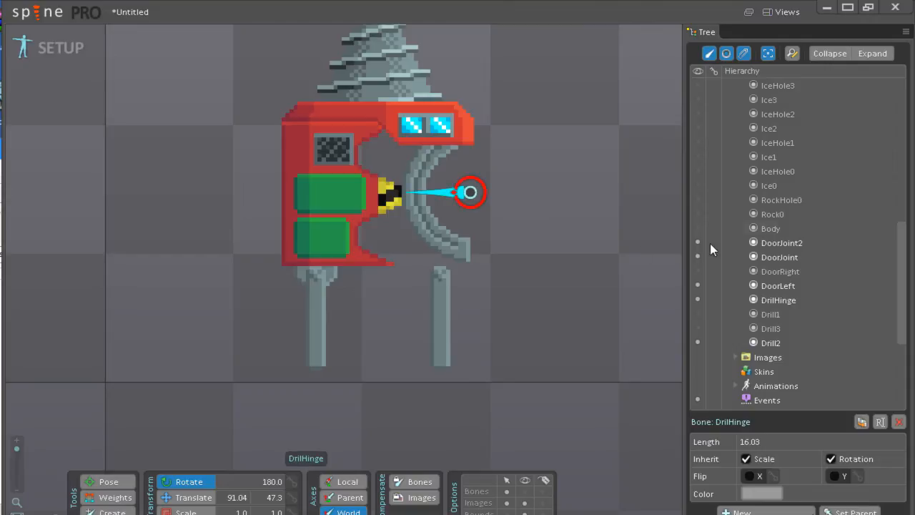
click(699, 271)
mouse_move(430, 195)
mouse_down()
mouse_move(439, 99)
mouse_move(478, 73)
mouse_move(410, 119)
mouse_move(406, 188)
mouse_move(467, 79)
mouse_move(411, 204)
mouse_move(459, 88)
mouse_move(421, 155)
mouse_move(425, 142)
mouse_move(478, 62)
mouse_move(420, 198)
mouse_up()
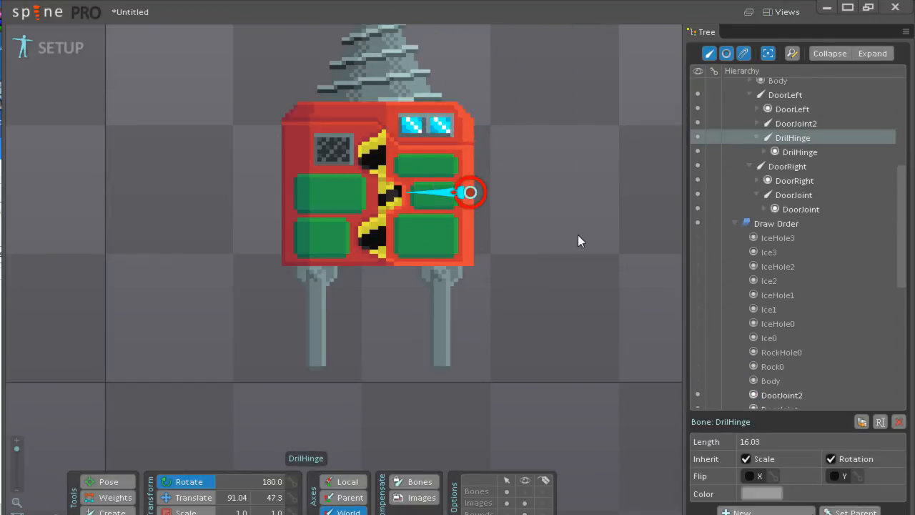
Try rotating the DrilHinge bone to test how the top section swings open, and undo the rotation
drag(561, 198, 558, 269)
drag(415, 262, 418, 184)
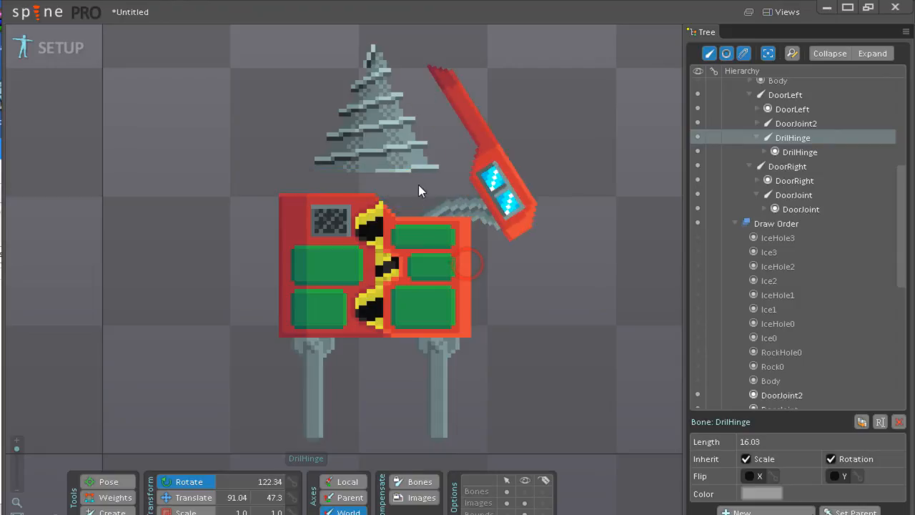
key(ctrl+z)
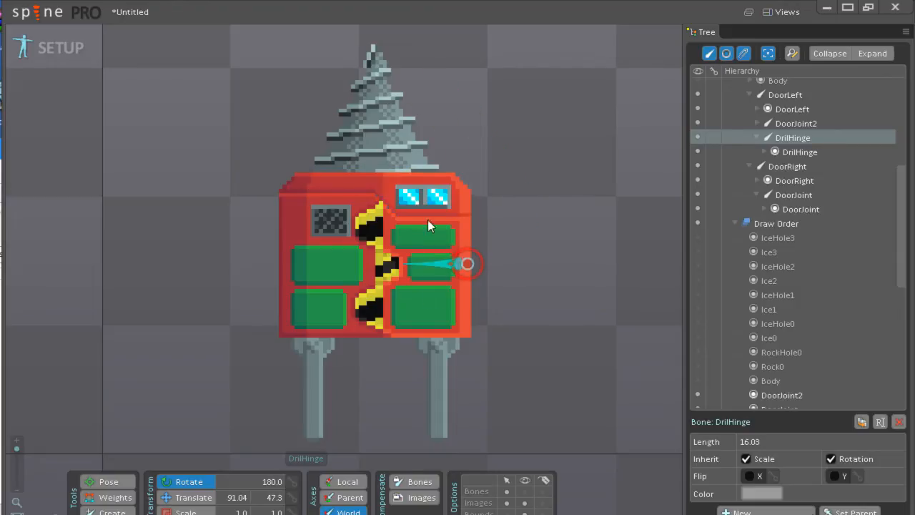
Try raising the DrilHinge bone to Y 53.53 with bone and image compensation on, test its rotation uncompensated, and undo both changes
click(423, 480)
click(422, 497)
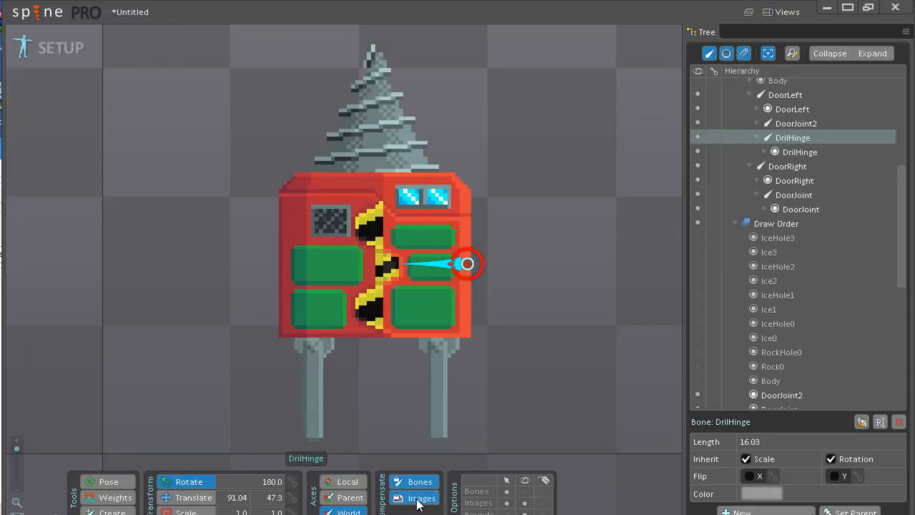
click(188, 498)
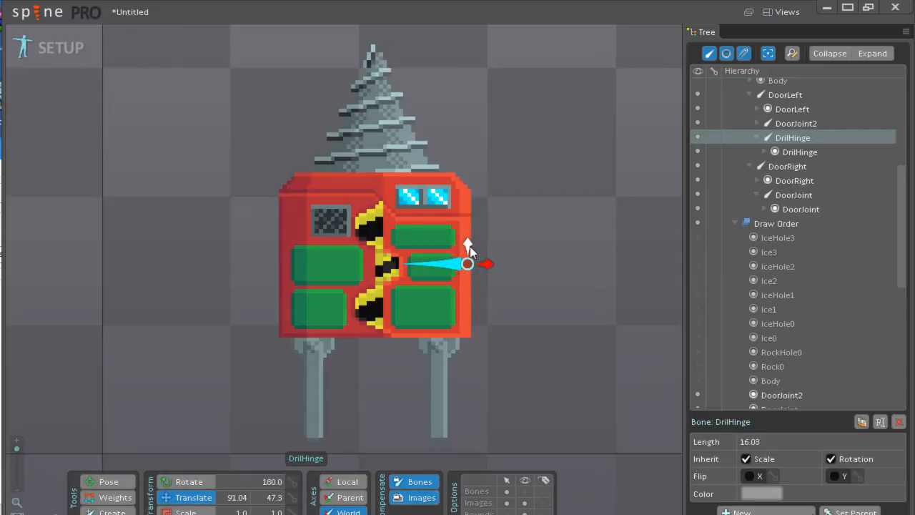
drag(466, 244, 466, 219)
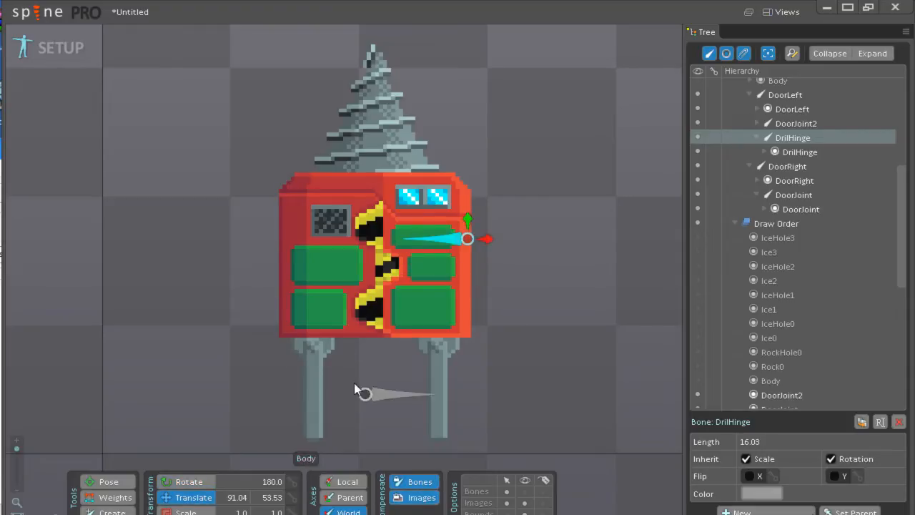
click(415, 484)
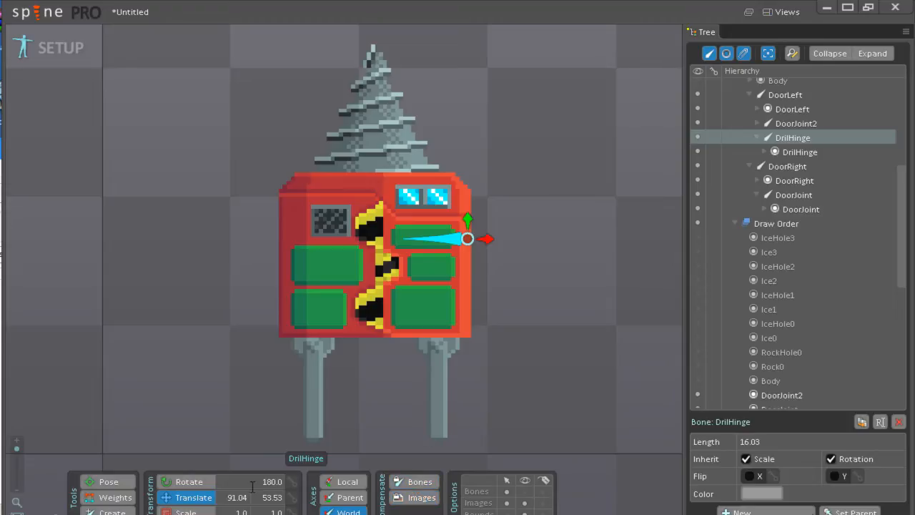
click(192, 485)
drag(470, 143, 690, 198)
key(ctrl+z)
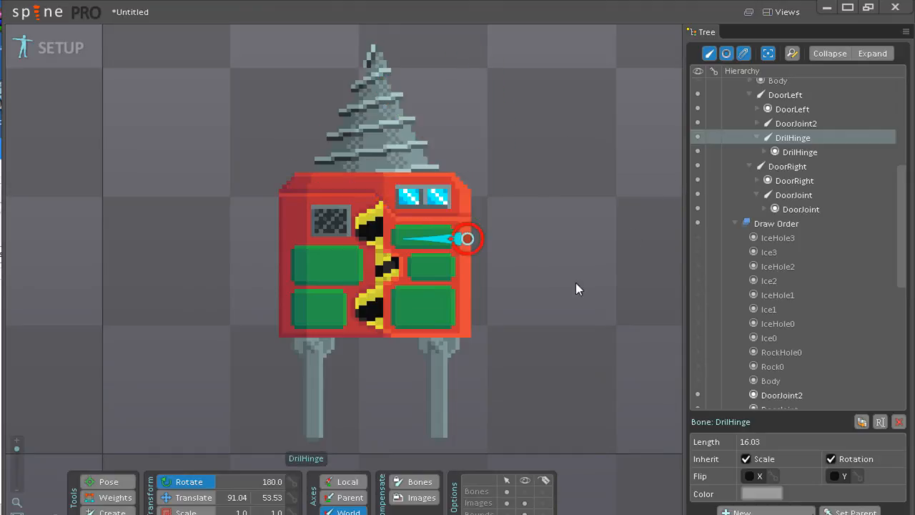
key(ctrl+z)
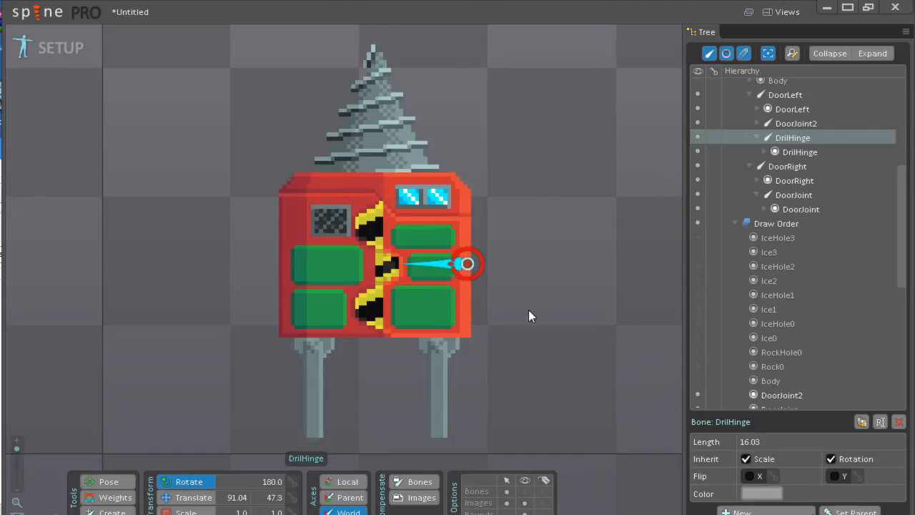
Try adjusting the DrilHinge pivot with compensation and rotating the bone again, and undo the changes
click(189, 497)
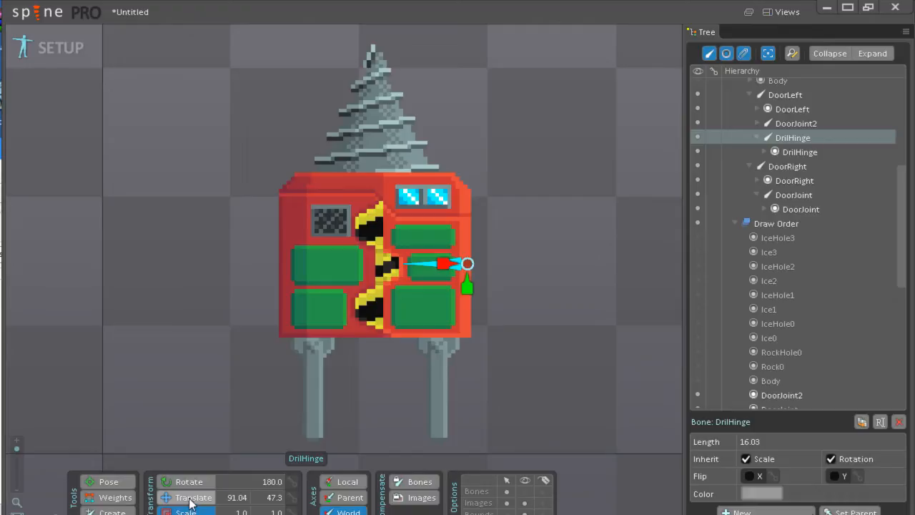
key(ctrl+z)
click(415, 482)
drag(546, 343, 531, 331)
click(188, 482)
drag(487, 319, 610, 328)
key(ctrl+z)
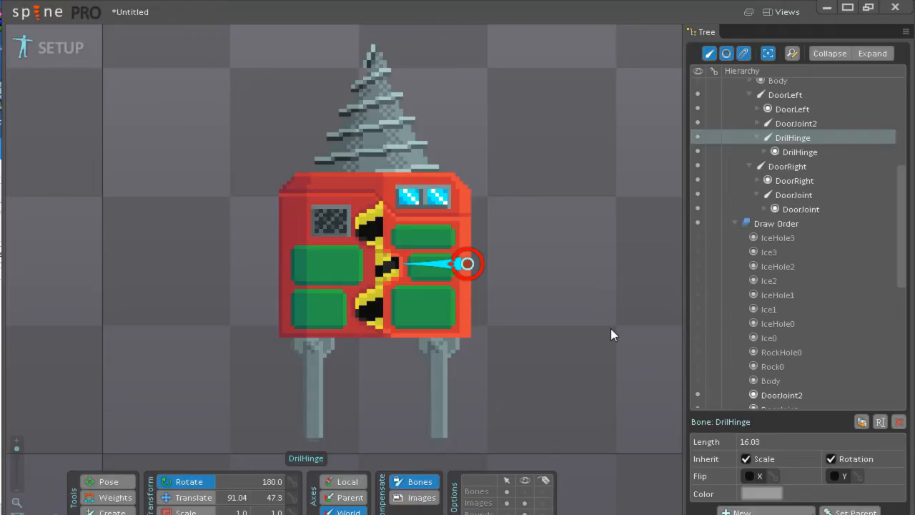
Create a Drill2 bone about 29 units long under DrilHinge, running from the drill image's base up to its tip
drag(610, 328, 673, 341)
click(786, 137)
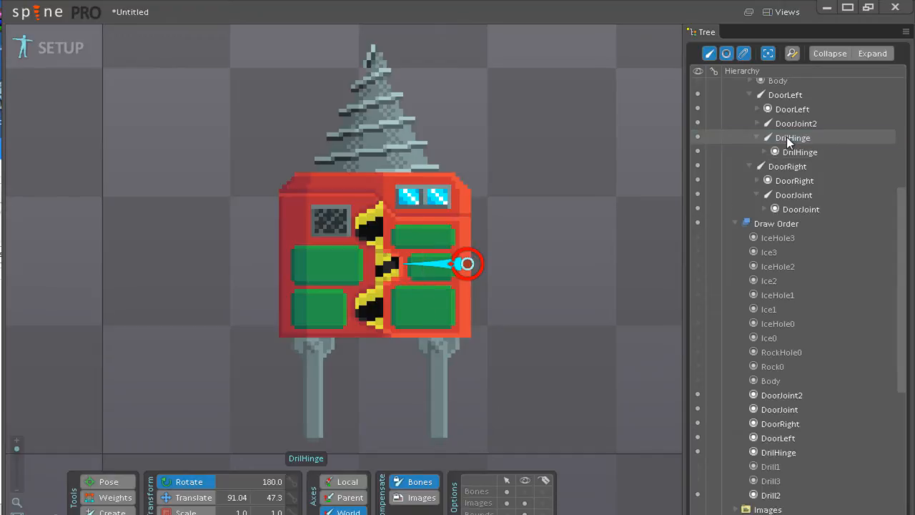
click(778, 137)
drag(591, 208, 601, 326)
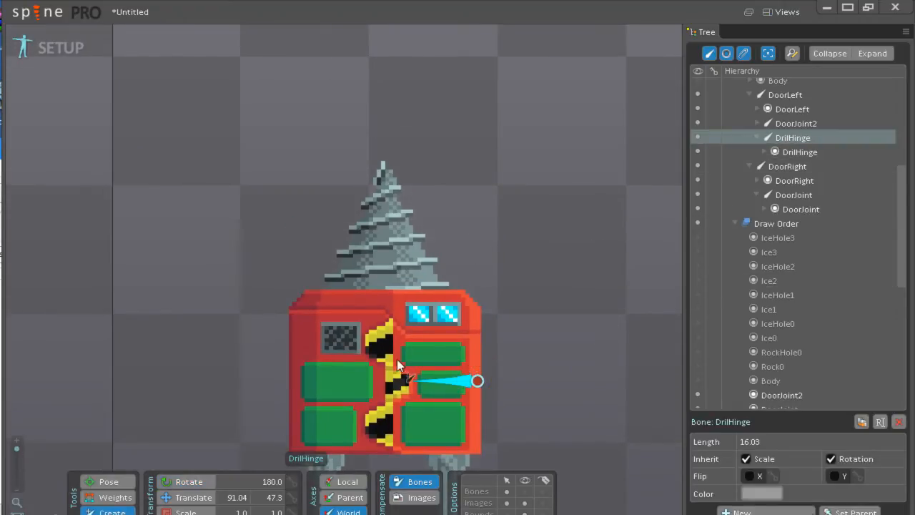
drag(387, 281, 386, 170)
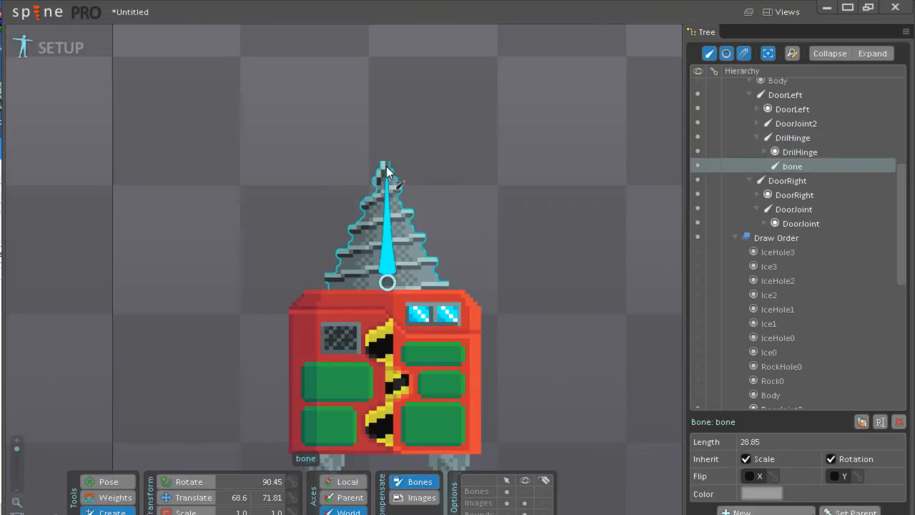
click(386, 171)
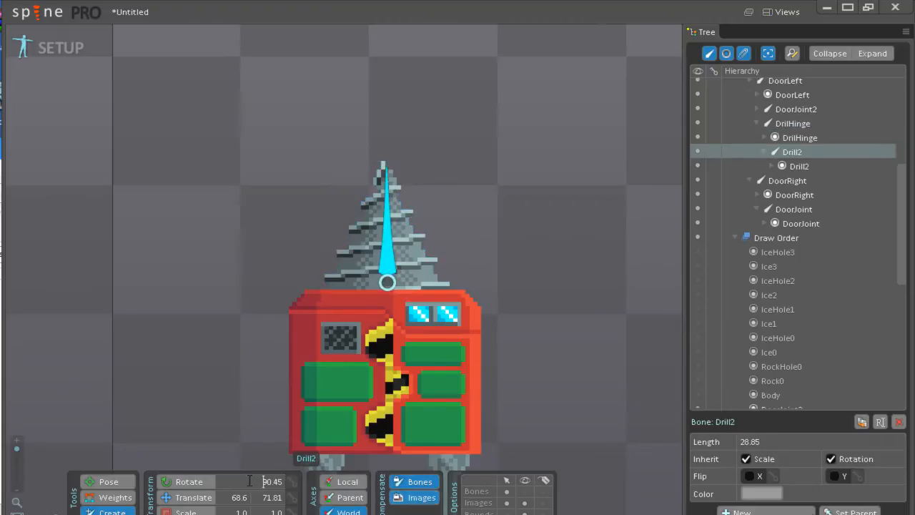
Set the Drill2 bone's rotation to 90 with bone and image compensation on, and turn both compensation options off
key(BackSpace)
key(BackSpace)
key(BackSpace)
drag(558, 369, 542, 295)
drag(541, 357, 520, 269)
drag(514, 338, 514, 382)
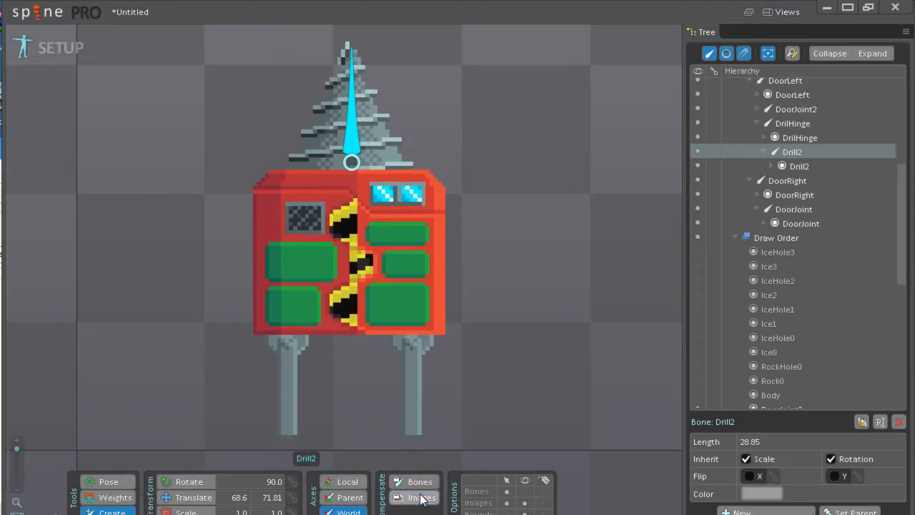
Make the Drill1 and Drill3 slots visible in the draw order
scroll(905, 257, down, 1)
scroll(904, 257, down, 3)
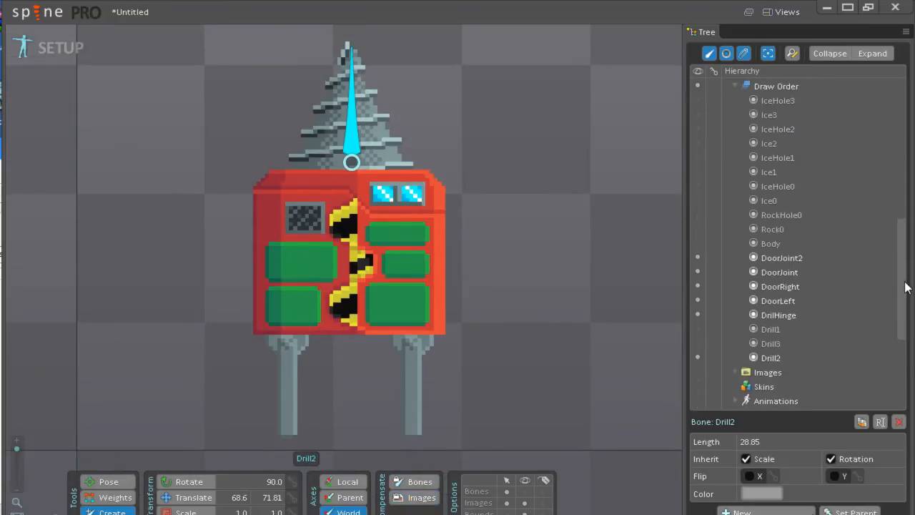
click(698, 329)
click(698, 343)
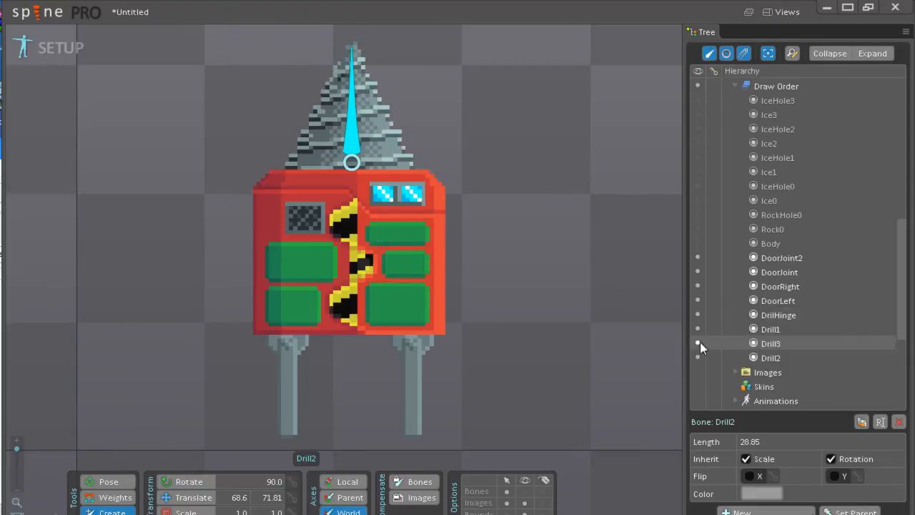
Move the Drill1 and Drill3 images from their own slots under root into the Drill2 slot
drag(899, 306, 901, 192)
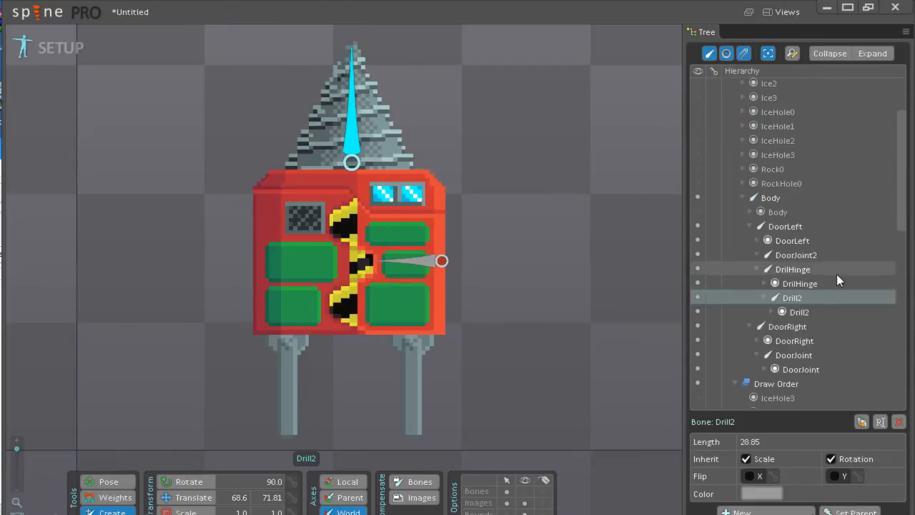
click(770, 311)
drag(902, 184, 901, 146)
click(749, 130)
click(742, 116)
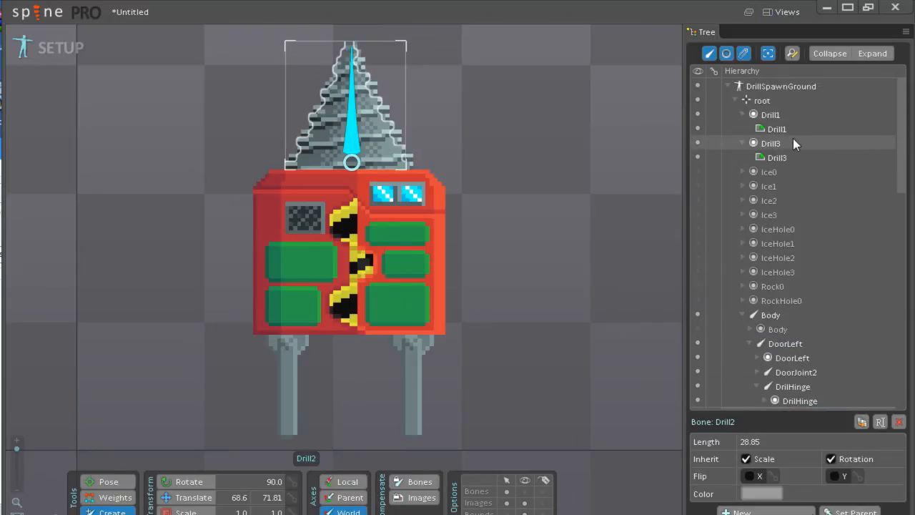
click(790, 128)
drag(790, 128, 803, 433)
ctrl+click(784, 156)
Delete the two emptied Drill1 and Drill3 slots under root
click(772, 117)
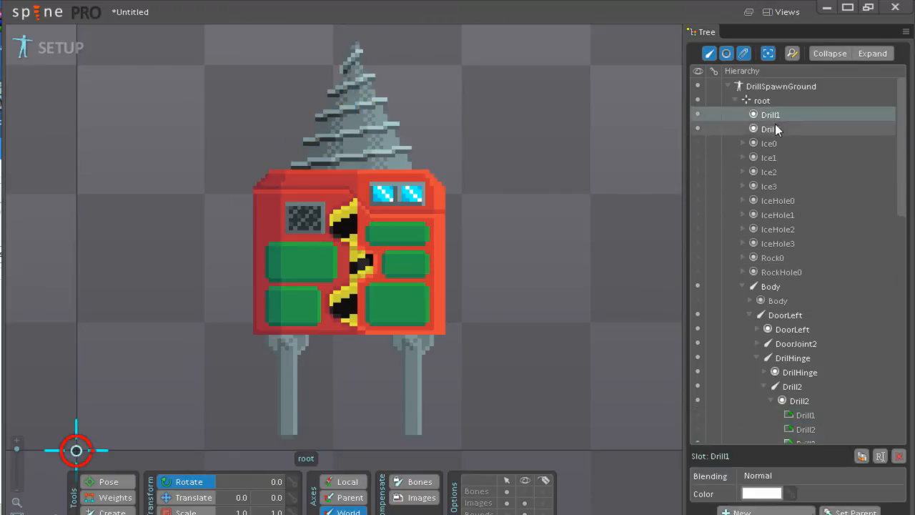
ctrl+click(775, 128)
click(899, 456)
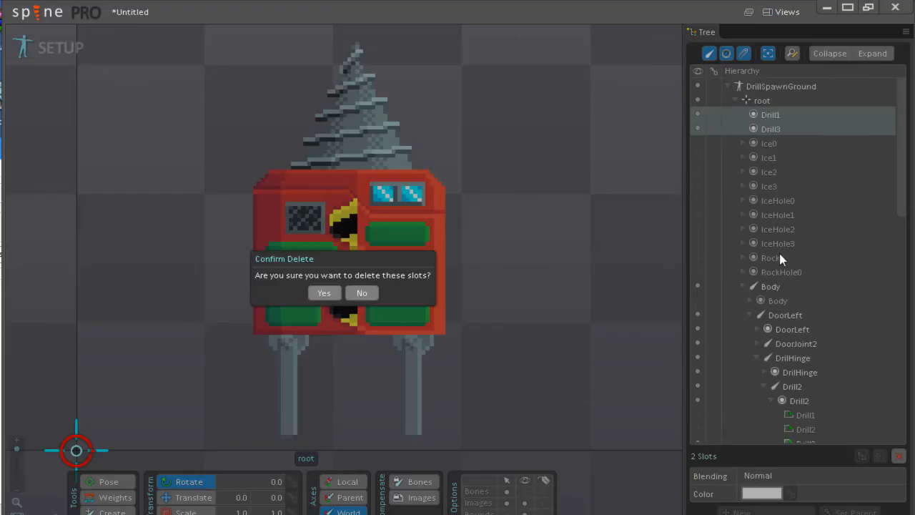
click(326, 288)
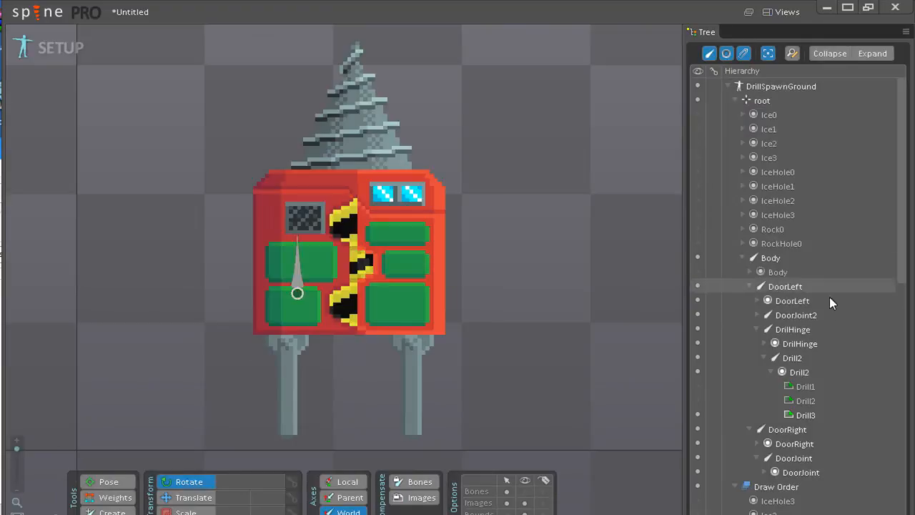
Preview the drill frames by switching the Drill2 slot between its Drill1, Drill2 and Drill3 images
click(697, 400)
click(698, 404)
click(698, 390)
click(698, 397)
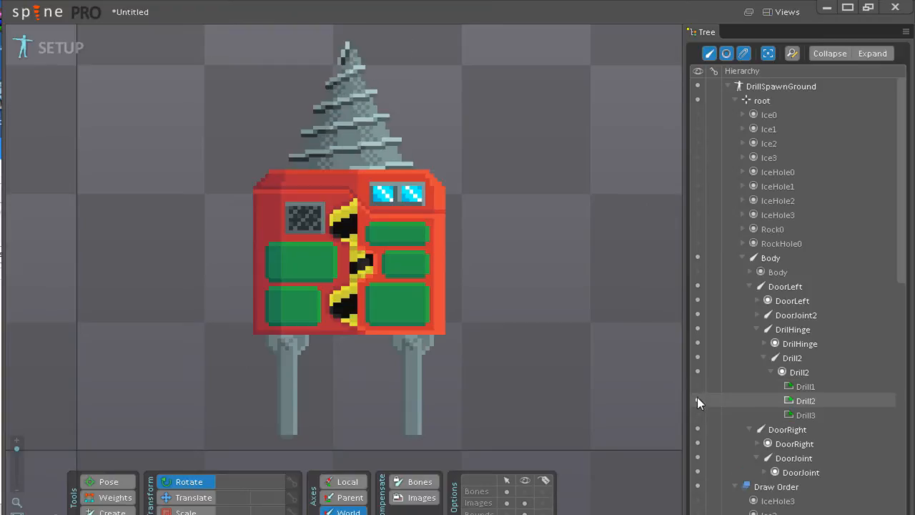
click(697, 409)
click(697, 387)
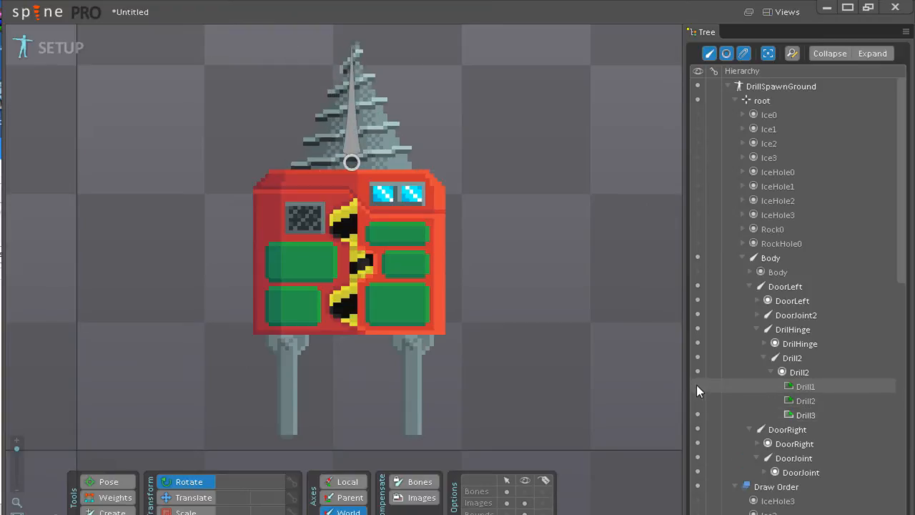
click(698, 397)
click(697, 412)
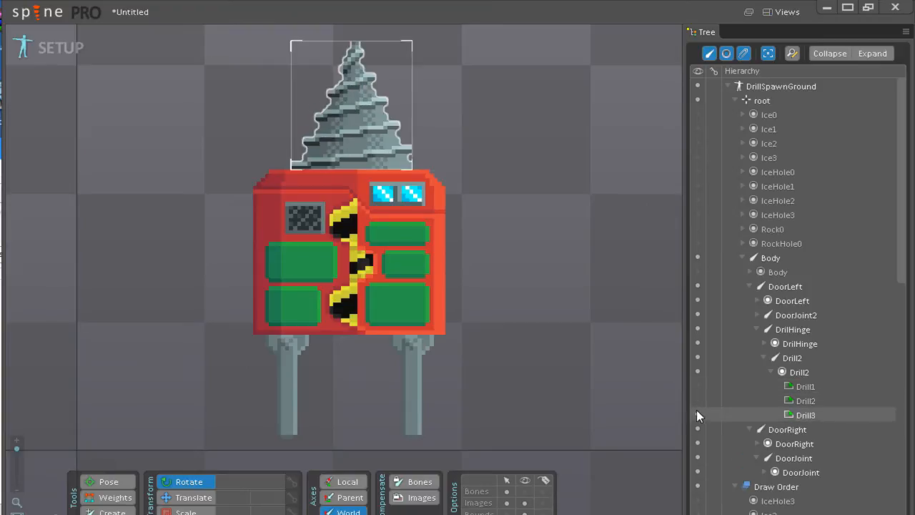
Move the Drill2 bone horizontally to X 67.98, centred on the drill, with bone and image compensation on
click(795, 414)
drag(516, 241, 519, 278)
scroll(520, 277, up, 1)
scroll(520, 278, up, 1)
drag(308, 207, 549, 275)
scroll(526, 260, up, 3)
scroll(522, 265, down, 1)
key(v)
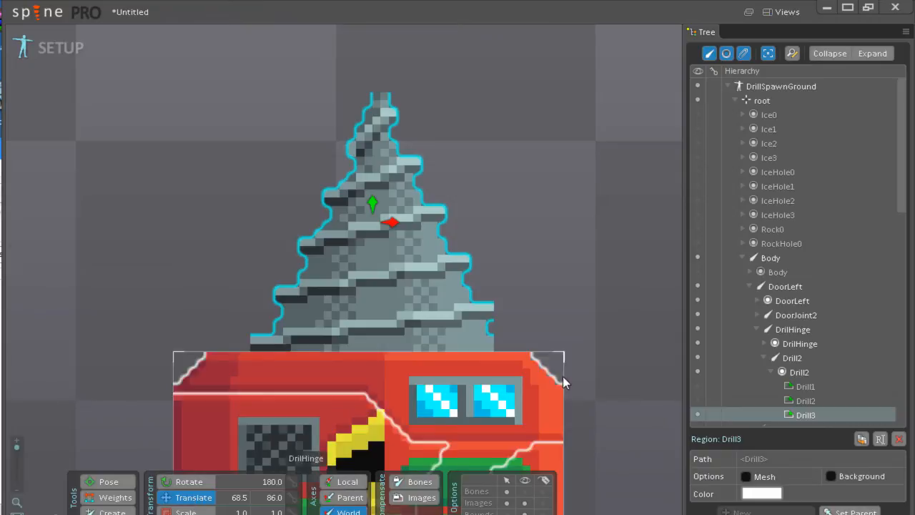
click(697, 387)
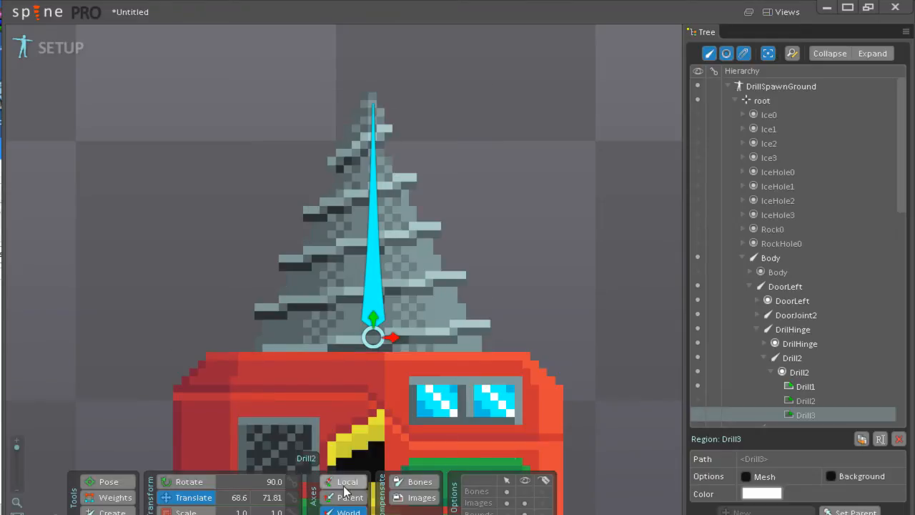
click(418, 481)
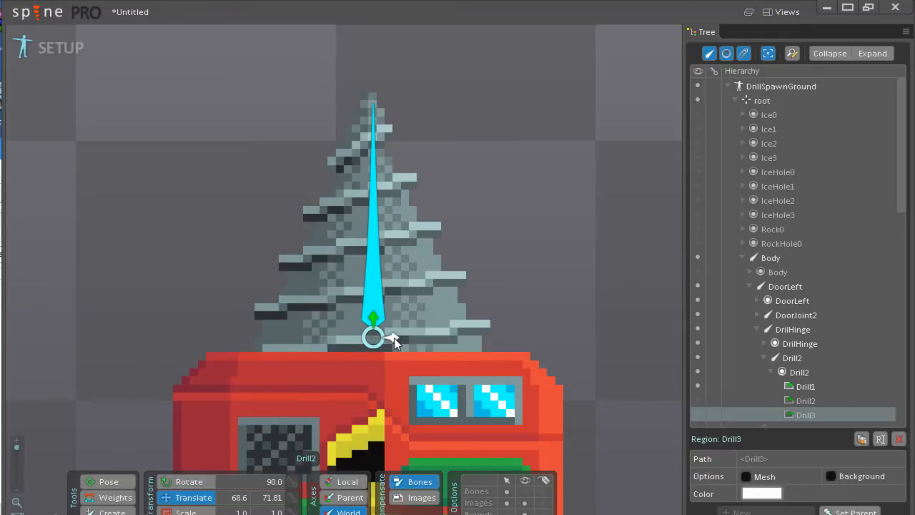
drag(394, 337, 387, 335)
key(ctrl+z)
click(419, 498)
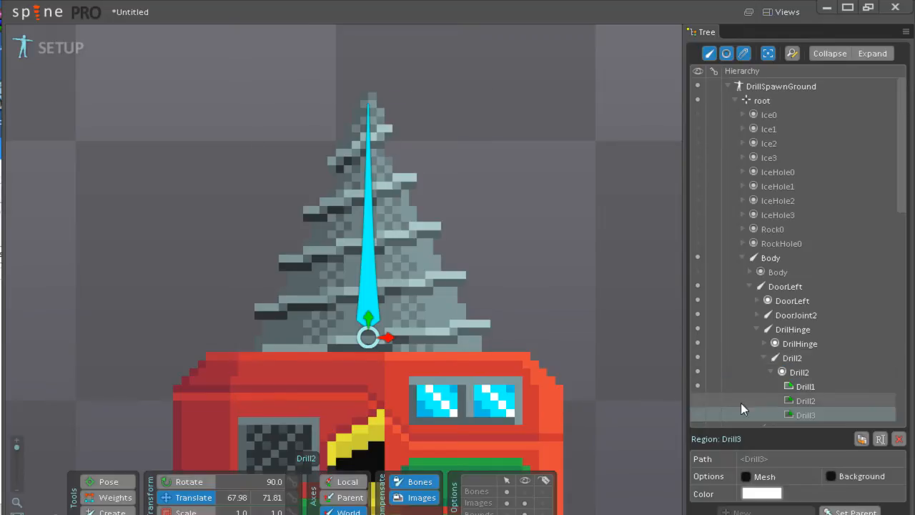
Show the Drill3 image and shift it horizontally to X 66.92, using the Drill2 bone's display as an alignment guide
click(698, 400)
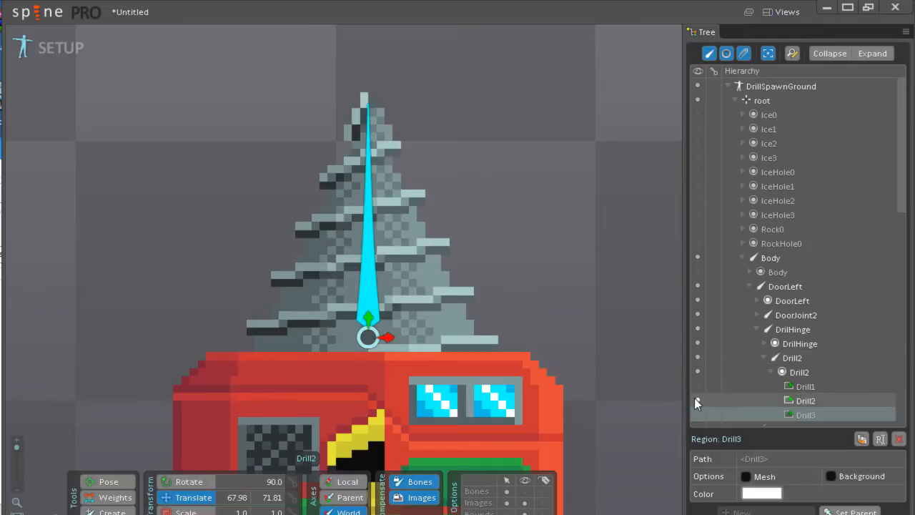
click(697, 414)
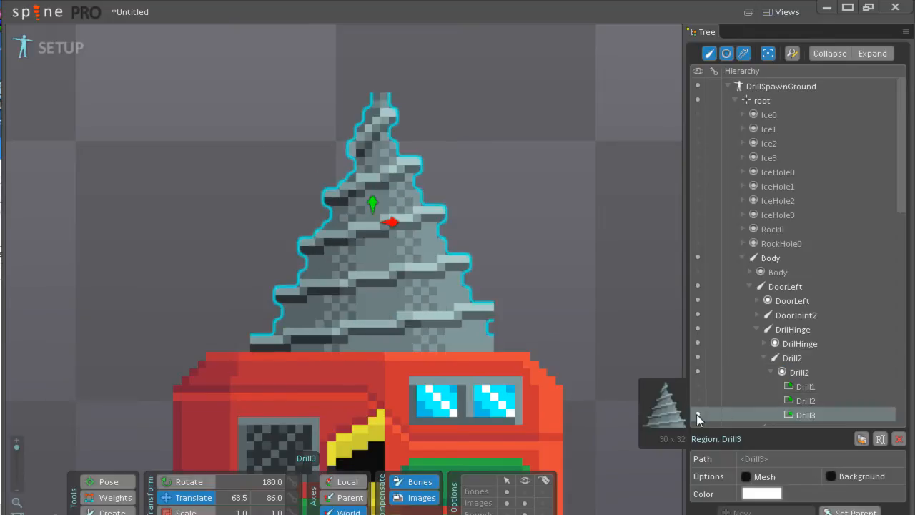
ctrl+click(803, 416)
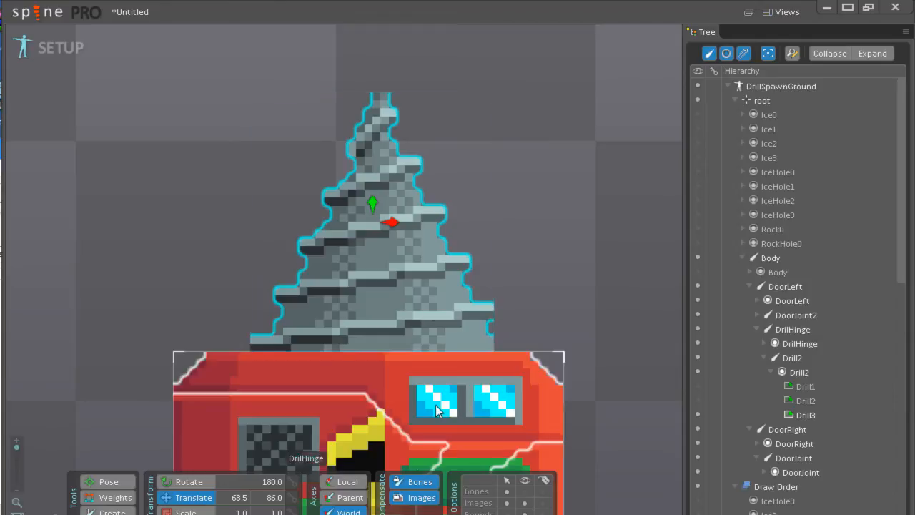
click(524, 491)
drag(400, 226, 382, 222)
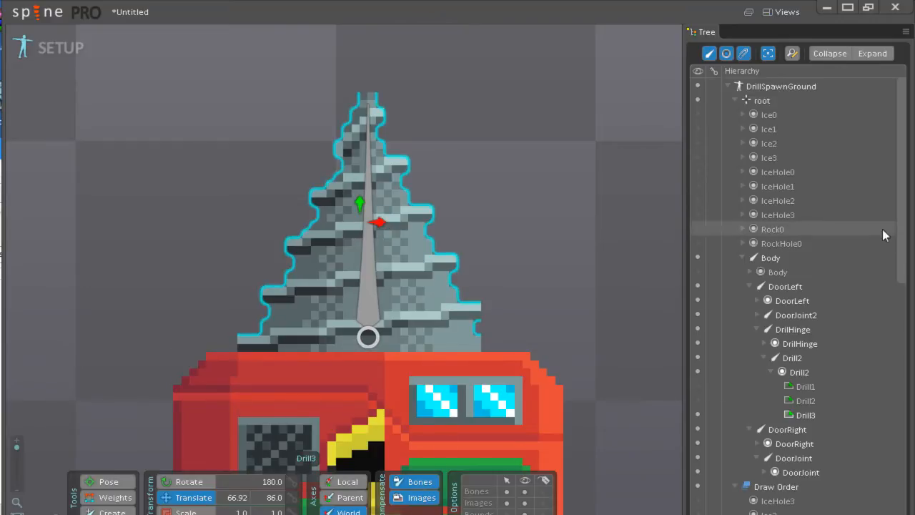
drag(901, 212, 900, 241)
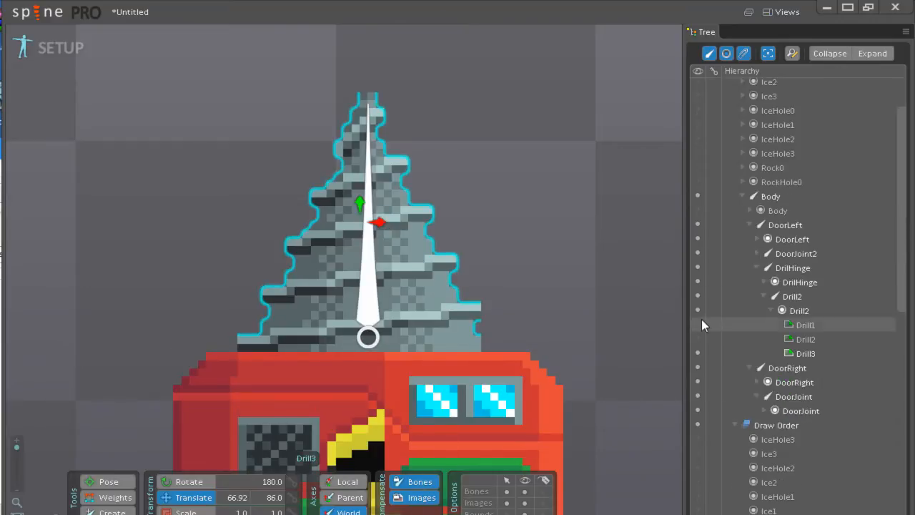
click(524, 492)
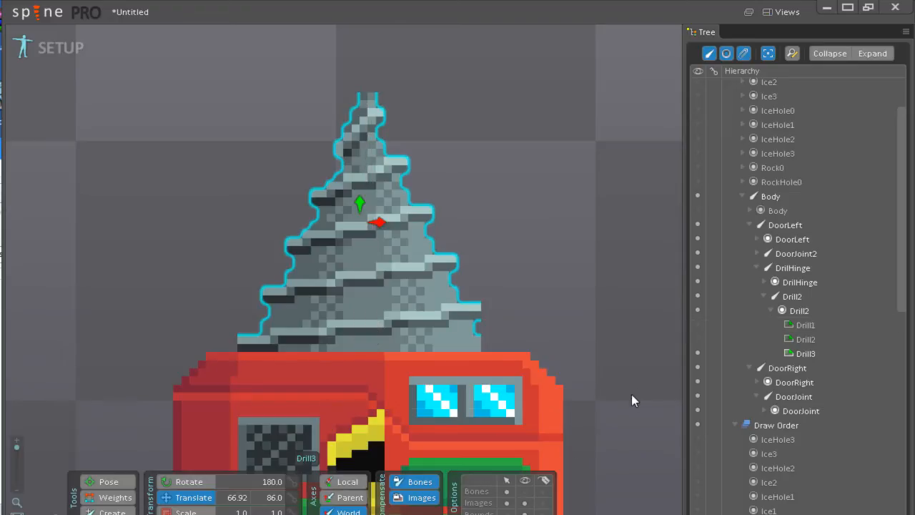
Cycle repeatedly through Drill1, Drill2 and Drill3 to check how the repositioned frame lines up as the drill spins
click(699, 323)
click(701, 338)
click(698, 351)
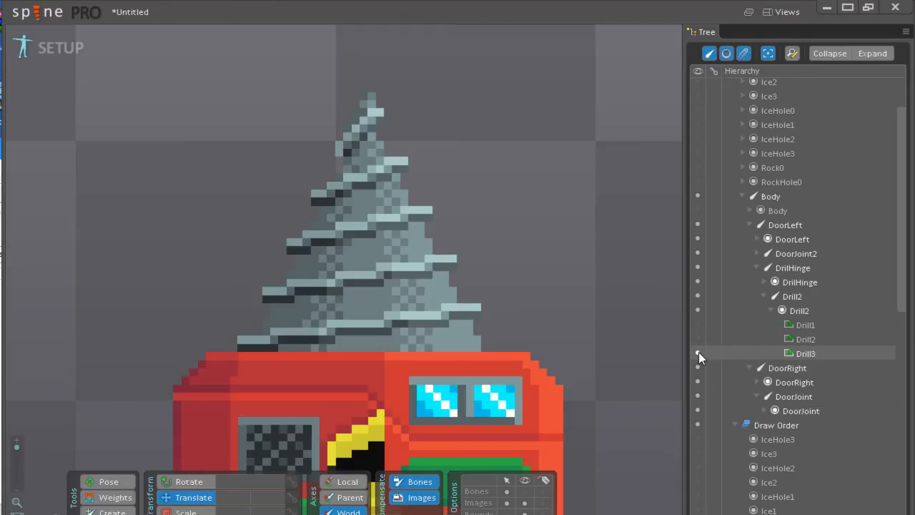
click(694, 328)
click(697, 335)
click(697, 350)
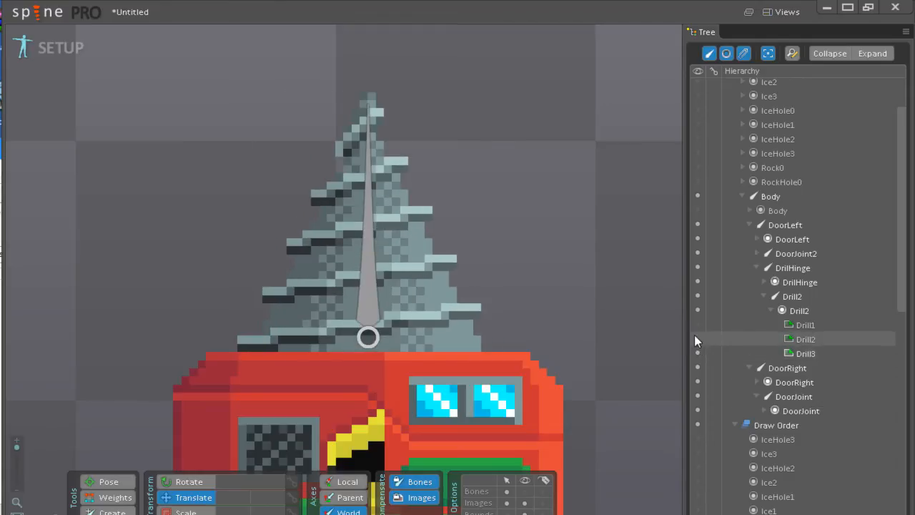
click(696, 322)
click(698, 338)
click(698, 351)
click(696, 323)
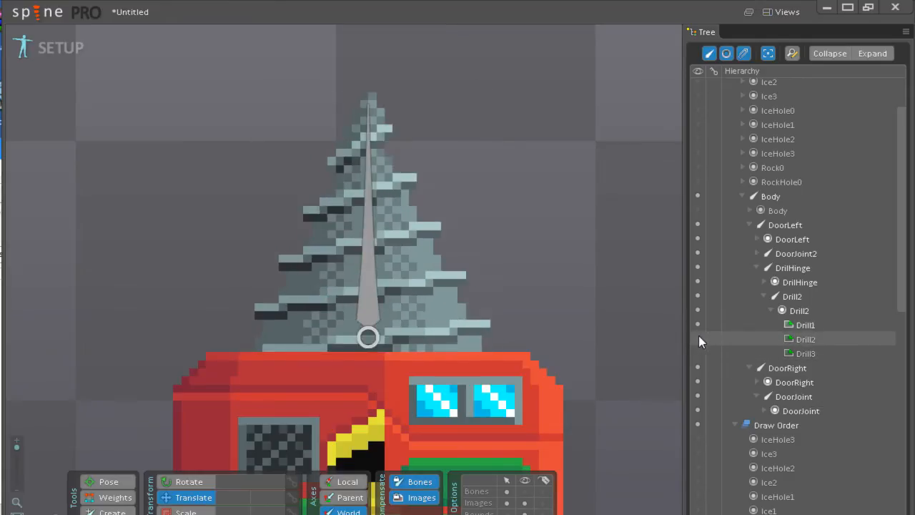
click(699, 339)
click(698, 352)
scroll(615, 350, down, 5)
drag(420, 330, 478, 328)
right_click(478, 329)
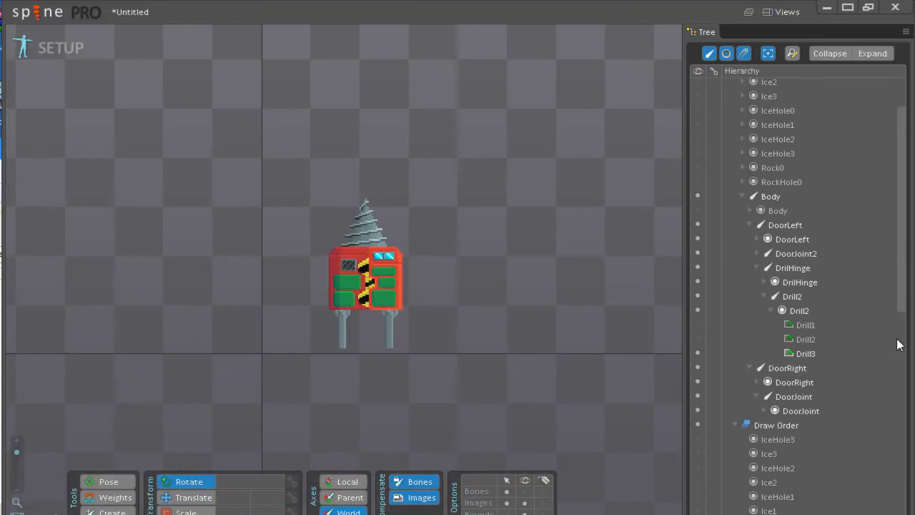
Make the Body, RockHole0 and Rock0 slots visible in the draw order
scroll(899, 344, down, 8)
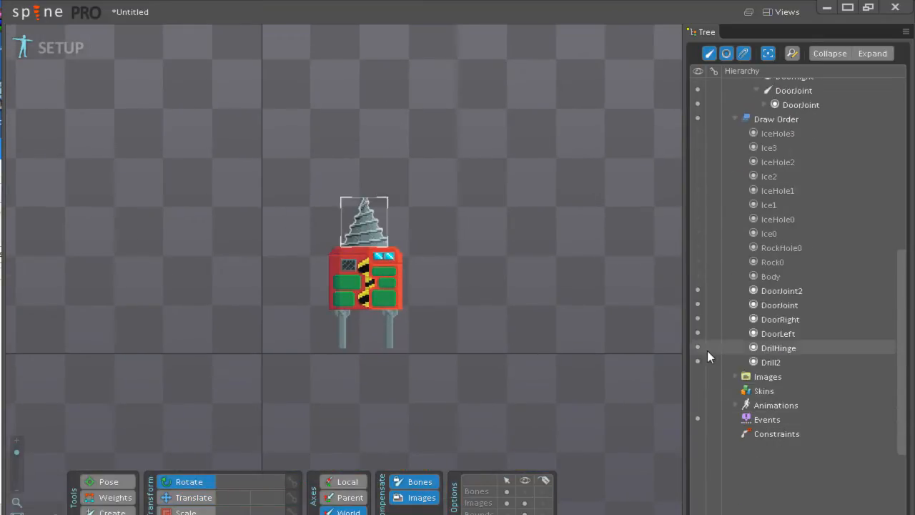
click(698, 275)
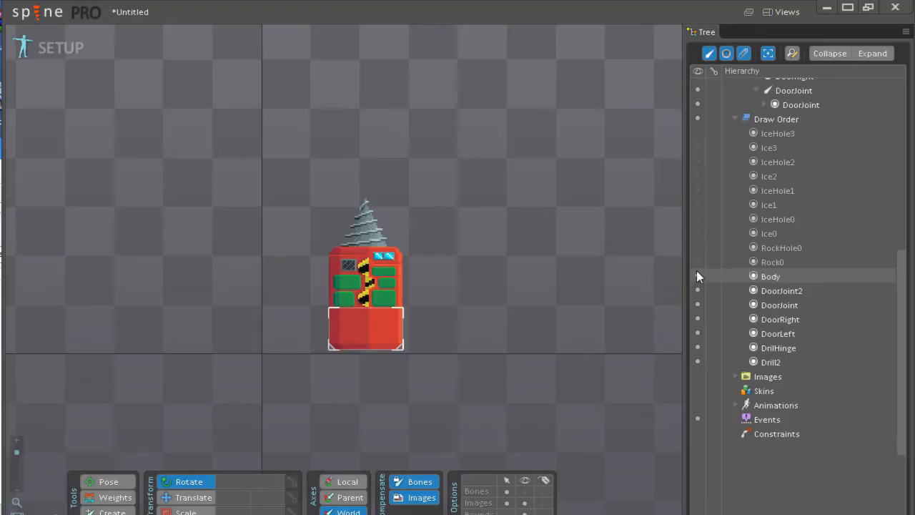
click(698, 247)
click(698, 262)
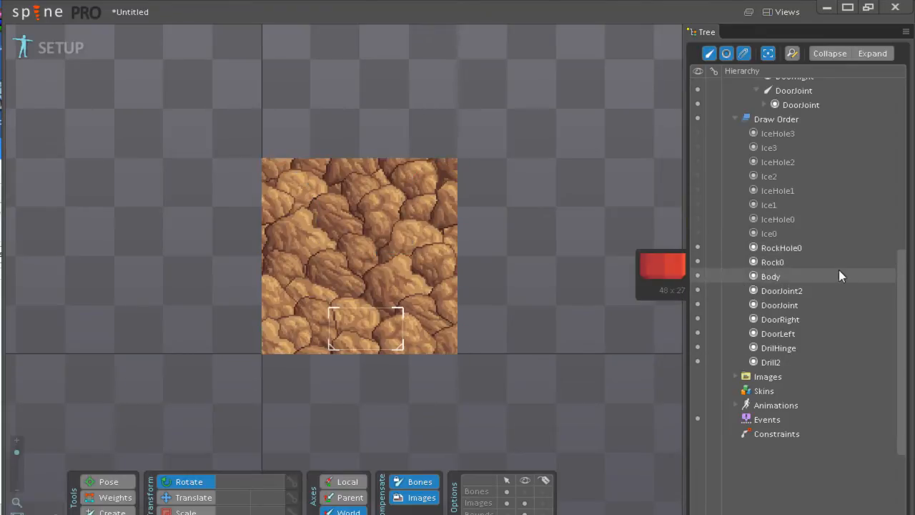
Create a skin placeholder named "skin" in the Rock0 slot
drag(898, 306, 897, 98)
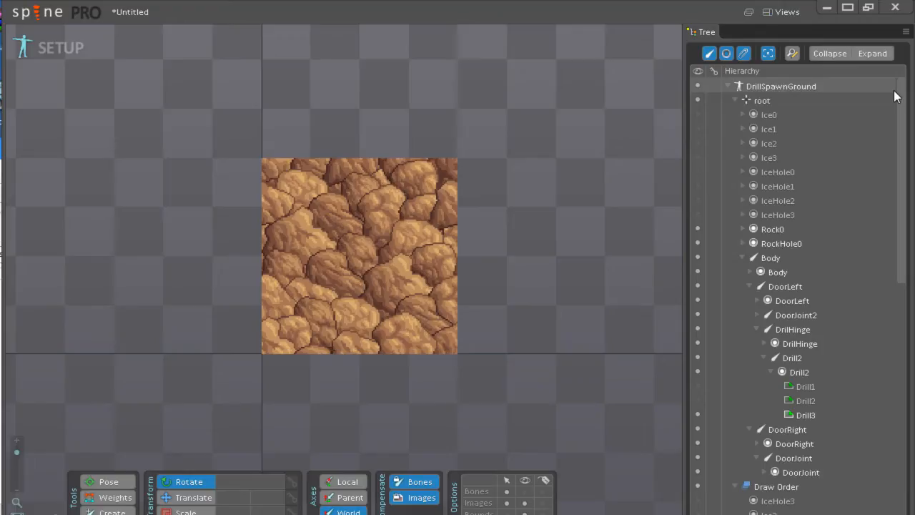
click(746, 243)
click(746, 228)
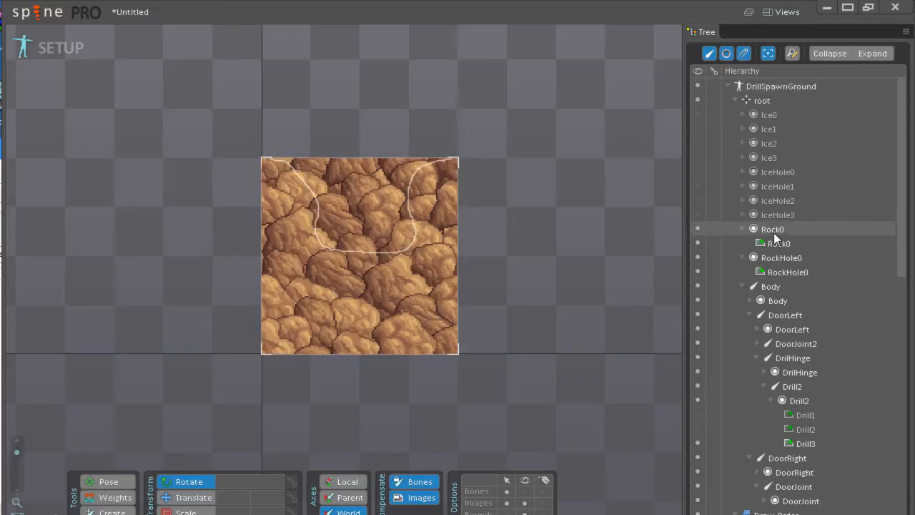
click(775, 232)
click(765, 511)
click(765, 475)
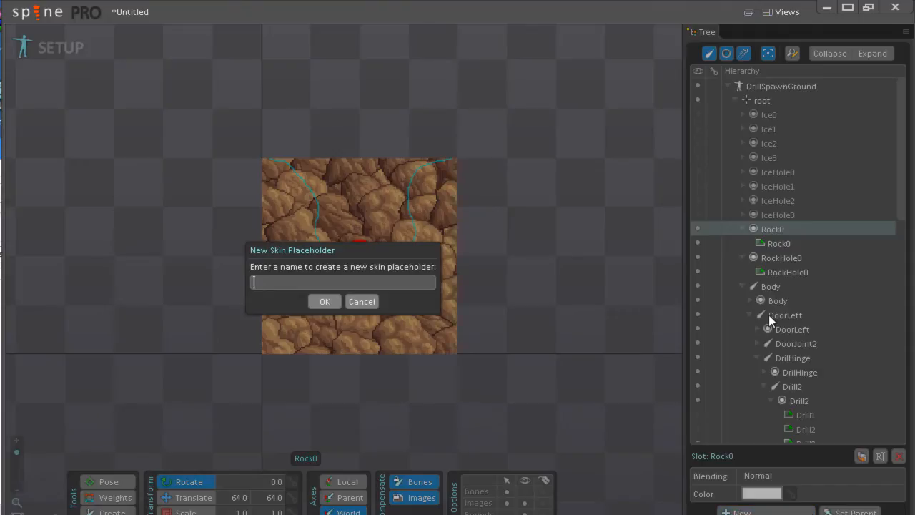
text(skin)
key(Return)
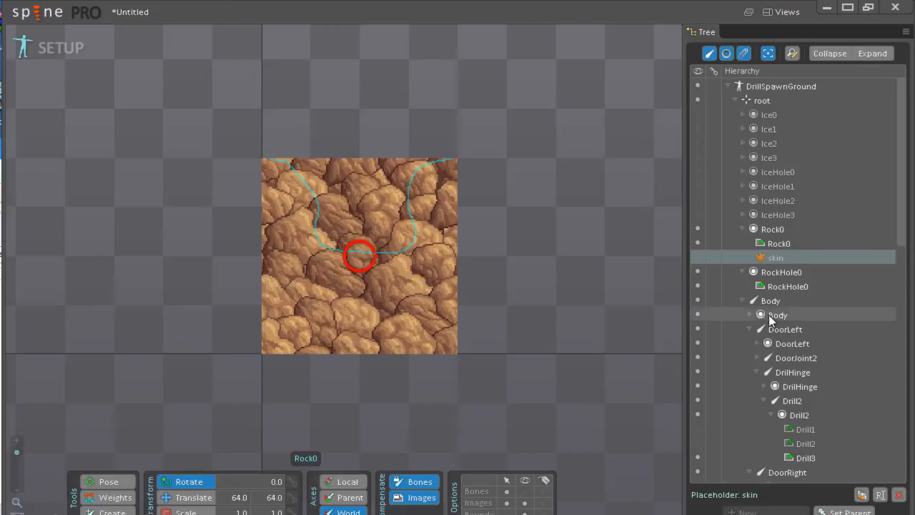
Add a skin placeholder named "skin" to the RockHole0 slot
click(777, 272)
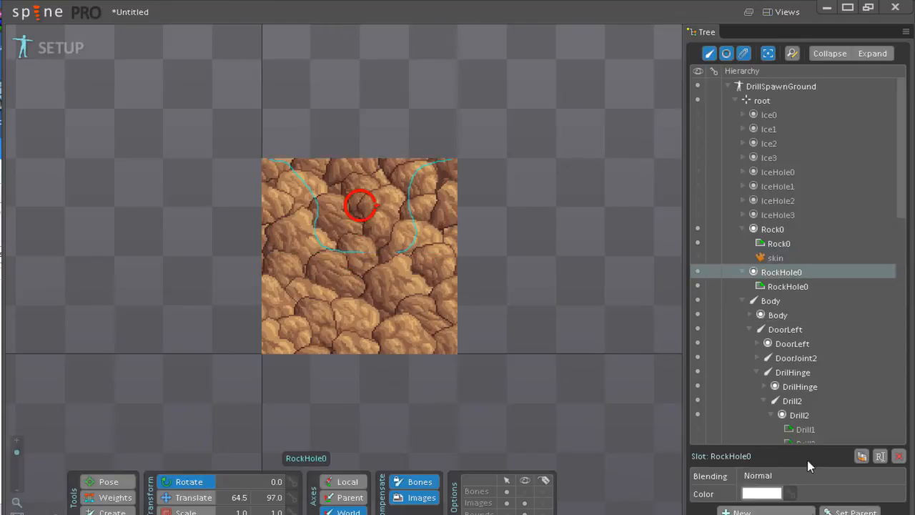
click(768, 512)
click(751, 480)
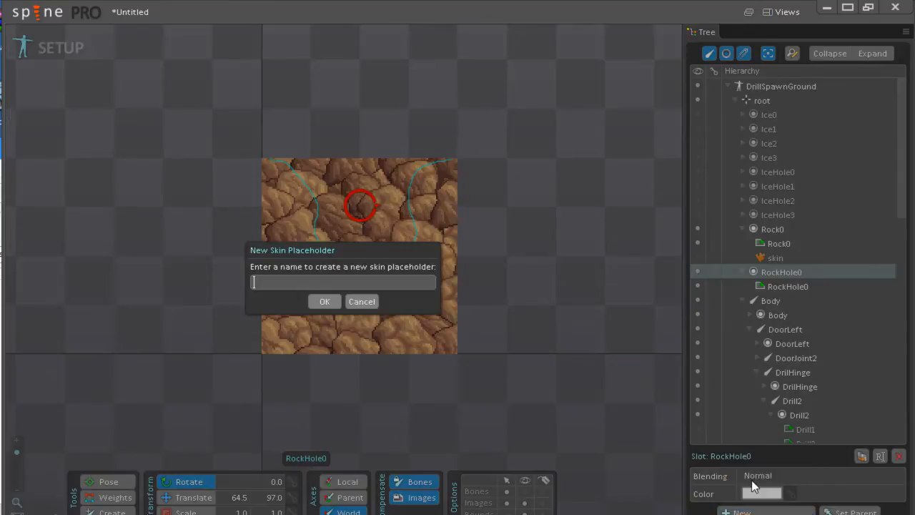
text(skin)
key(Return)
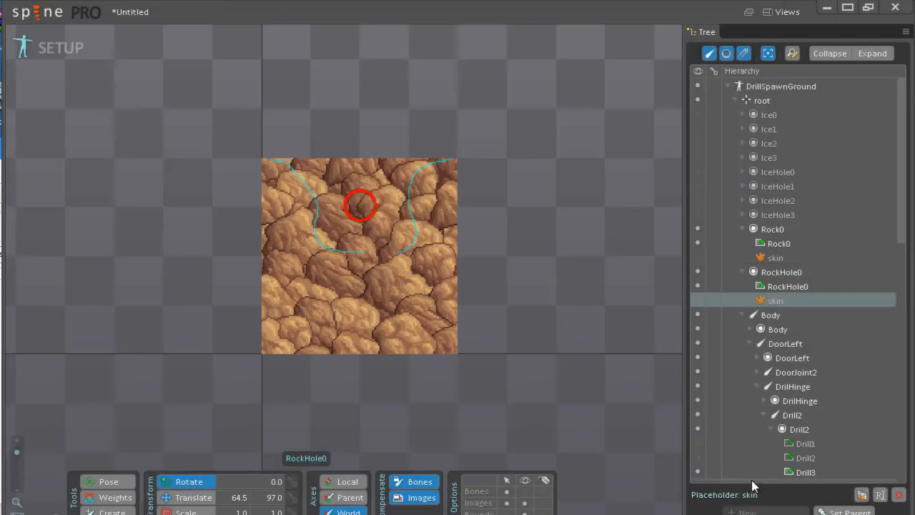
Collapse the draw order and create a new skin named "1" for the skeleton
scroll(886, 315, down, 8)
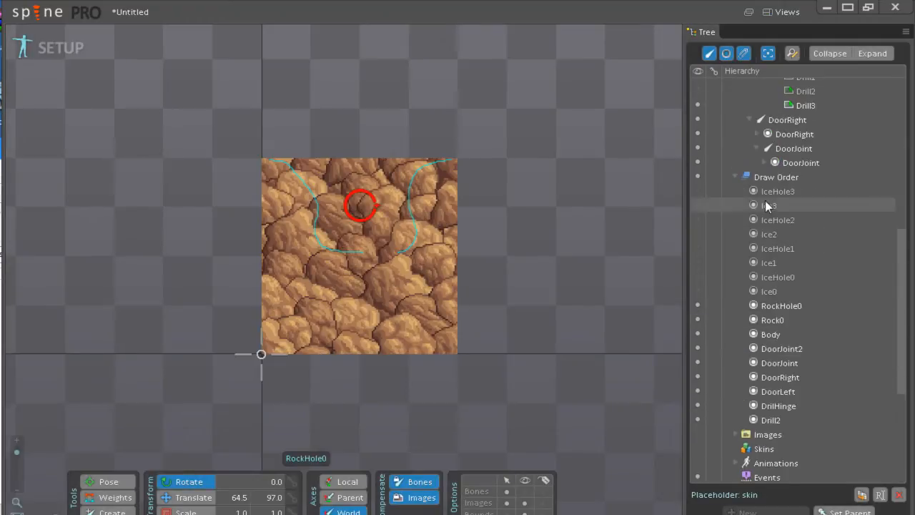
click(735, 178)
click(759, 231)
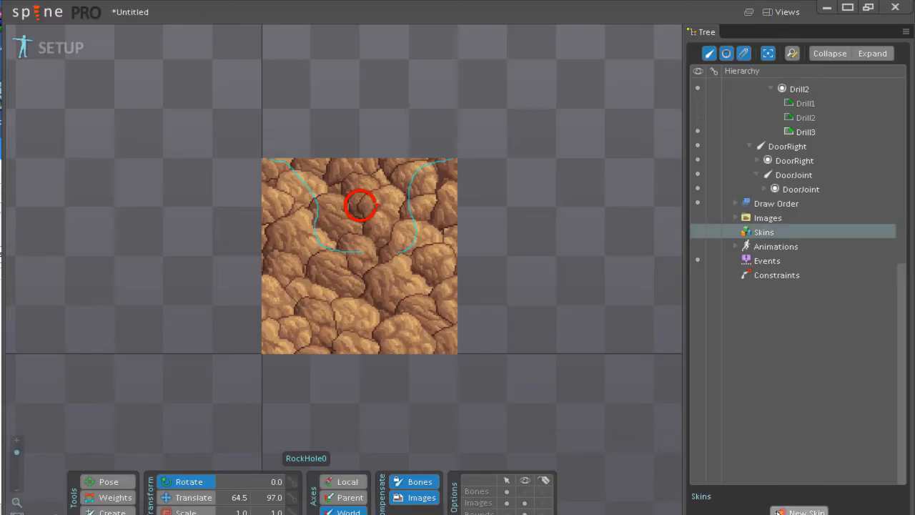
click(786, 512)
text(1)
key(Return)
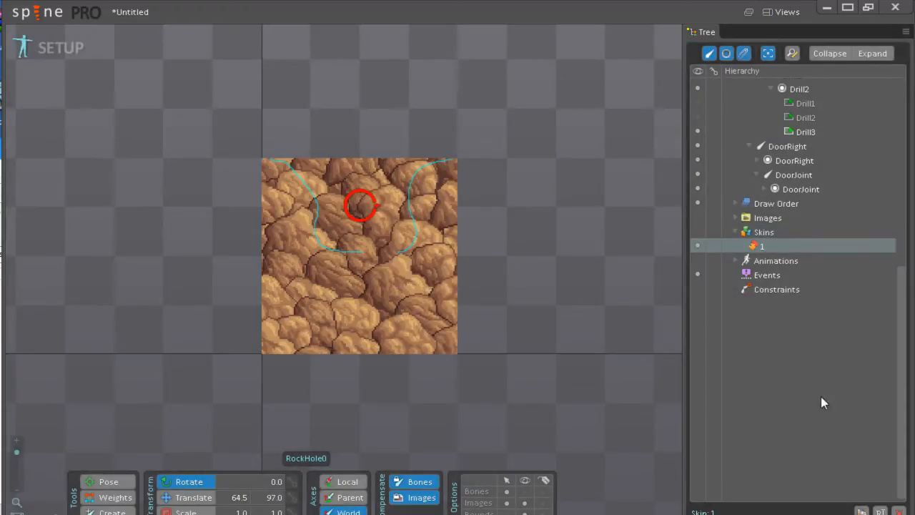
Move the Rock0 and RockHole0 attachments into the skin placeholders of their own slots with skin 1 active
drag(899, 384, 896, 208)
click(699, 234)
click(698, 276)
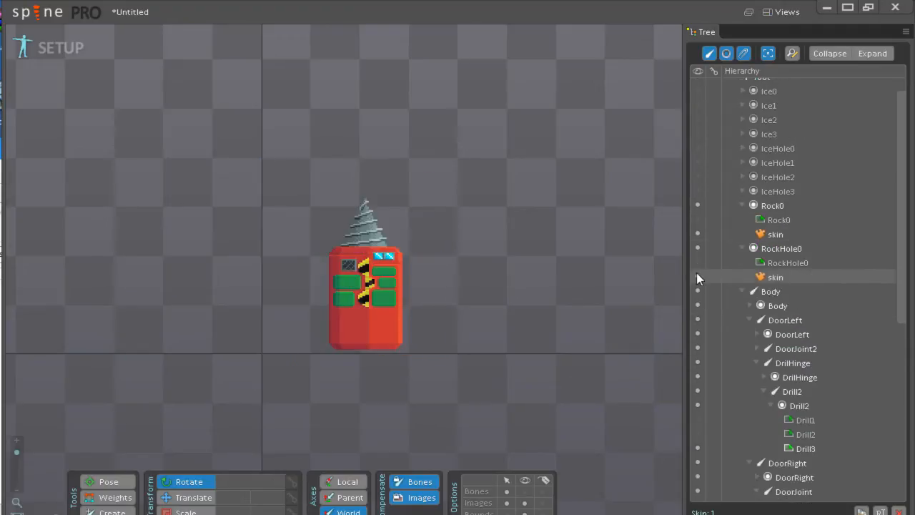
click(776, 220)
drag(765, 234, 778, 277)
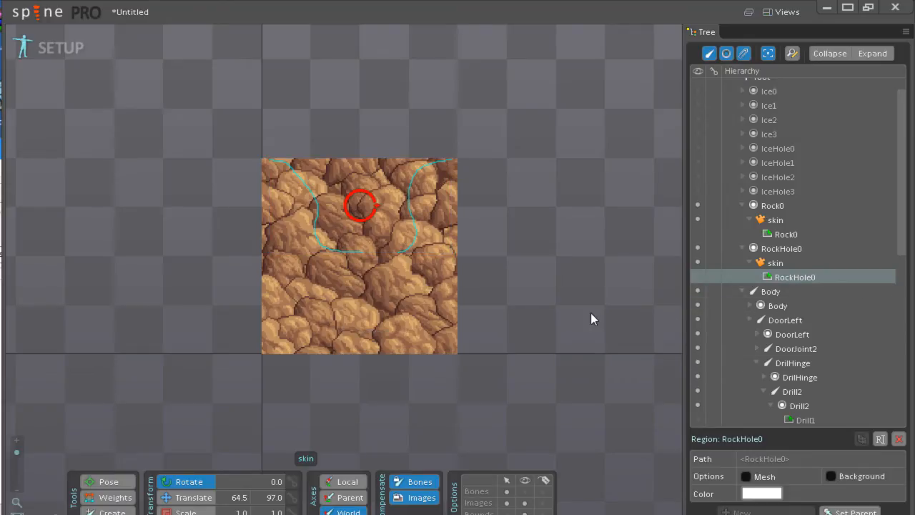
Create six more skins for the skeleton in addition to skin 1
drag(904, 236, 903, 374)
scroll(858, 329, down, 1)
click(784, 267)
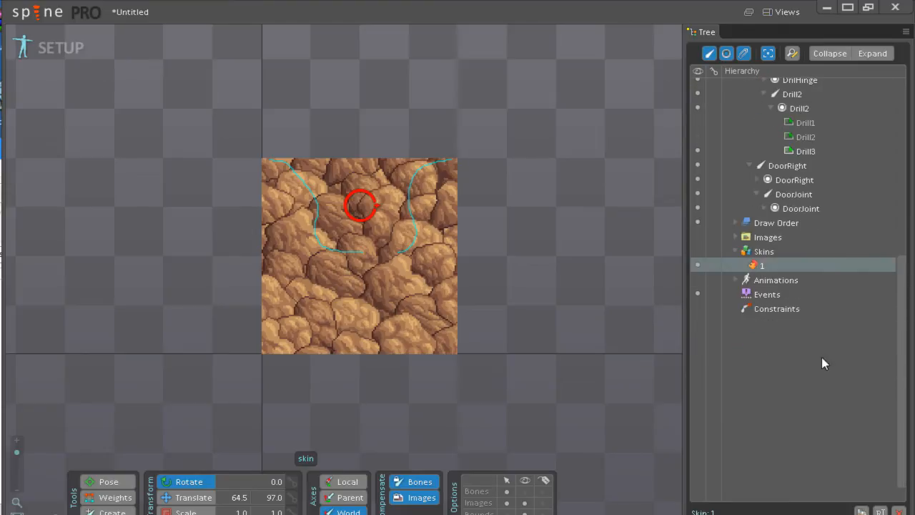
click(863, 512)
click(863, 512)
click(862, 512)
click(863, 512)
click(862, 512)
click(863, 512)
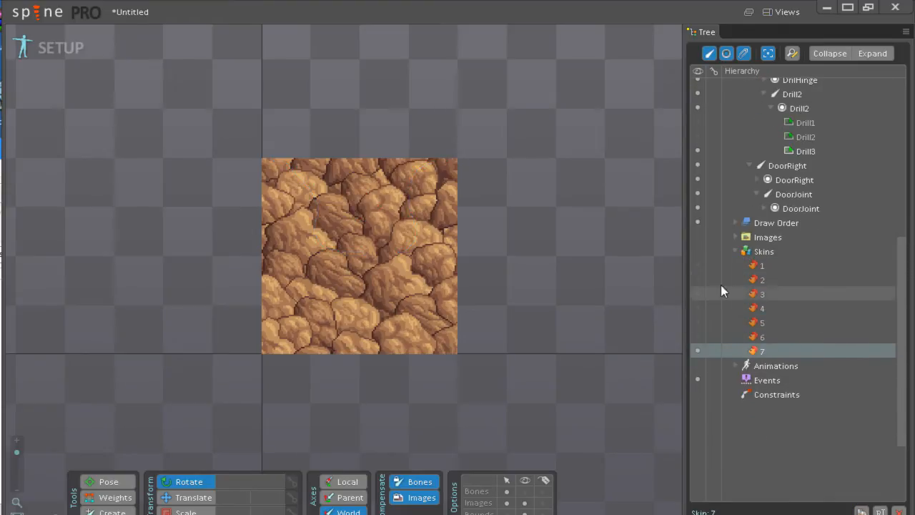
Expand the Ice0 and IceHole0 slots to reveal the attachments they contain
drag(894, 306, 890, 140)
mouse_move(890, 133)
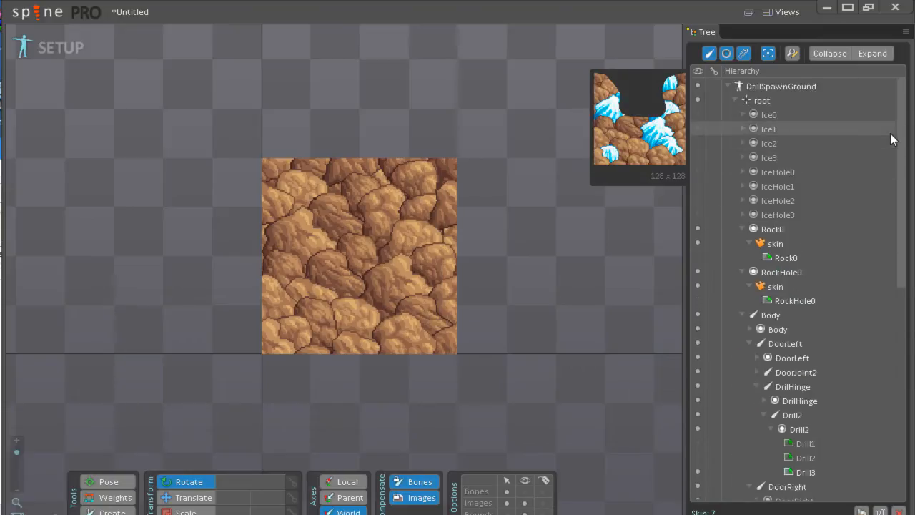
click(743, 116)
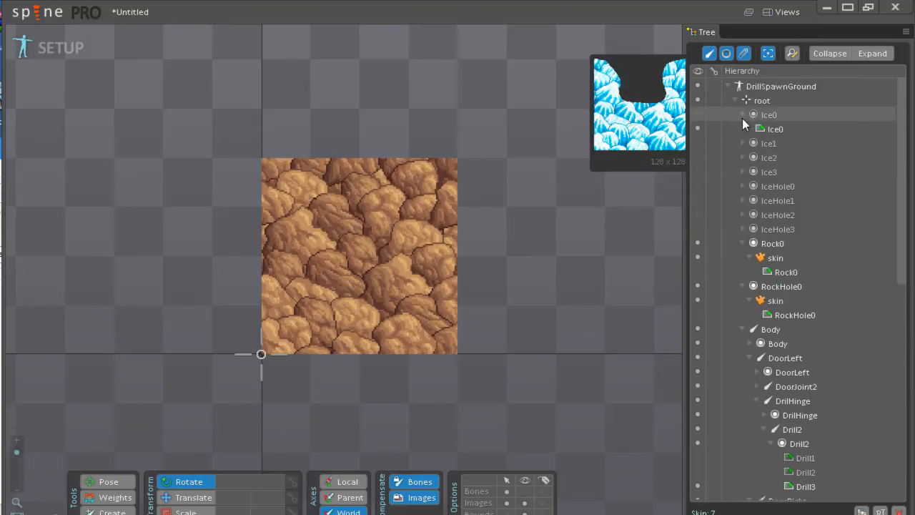
click(742, 188)
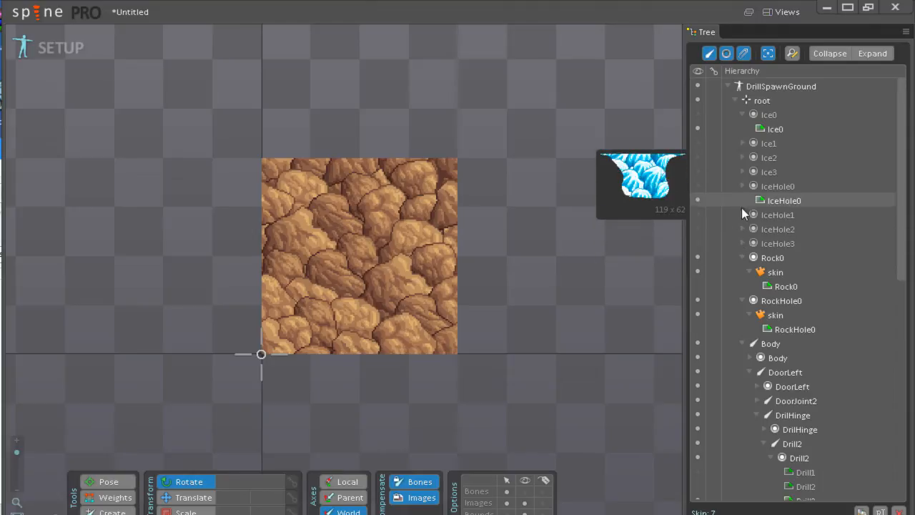
click(898, 208)
drag(901, 200, 899, 179)
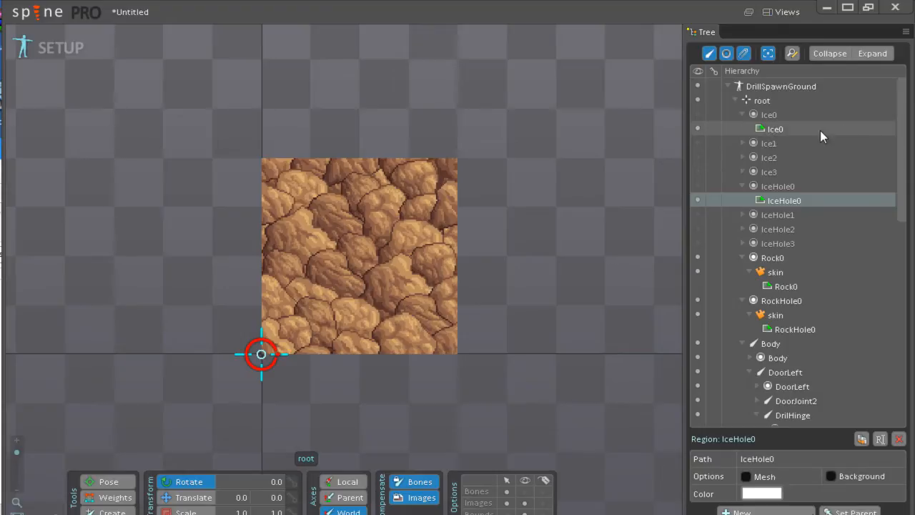
drag(899, 124, 897, 280)
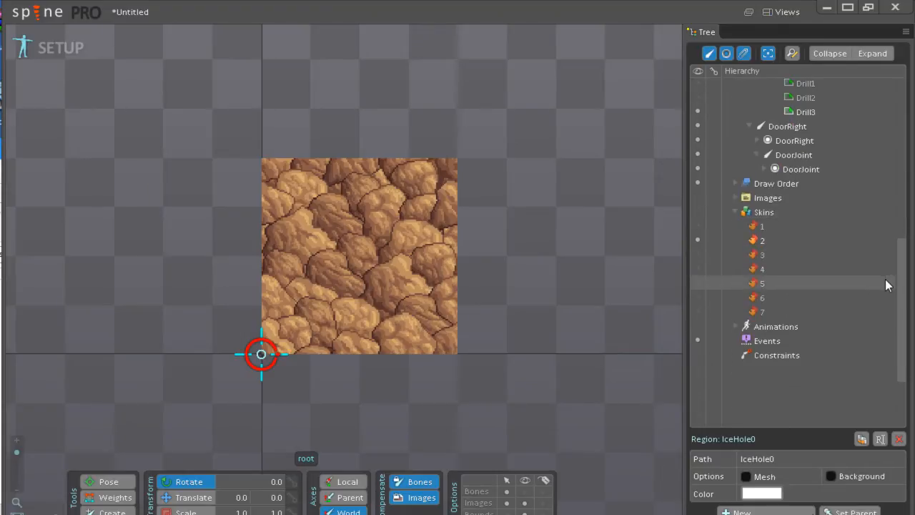
Undo the creation of the six extra skins so that only skin 1 is left
key(ctrl+z)
key(ctrl+z)
key(ctrl+z)
key(ctrl+z)
key(ctrl+z)
key(ctrl+z)
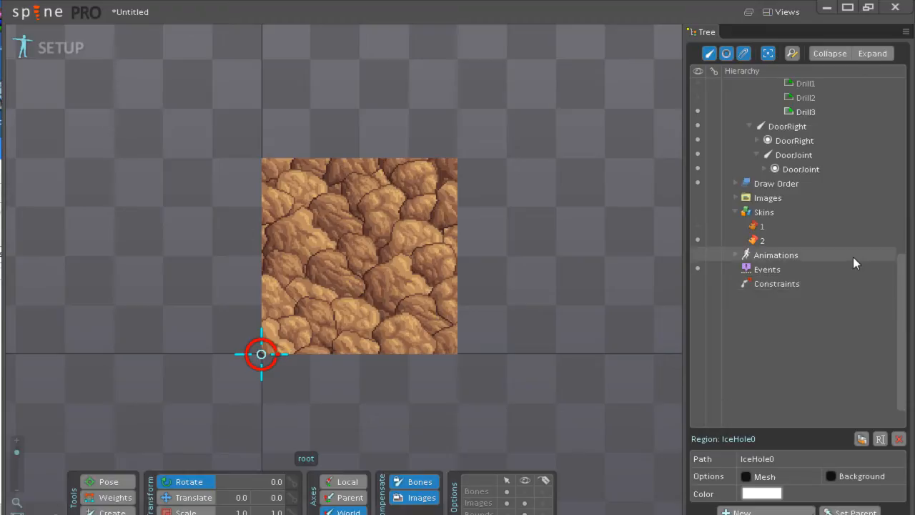
key(ctrl+z)
Rename skin 1 to Rock0
click(754, 226)
double_click(757, 242)
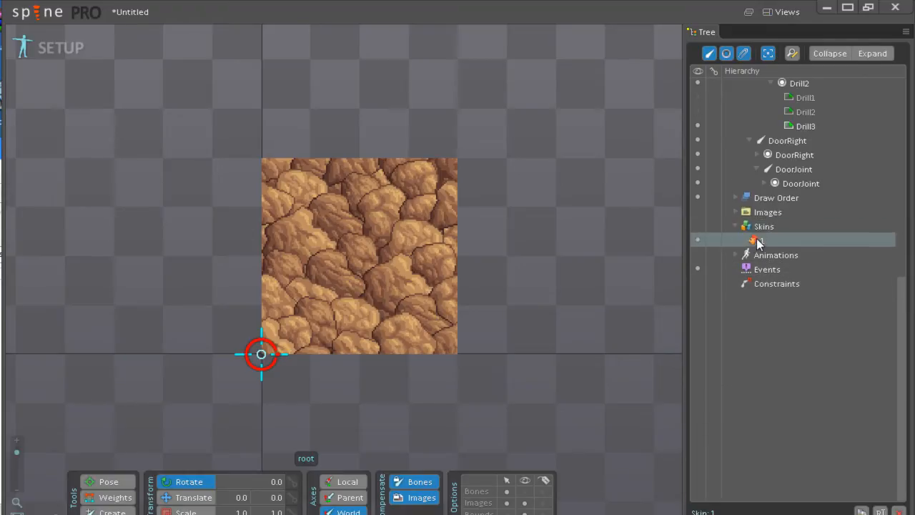
text(Rock0)
key(Return)
Create a second skin for the skeleton and name it Ice0
click(862, 511)
double_click(776, 254)
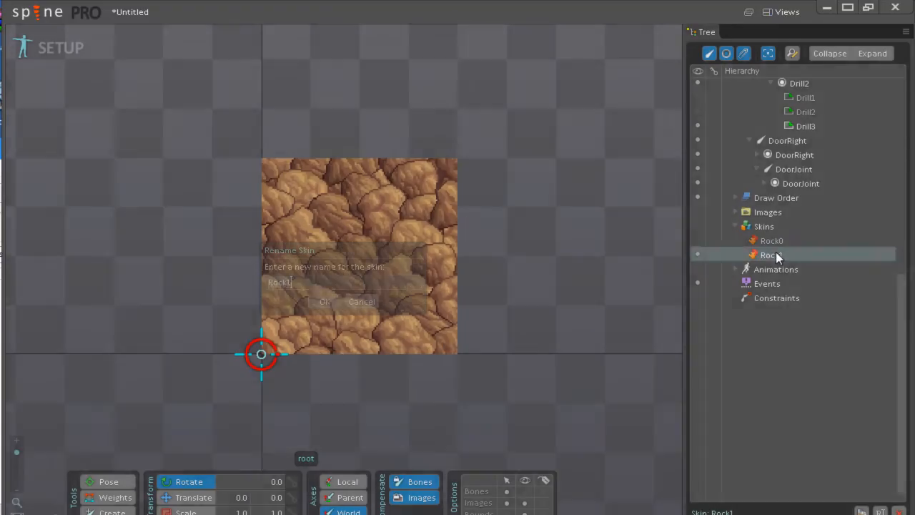
text(Ice)
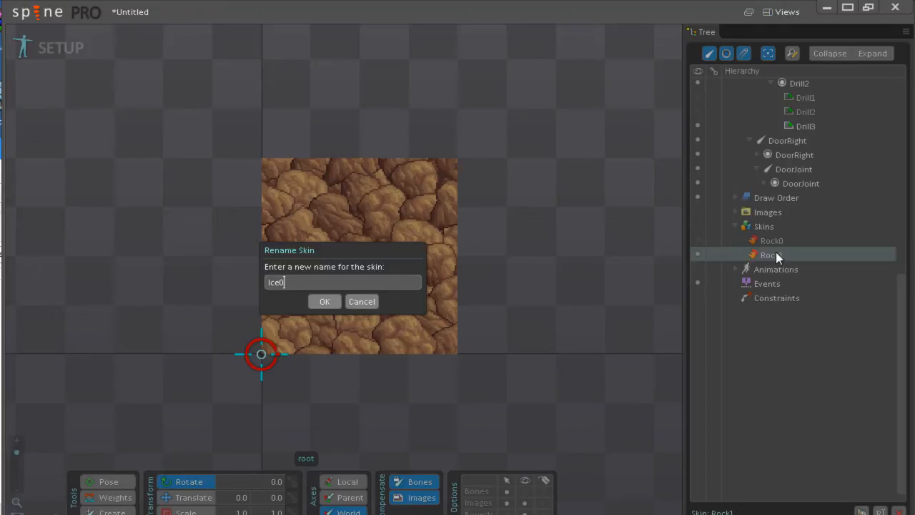
text(0)
key(Return)
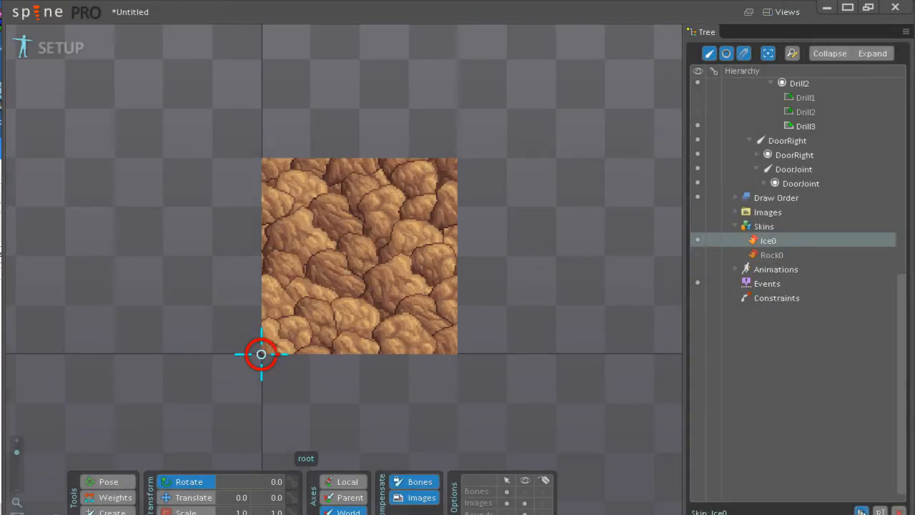
Add four more ice skins that continue the numbering after Ice0
click(863, 512)
click(862, 512)
click(863, 512)
click(862, 512)
Activate the Ice0 skin and move the Ice0 and IceHole0 attachments into the Rock0 and RockHole0 slots' skin placeholders
click(698, 241)
drag(900, 326, 900, 129)
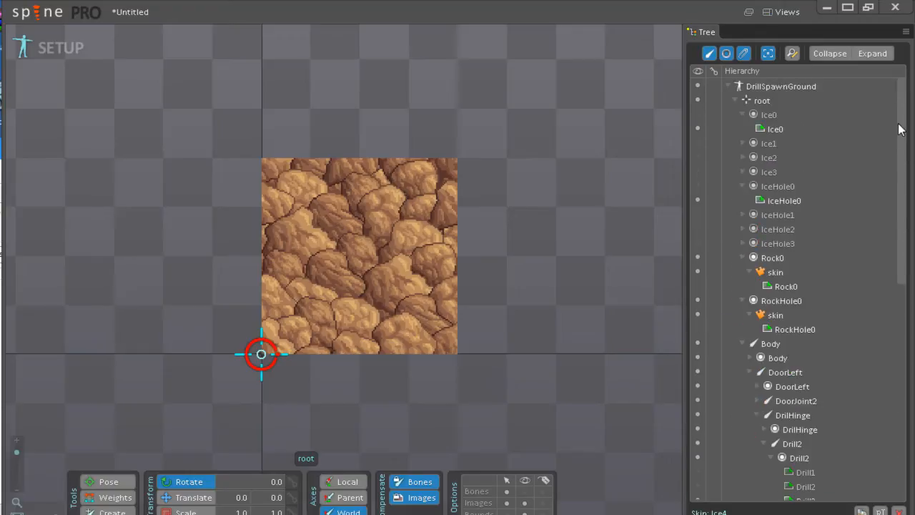
drag(777, 129, 801, 278)
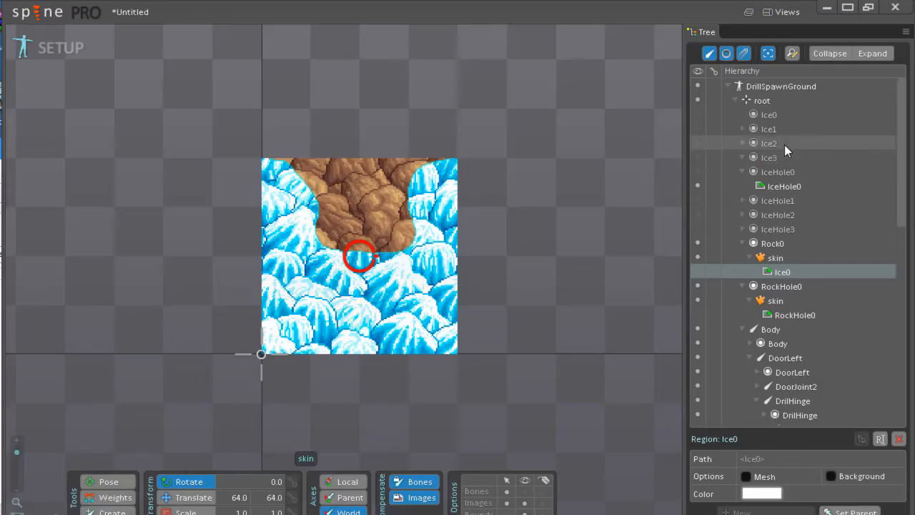
drag(784, 186, 795, 312)
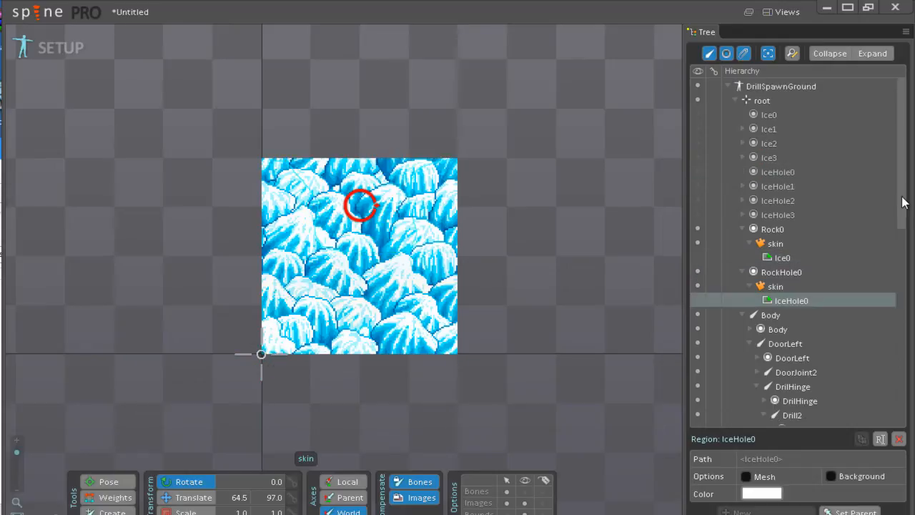
Switch between the Rock0 and Ice0 skins to check the ground image each one shows
drag(906, 172, 900, 342)
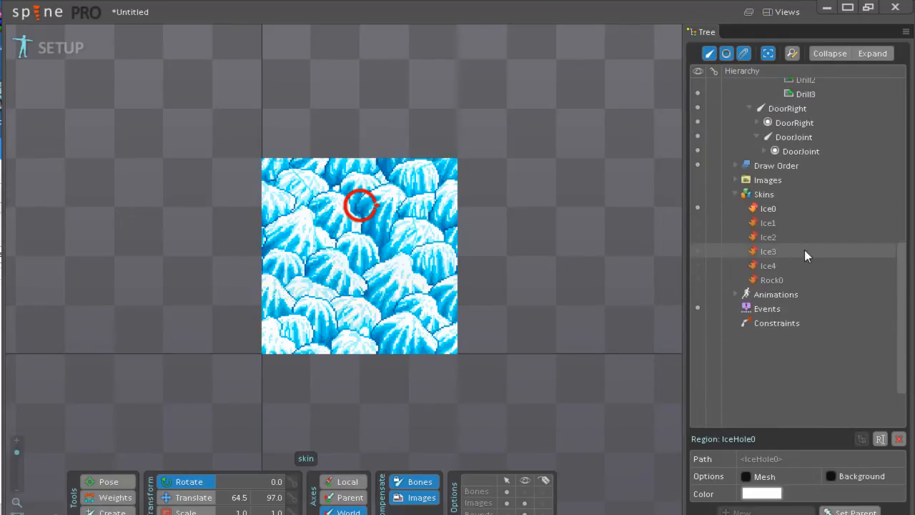
click(696, 278)
click(697, 208)
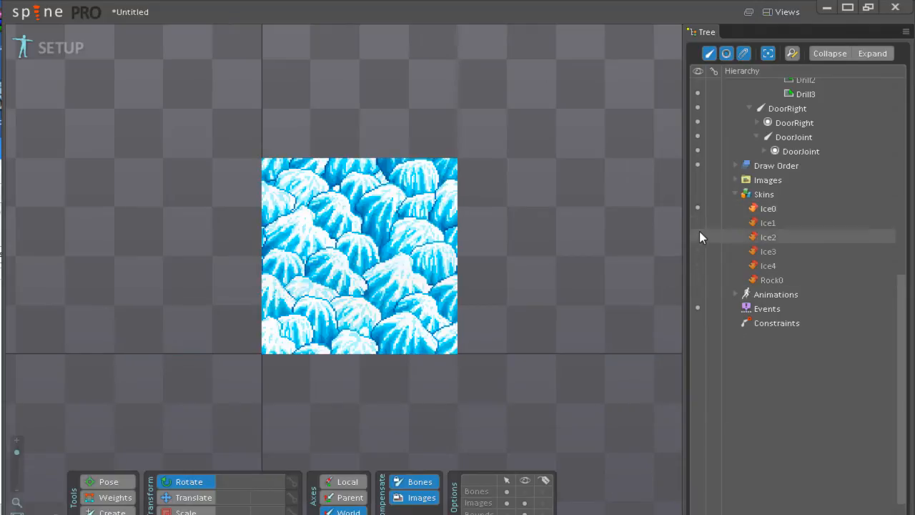
click(697, 279)
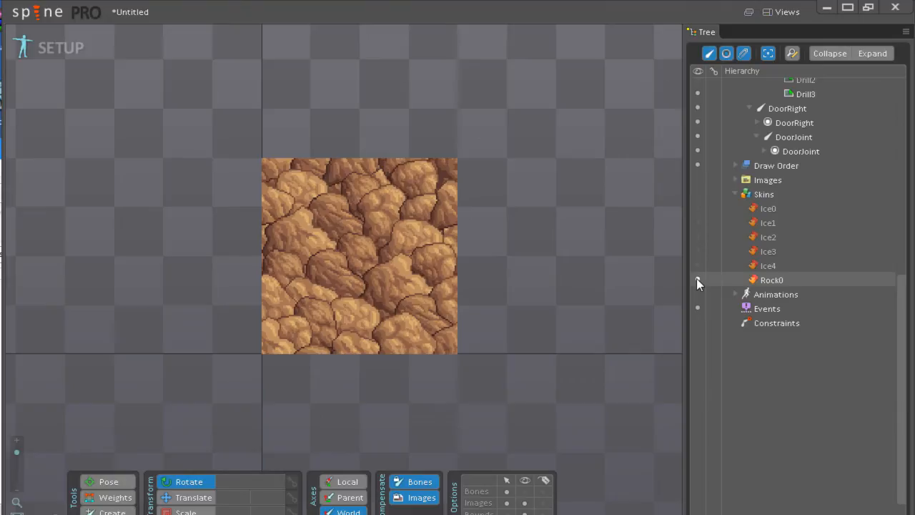
With the Ice1 skin active, move the Ice1 and IceHole1 attachments into the Rock0 and RockHole0 slots' skin placeholders
drag(900, 307, 901, 108)
click(742, 129)
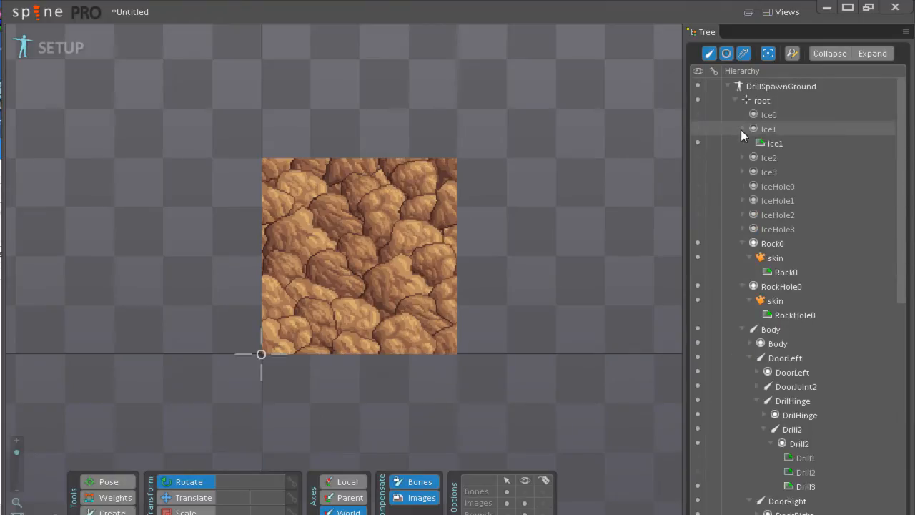
click(775, 143)
drag(793, 312, 782, 270)
click(742, 186)
drag(775, 200, 788, 312)
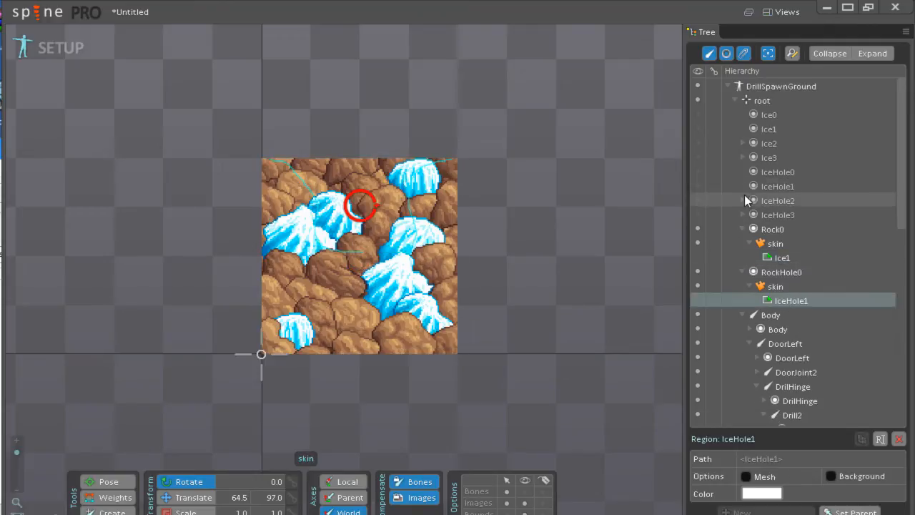
Activate the Ice2 skin and move the Ice2 and IceHole2 attachments into the Rock0 and RockHole0 slots' skin placeholders
click(742, 143)
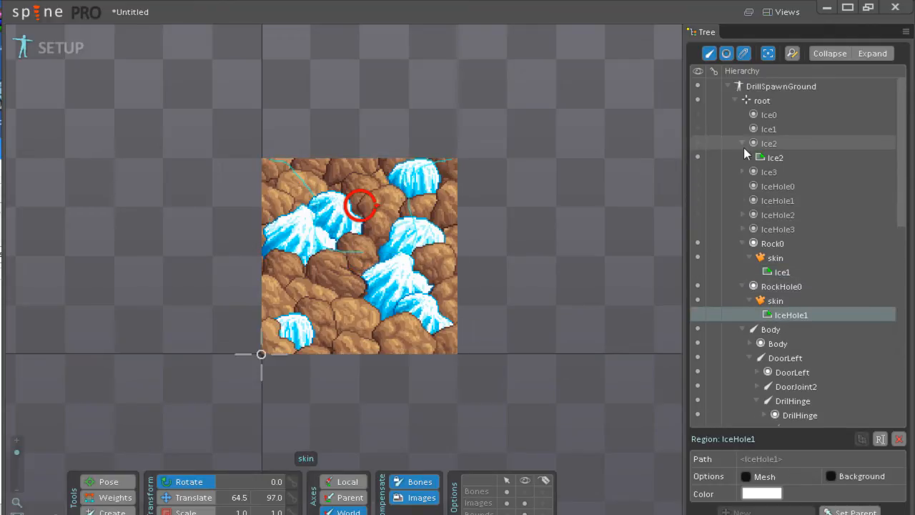
click(743, 214)
scroll(874, 294, down, 10)
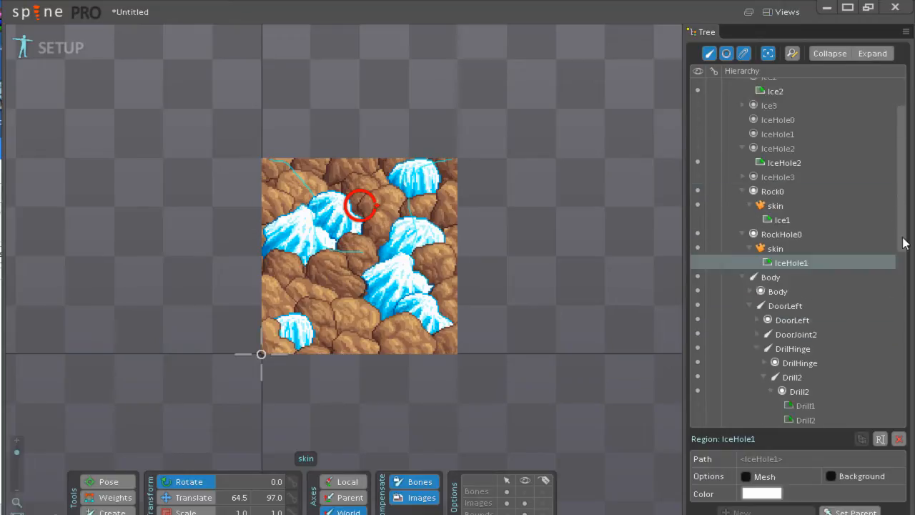
click(698, 288)
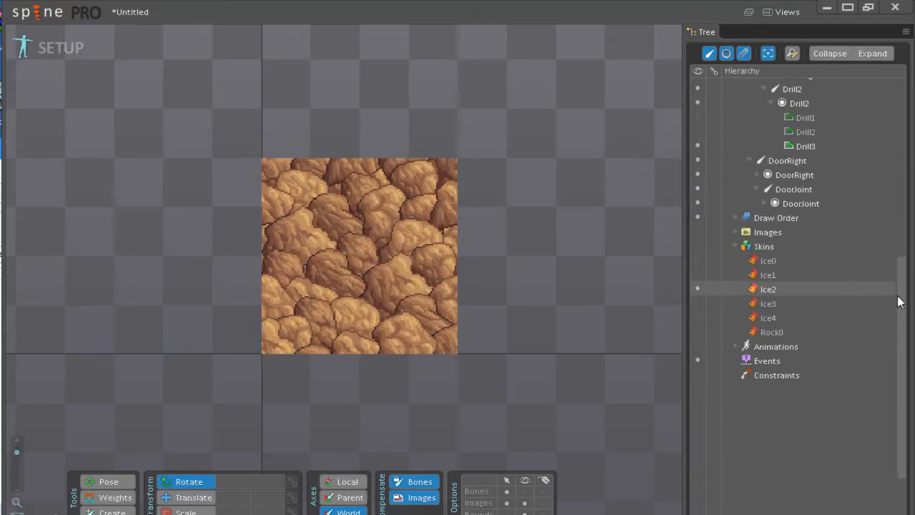
scroll(900, 301, up, 10)
click(787, 158)
drag(788, 226, 799, 286)
drag(788, 216, 789, 310)
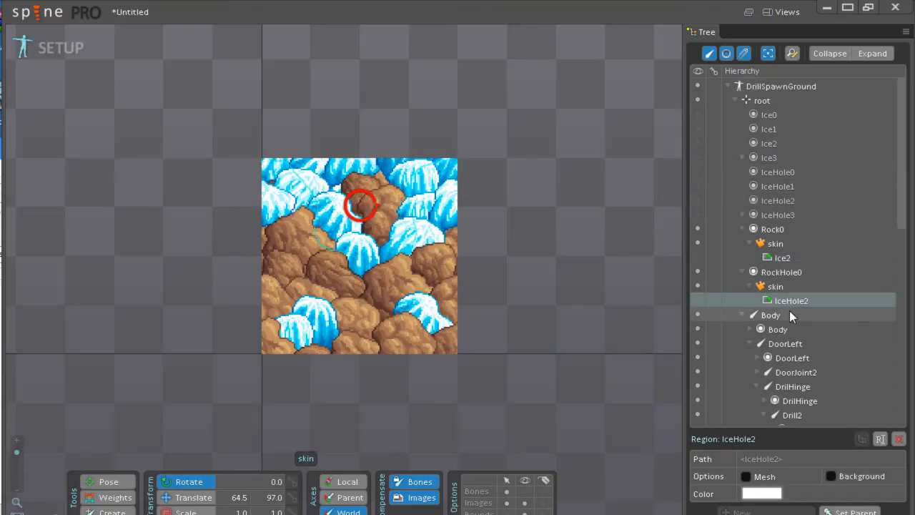
Activate the Ice3 skin and move the Ice3 and IceHole3 attachments into the Rock0 and RockHole0 slots' skin placeholders
click(743, 157)
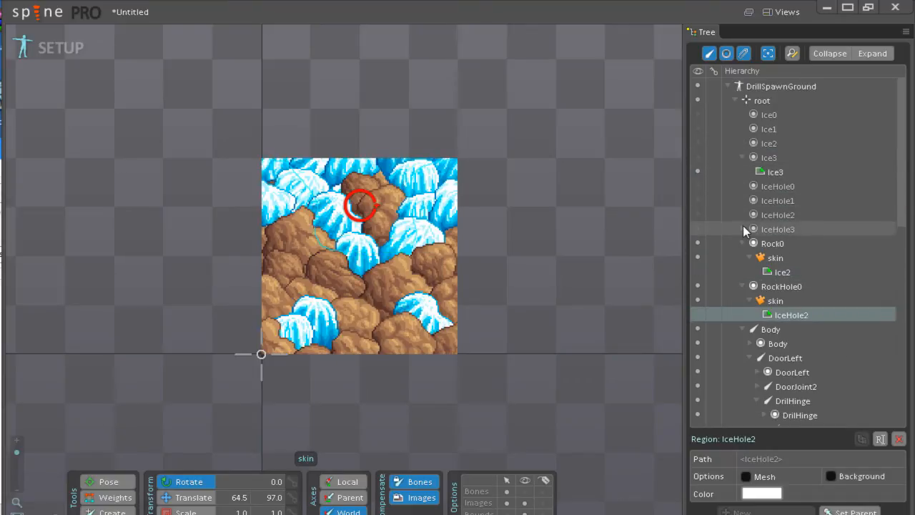
click(743, 229)
mouse_move(894, 147)
mouse_down()
mouse_move(899, 286)
mouse_move(847, 306)
mouse_up()
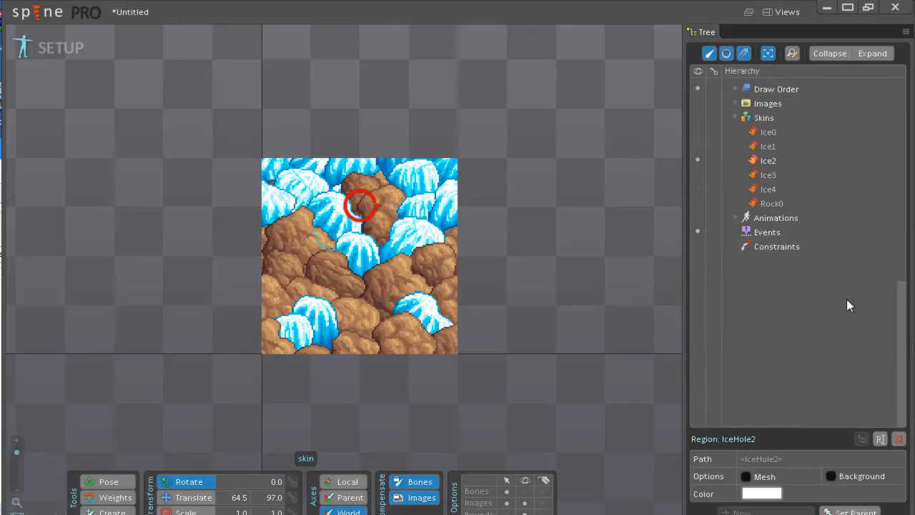
click(705, 176)
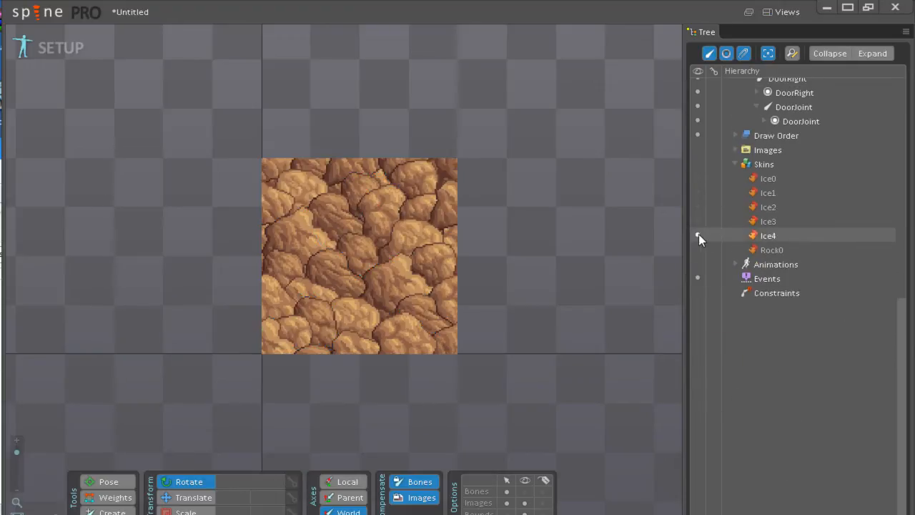
drag(900, 331, 897, 102)
click(772, 174)
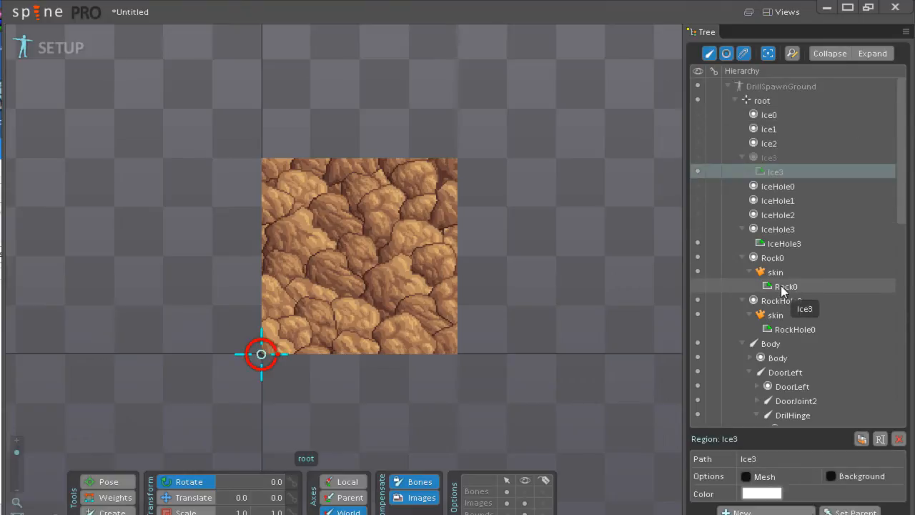
drag(781, 286, 780, 286)
drag(789, 230, 789, 313)
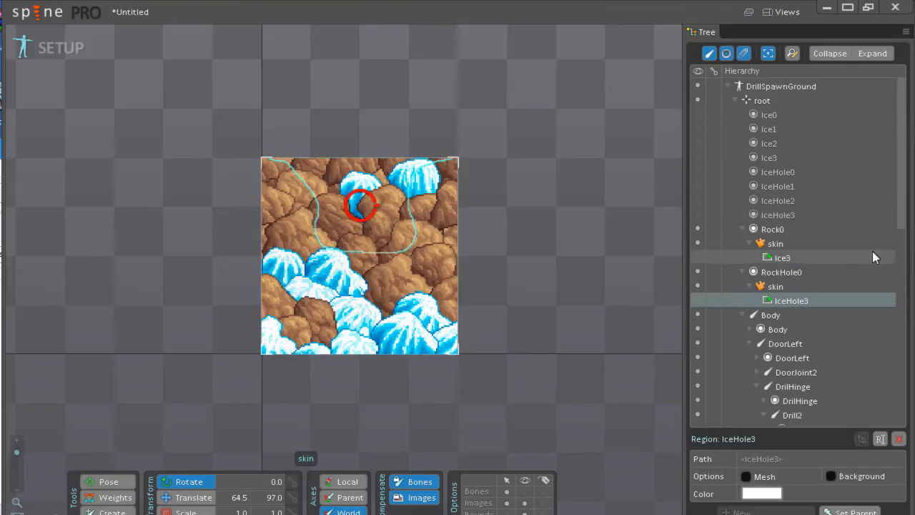
Cycle through the Ice0, Ice1, Ice2 and Ice3 skins to check their ground images, finishing on Ice0
drag(896, 179, 894, 313)
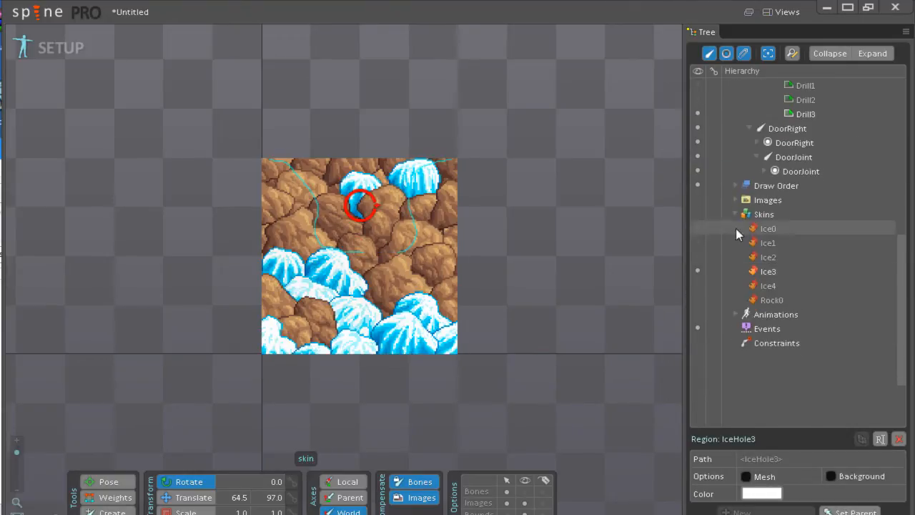
click(698, 228)
click(697, 243)
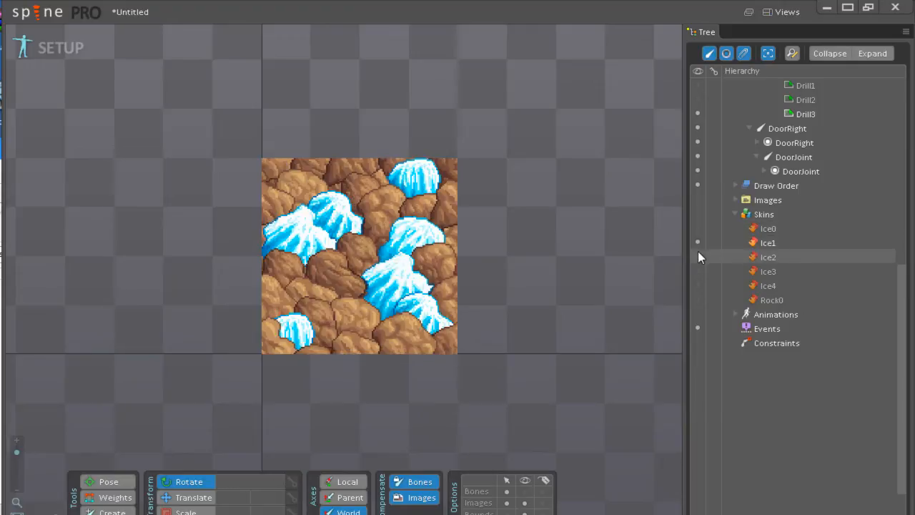
click(698, 256)
click(697, 269)
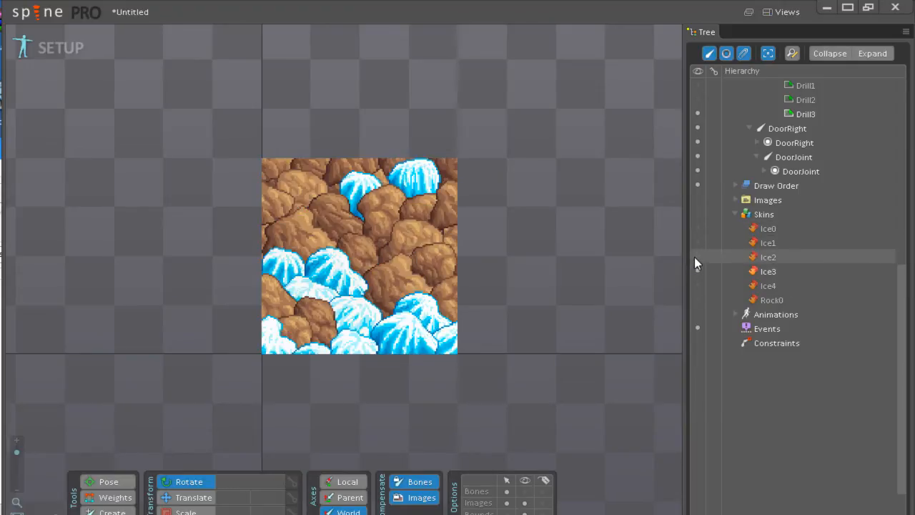
click(697, 228)
drag(900, 313, 899, 130)
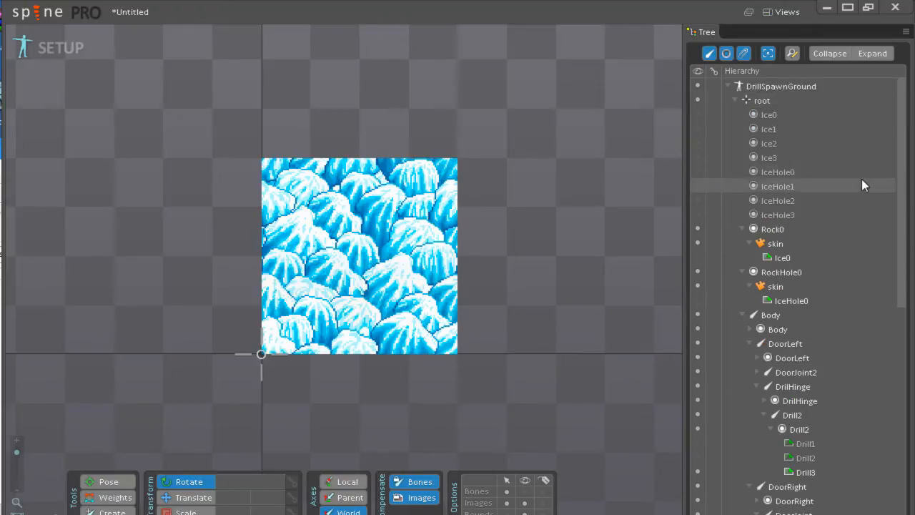
Delete the emptied Ice0–Ice3 and IceHole0–IceHole3 slots under the root bone
mouse_move(902, 122)
mouse_down()
mouse_move(904, 213)
mouse_move(905, 110)
mouse_up()
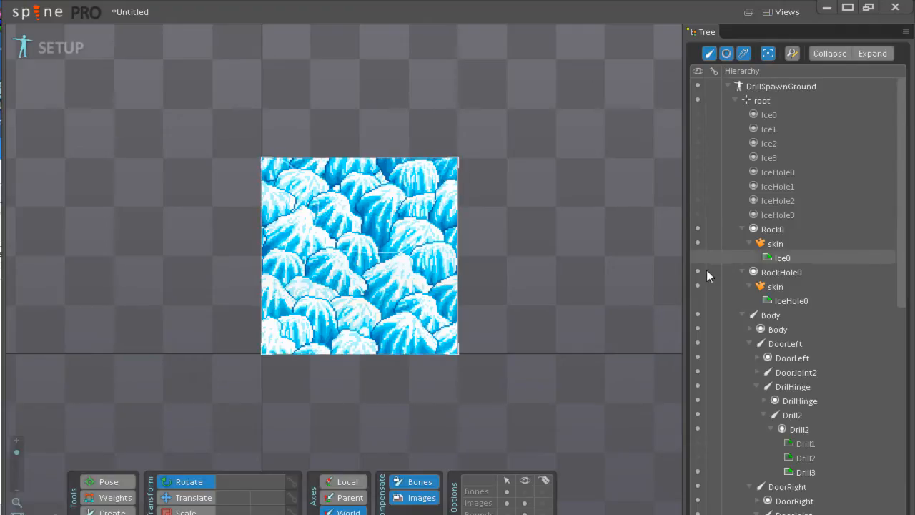
drag(512, 331, 512, 350)
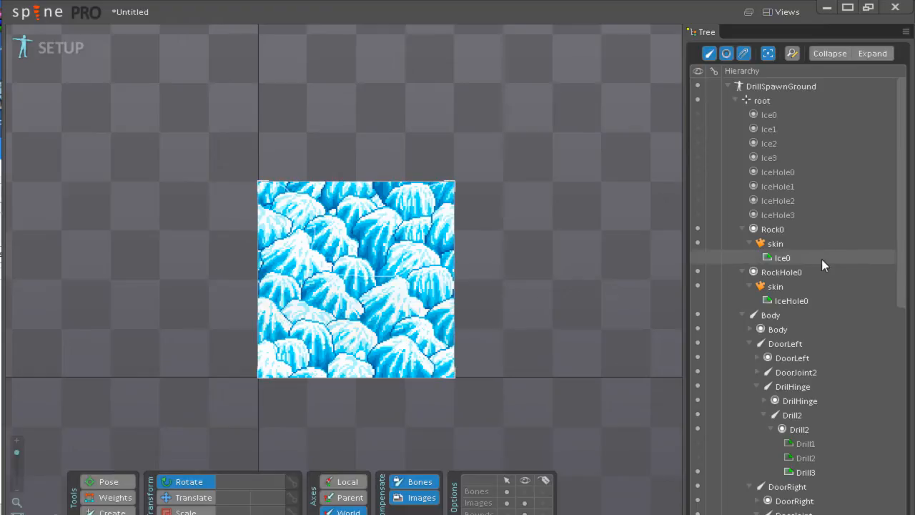
click(825, 215)
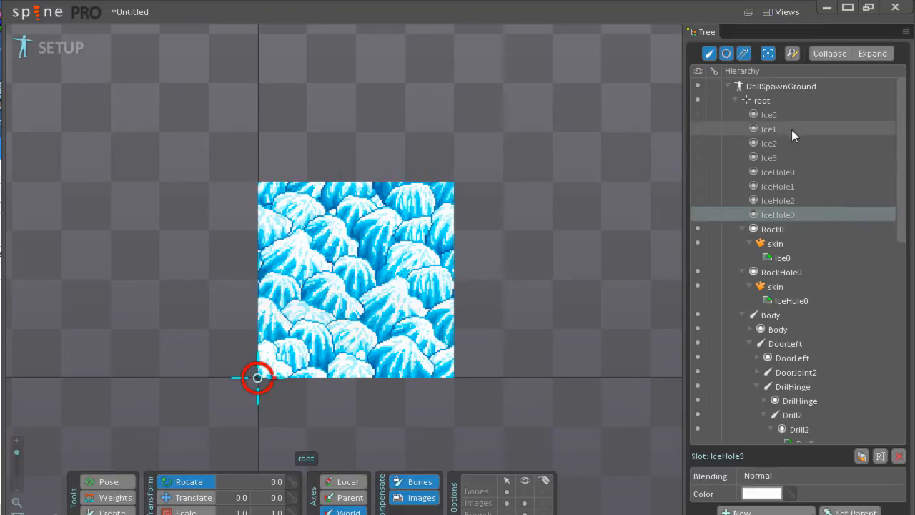
shift+click(786, 116)
click(895, 455)
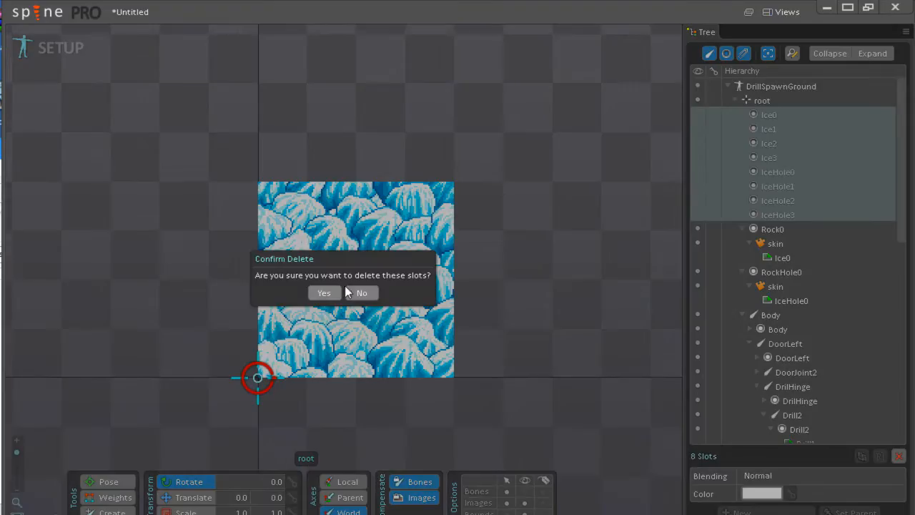
click(323, 294)
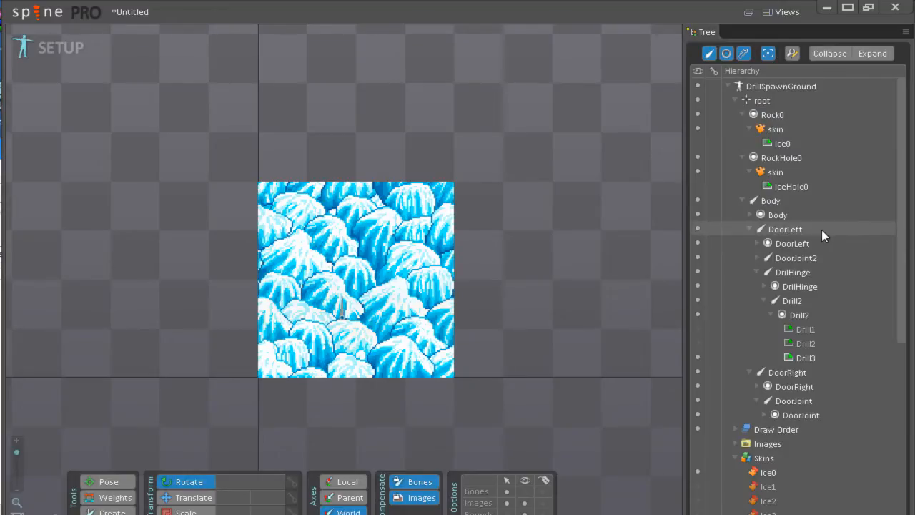
Collapse the Skins branch and filter the slots and attachments out of the hierarchy so only bones are listed
drag(900, 175, 900, 284)
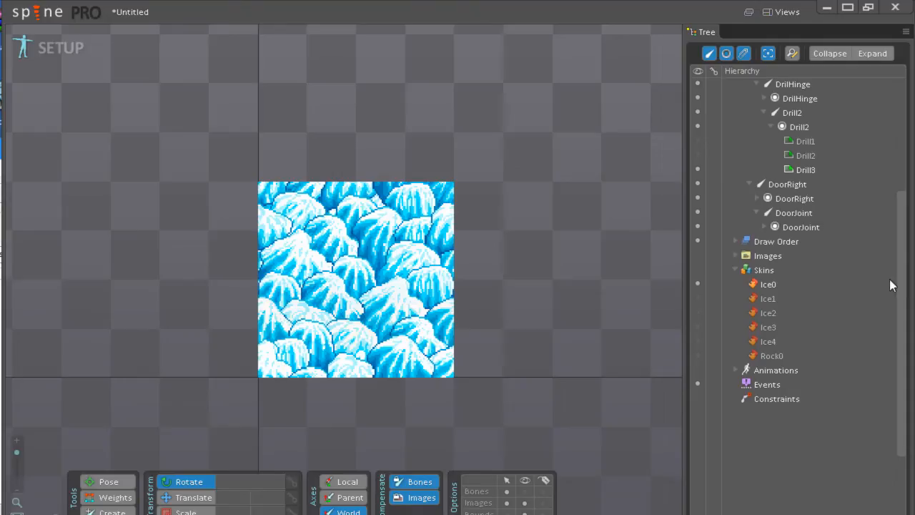
click(736, 272)
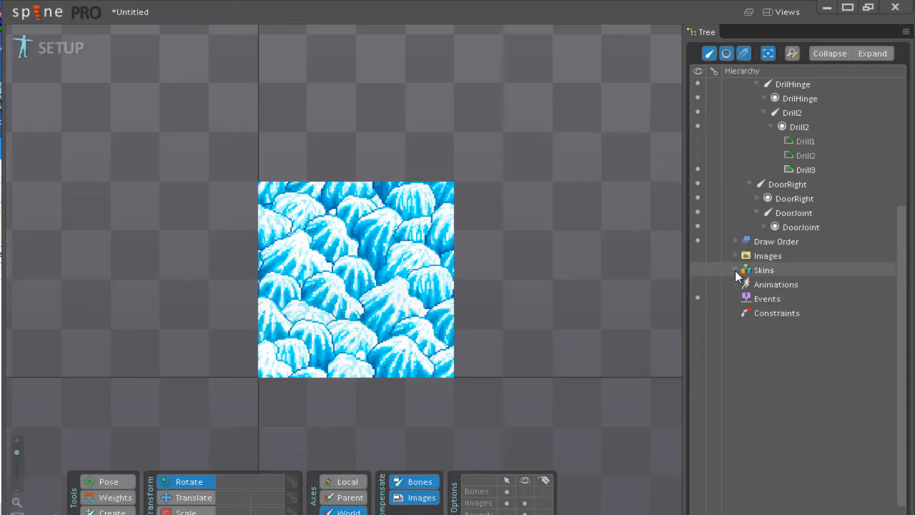
drag(901, 275, 900, 136)
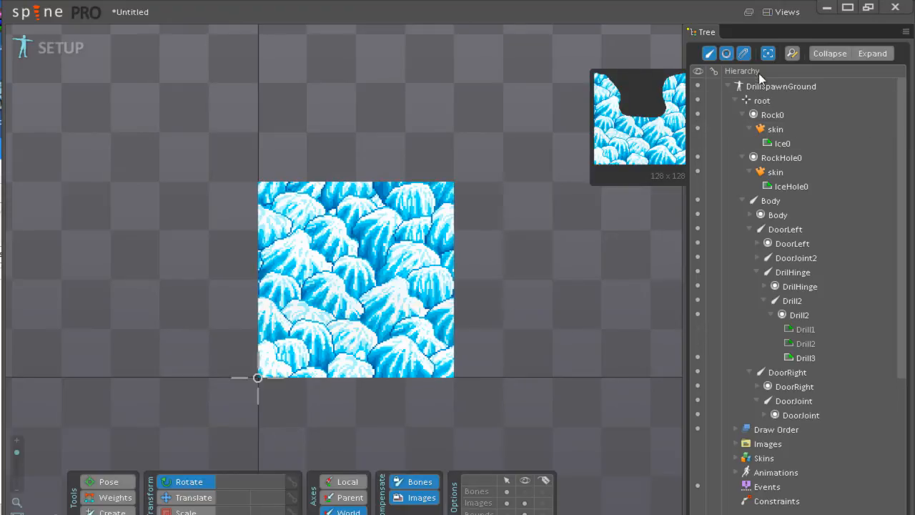
click(727, 53)
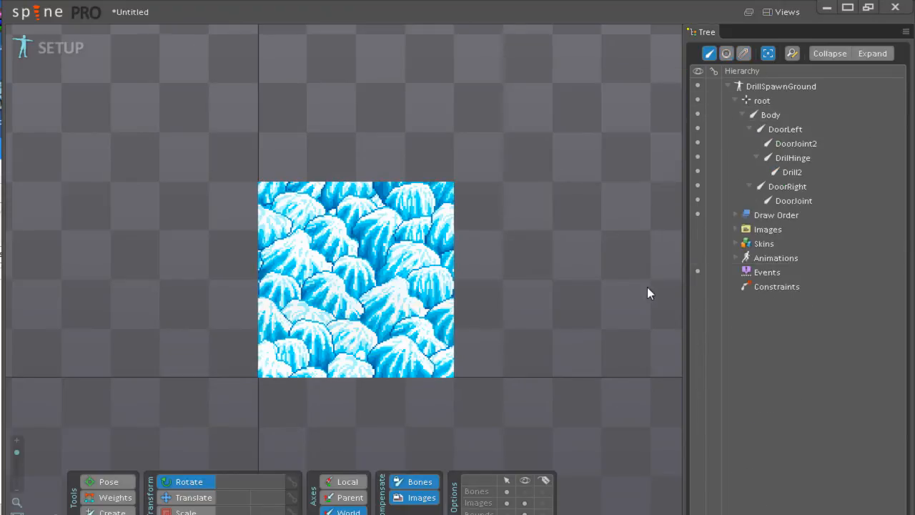
Rename the skeleton's default animation to idle
click(734, 258)
double_click(756, 275)
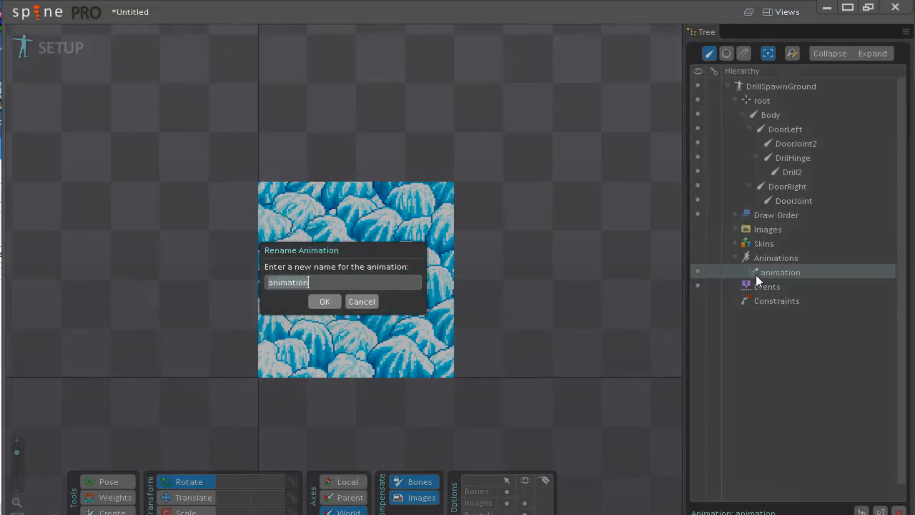
text(idle)
key(Return)
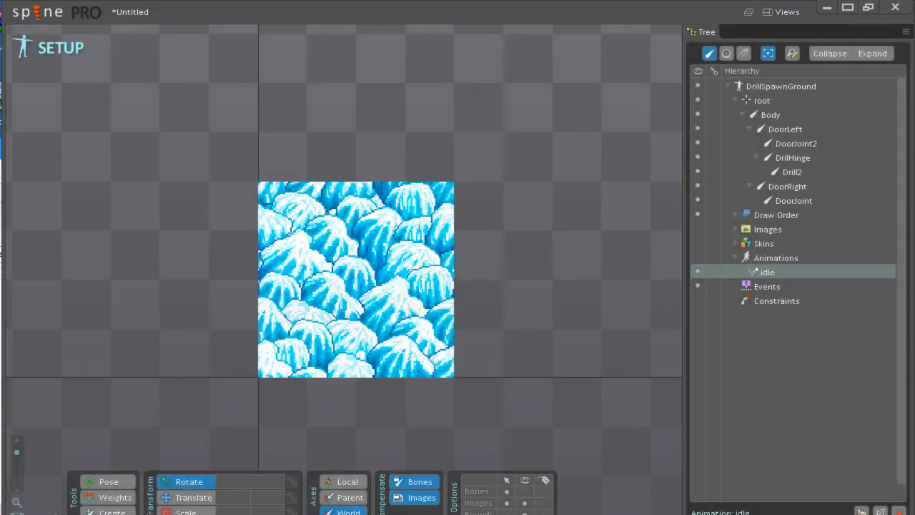
In Animate mode, key rotation and translation for all bones from Body to DoorJoint at frames 0 and 5 of the idle animation
click(50, 47)
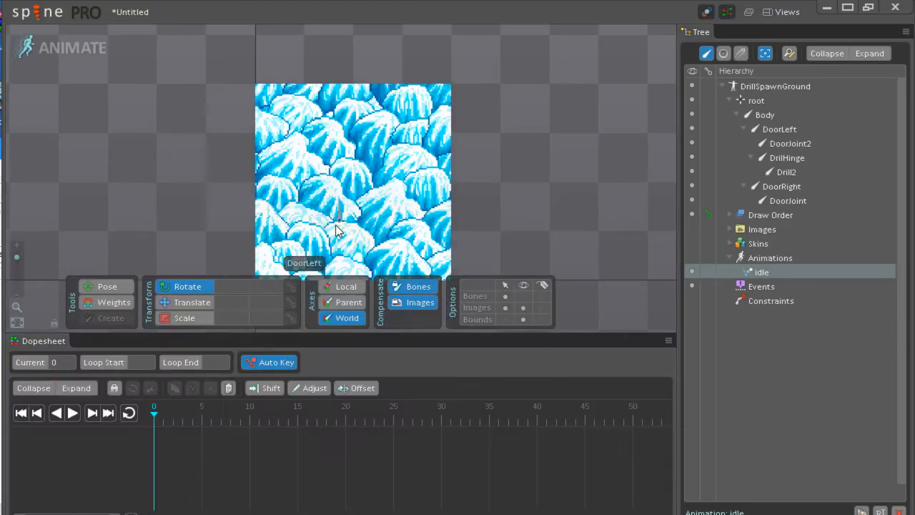
click(785, 116)
shift+click(810, 201)
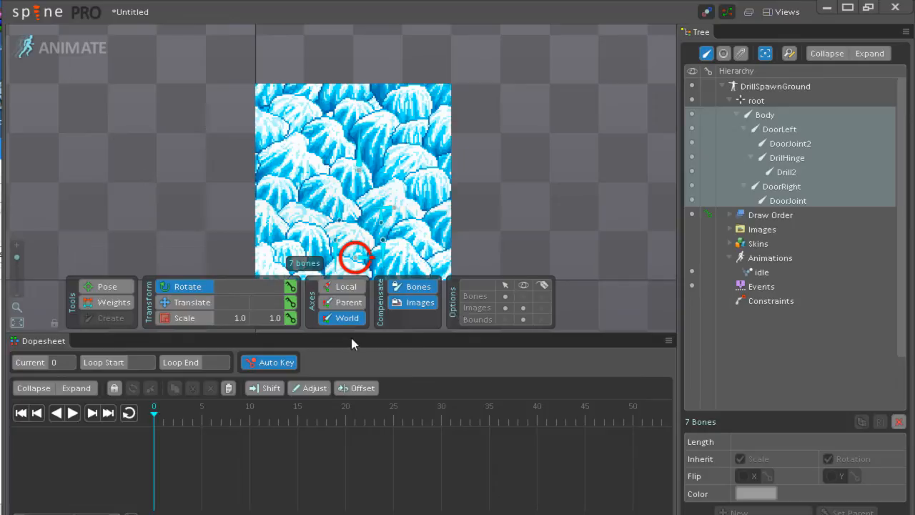
click(290, 286)
click(290, 303)
drag(200, 415, 203, 418)
click(290, 286)
click(290, 303)
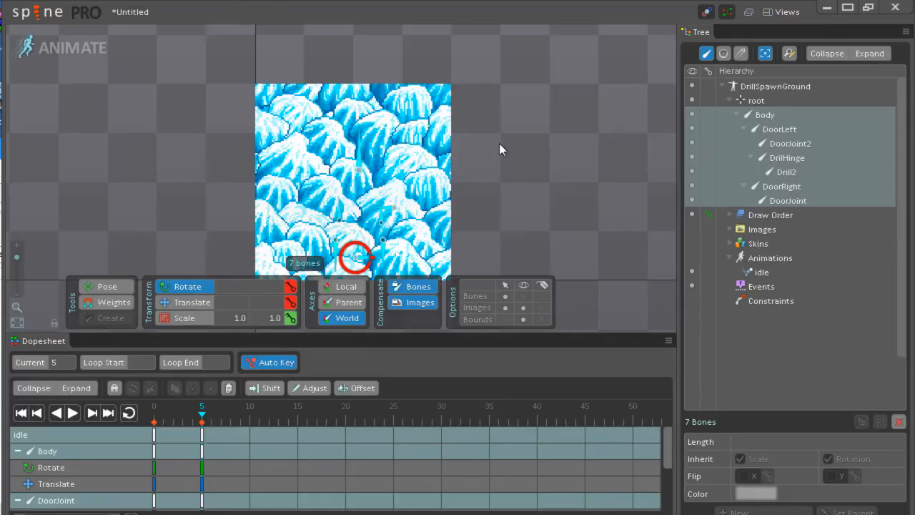
drag(486, 140, 476, 122)
drag(480, 160, 469, 140)
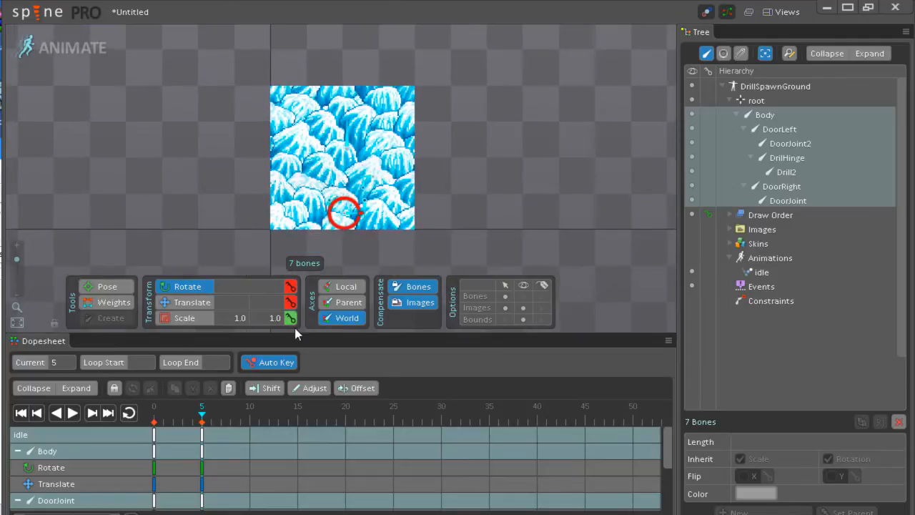
click(171, 418)
drag(172, 422, 201, 419)
Switch to Photoshop Elements and create a new transparent document 1000 pixels wide and 1000 pixels high
key(alt+Tab)
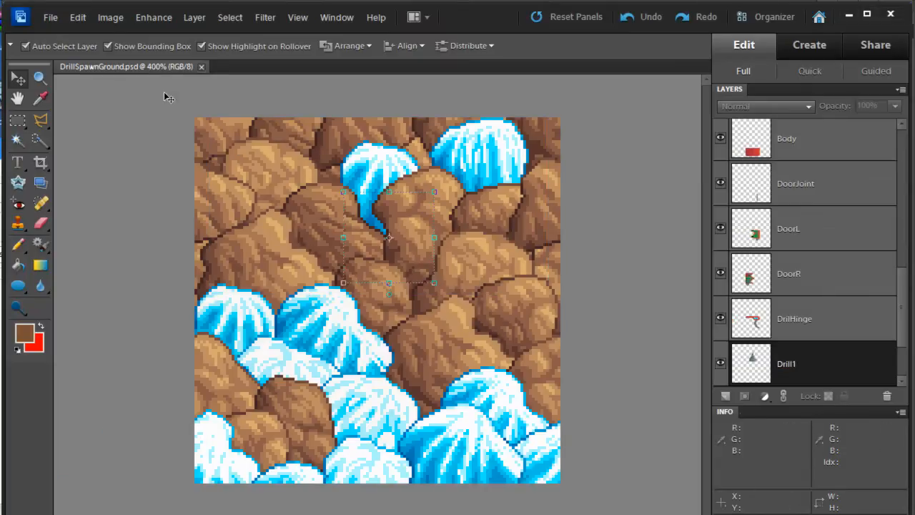
key(ctrl+n)
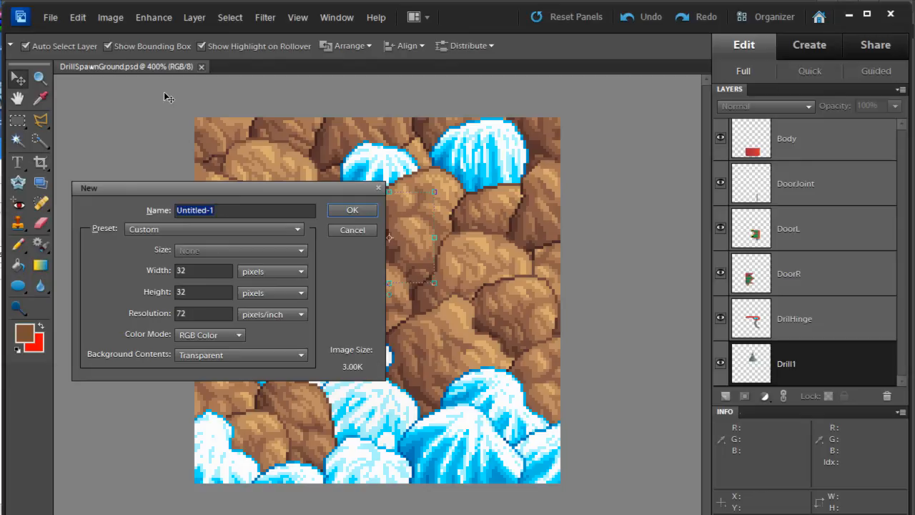
drag(194, 271, 149, 274)
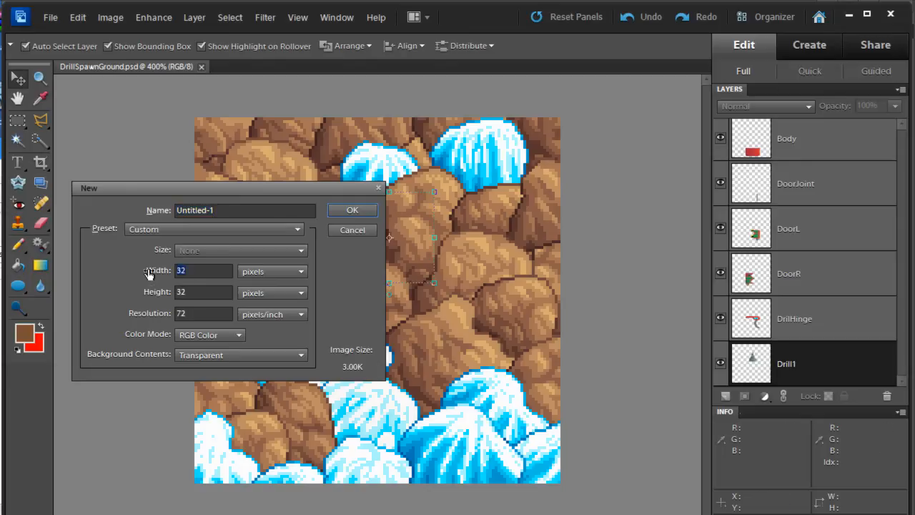
text(1000)
key(Tab)
key(Tab)
text(1000)
key(Return)
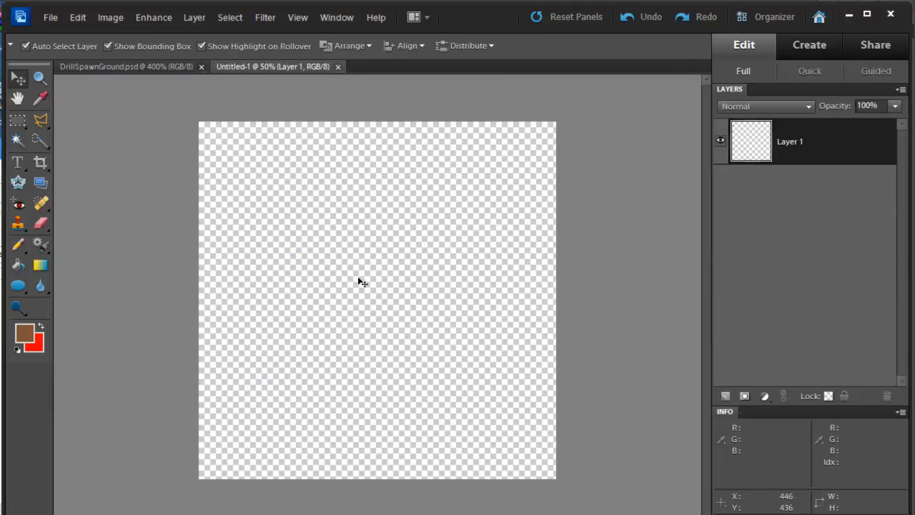
Add a red text label reading "0: IDLE" in the lower-left area of the canvas, sized 32 pt
key(ctrl+plus)
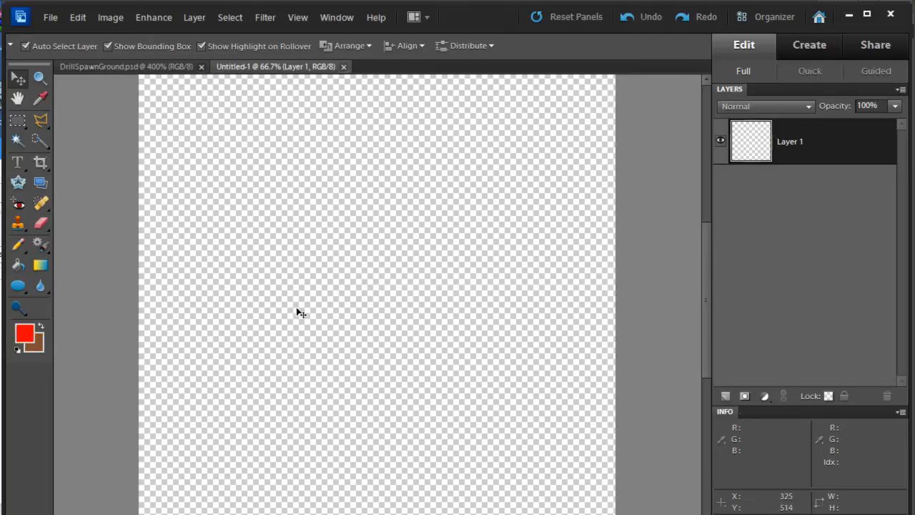
key(t)
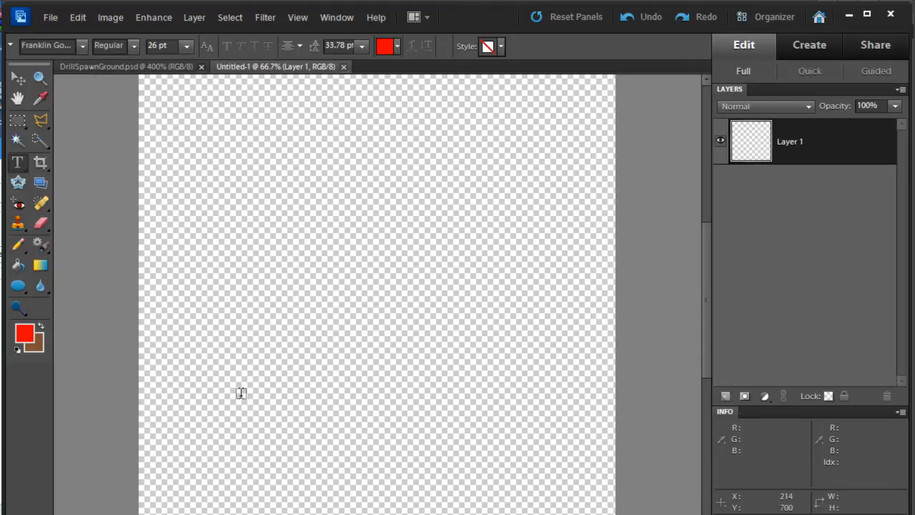
click(241, 394)
text(0:)
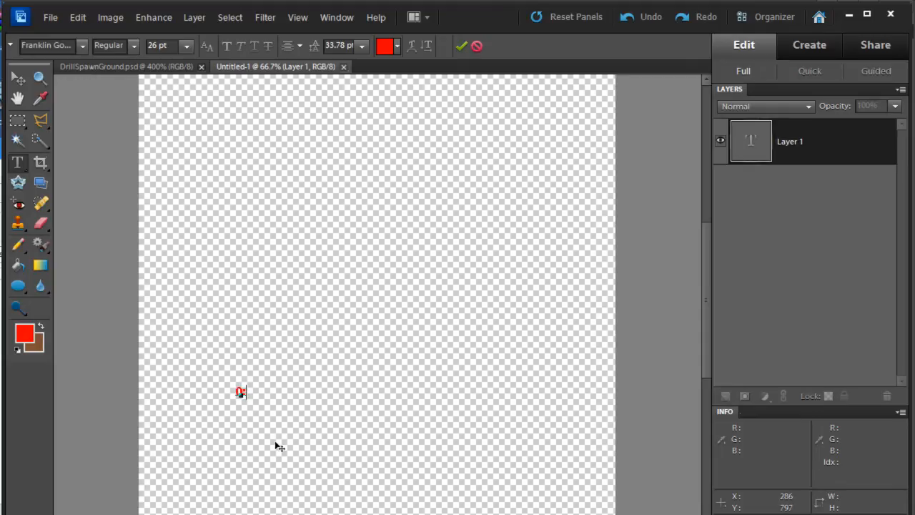
text(10)
text(E)
drag(261, 391, 218, 393)
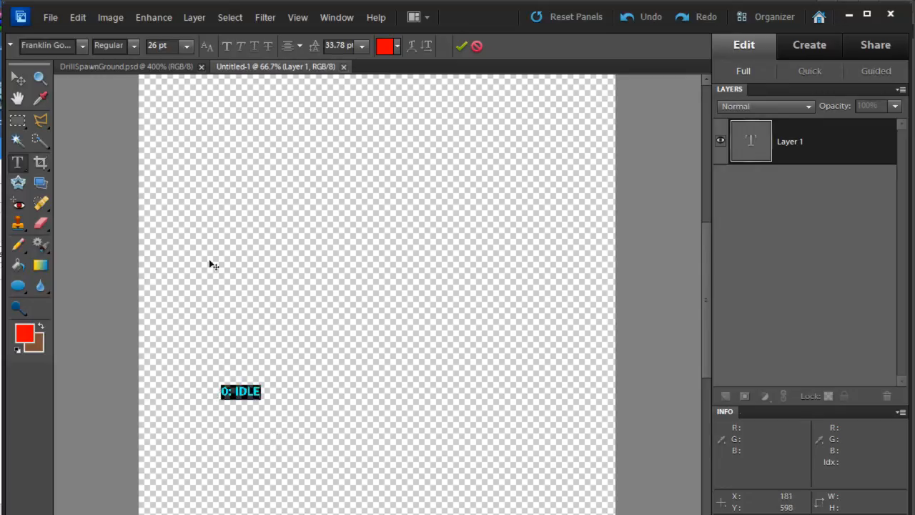
click(157, 45)
text(32)
key(Return)
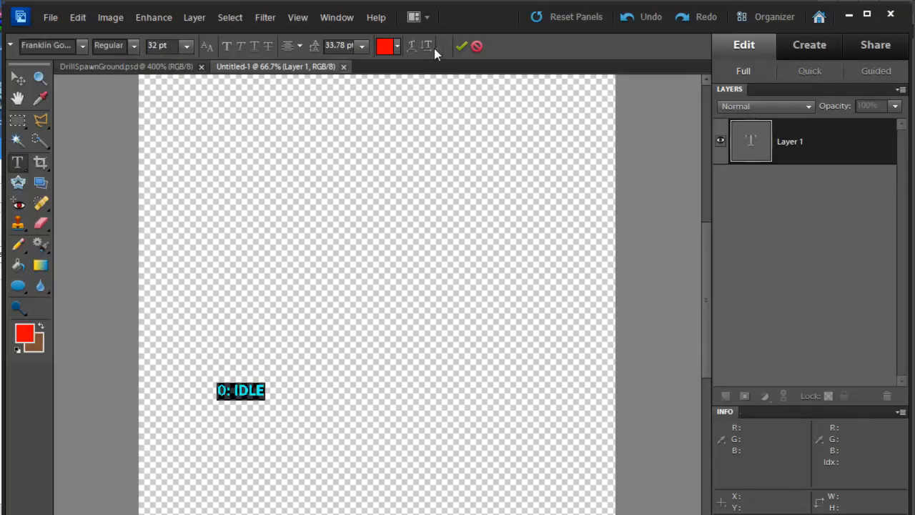
click(461, 48)
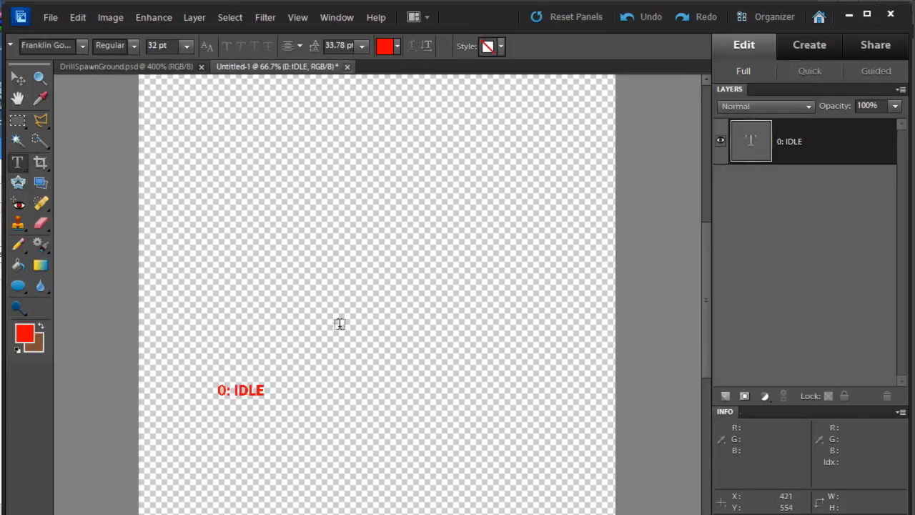
Add the red text labels "1: OPEN" right of the canvas centre and "3: DEAD" in the upper-left area
click(440, 255)
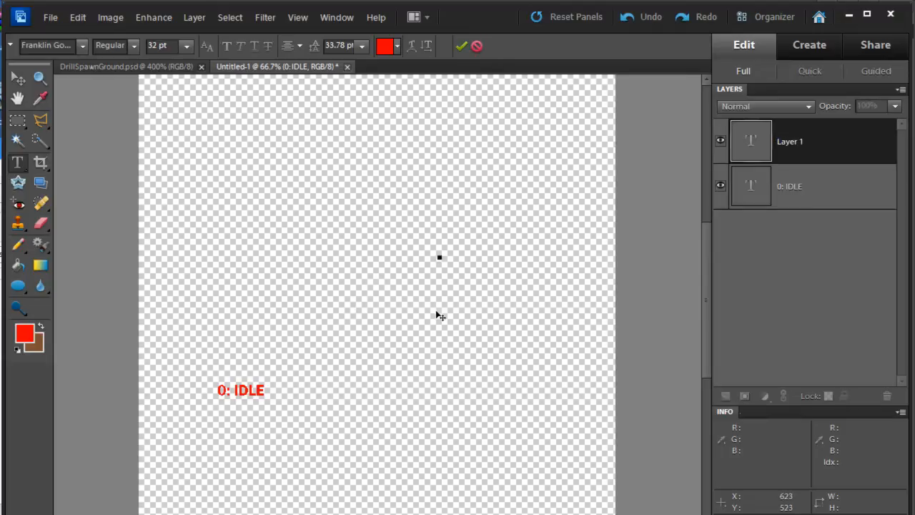
text(1: OPEN)
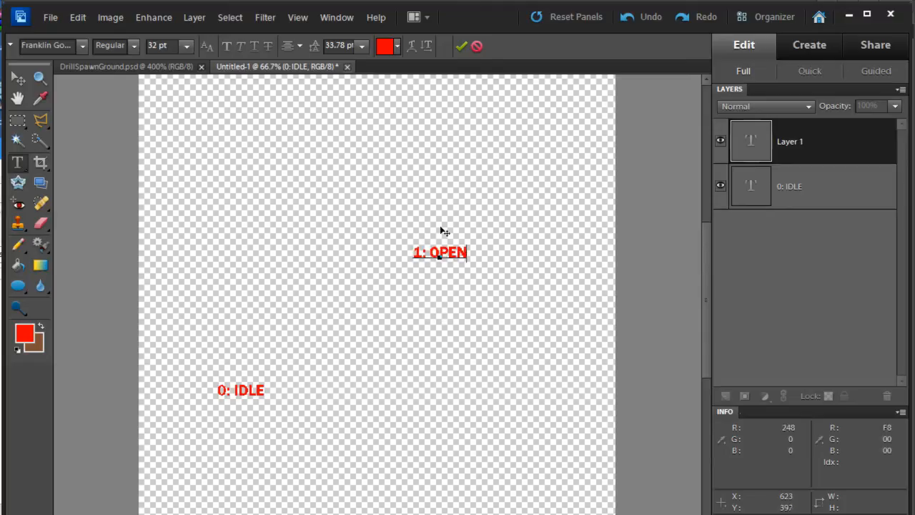
click(461, 46)
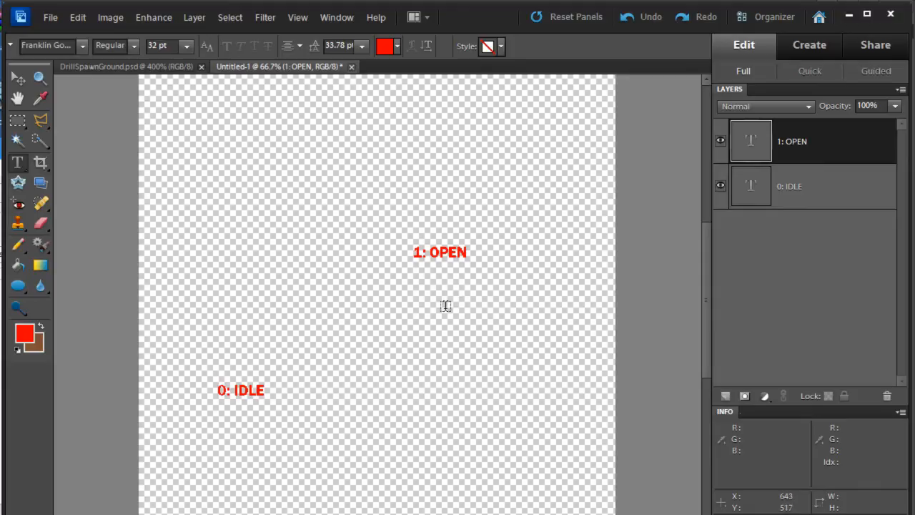
click(235, 150)
text(3: DEAD)
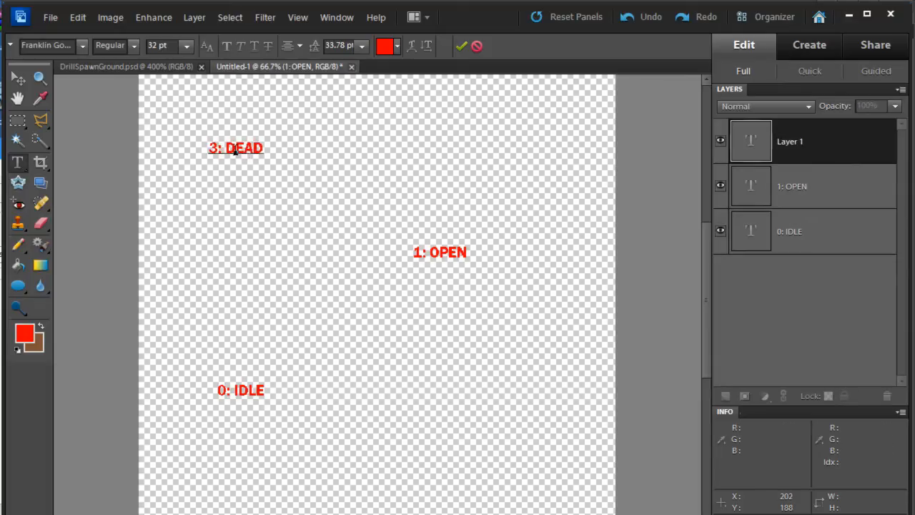
click(461, 47)
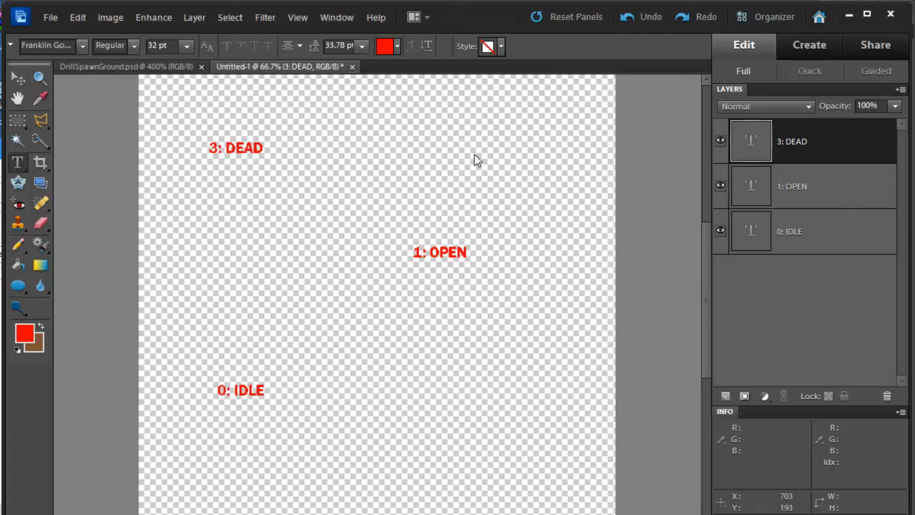
Reposition the three state labels, shifting "1: OPEN", "0: IDLE" and "3: DEAD" slightly to the right and down
key(v)
drag(459, 254, 504, 262)
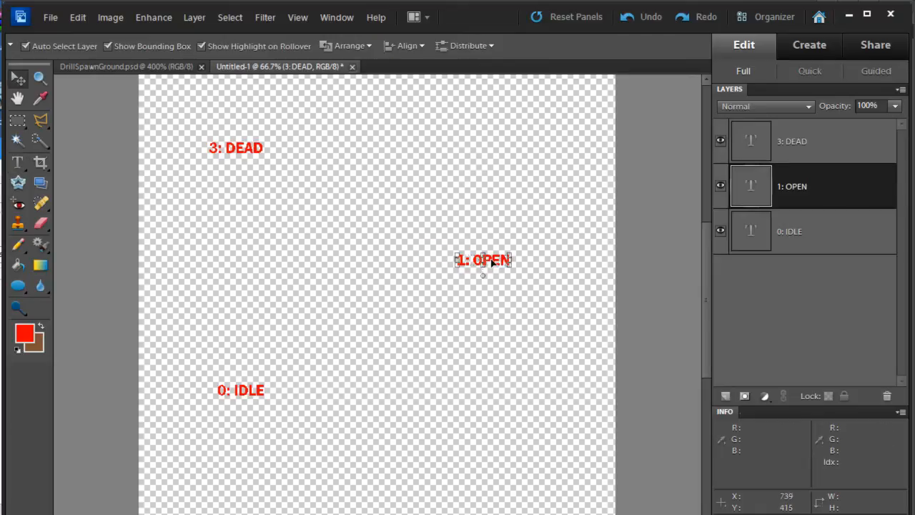
drag(258, 393, 281, 412)
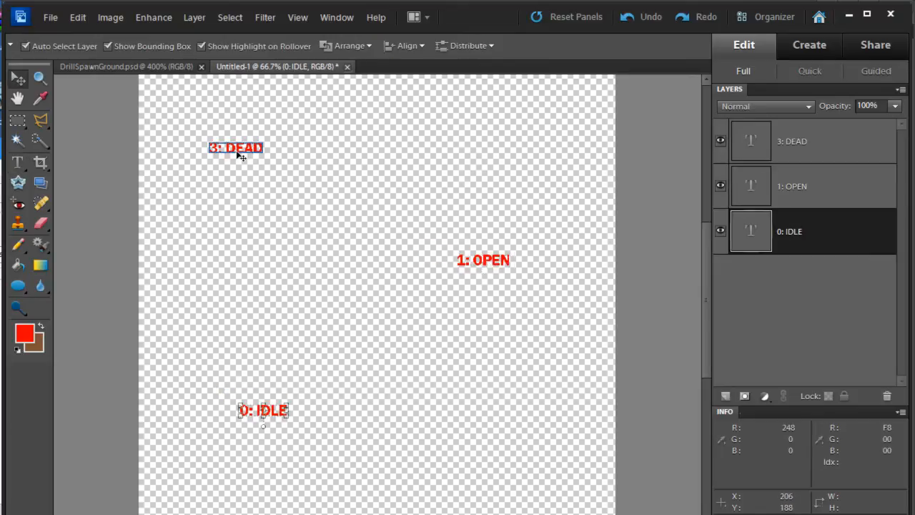
drag(233, 151, 261, 167)
drag(488, 262, 499, 275)
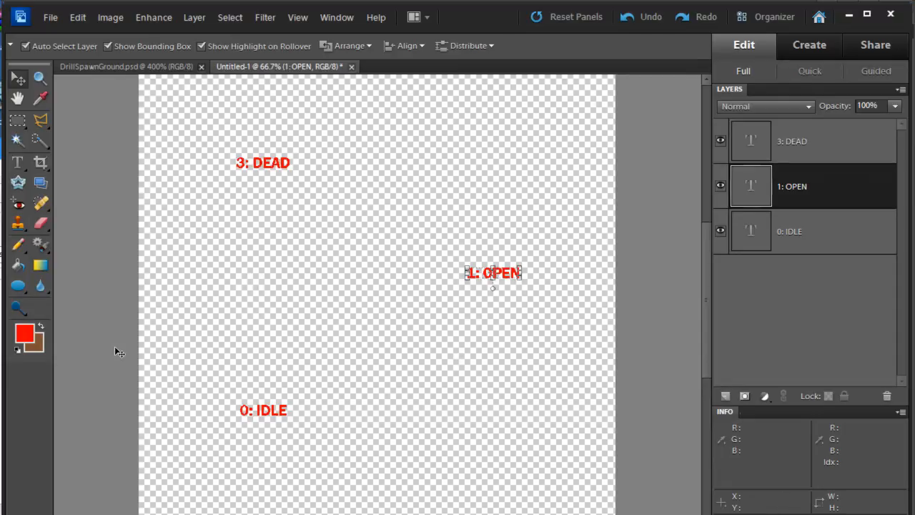
Set the foreground colour to green 12f800 and give the Pencil tool a 10 px size
click(26, 334)
click(340, 377)
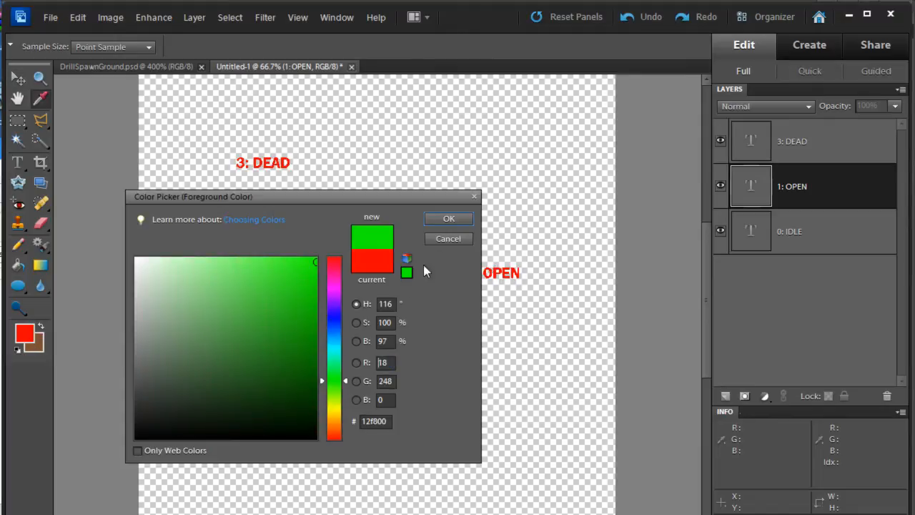
click(449, 218)
click(18, 245)
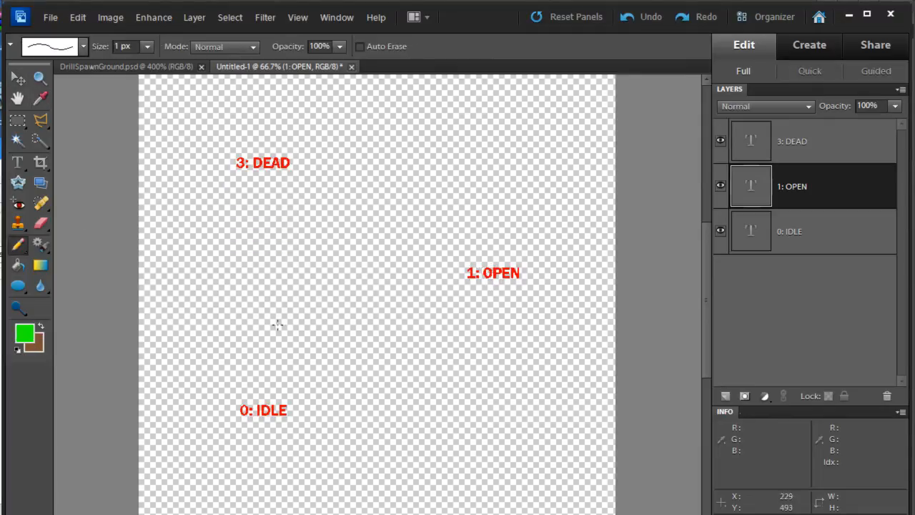
key(bracketright)
key(bracketright)
key(bracketright)
key(bracketright)
key(bracketright)
key(bracketright)
key(bracketright)
key(bracketright)
key(bracketright)
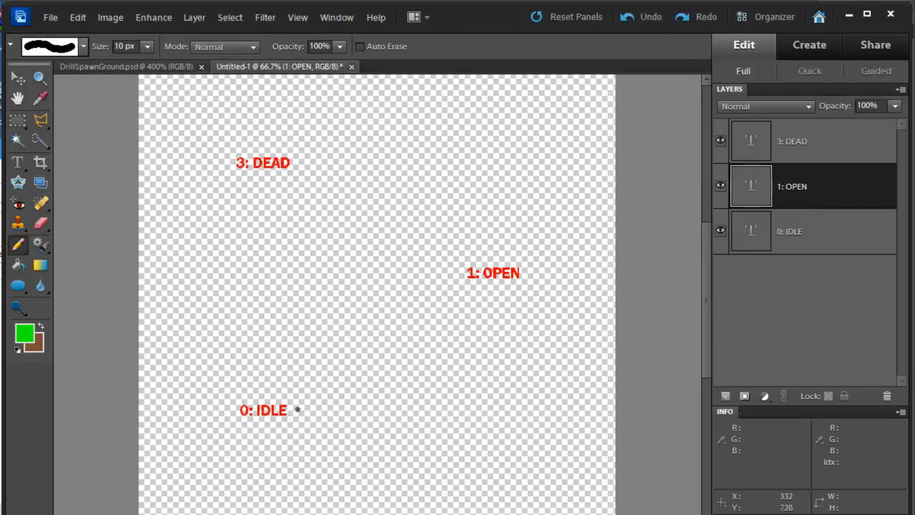
Add a new layer above the text layers and draw a curved green arrow from "0: IDLE" to "1: OPEN"
click(298, 409)
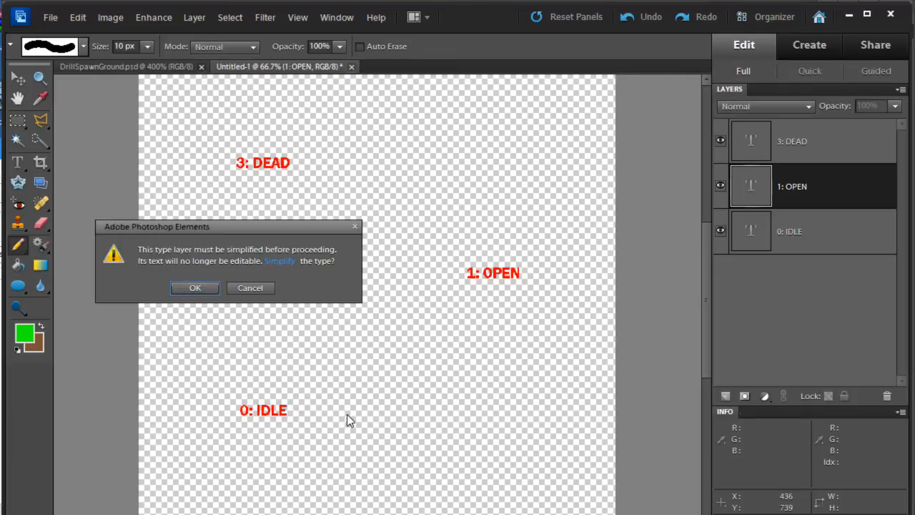
click(259, 289)
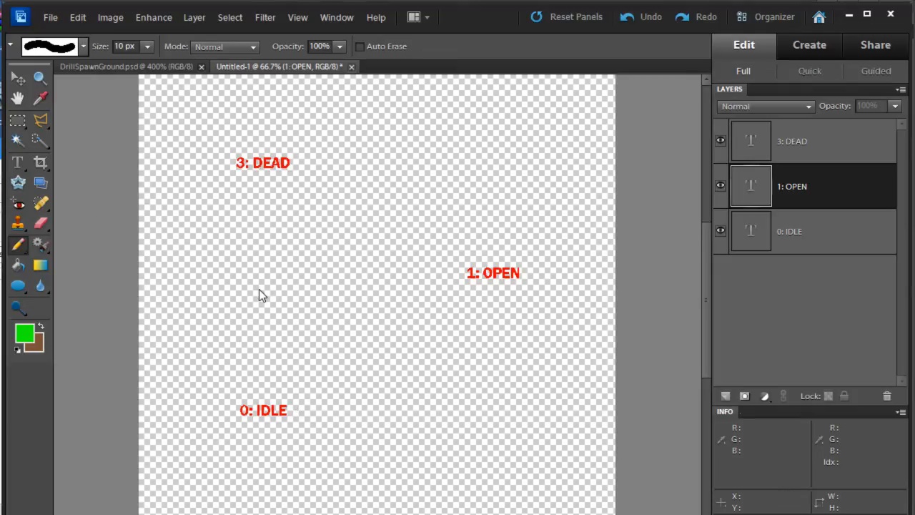
click(823, 153)
click(725, 396)
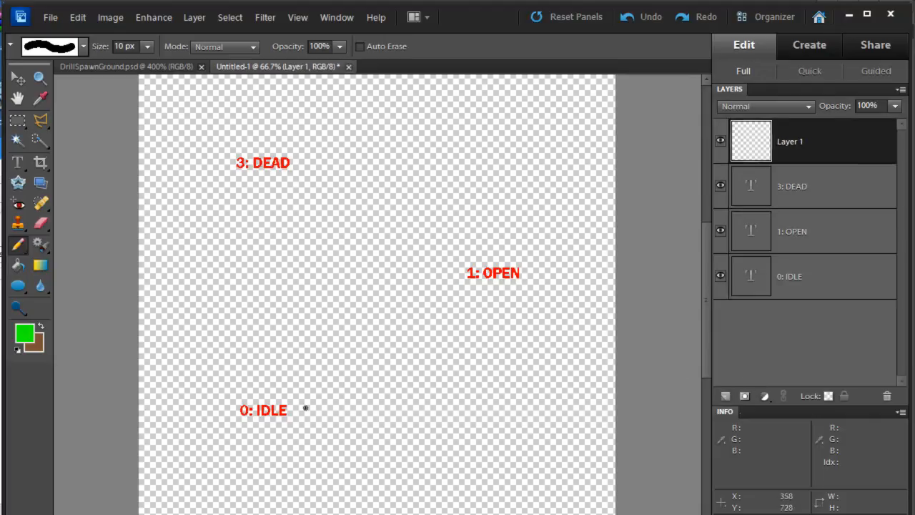
mouse_move(303, 407)
mouse_down()
mouse_move(370, 412)
mouse_move(437, 401)
mouse_move(499, 356)
mouse_move(516, 296)
mouse_move(499, 302)
mouse_move(534, 308)
mouse_up()
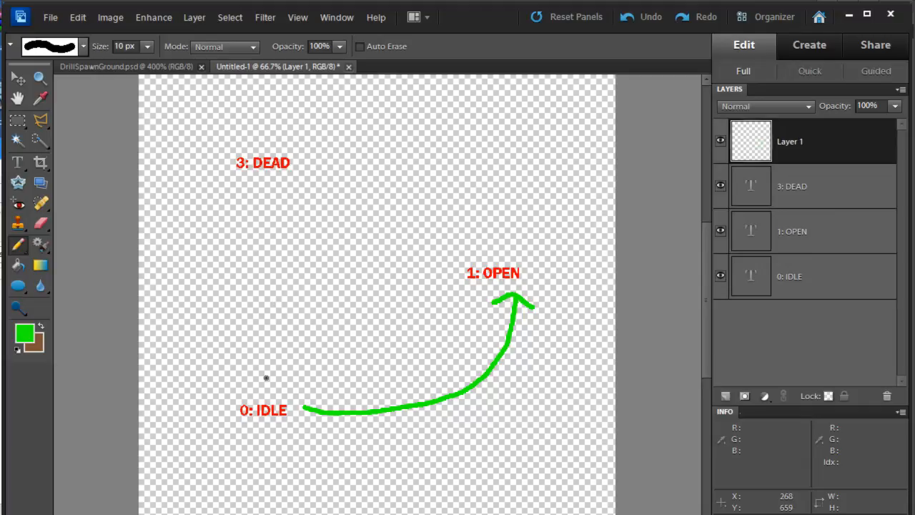
mouse_move(240, 395)
mouse_down()
mouse_move(207, 297)
mouse_move(213, 226)
mouse_move(236, 186)
mouse_move(215, 192)
mouse_move(244, 203)
mouse_up()
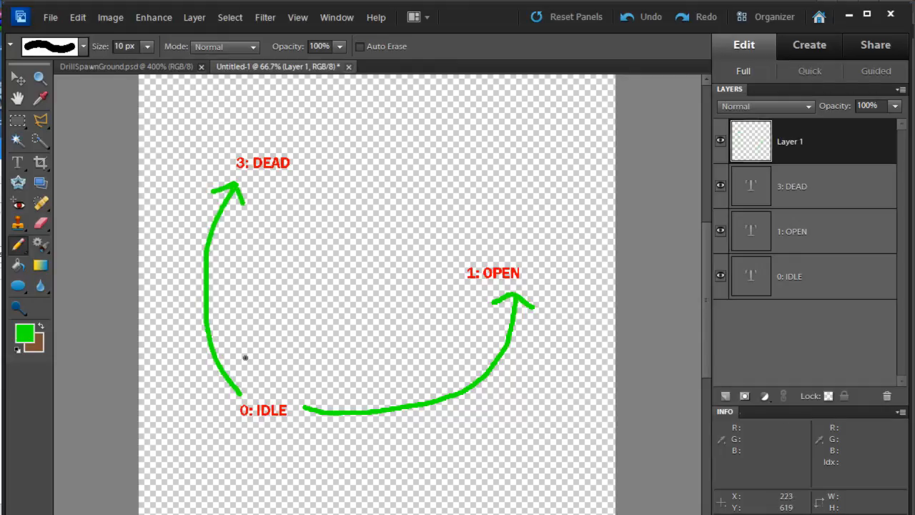
key(ctrl+z)
key(ctrl+z)
key(ctrl+z)
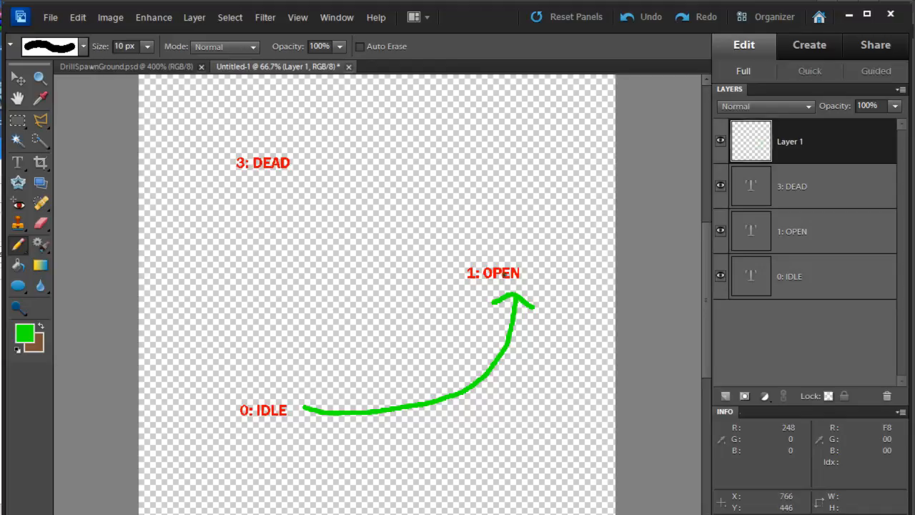
mouse_move(454, 277)
mouse_down()
mouse_move(368, 308)
mouse_move(323, 349)
mouse_move(294, 370)
mouse_up()
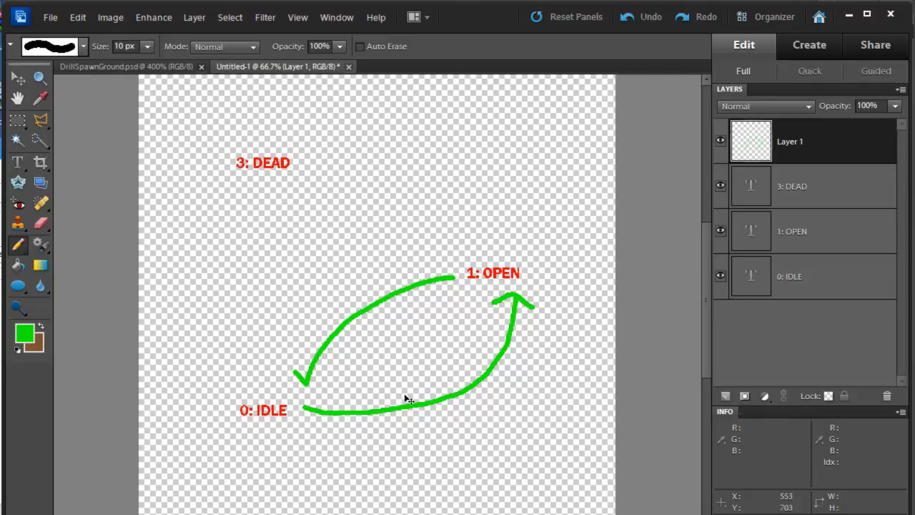
key(ctrl+z)
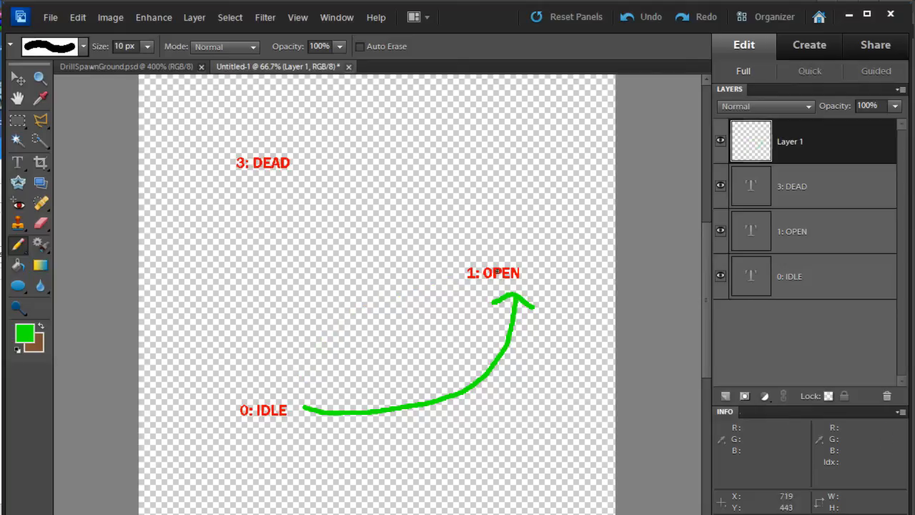
Draw a green arrow from "1: OPEN" to "3: DEAD" and a looping arrow returning to each of the three state labels
mouse_move(458, 257)
mouse_down()
mouse_move(387, 202)
mouse_move(294, 174)
mouse_move(319, 163)
mouse_move(295, 173)
mouse_move(309, 190)
mouse_up()
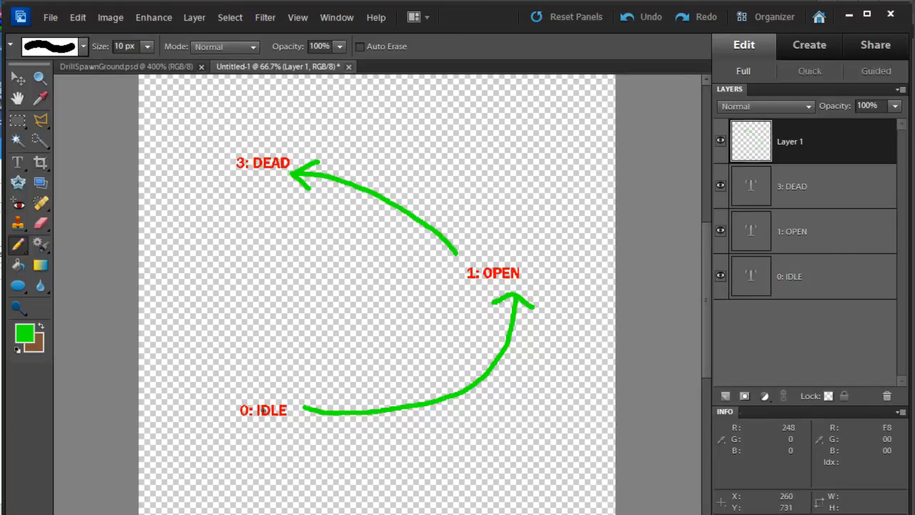
mouse_move(232, 422)
mouse_down()
mouse_move(202, 452)
mouse_move(218, 480)
mouse_move(265, 488)
mouse_up()
key(ctrl+z)
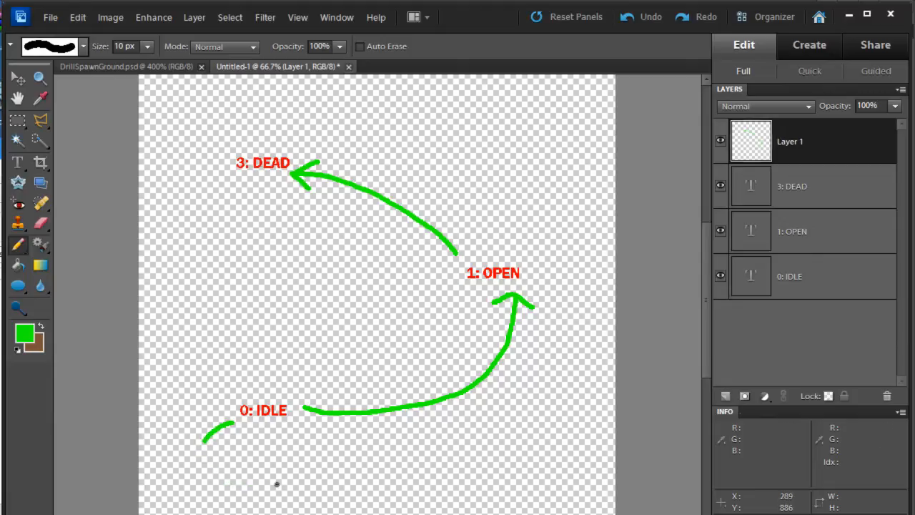
key(ctrl+z)
mouse_move(230, 421)
mouse_down()
mouse_move(209, 465)
mouse_move(217, 471)
mouse_move(292, 472)
mouse_move(292, 443)
mouse_move(271, 426)
mouse_move(261, 440)
mouse_move(273, 425)
mouse_move(295, 430)
mouse_up()
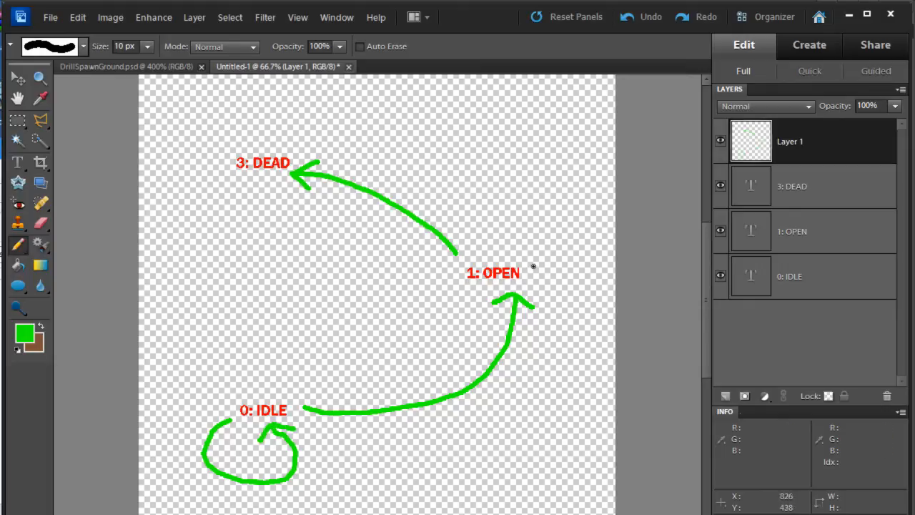
mouse_move(535, 270)
mouse_down()
mouse_move(592, 236)
mouse_move(531, 208)
mouse_move(514, 242)
mouse_move(500, 234)
mouse_move(516, 244)
mouse_move(535, 237)
mouse_up()
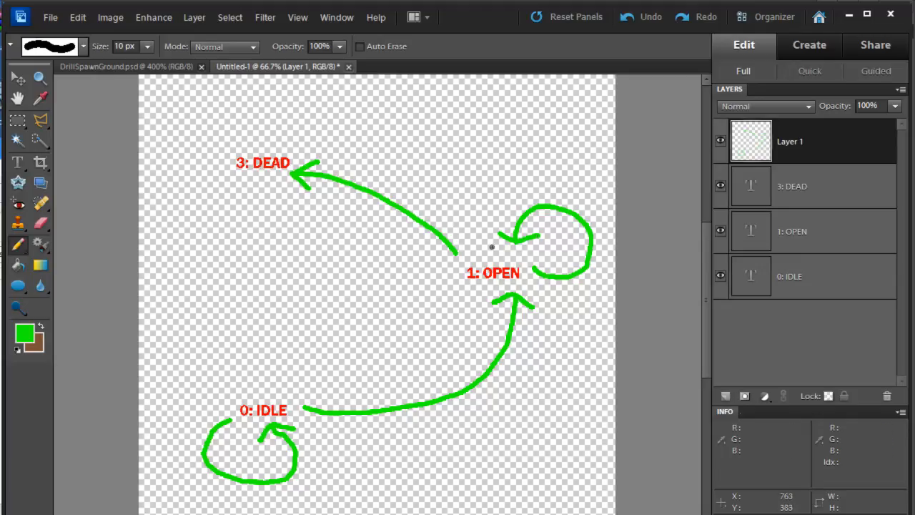
mouse_move(246, 179)
mouse_down()
mouse_move(188, 180)
mouse_move(180, 135)
mouse_move(219, 108)
mouse_move(246, 135)
mouse_move(221, 130)
mouse_move(261, 120)
mouse_up()
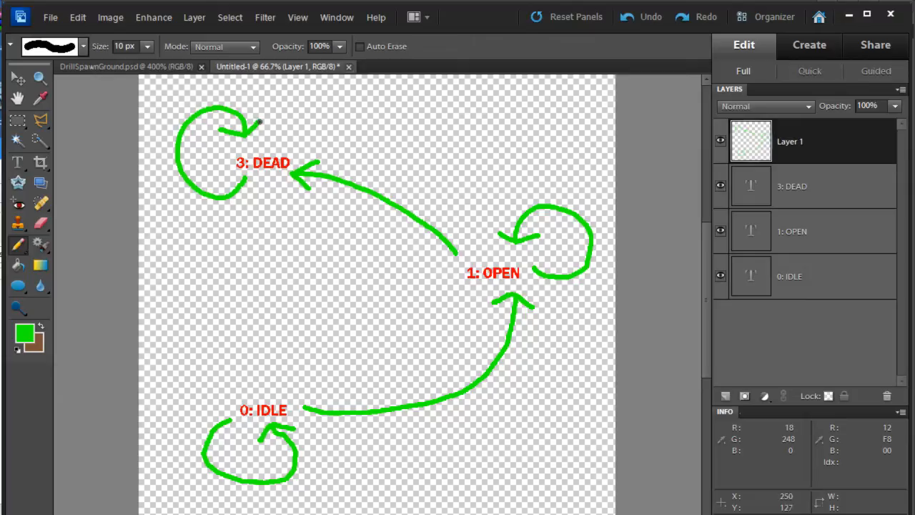
Set the foreground colour to blue 0046f8 and add the text "IDLE" inside the loop under "0: IDLE"
click(25, 332)
click(335, 314)
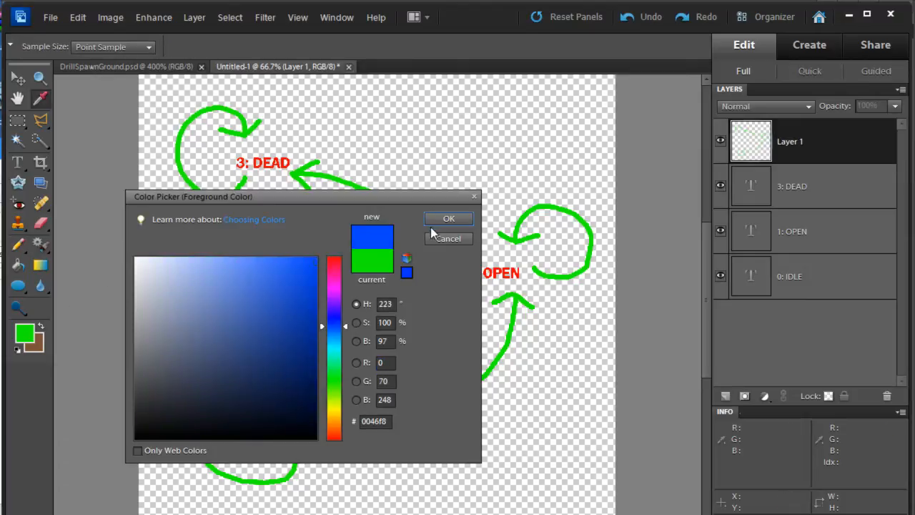
click(448, 218)
key(t)
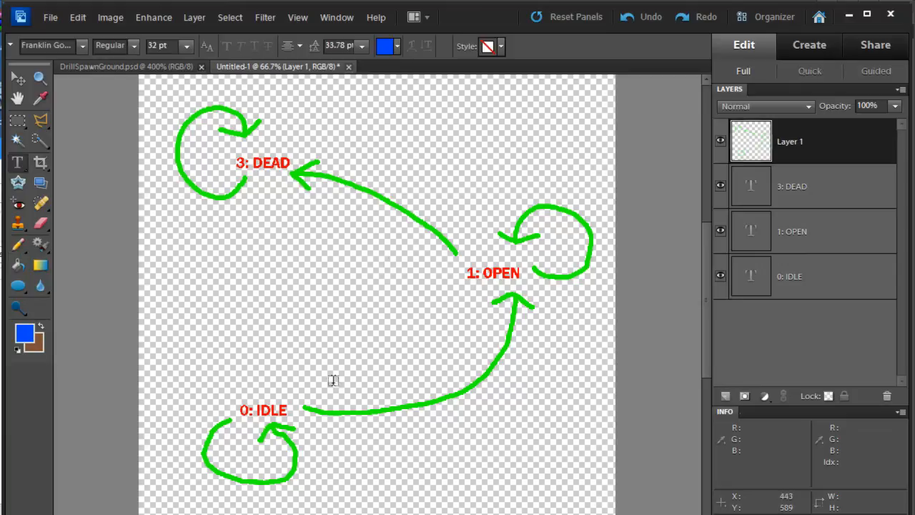
click(246, 468)
text(IDLE)
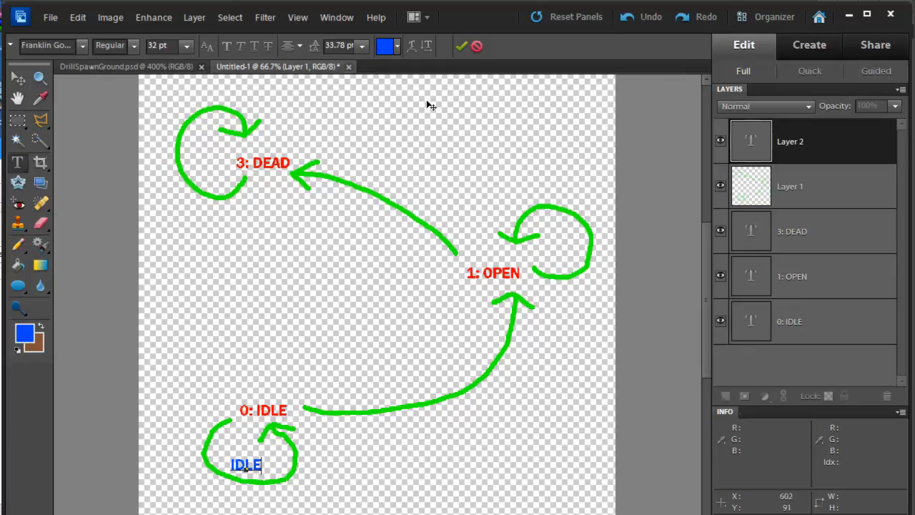
click(461, 46)
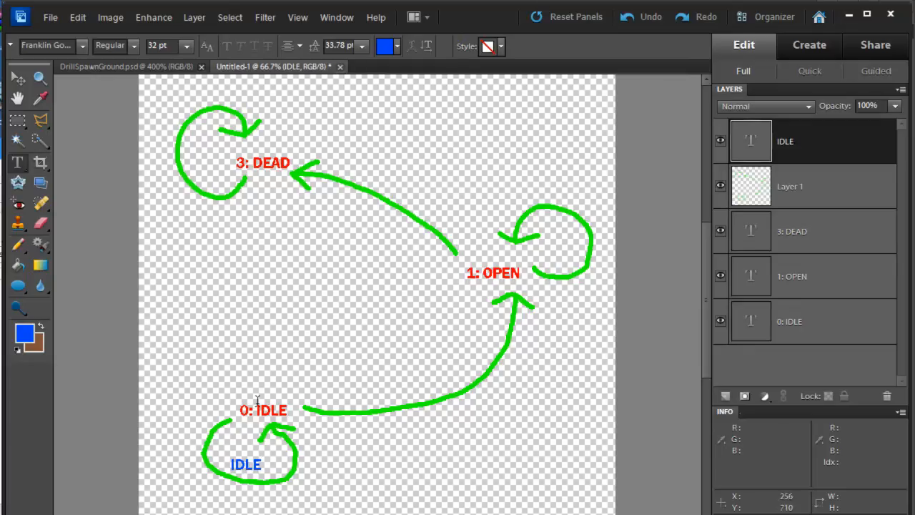
Add the blue text "OPEN" below the IDLE-to-OPEN arrow and "IDLE_OPEN" inside the loop at "1: OPEN"
click(444, 412)
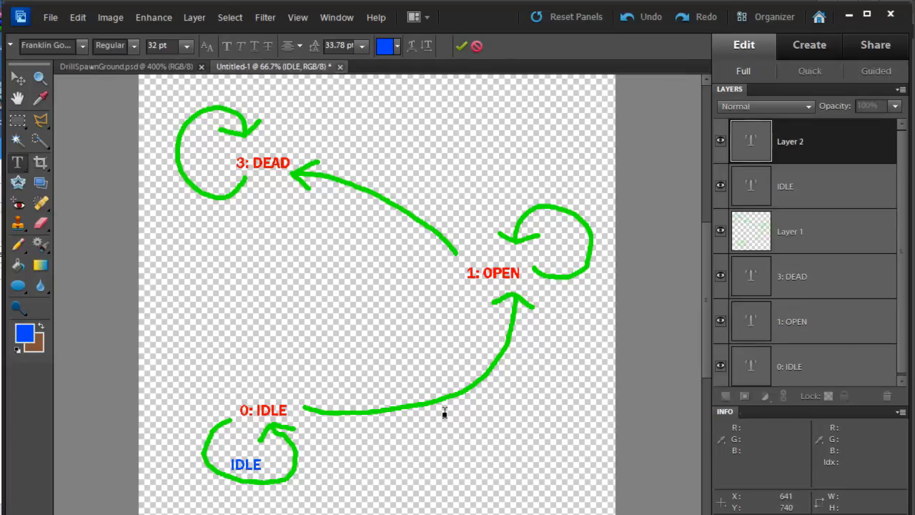
text(OPEN)
click(461, 46)
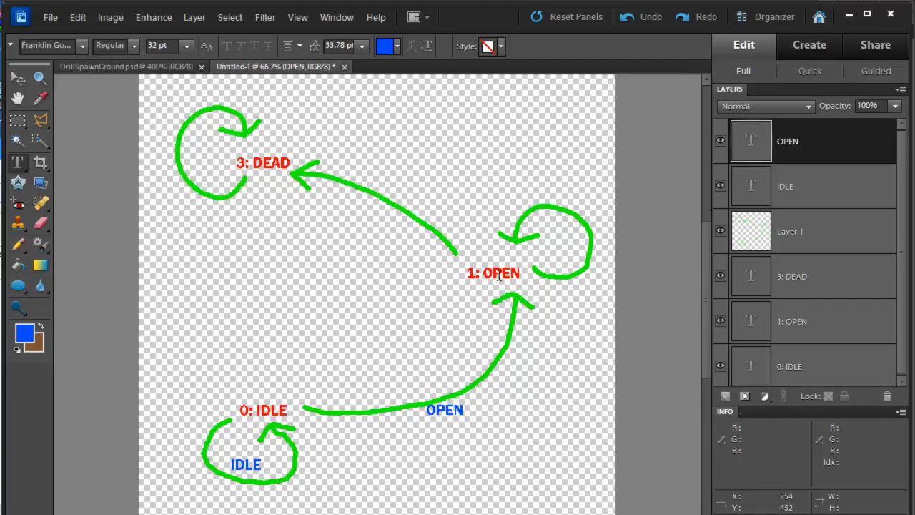
click(551, 235)
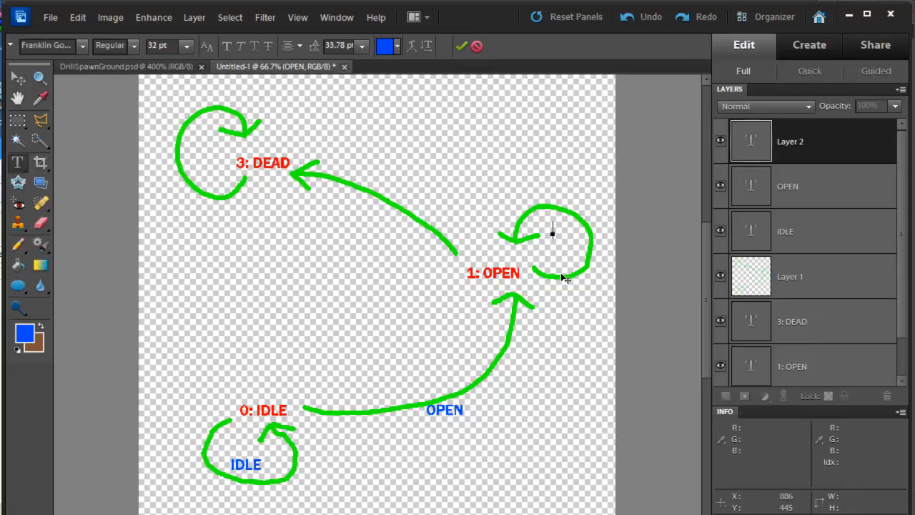
text(IDLE_OPEN)
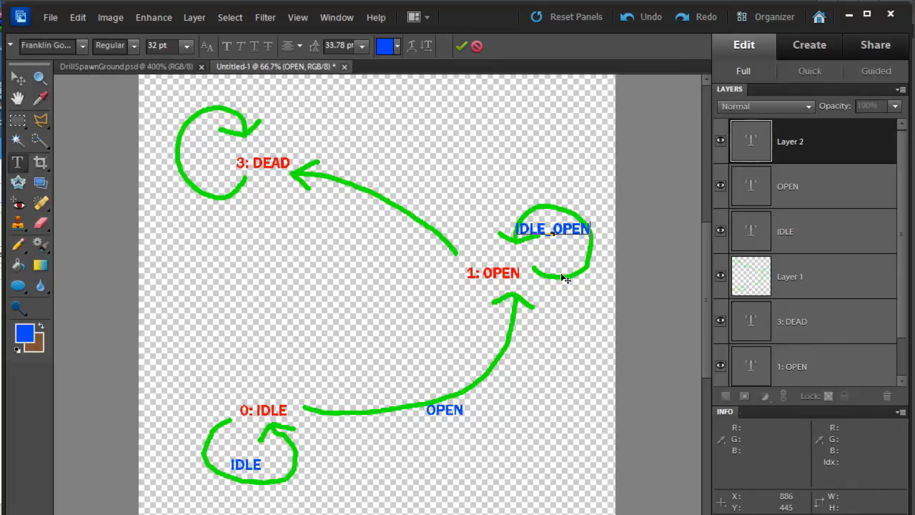
click(461, 46)
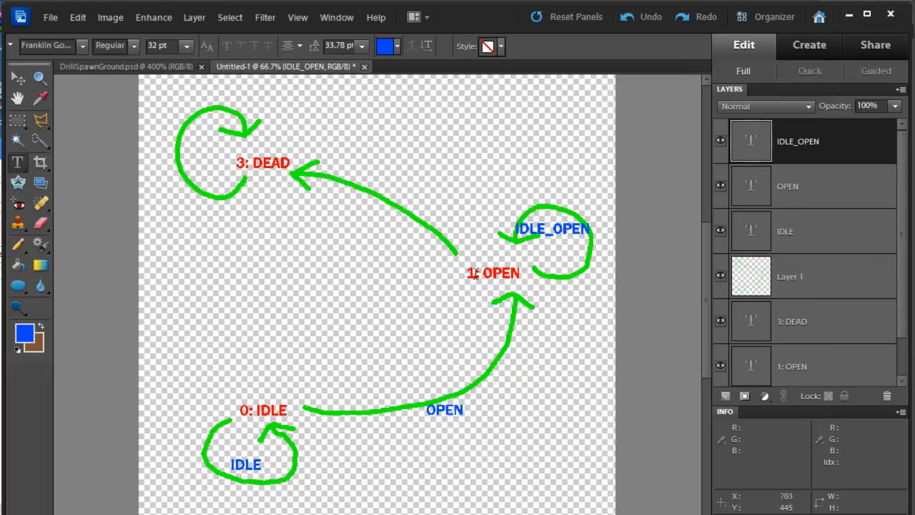
Add the blue text "EXPLODE" above the arrow leading from "1: OPEN" to "3: DEAD"
click(389, 175)
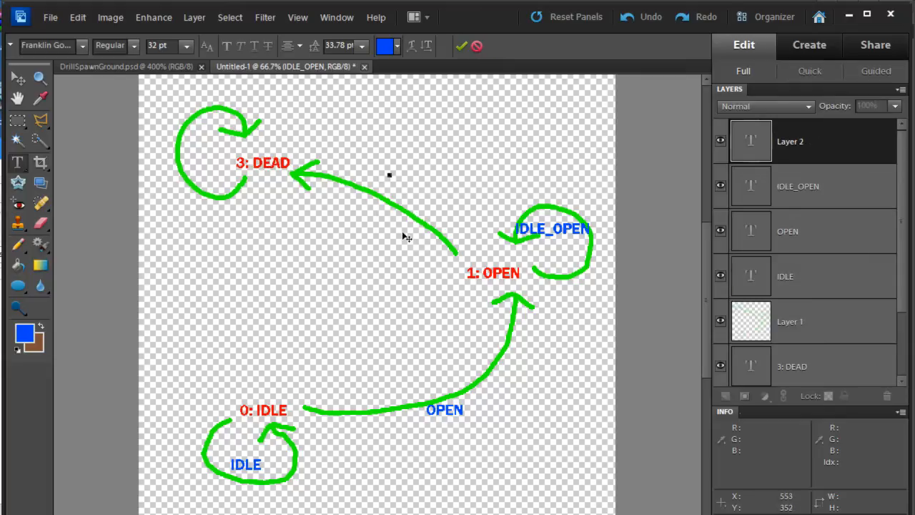
text(EXPLODE)
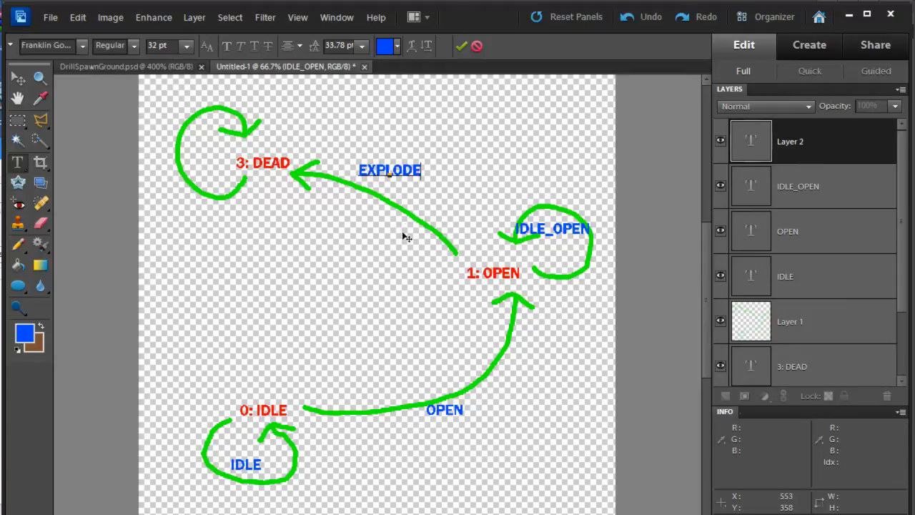
click(460, 47)
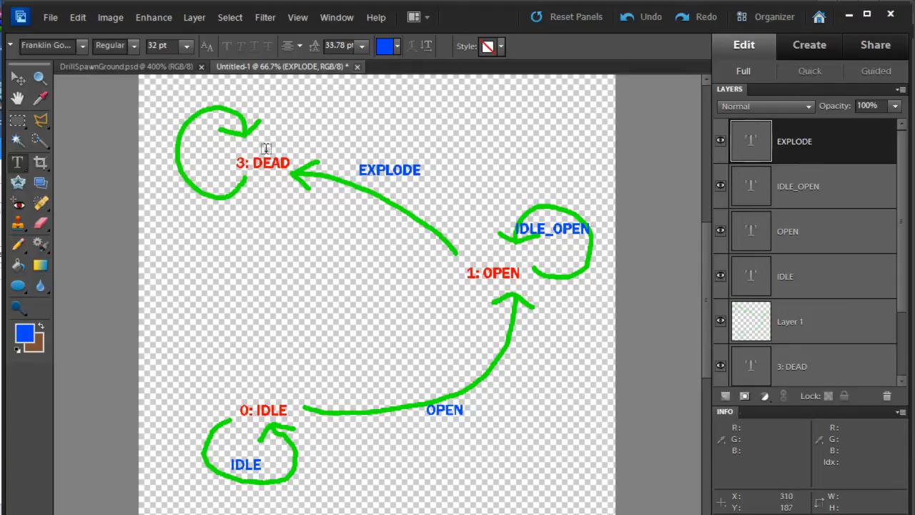
Add the blue text "DEAD_IDLE" at the loop beside the "3: DEAD" label
click(191, 149)
text(DEAD_)
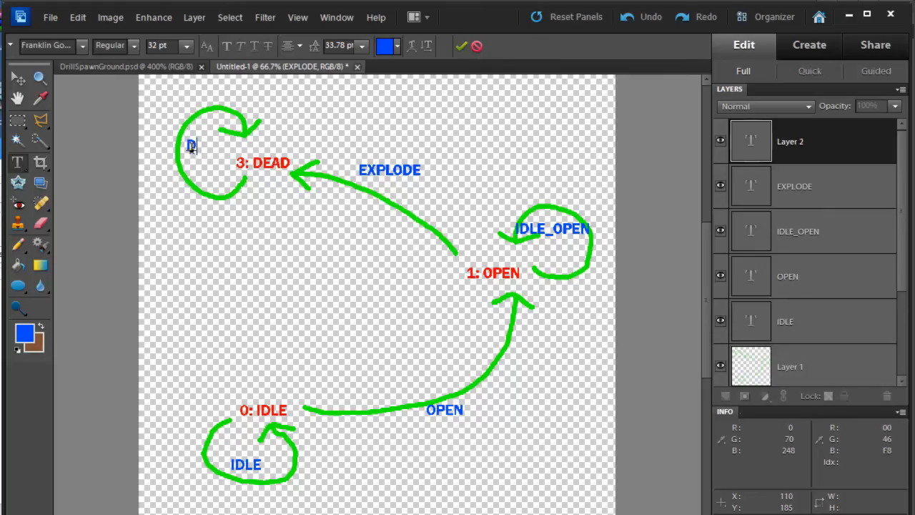
key(BackSpace)
key(BackSpace)
text(D_)
text(E)
key(BackSpace)
text(IDLE)
click(461, 47)
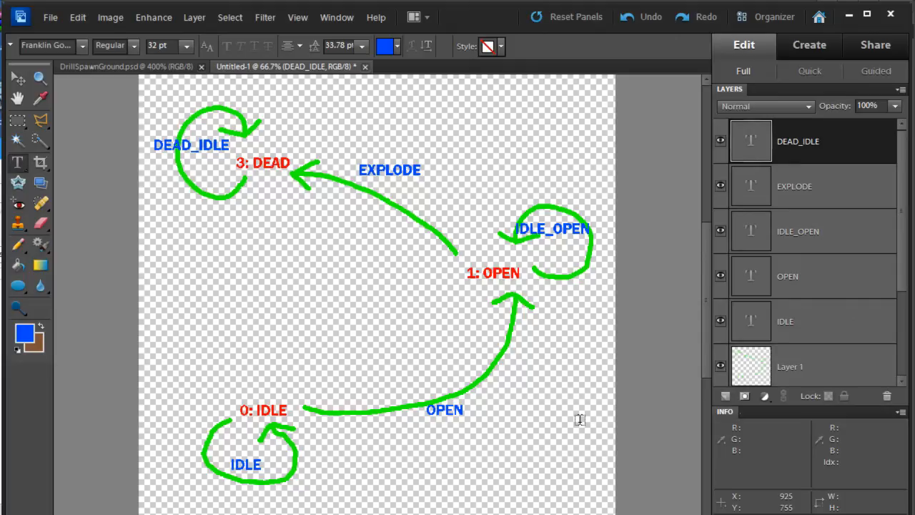
Switch to Spine, duplicate the idle animation and rename the copy idle_open
key(alt+Tab)
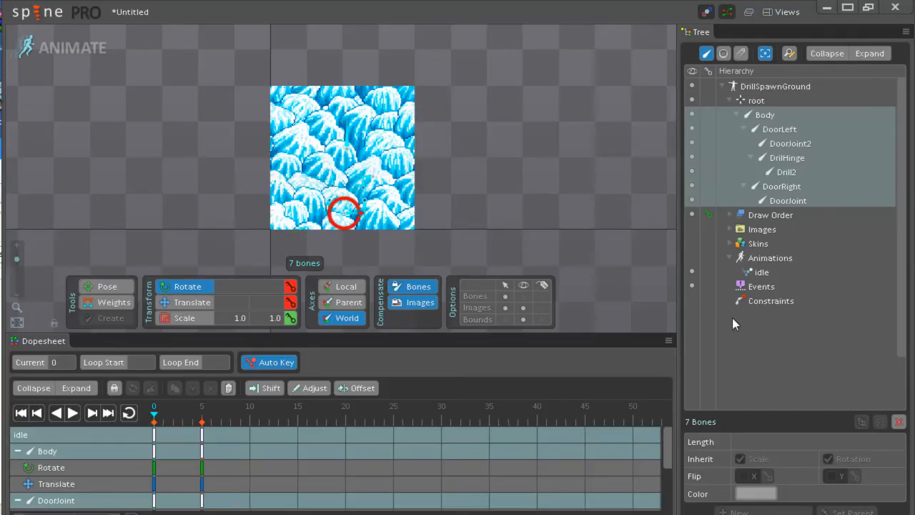
click(760, 273)
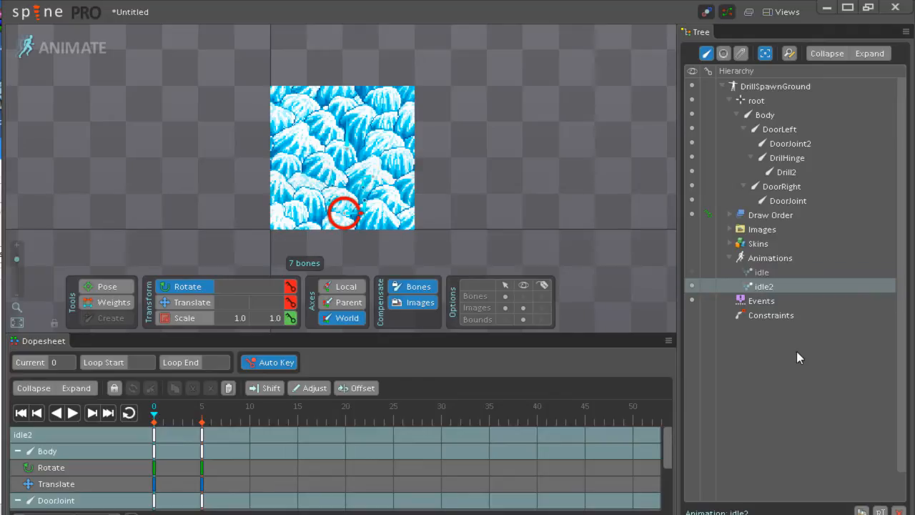
key(alt+Tab)
double_click(760, 286)
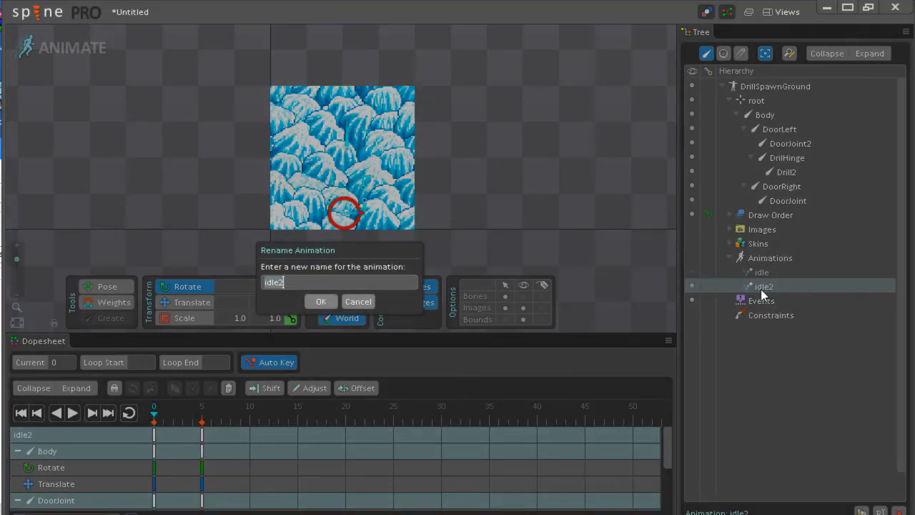
key(BackSpace)
text(_open)
key(Return)
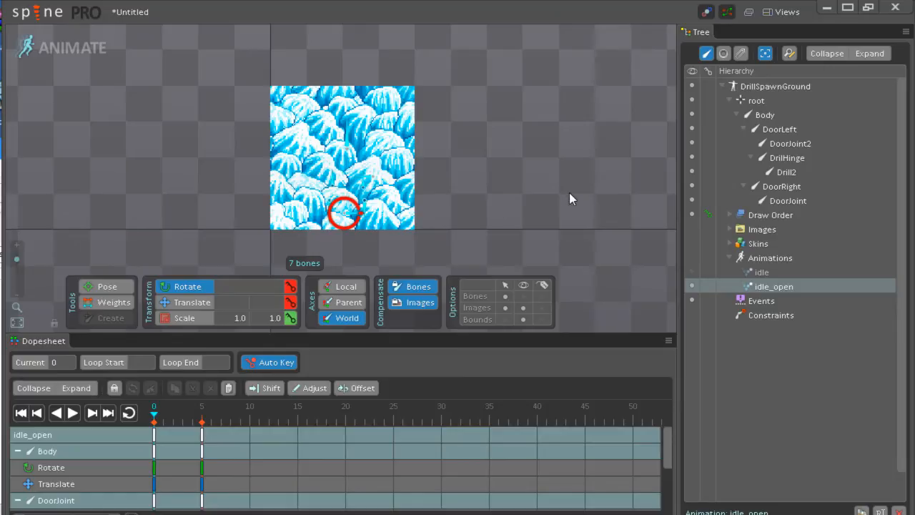
Rename the idle_open animation to open
double_click(761, 287)
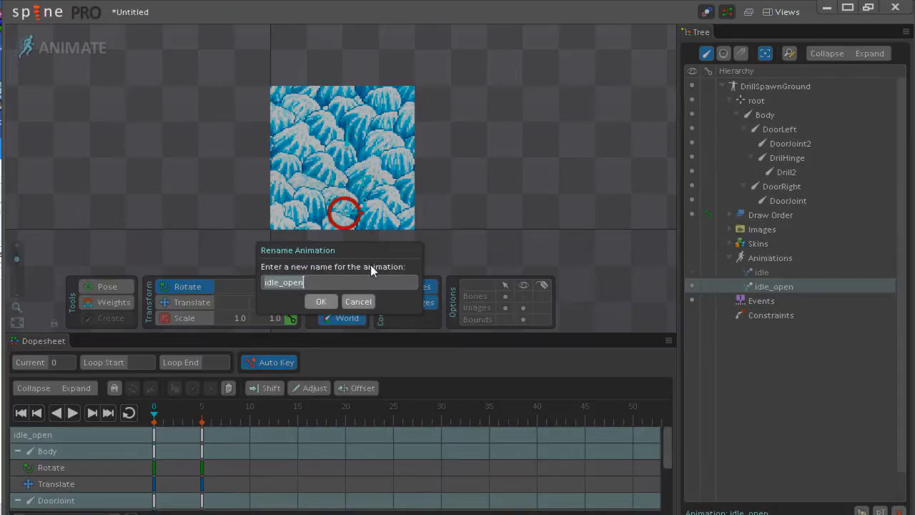
drag(286, 282, 255, 285)
key(BackSpace)
key(Return)
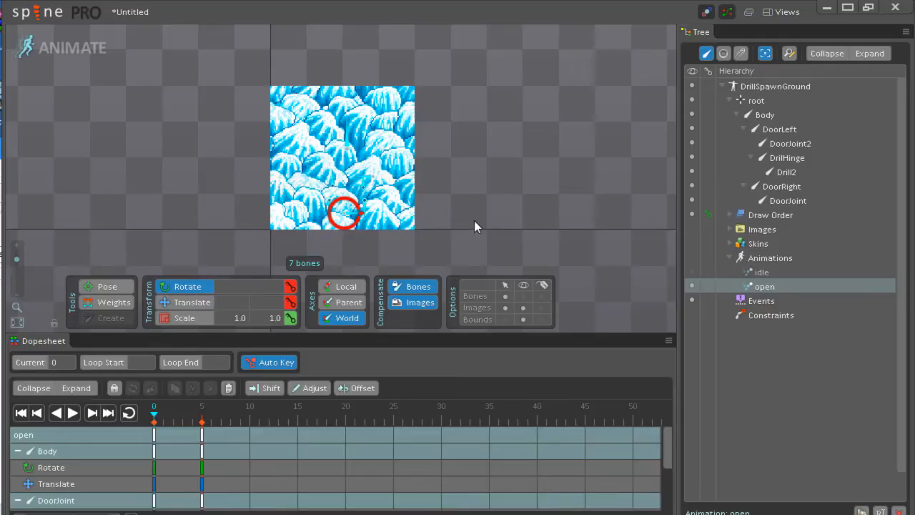
Delete all keyframes at frame 5 of the open animation and move the playhead to frame 17
click(203, 432)
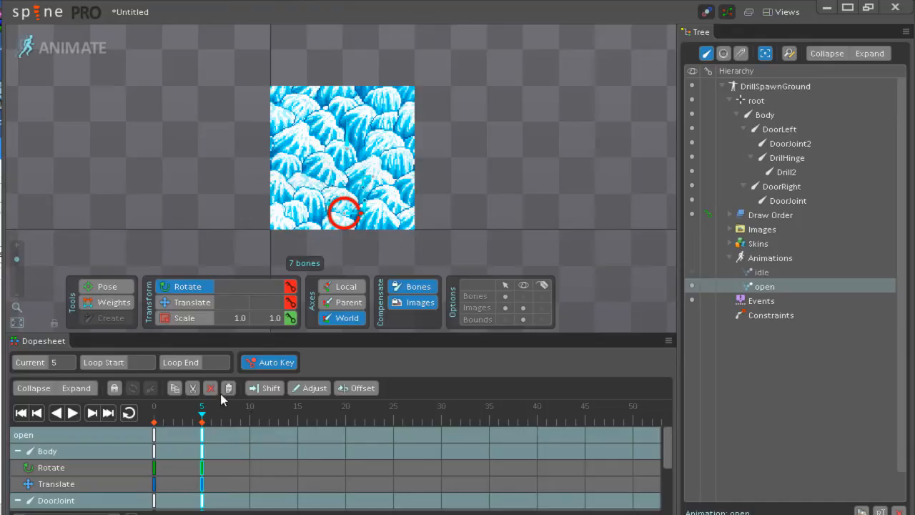
click(210, 387)
drag(202, 414, 317, 414)
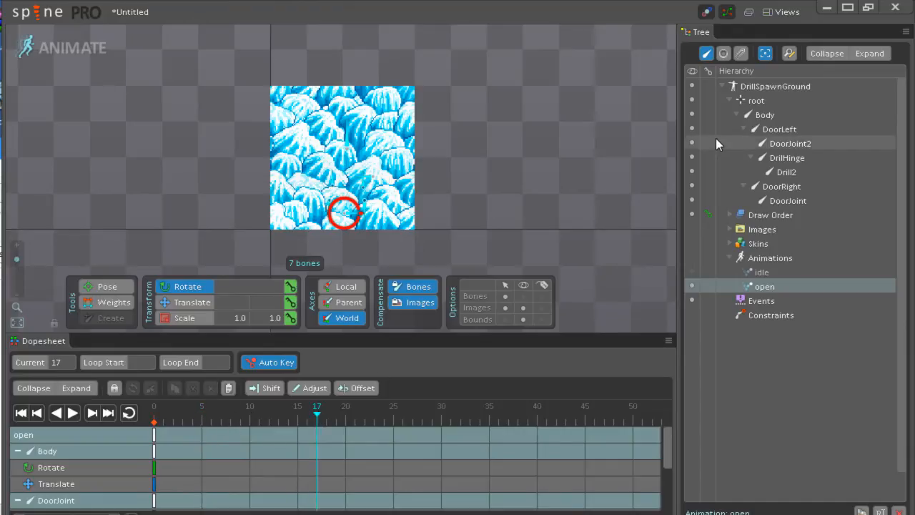
Show slots in the tree in Setup mode, hide the RockHole0 slot and return to Animate mode
click(728, 215)
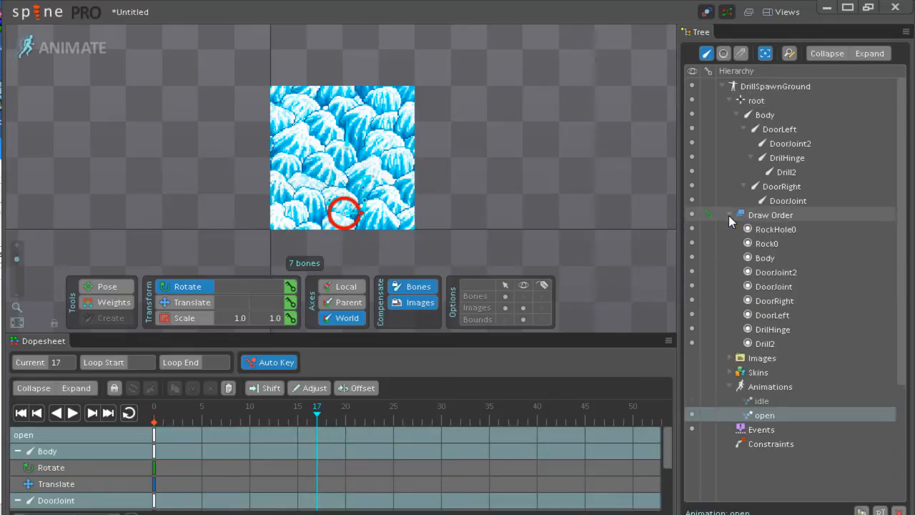
click(728, 215)
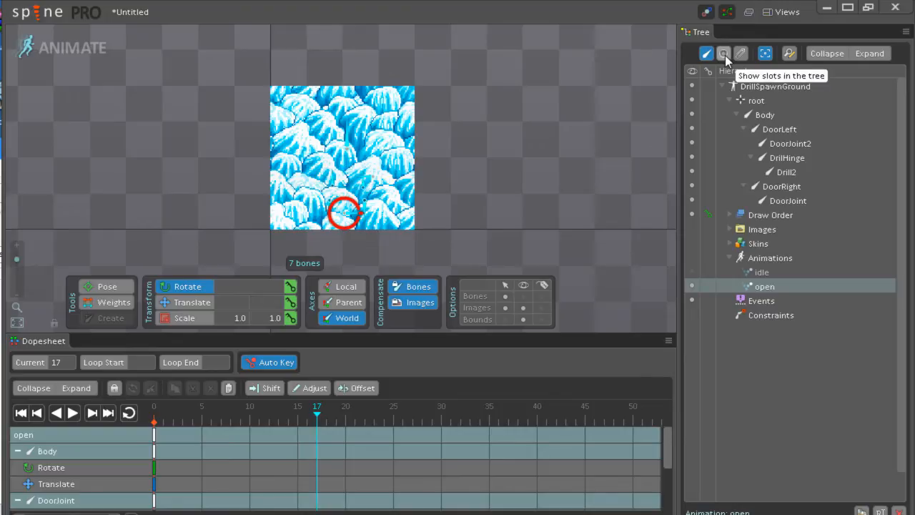
click(115, 49)
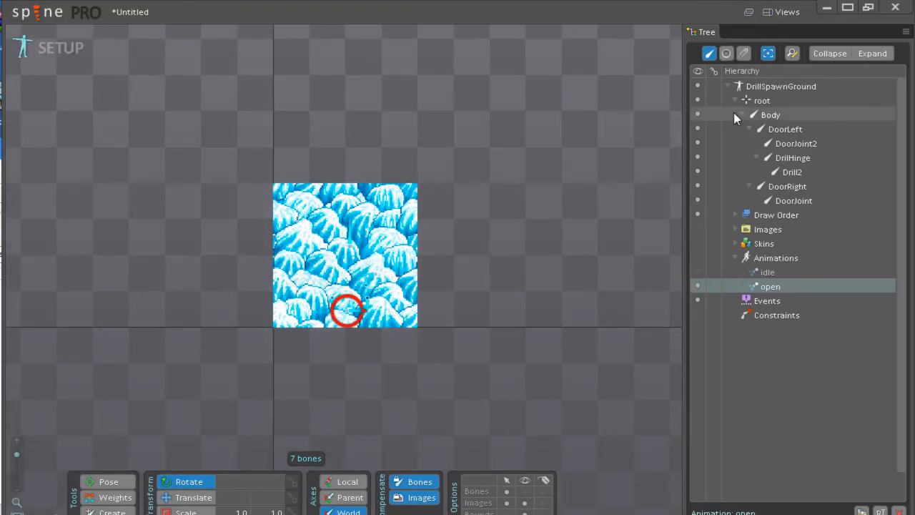
click(727, 53)
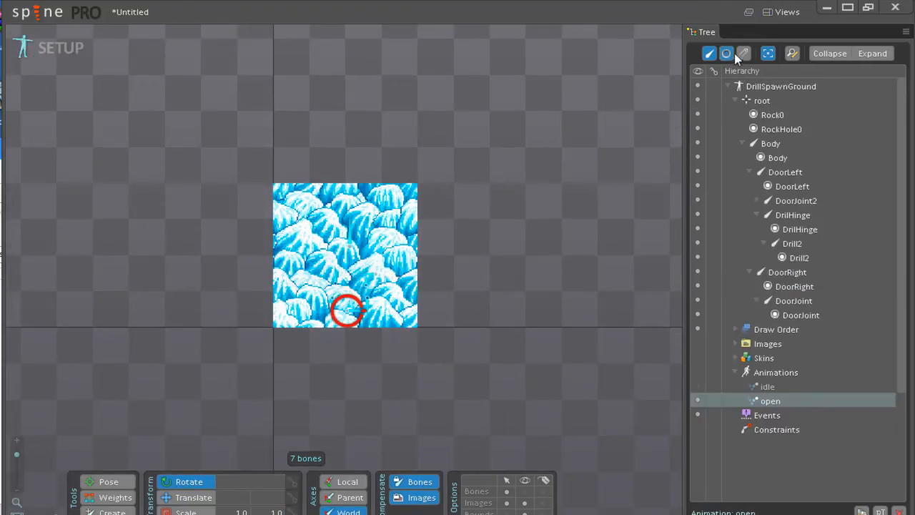
click(697, 129)
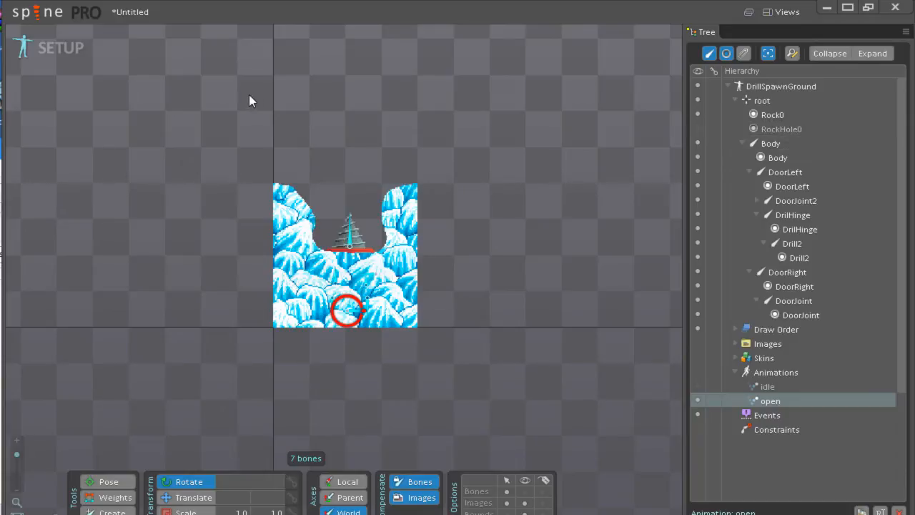
click(41, 56)
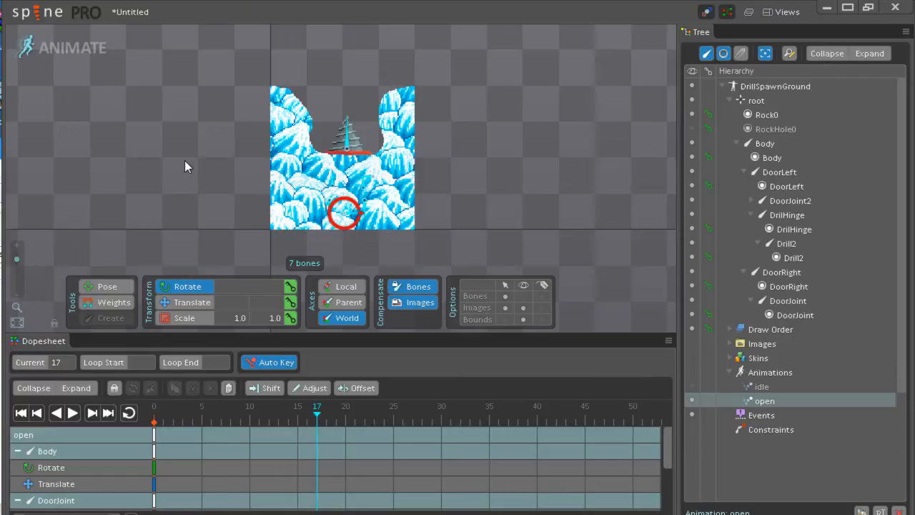
Save the project as DrillSpawnGround in the DrillSpawnGround folder
click(28, 12)
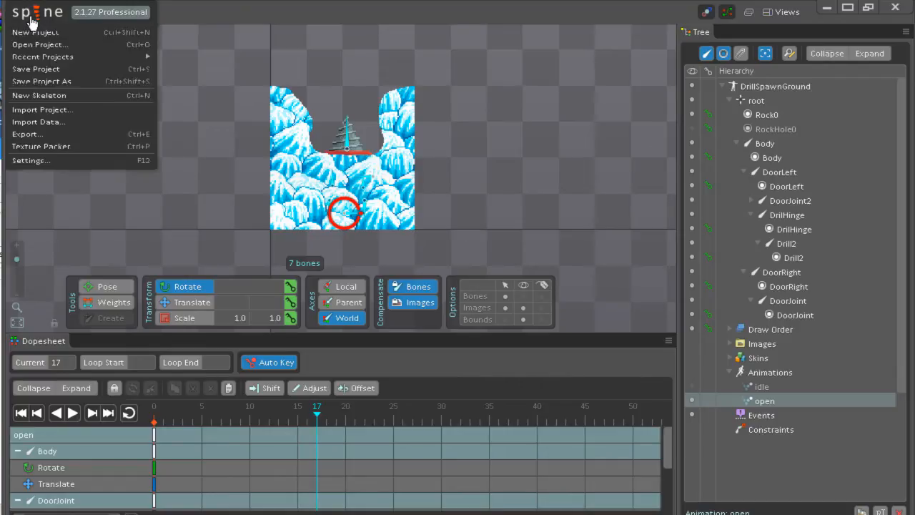
click(45, 82)
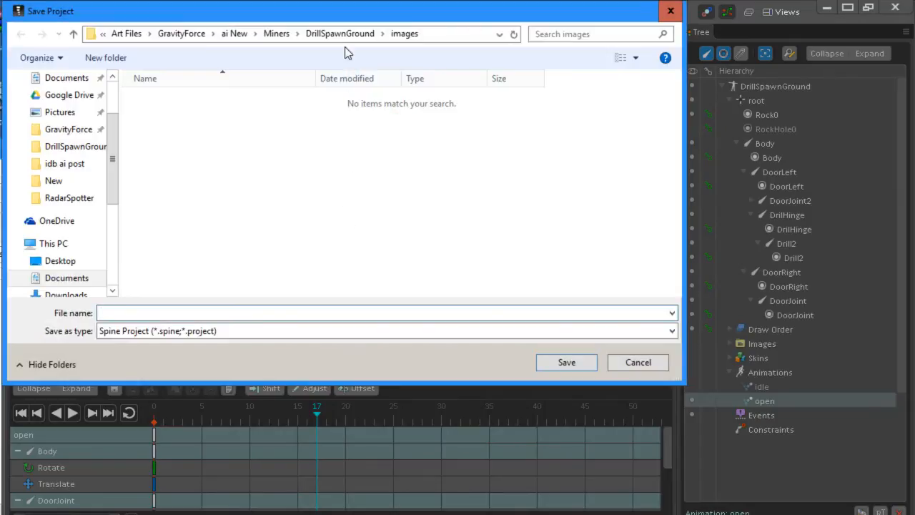
click(341, 33)
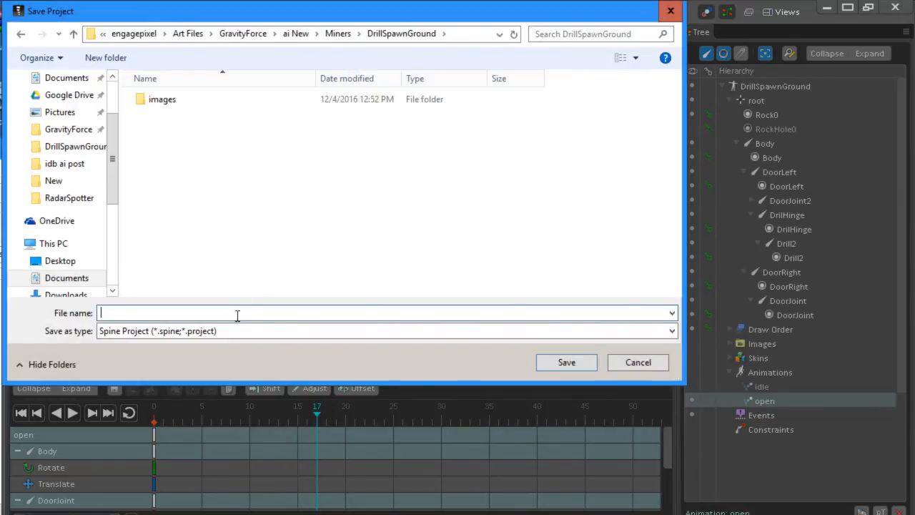
text(Dri)
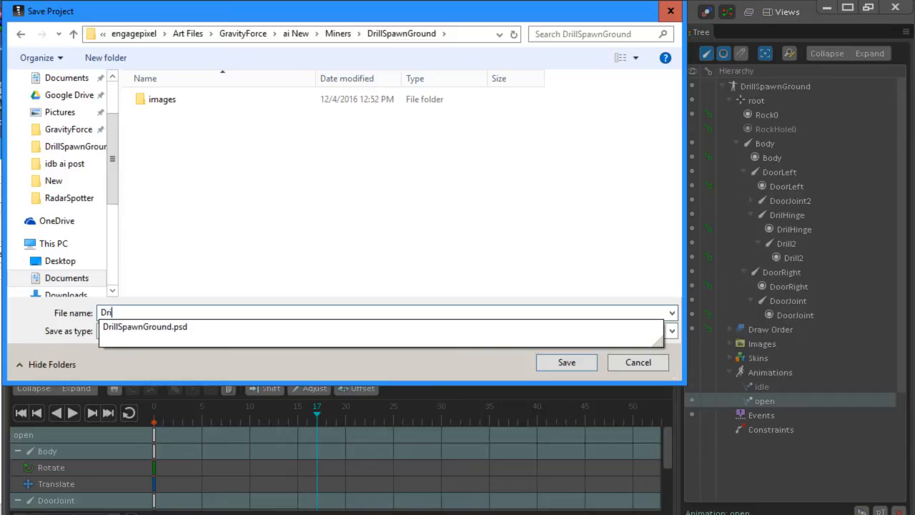
text(llSapwn)
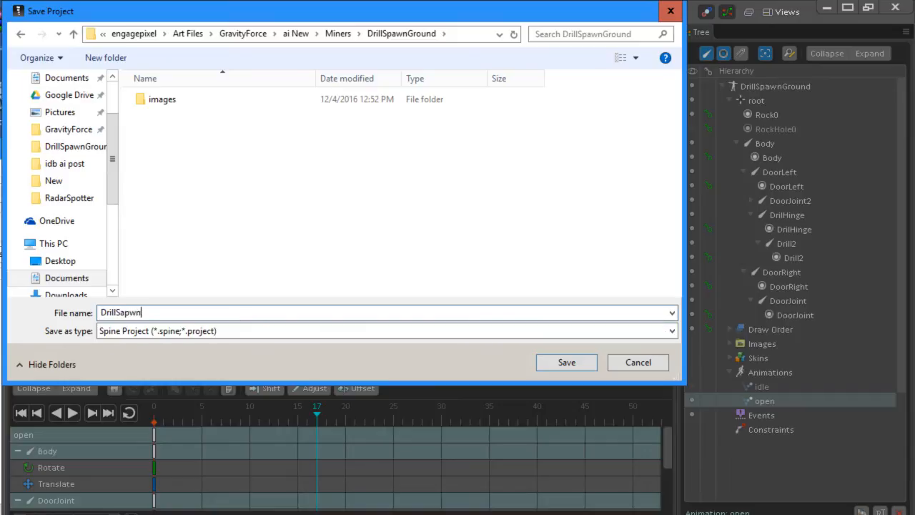
text(Ground)
click(129, 314)
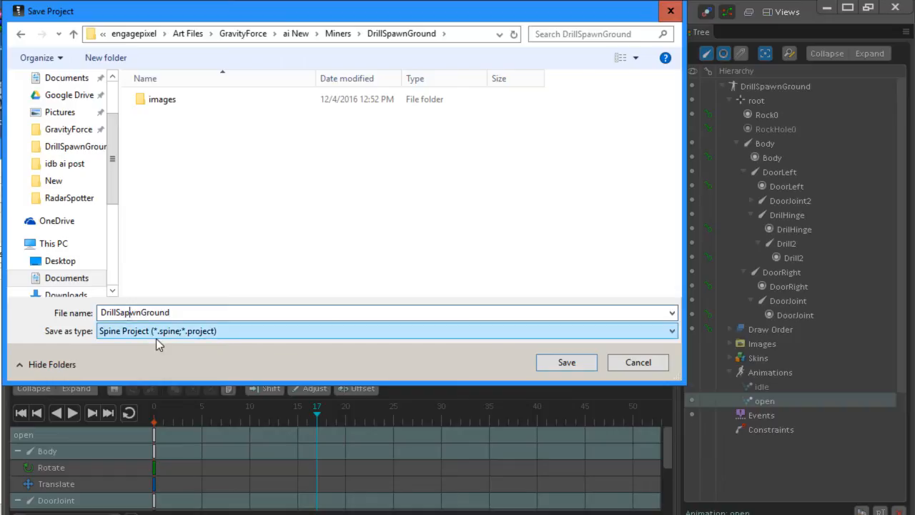
key(BackSpace)
text(p)
click(547, 361)
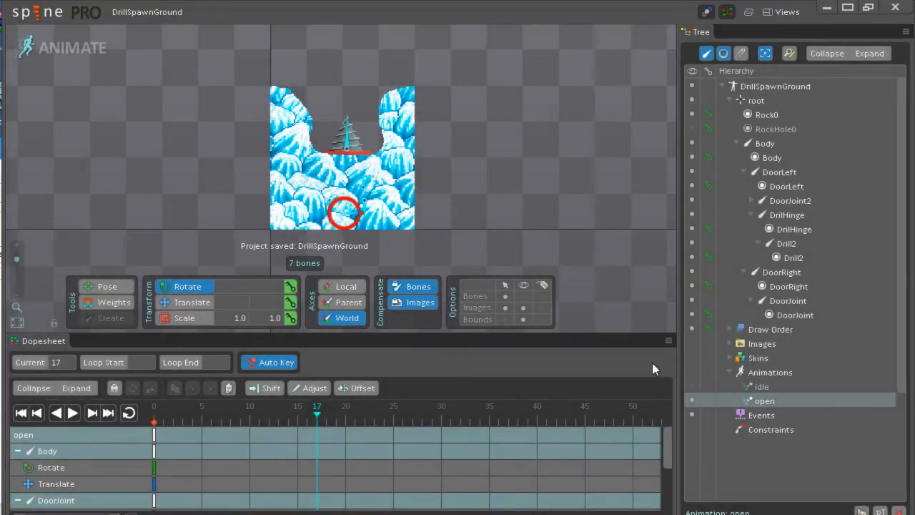
Examine the closed drill machine at frame 0 by toggling the visibility of the Rock0 and RockHole0 slots
drag(314, 409, 152, 415)
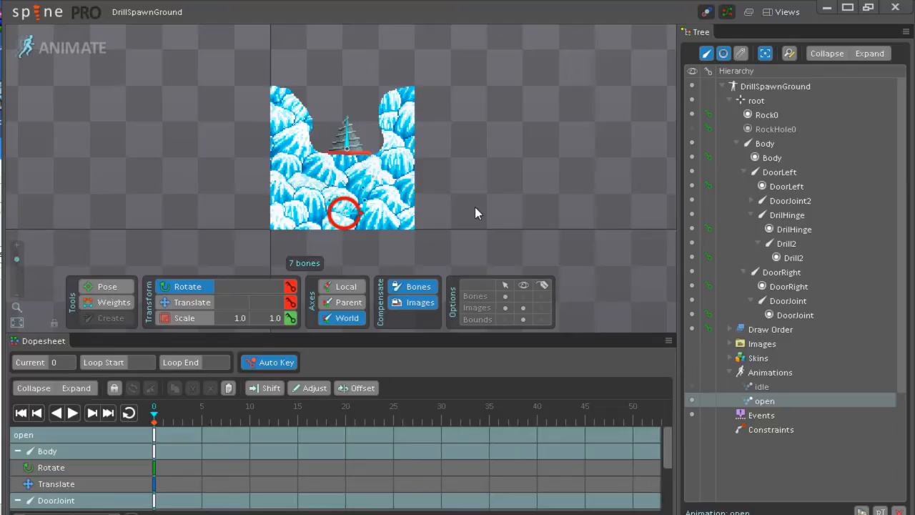
click(689, 114)
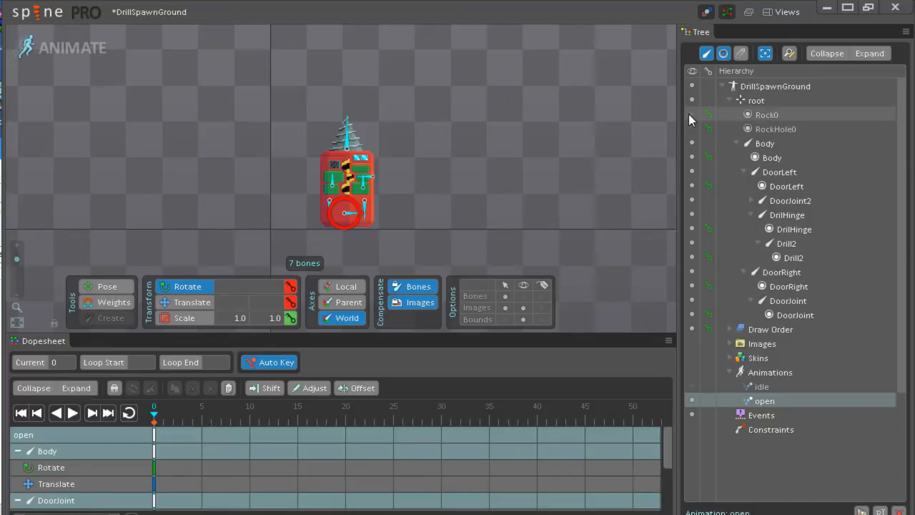
click(688, 114)
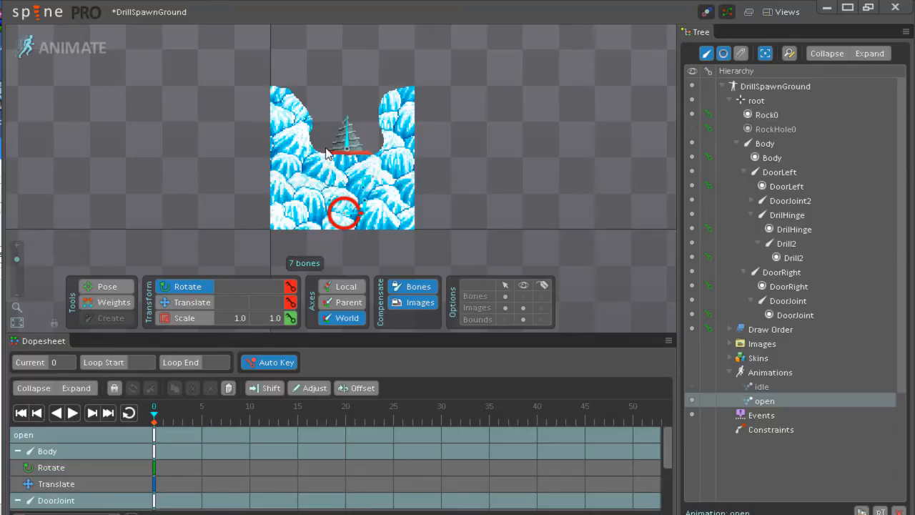
drag(498, 111, 493, 160)
drag(491, 207, 488, 170)
click(692, 128)
click(692, 129)
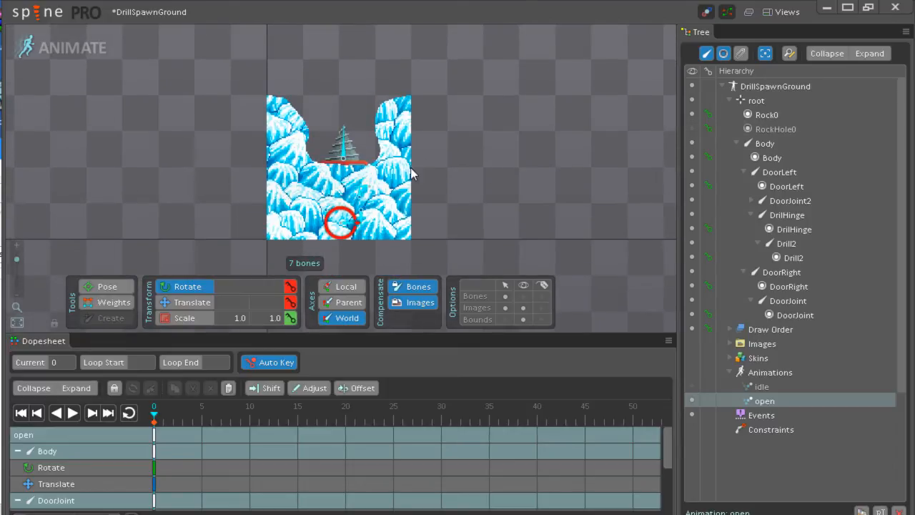
drag(464, 144, 469, 170)
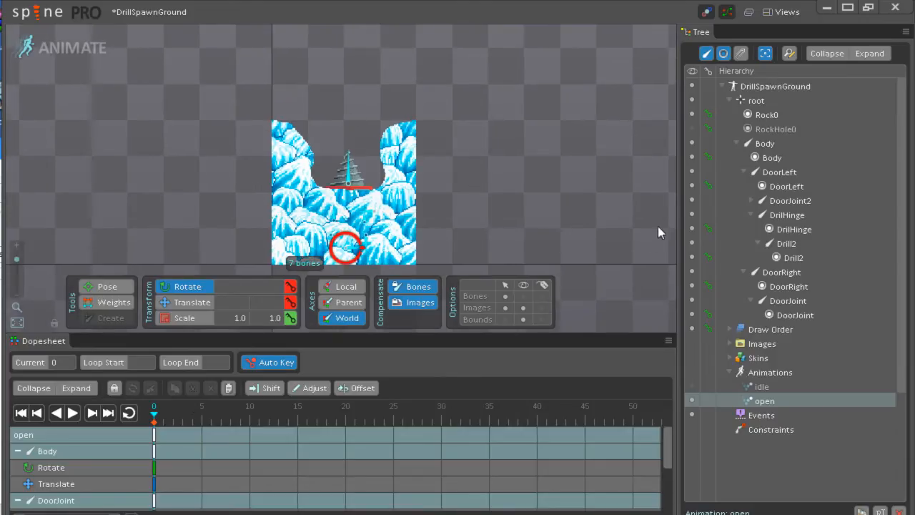
At frame 15 of the open animation, raise the Body bone to a Y translation of about 68 with bone and image compensation off
click(724, 54)
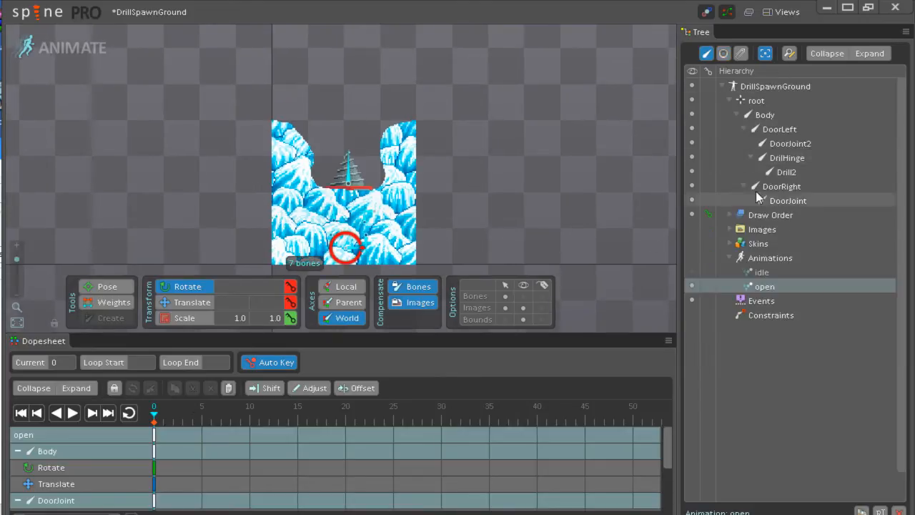
click(763, 114)
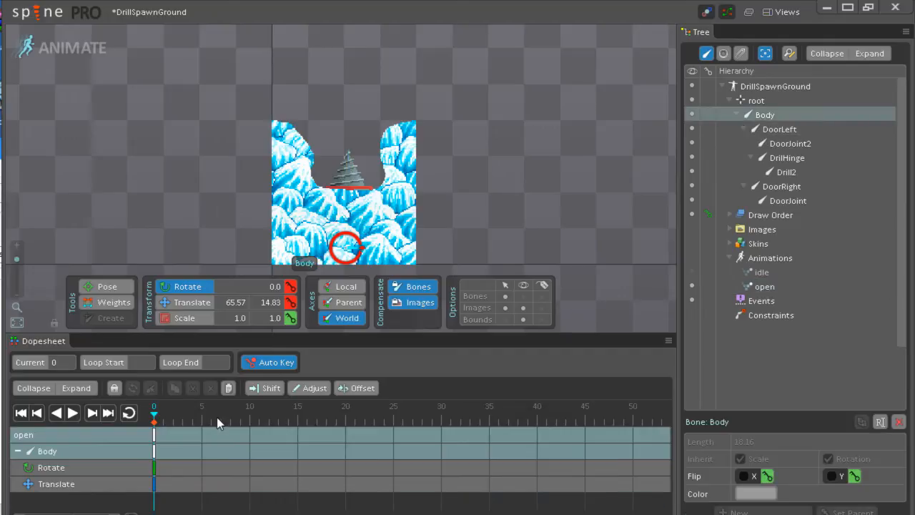
drag(160, 414, 299, 422)
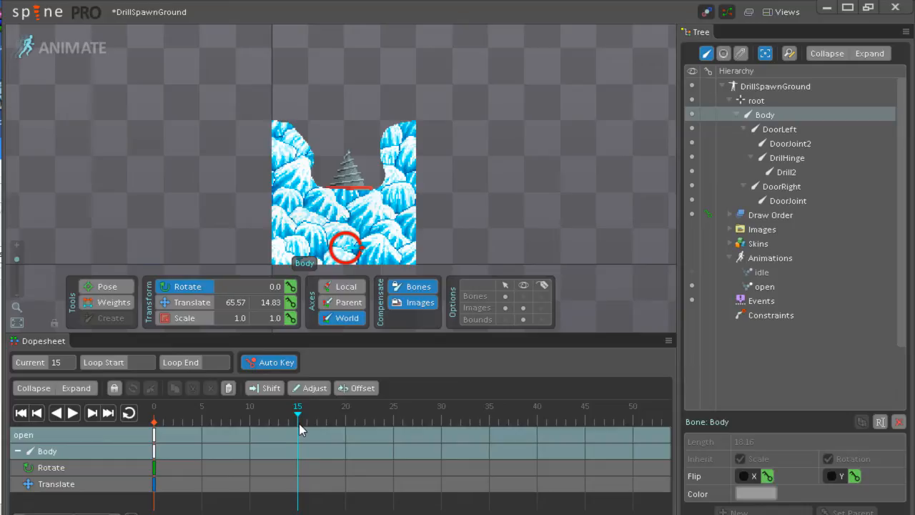
click(187, 302)
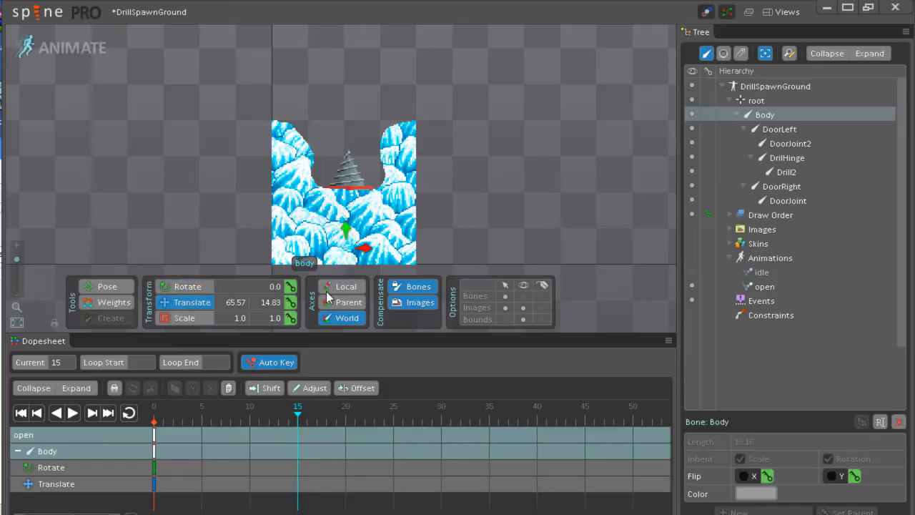
drag(351, 239, 351, 234)
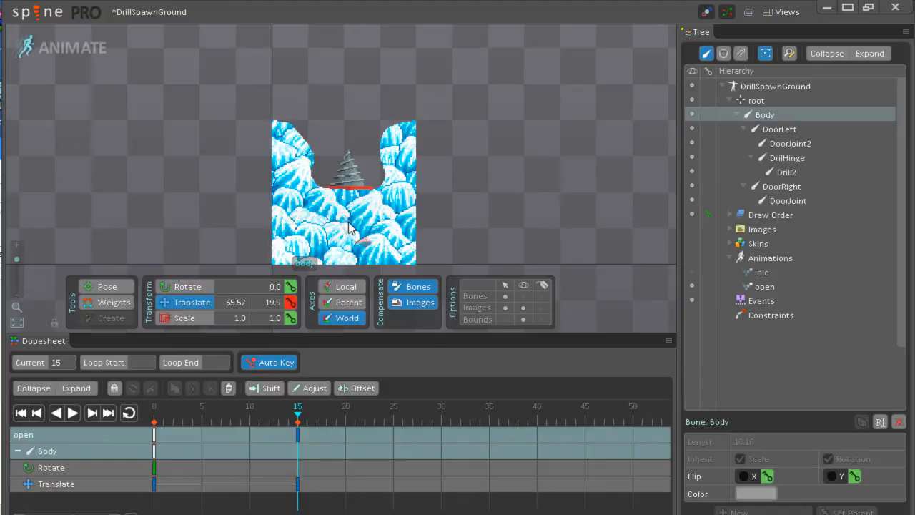
key(ctrl+z)
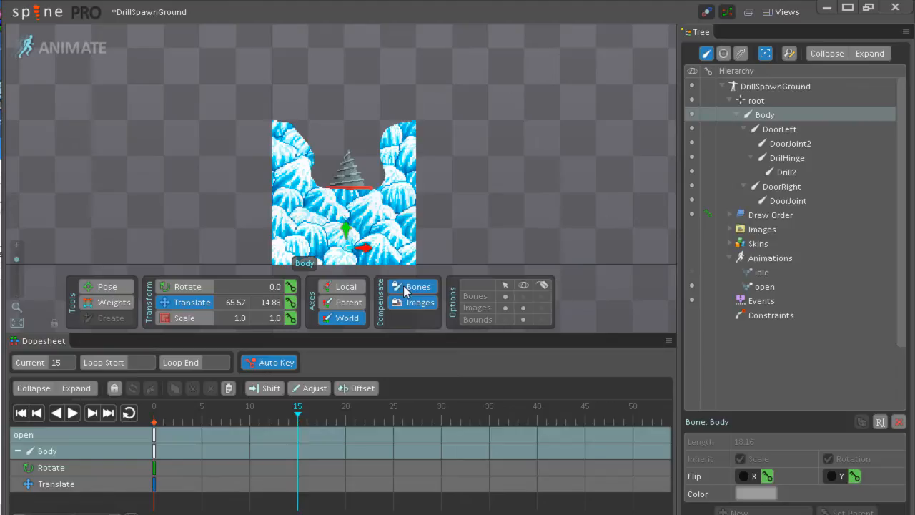
click(408, 306)
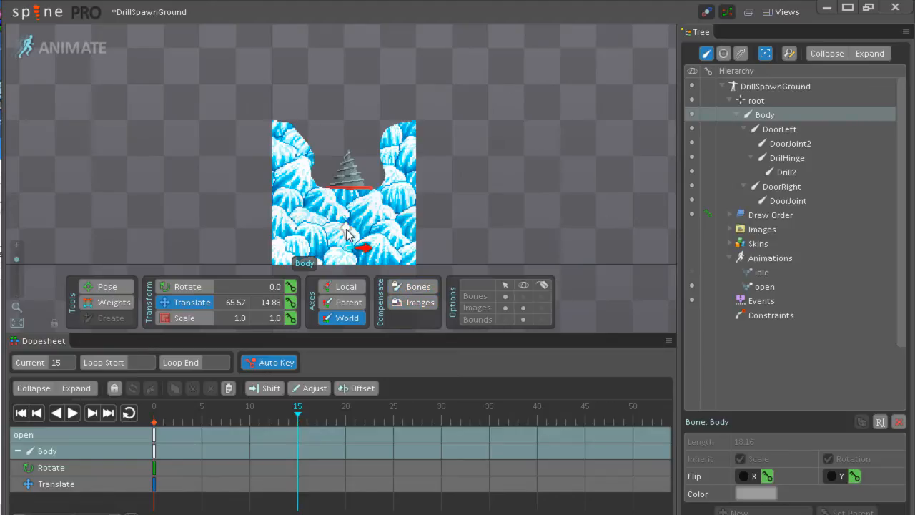
drag(346, 234, 360, 157)
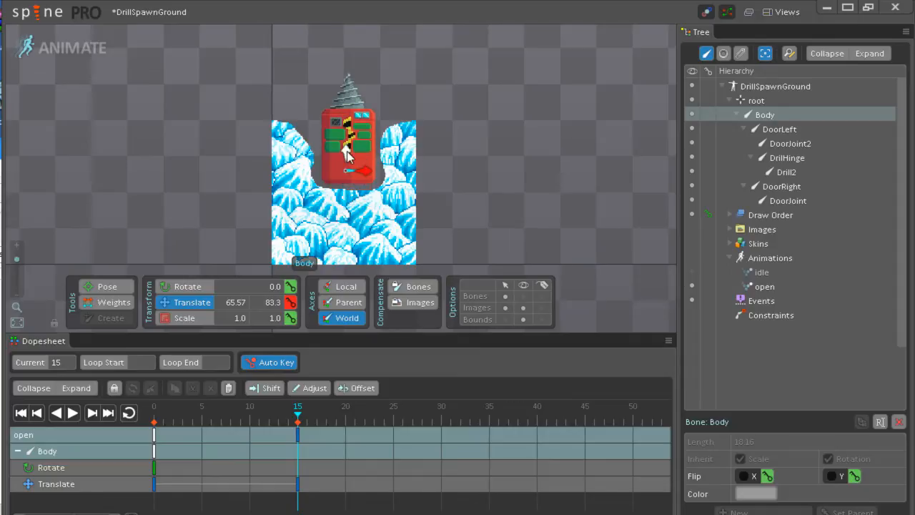
drag(344, 153, 293, 174)
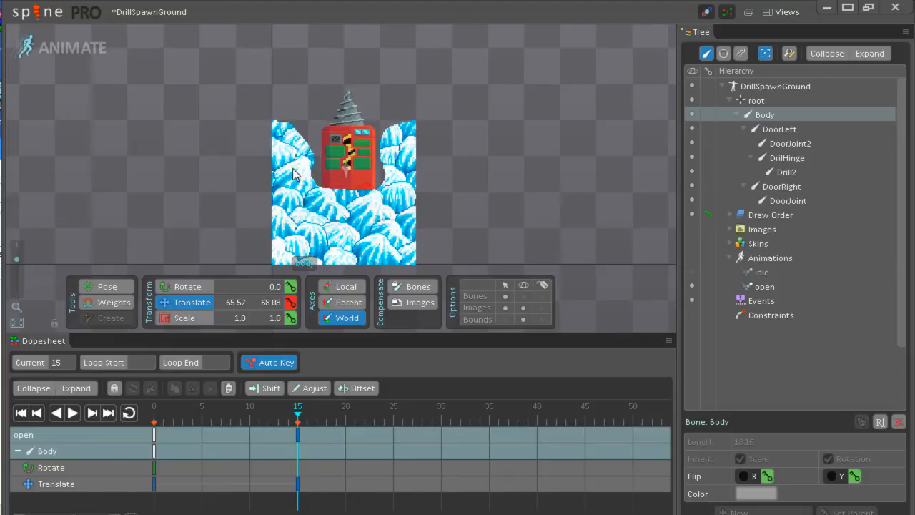
drag(452, 158, 452, 143)
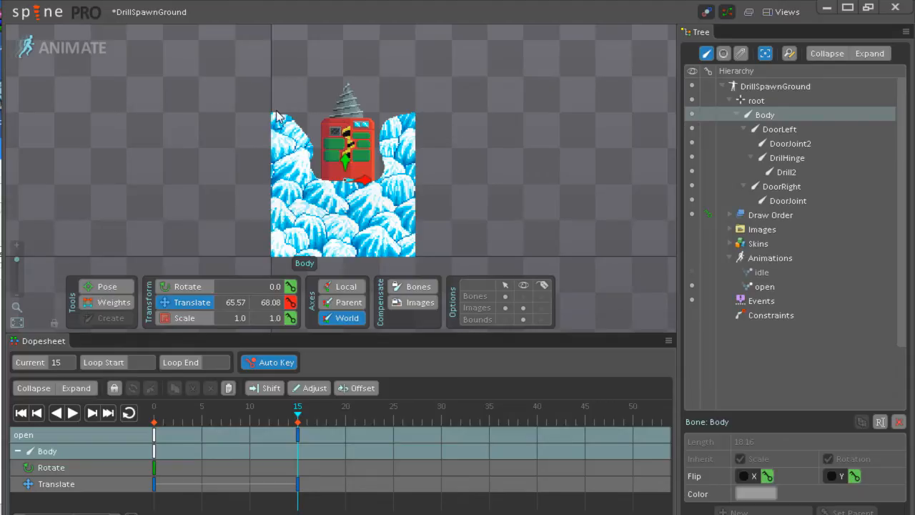
drag(439, 130, 398, 156)
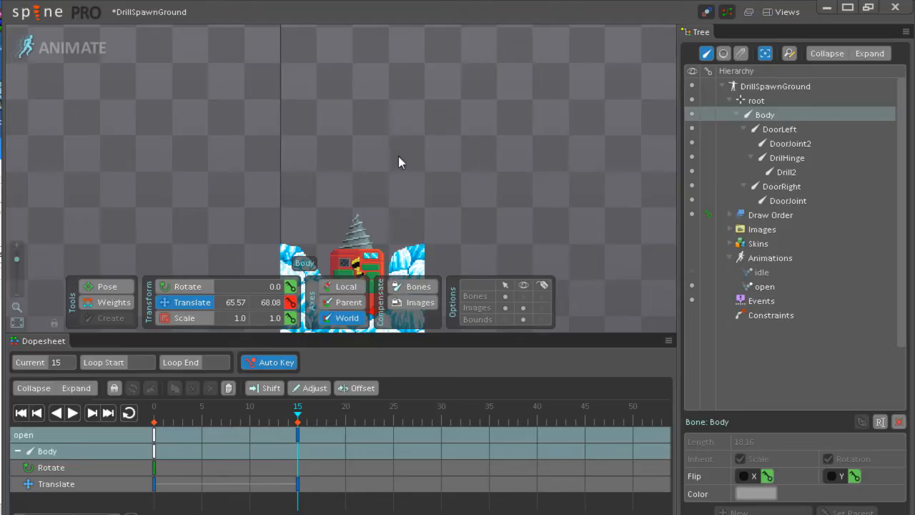
drag(433, 187, 407, 124)
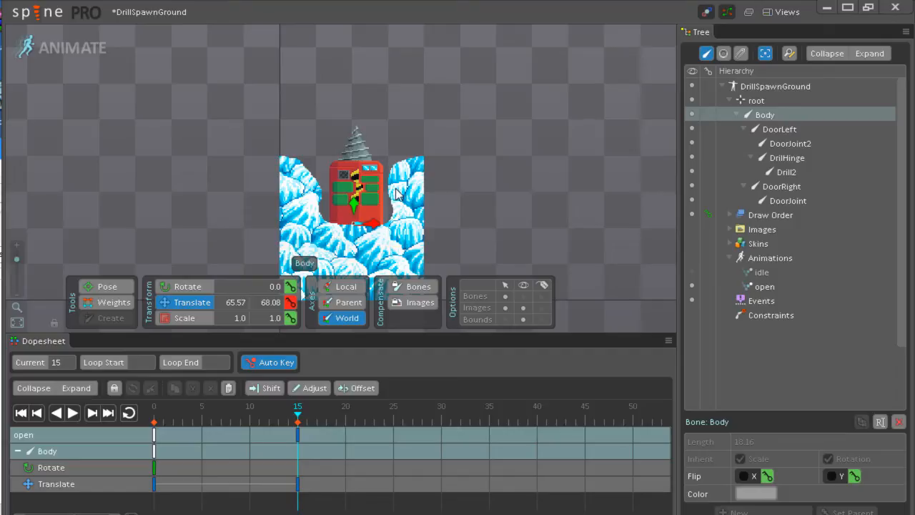
drag(479, 225, 470, 213)
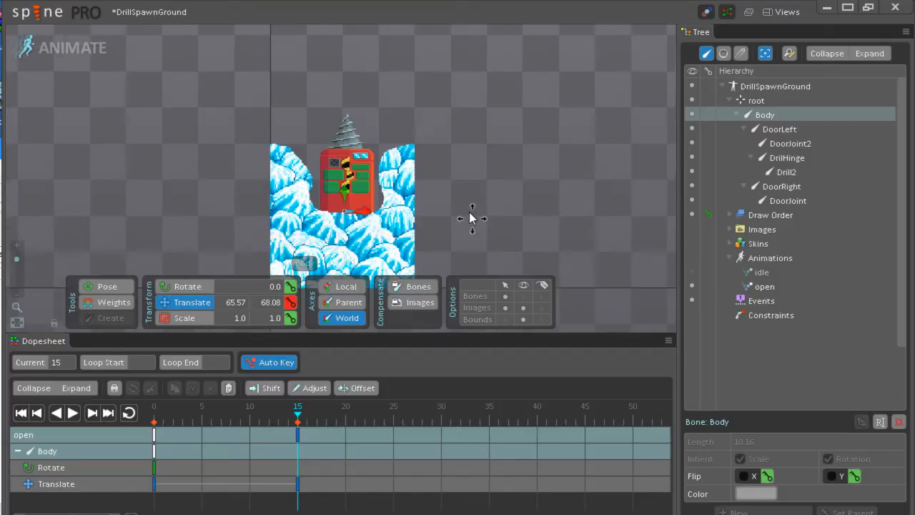
At frame 10 of the open animation, key rotation and translation for the six bones from DoorLeft through DoorJoint
drag(304, 418, 250, 412)
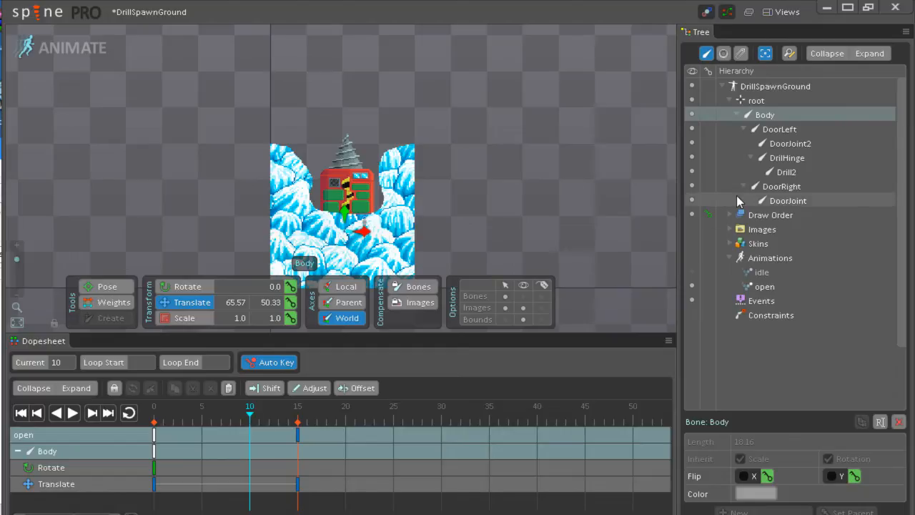
click(786, 127)
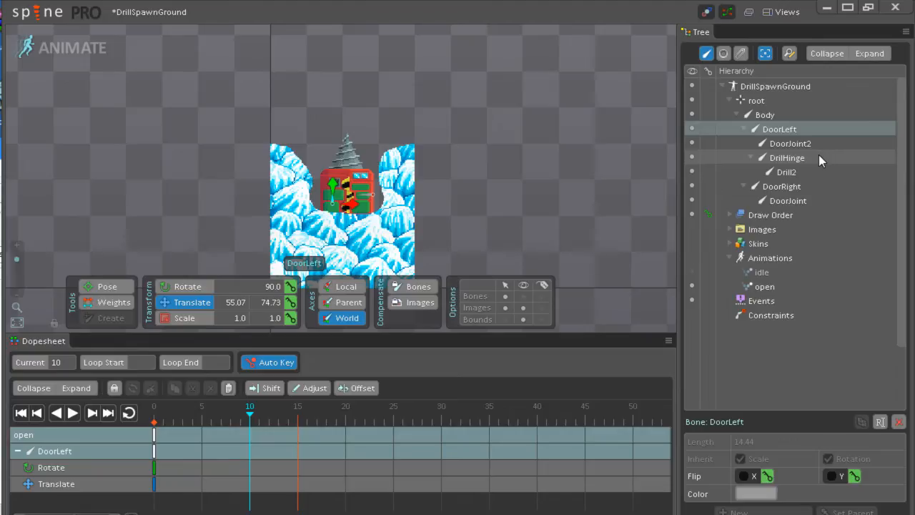
shift+click(800, 200)
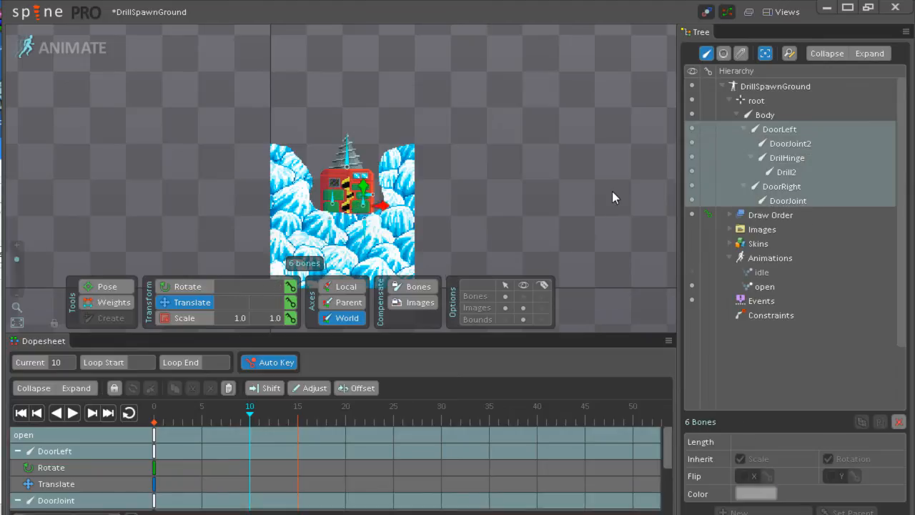
click(291, 286)
click(291, 303)
Try moving the DoorLeft bone to about X 42.4, Y 108.3 at frame 20, and undo the move
drag(247, 413, 345, 408)
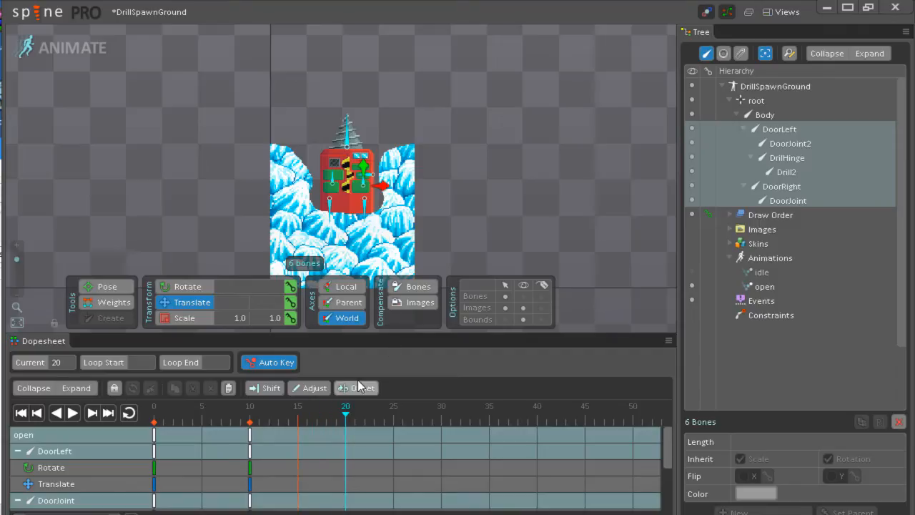
drag(347, 416, 299, 415)
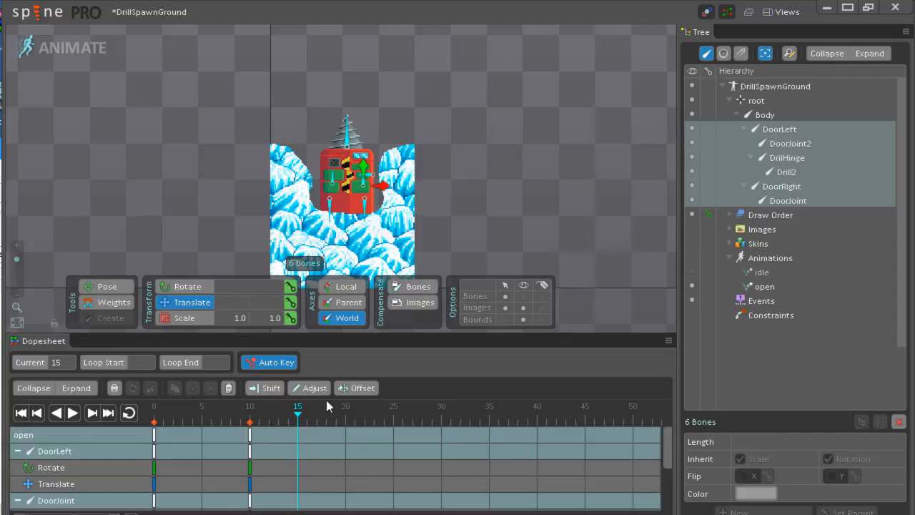
drag(299, 419, 346, 411)
click(755, 132)
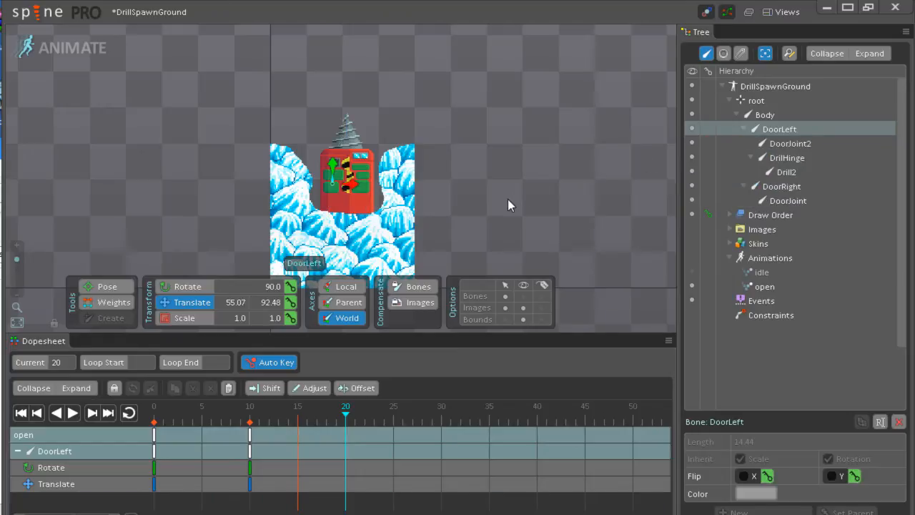
drag(507, 198, 493, 180)
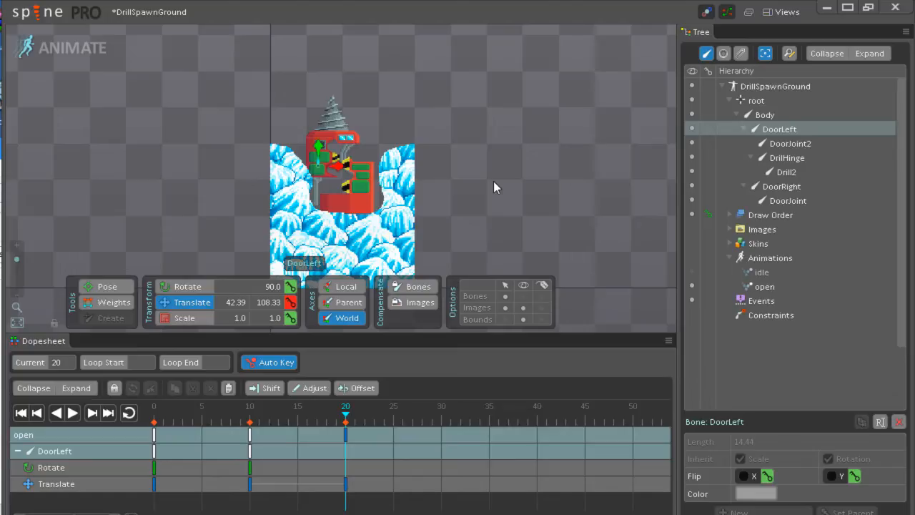
key(ctrl+z)
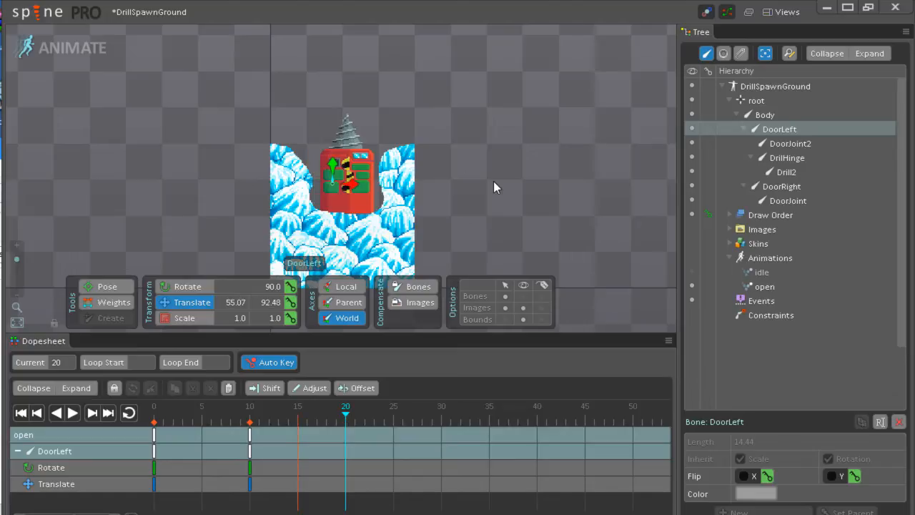
In Setup mode, reparent the DrilHinge bone from DoorLeft to DoorRight and return to Animate mode
click(38, 50)
drag(767, 156, 767, 185)
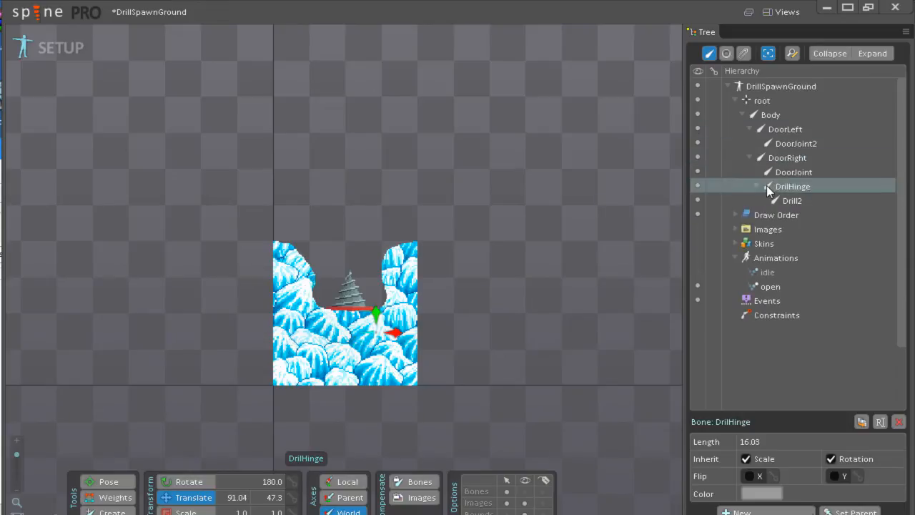
click(71, 54)
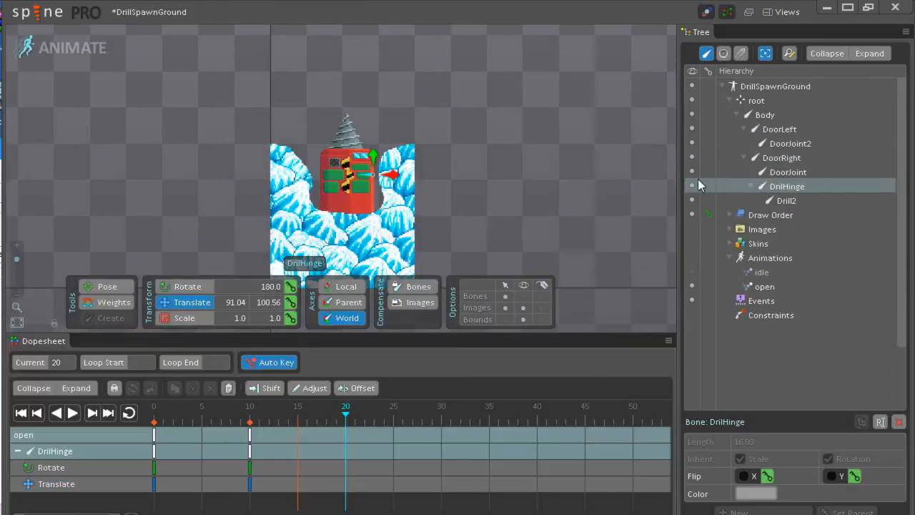
At frame 20, move the DoorLeft bone to about X 38.6, Y 111.5 and rotate DoorJoint2 to about 313.7 degrees
click(781, 131)
drag(537, 231, 510, 210)
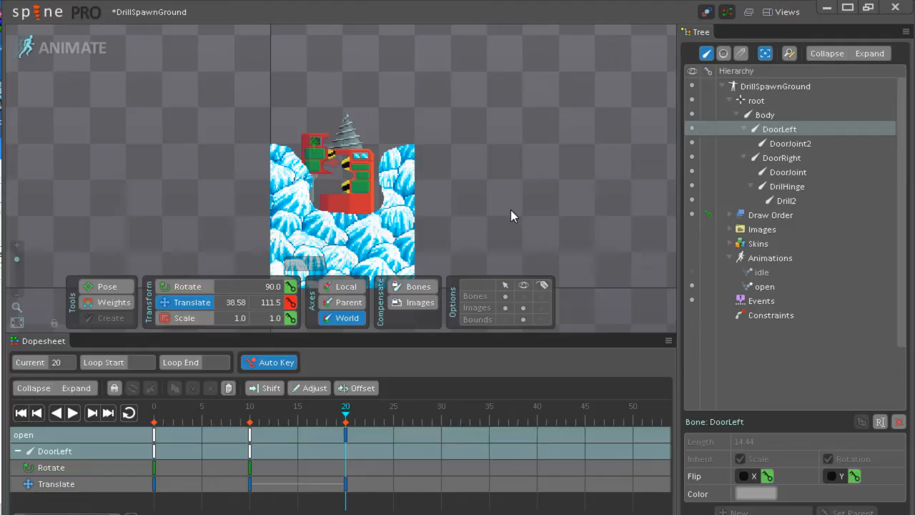
click(781, 143)
key(c)
drag(486, 228, 520, 210)
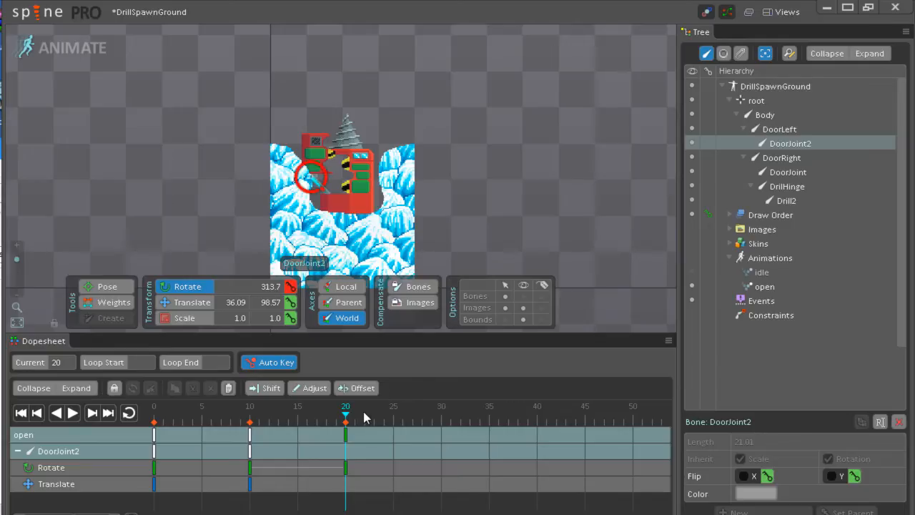
Play the open animation repeatedly from frame 0 to check how the left door opens
drag(345, 418, 79, 455)
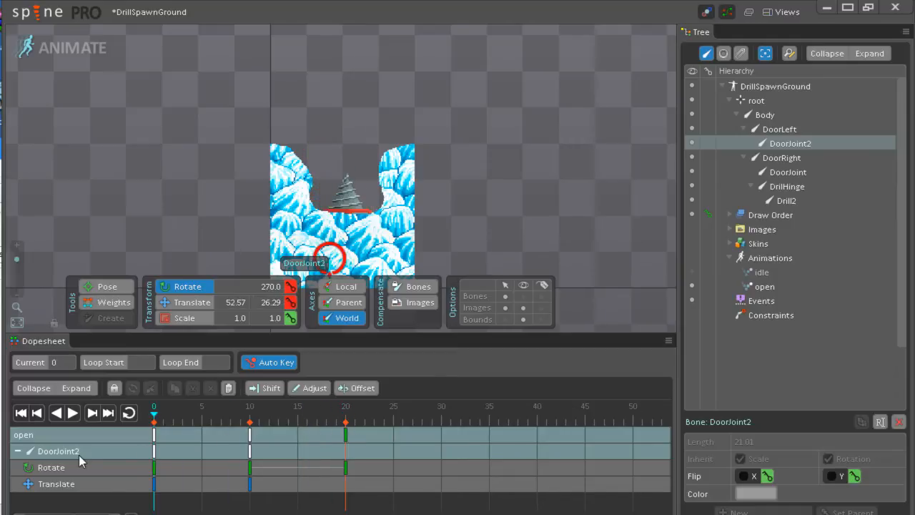
click(73, 412)
click(22, 413)
click(22, 413)
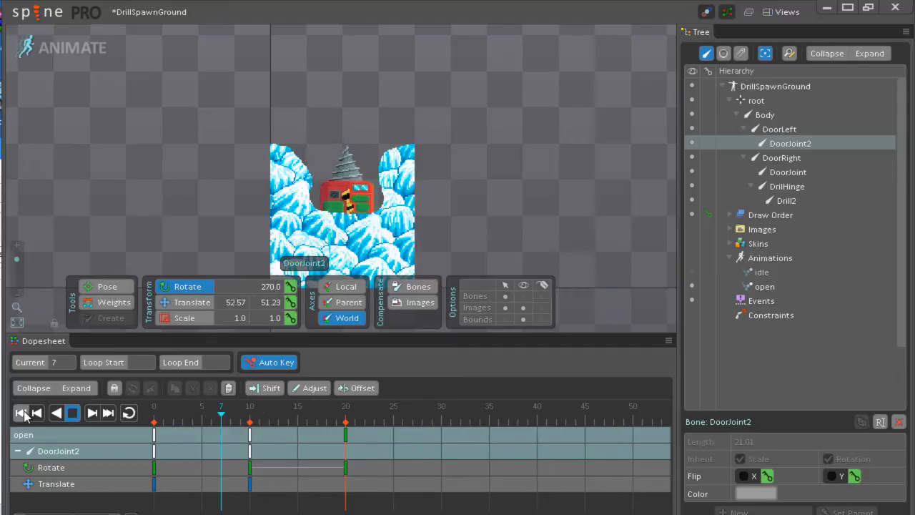
click(22, 412)
click(22, 413)
click(22, 412)
click(22, 413)
click(22, 412)
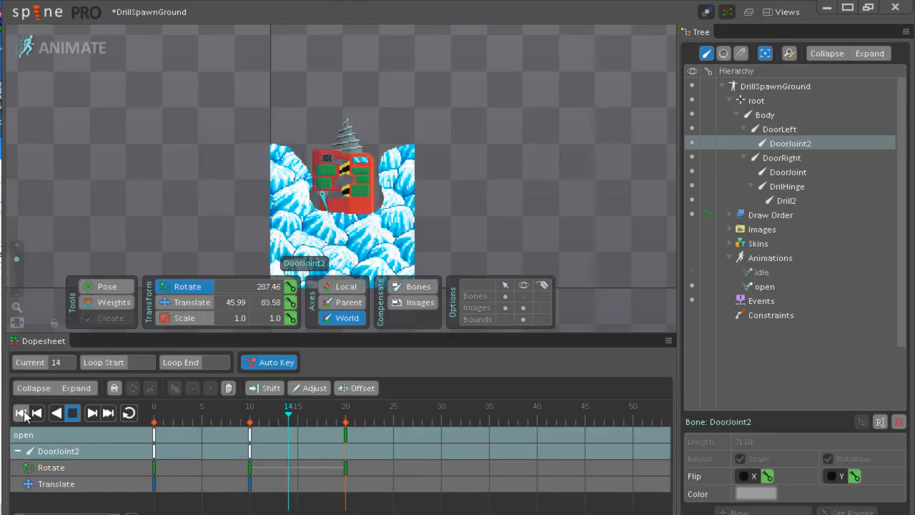
At frame 20, move the DoorRight bone to about X 94.4, Y 109.3 and rotate DoorJoint to about 232 degrees
click(348, 412)
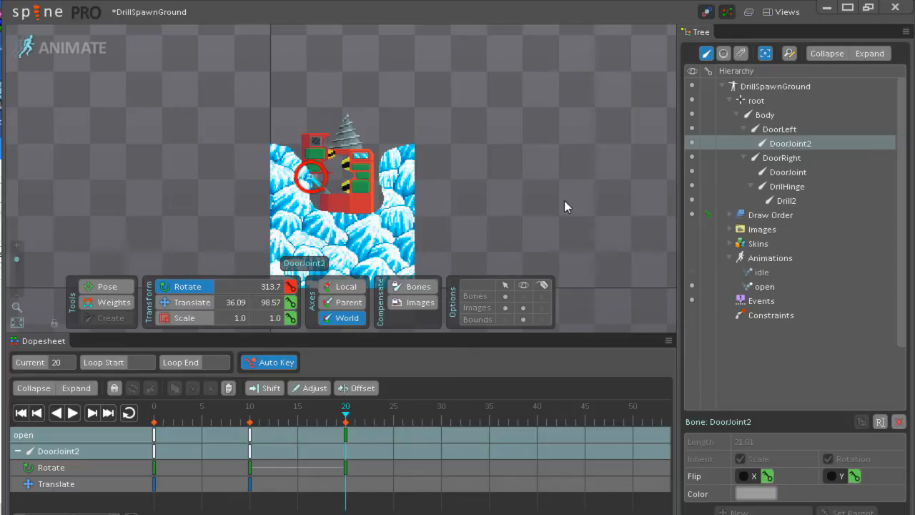
click(761, 158)
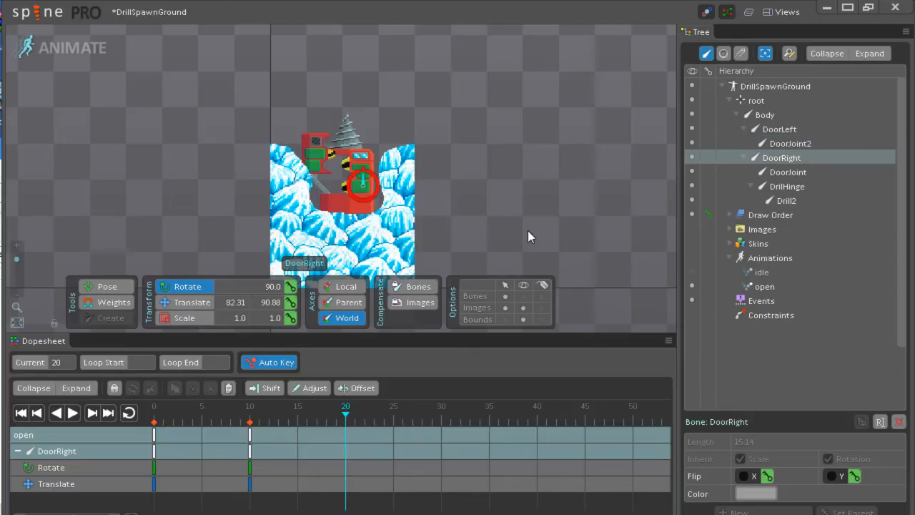
key(v)
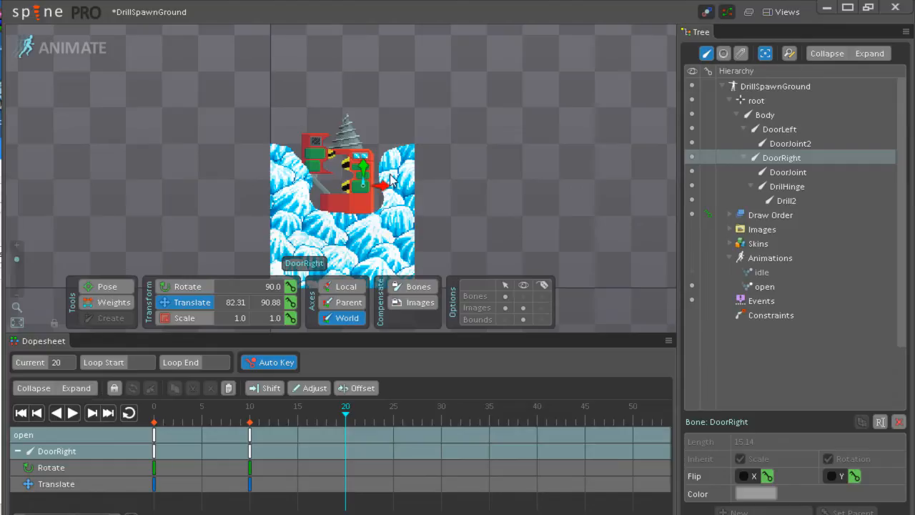
drag(363, 167, 397, 168)
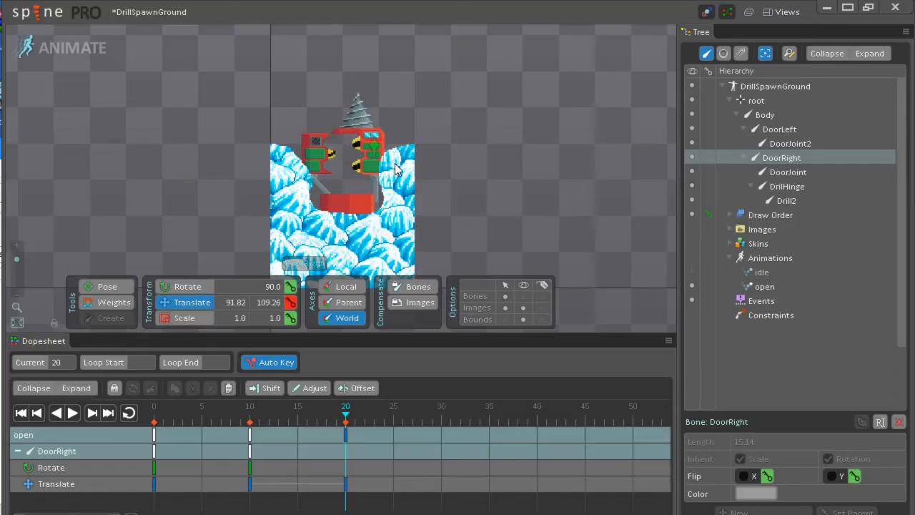
click(781, 171)
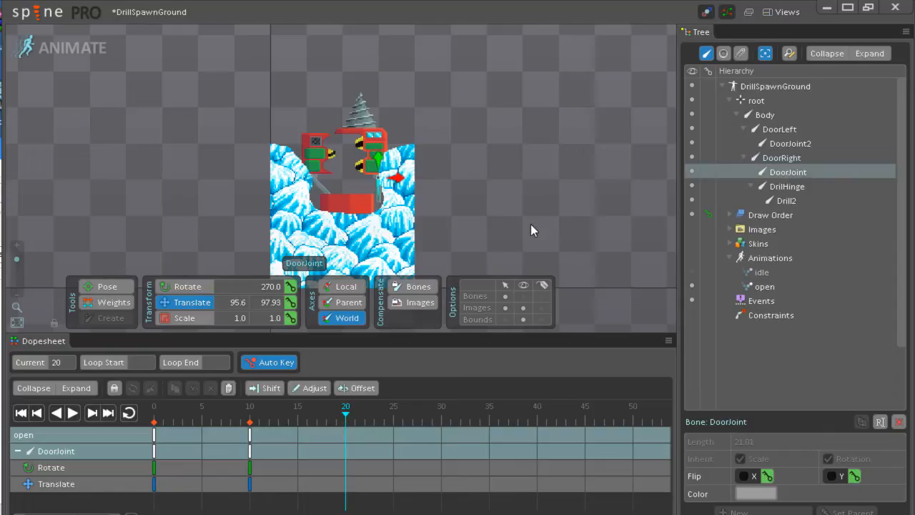
key(c)
drag(530, 231, 418, 238)
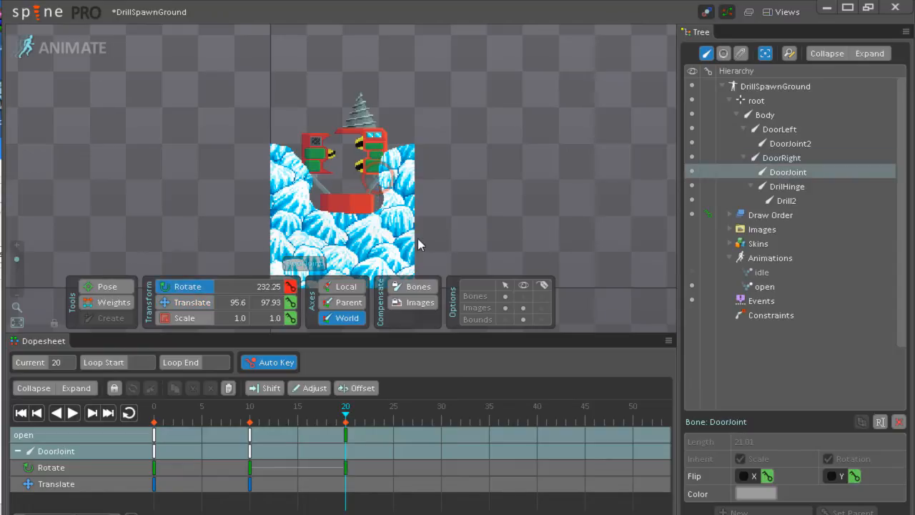
Play the open animation from the start to check the right door's movement
click(22, 413)
click(73, 414)
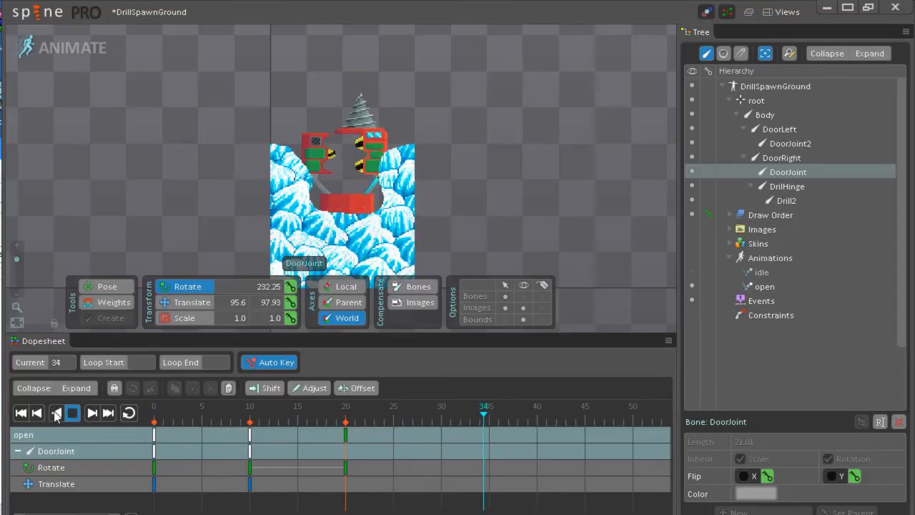
click(20, 413)
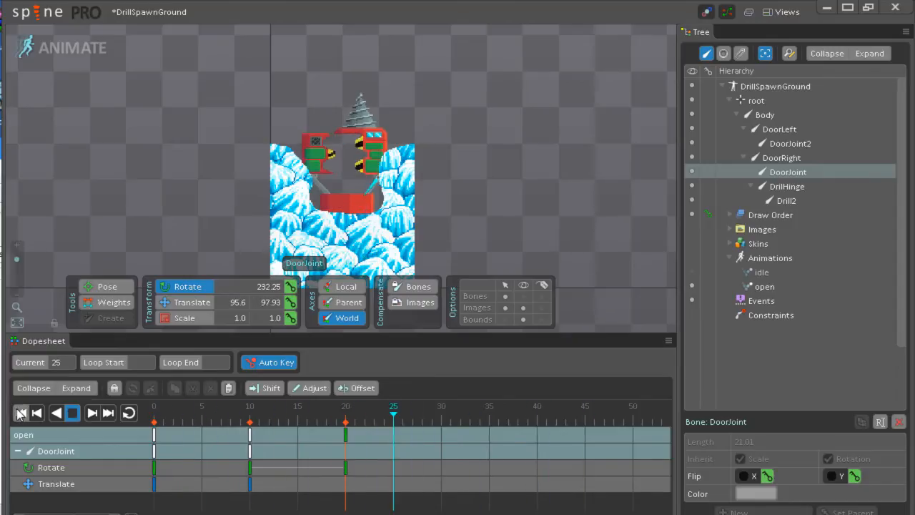
click(72, 413)
At frame 20, lower the DoorRight bone to a Y translation of about 103.6 and rotate DoorJoint to about 230 degrees
click(347, 413)
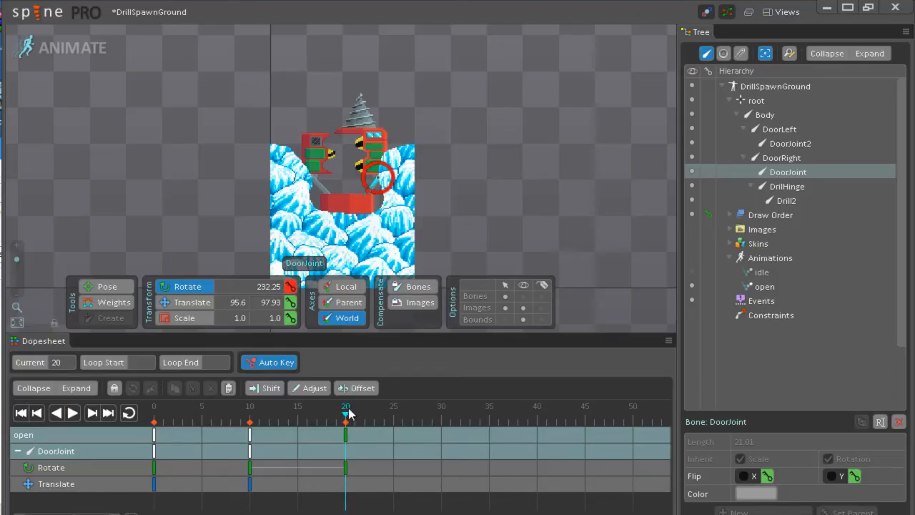
click(782, 157)
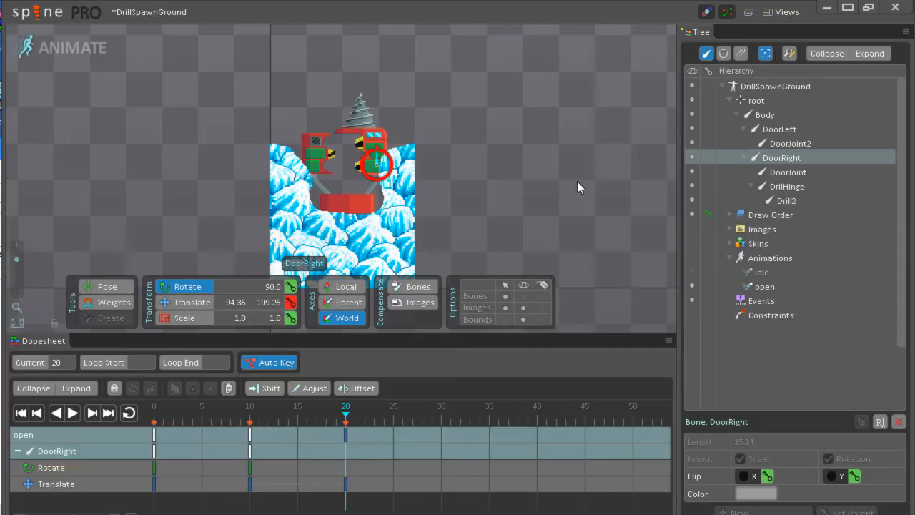
key(v)
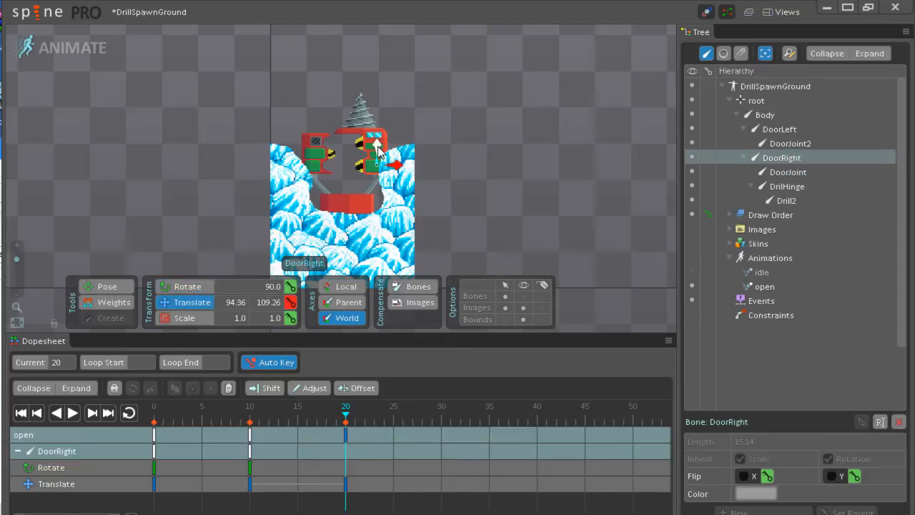
drag(377, 148, 377, 158)
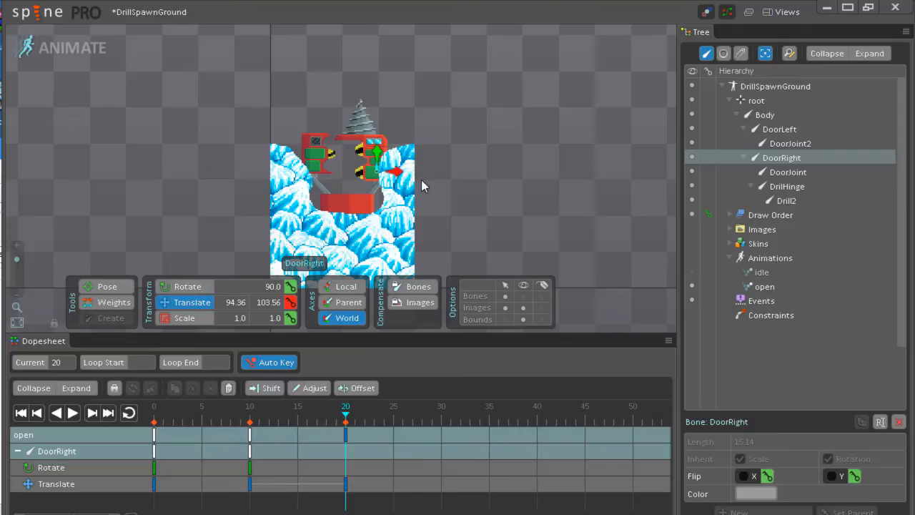
click(742, 171)
key(c)
drag(513, 228, 499, 229)
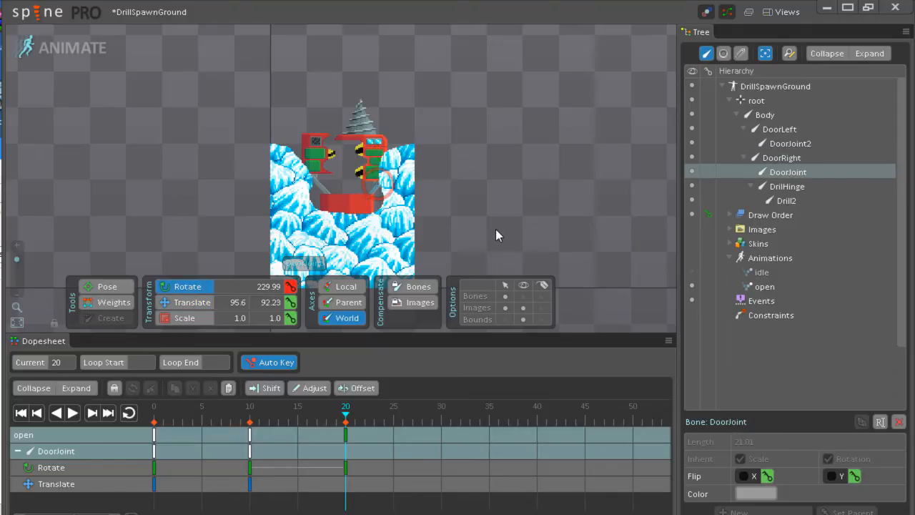
At frame 20, lower the DoorLeft bone to a Y translation of about 103.9 and rotate DoorJoint2 to about 329 degrees
click(762, 129)
key(v)
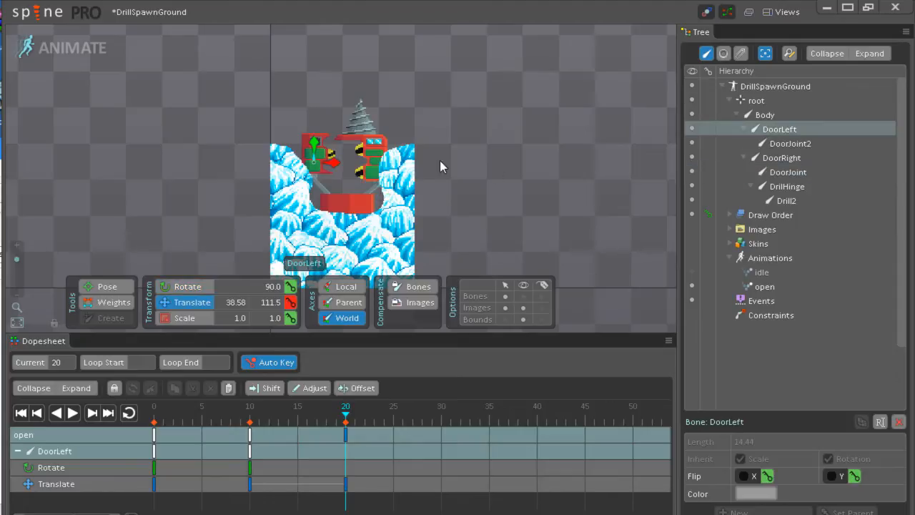
drag(309, 156, 301, 161)
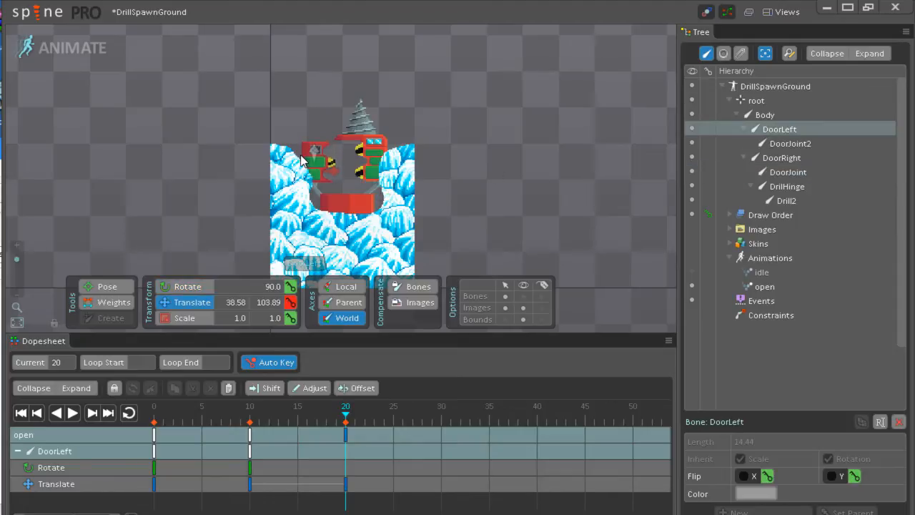
key(c)
key(v)
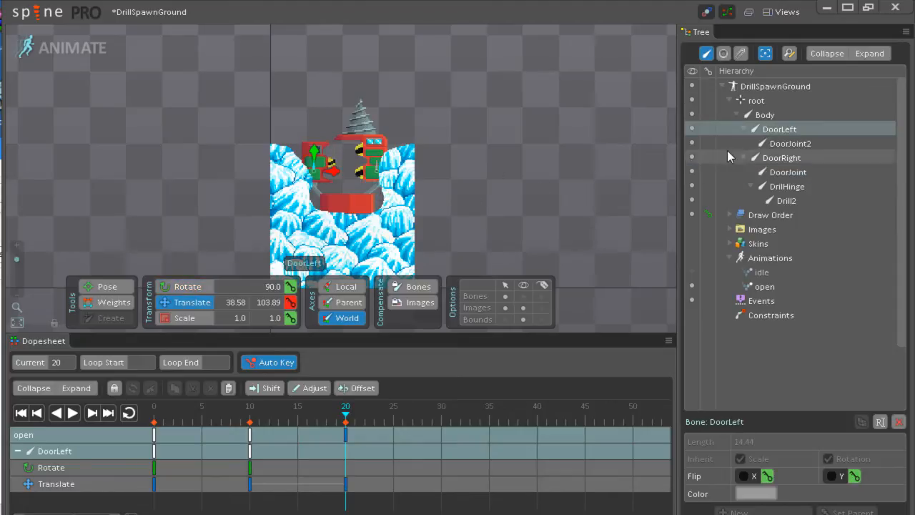
click(764, 145)
key(c)
mouse_move(526, 172)
mouse_down()
mouse_move(524, 217)
mouse_move(534, 167)
mouse_up()
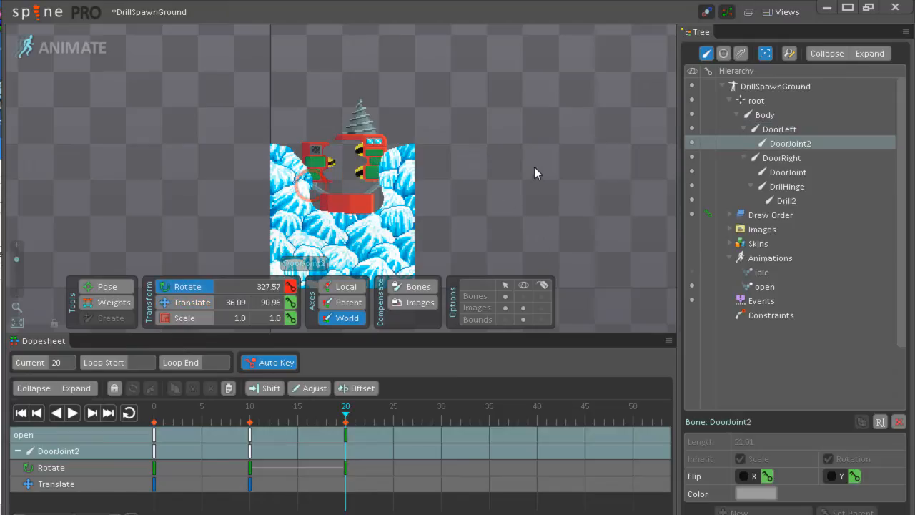
Replay the open animation from frame 0 several times to review both doors opening
click(37, 415)
click(72, 412)
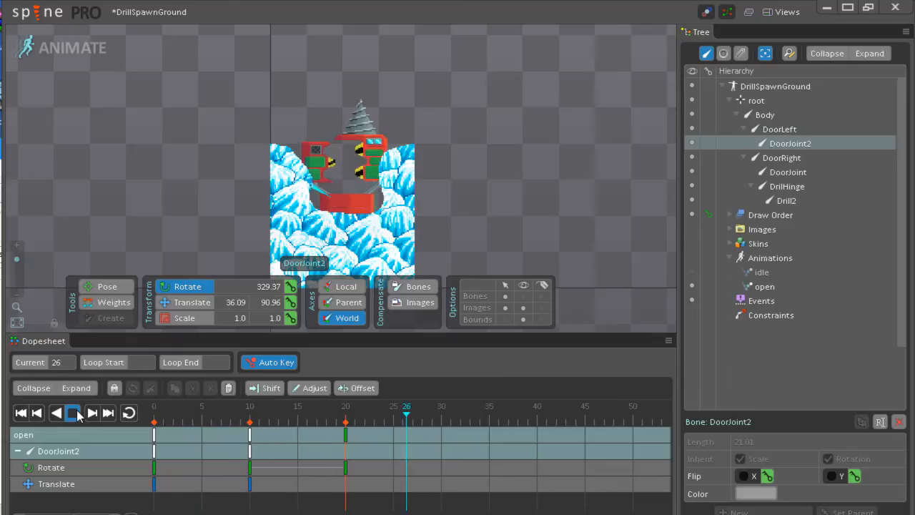
click(21, 413)
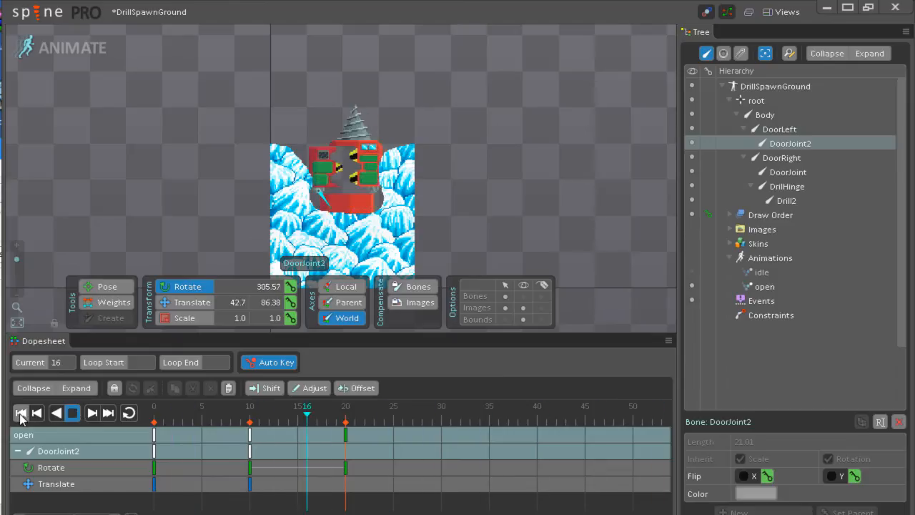
click(21, 413)
click(21, 413)
click(21, 413)
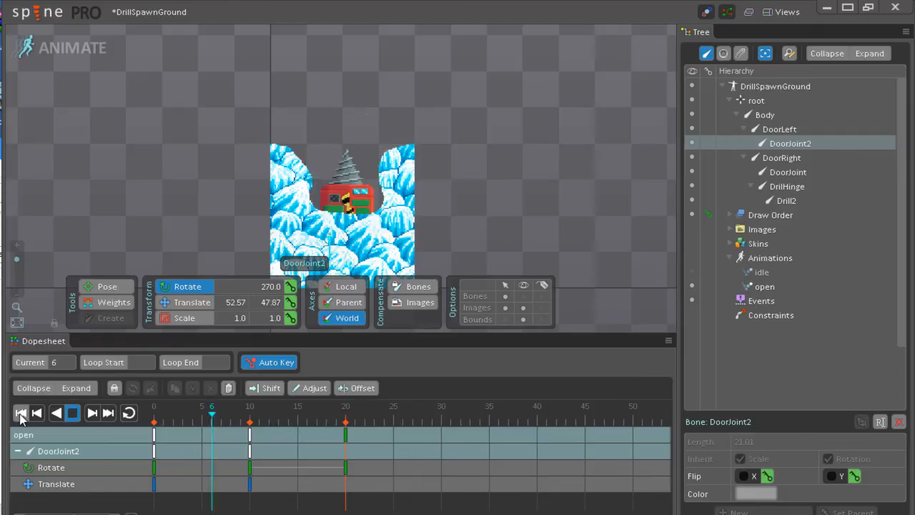
Restart the open animation from frame 0 repeatedly to check the opened machine's interior, and stop playback
click(21, 413)
click(20, 413)
click(20, 413)
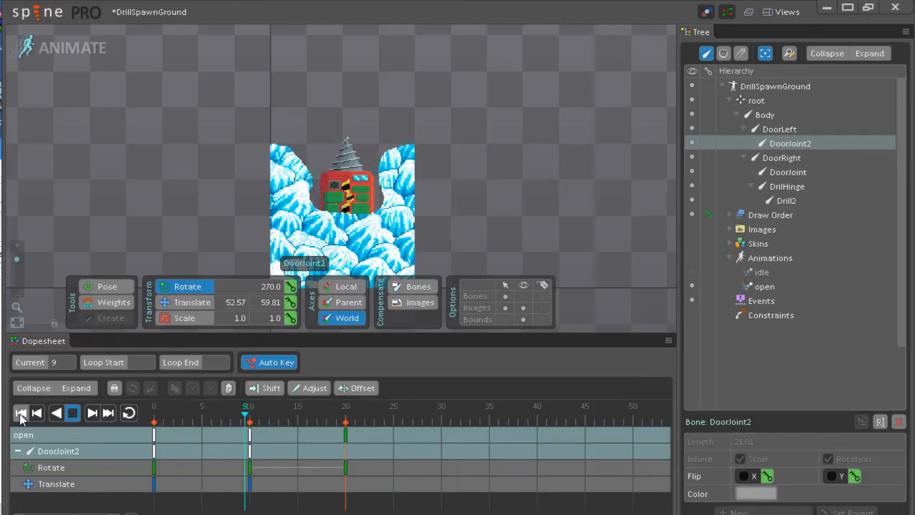
click(20, 413)
click(21, 413)
click(20, 413)
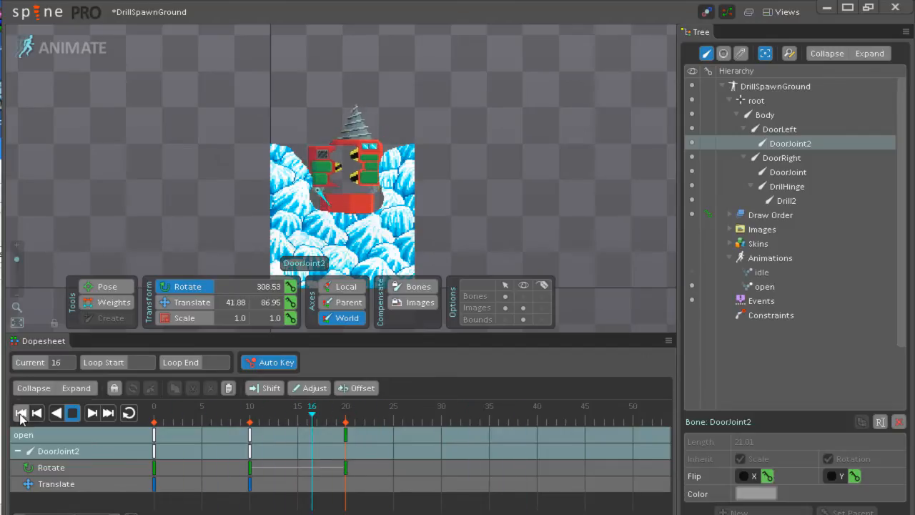
click(21, 413)
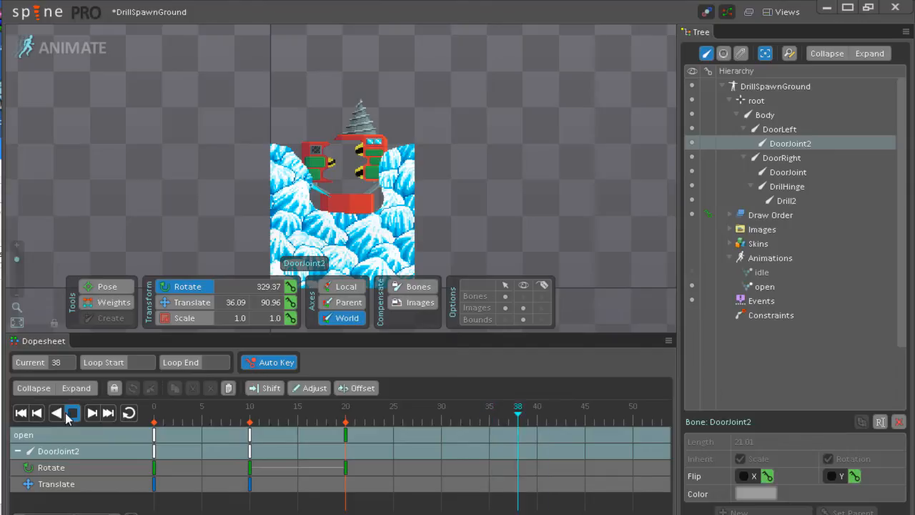
click(72, 416)
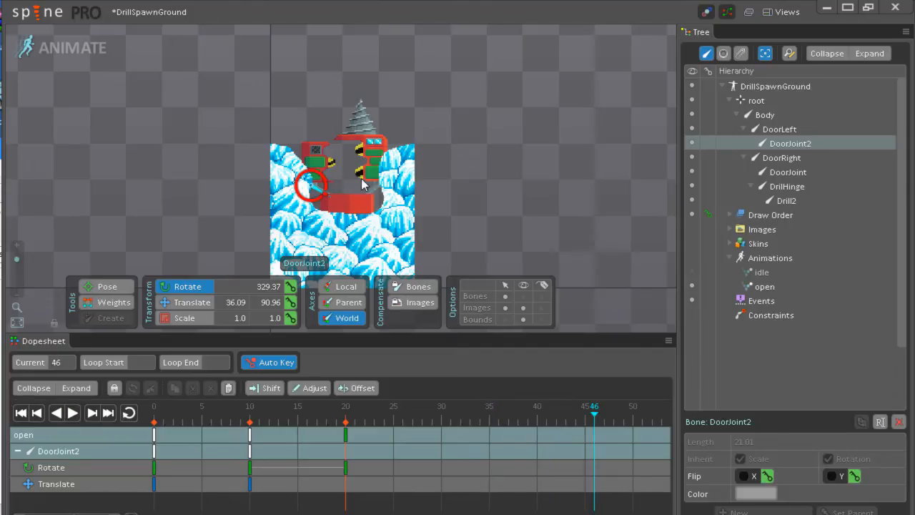
Switch to Photoshop Elements and bring up the DrillSpawnGround.psd document
key(alt+Tab)
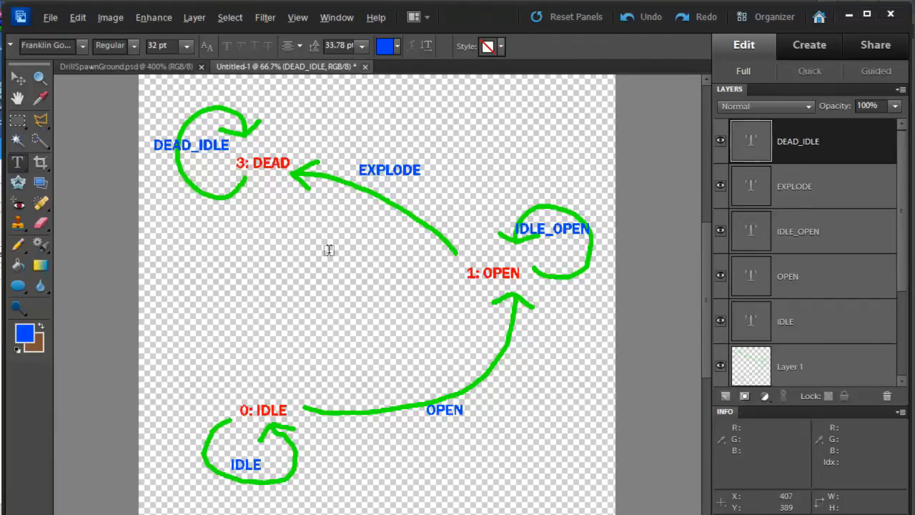
key(alt)
click(105, 73)
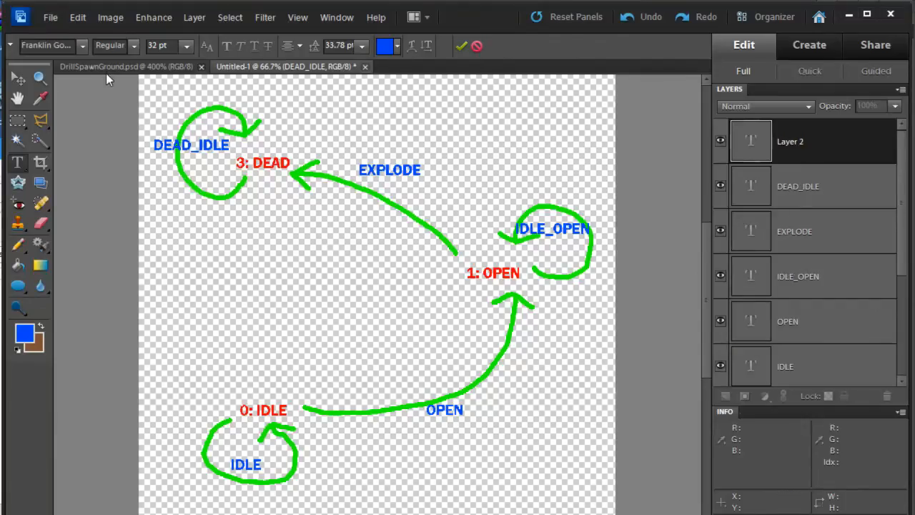
click(476, 47)
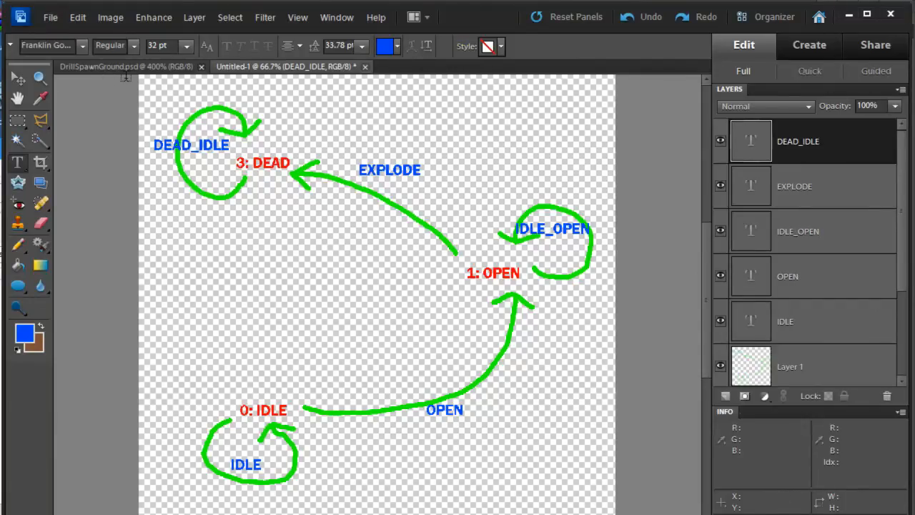
click(105, 67)
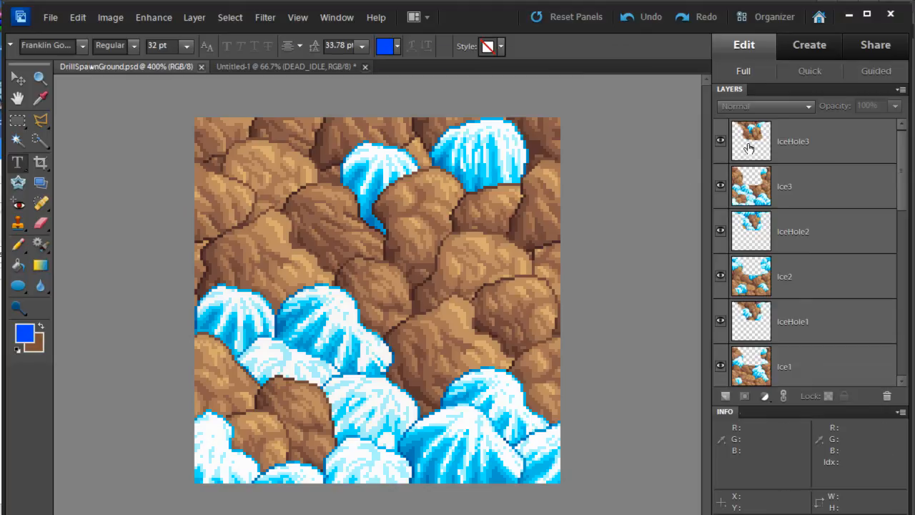
Hide the ice and rock layers covering the drill machine and select the Body layer
drag(730, 146, 729, 365)
drag(904, 208, 901, 271)
click(722, 228)
drag(725, 228, 724, 323)
drag(903, 254, 908, 304)
click(812, 209)
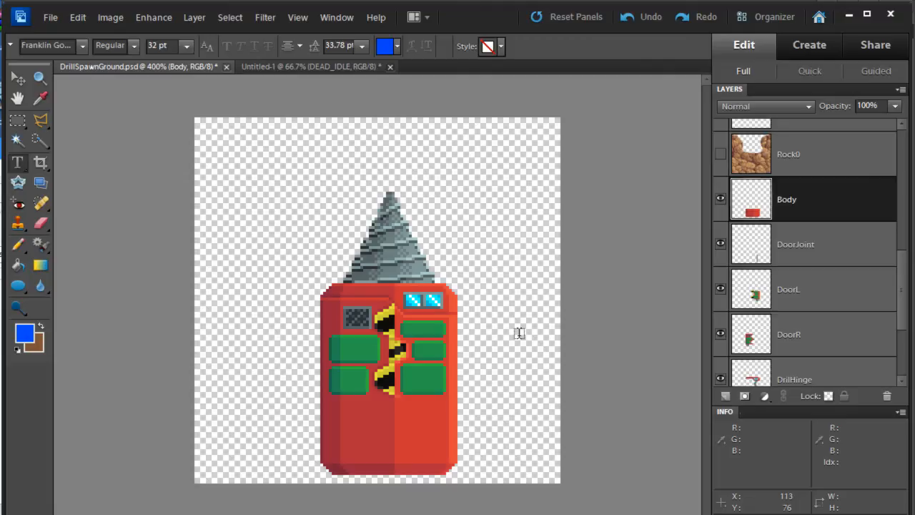
Outline the Body layer's pixels with a selection and examine how far they extend behind the doors
key(ctrl+plus)
key(ctrl+plus)
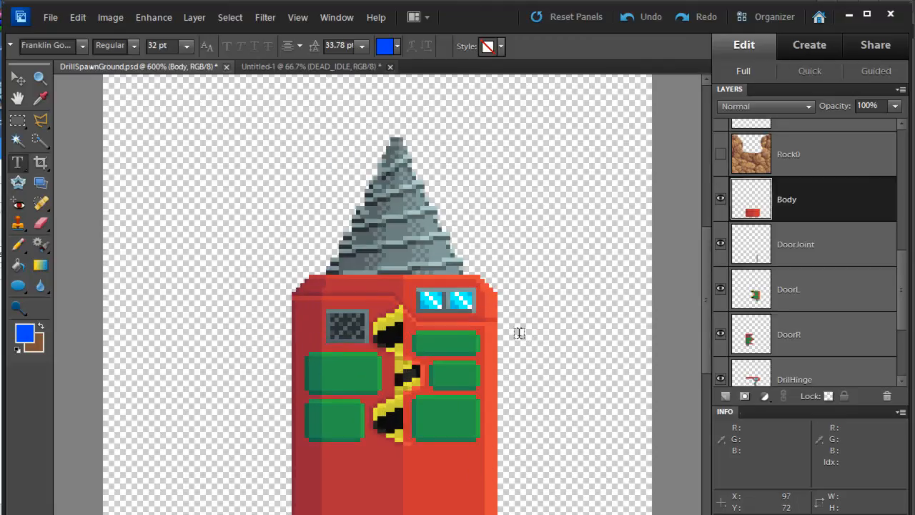
drag(555, 440, 556, 308)
ctrl+click(758, 210)
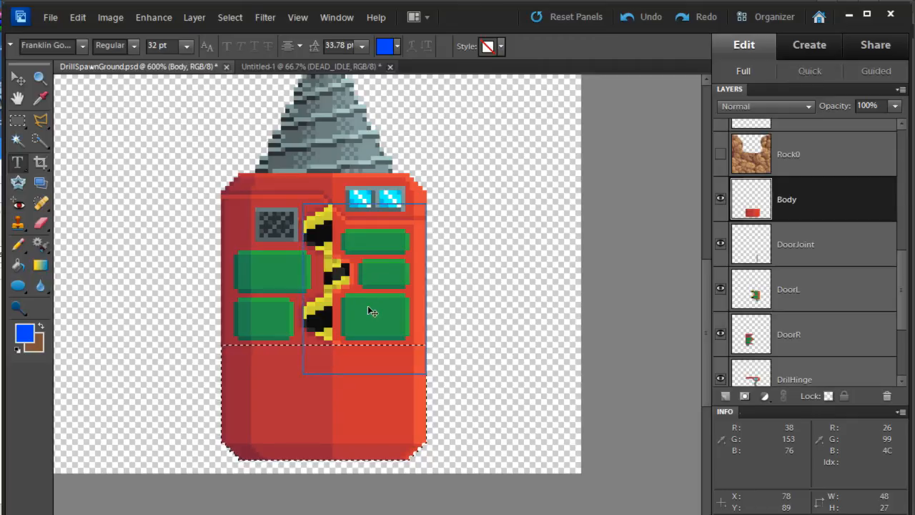
key(ctrl+plus)
key(ctrl+plus)
key(ctrl+plus)
drag(441, 429, 519, 347)
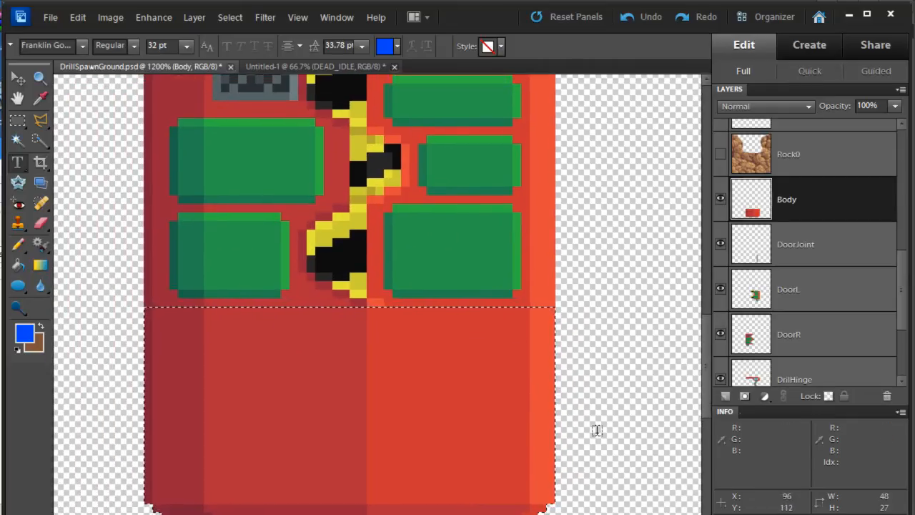
drag(582, 326, 594, 444)
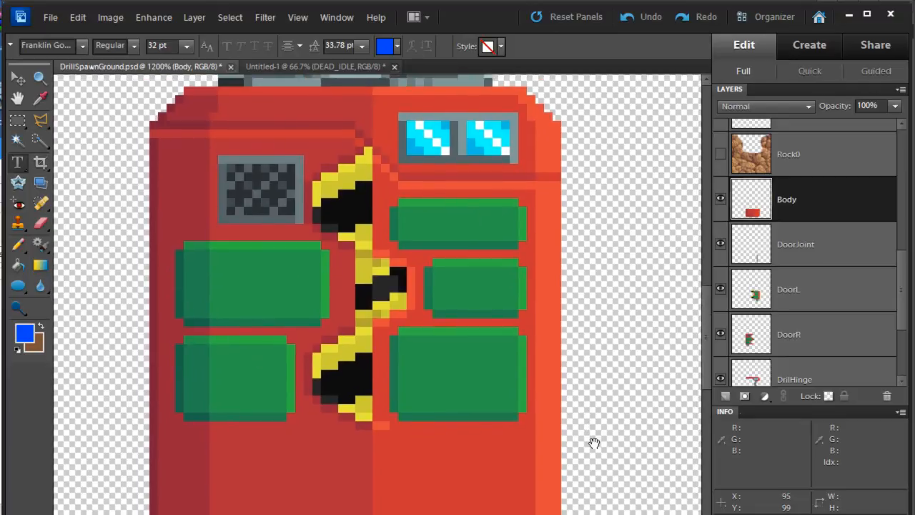
Outline a narrow column with a rounded top over the door seam on Body, using a 1 px Pencil in the window frame's light grey
key(n)
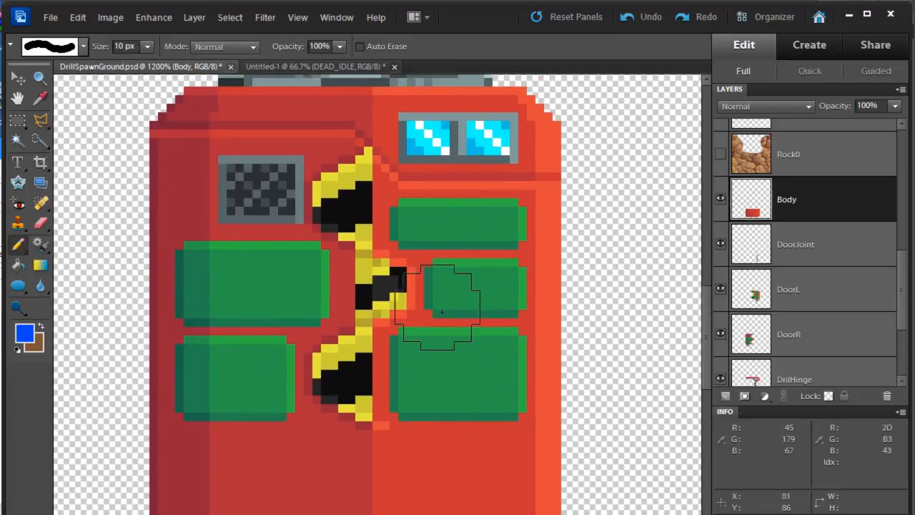
key(bracketleft)
key(bracketleft)
key(bracketleft)
key(bracketleft)
key(bracketleft)
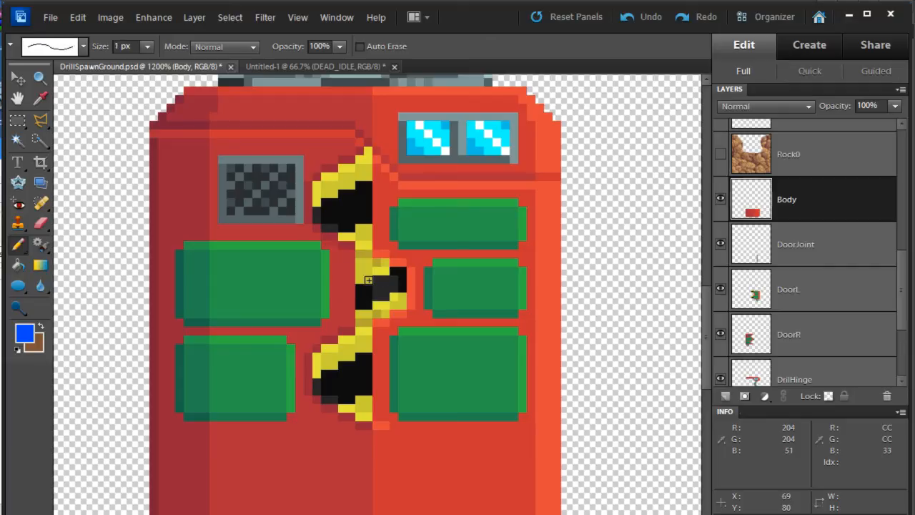
alt+click(470, 112)
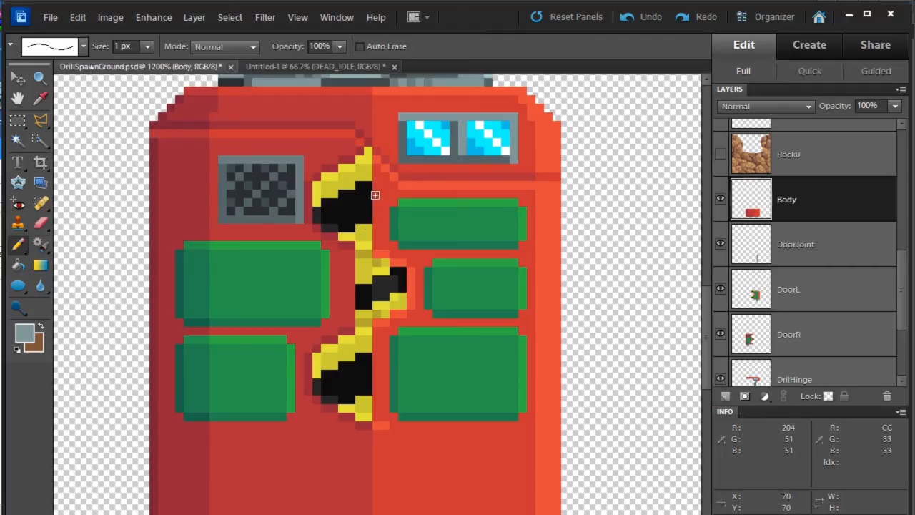
click(375, 194)
click(363, 194)
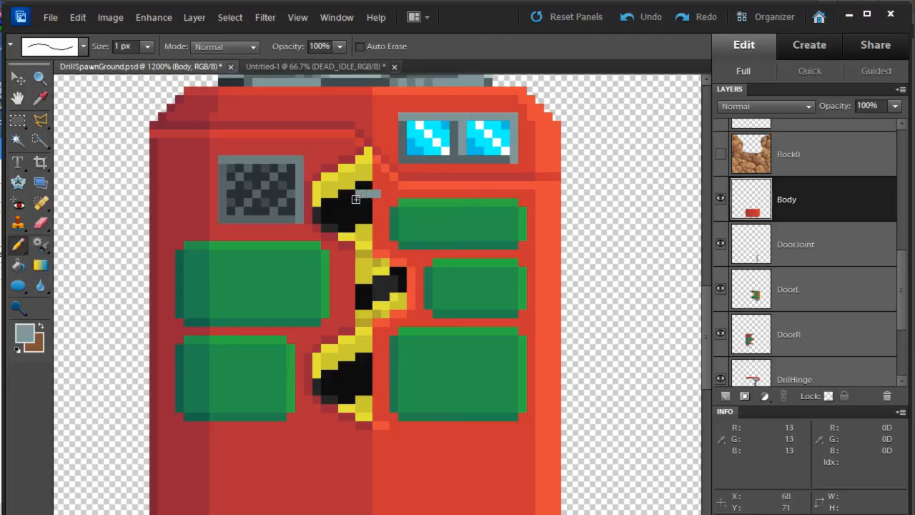
drag(341, 216, 328, 339)
drag(398, 213, 398, 365)
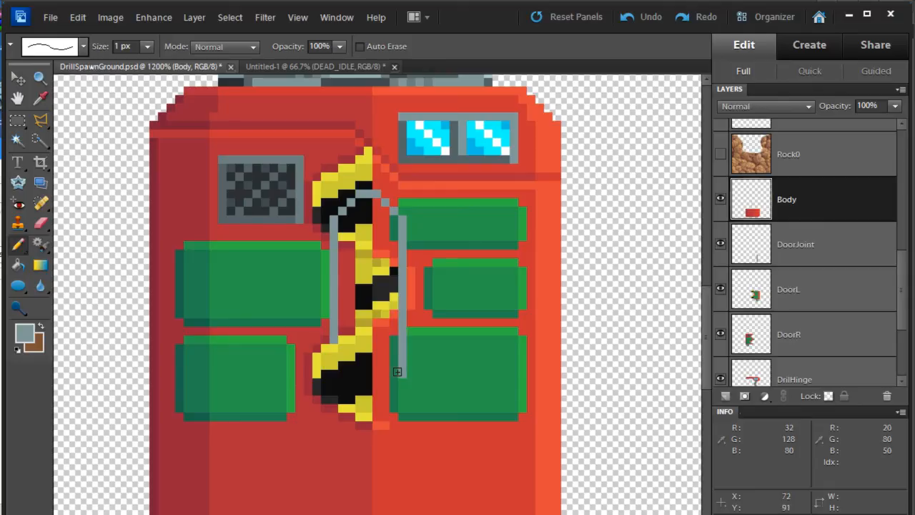
Extend both sides of the column outline down to the red base and fill the enclosed area with light grey
ctrl+click(745, 204)
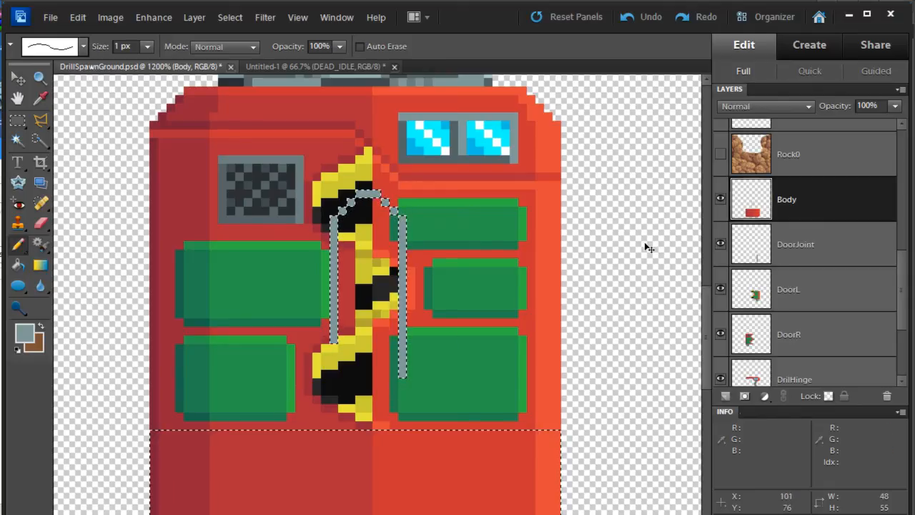
drag(406, 379, 406, 421)
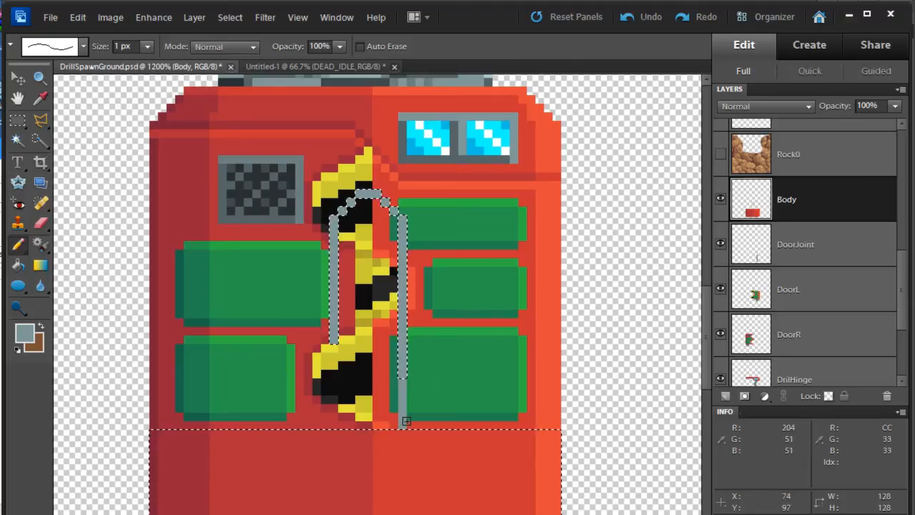
drag(333, 349, 334, 425)
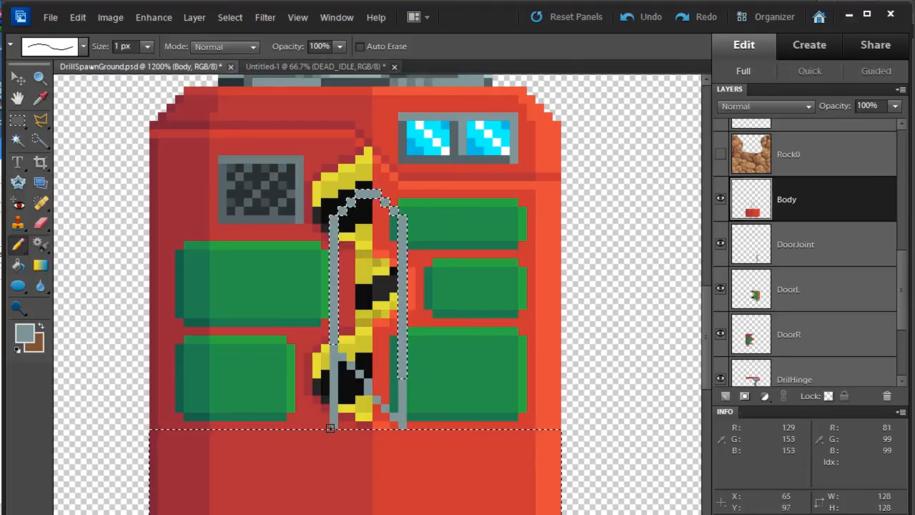
key(ctrl+d)
key(k)
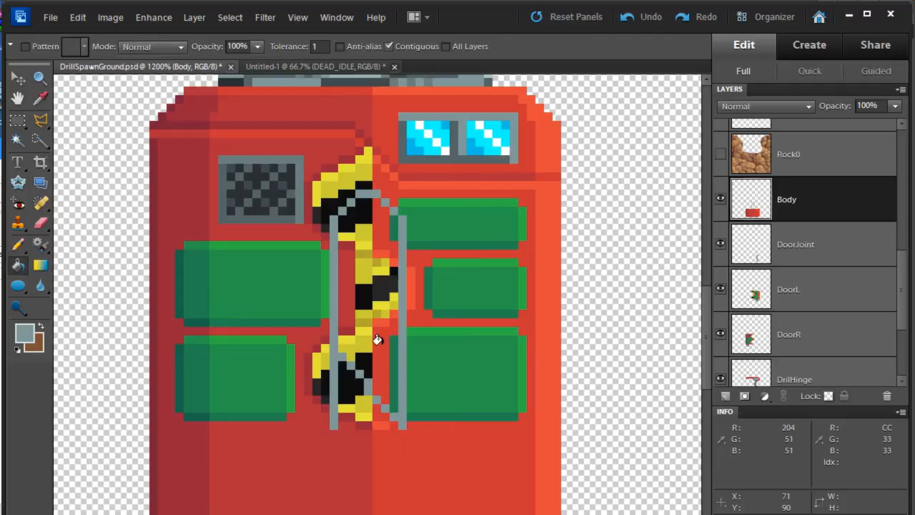
click(365, 276)
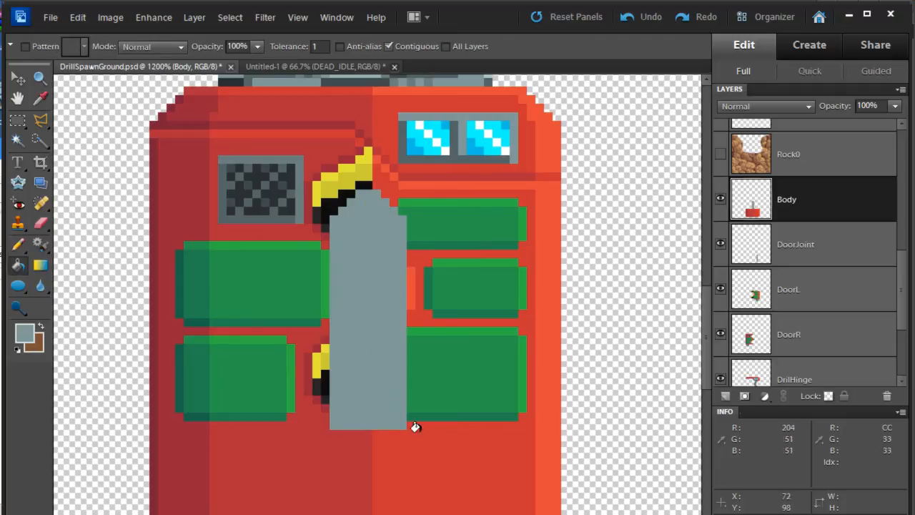
Continue the column down the red base to the shaded bottom band and fill it with the same light grey
drag(429, 441, 406, 399)
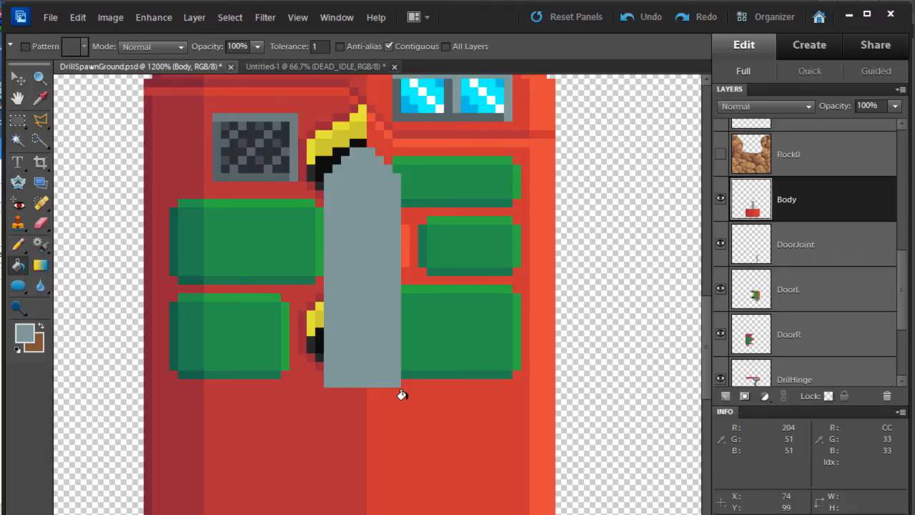
drag(374, 454, 357, 299)
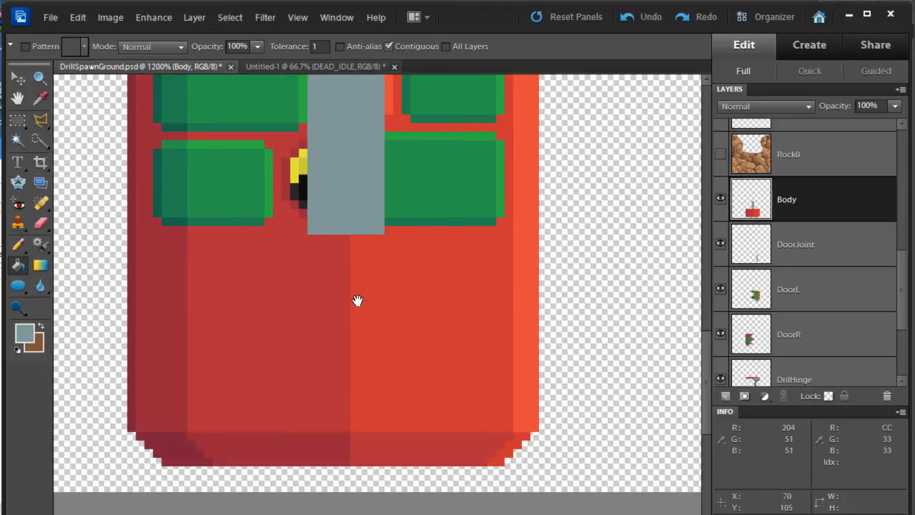
key(n)
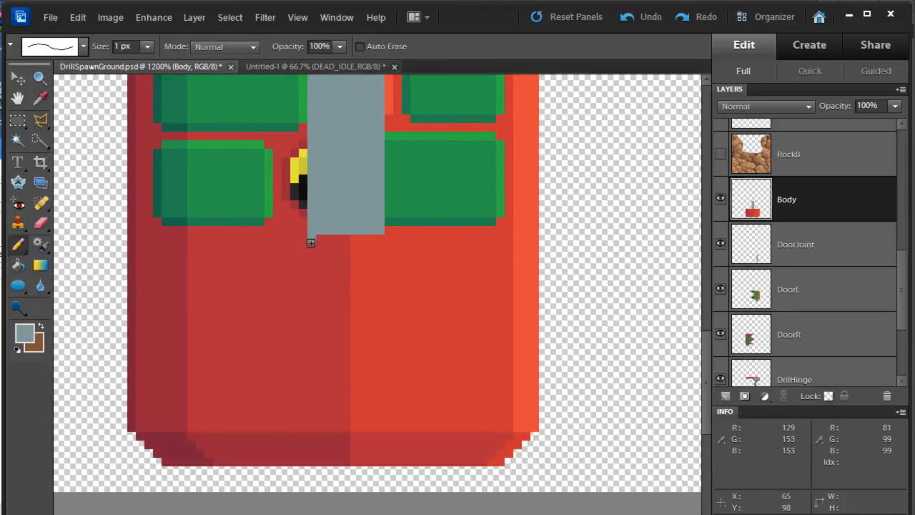
drag(310, 239, 316, 407)
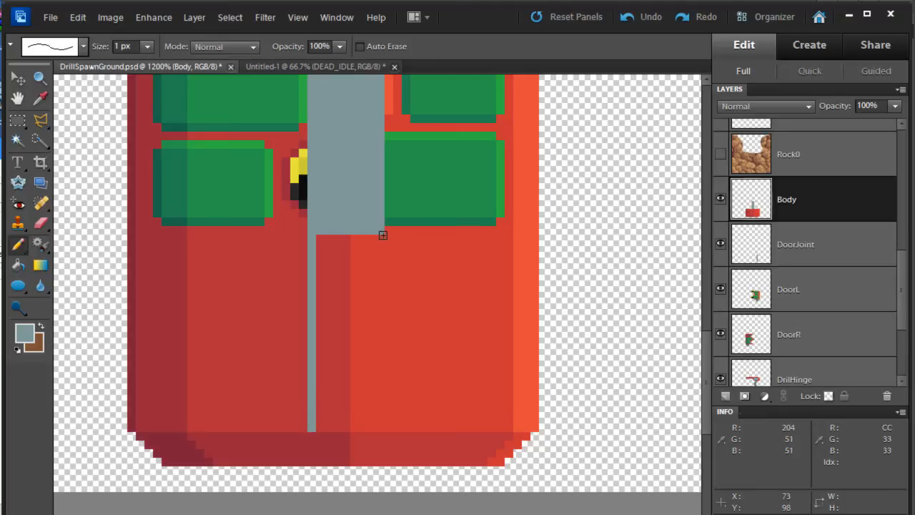
mouse_move(379, 239)
mouse_down()
mouse_move(379, 424)
mouse_move(320, 428)
mouse_up()
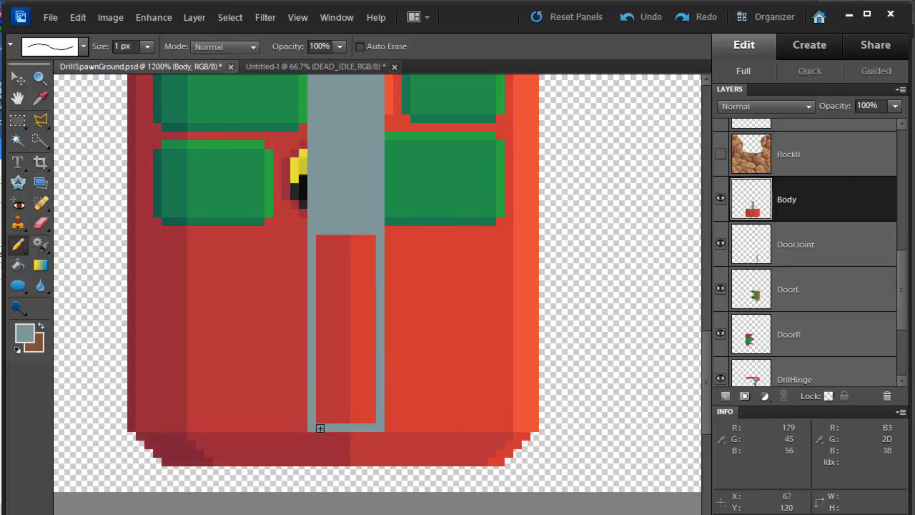
key(k)
click(343, 292)
click(364, 251)
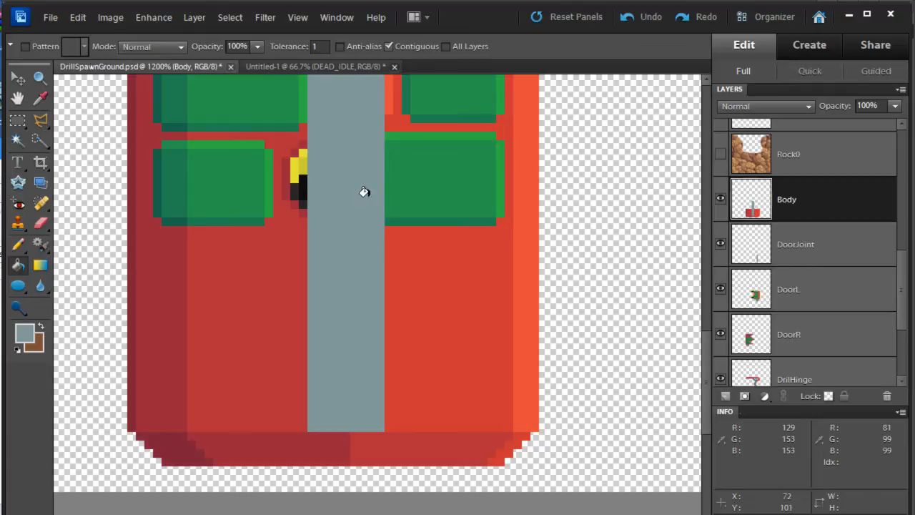
Select the whole light grey column and contract the selection by one pixel
drag(364, 251, 384, 394)
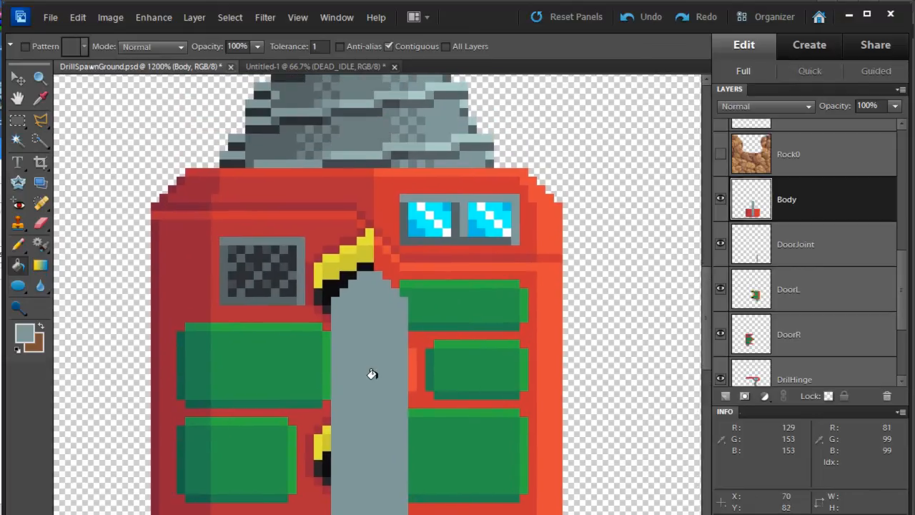
mouse_move(371, 335)
mouse_down()
mouse_move(374, 399)
mouse_move(368, 246)
mouse_up()
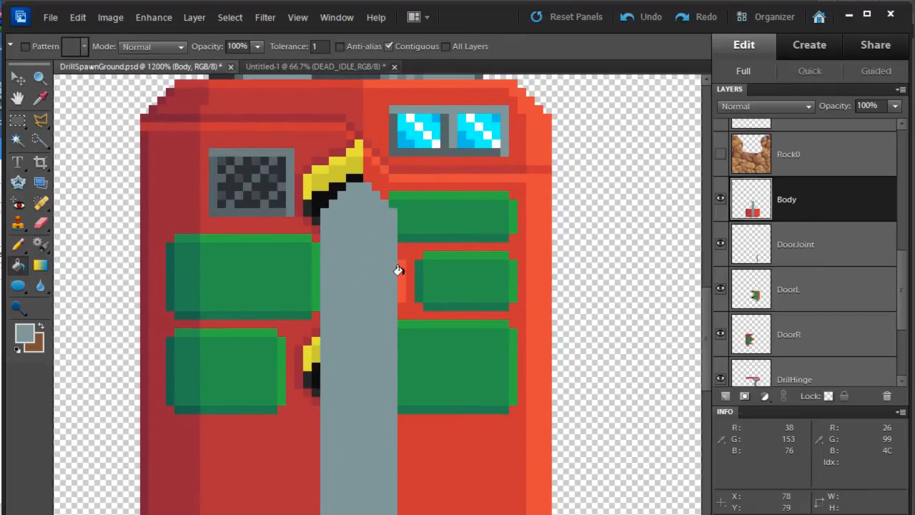
key(w)
click(384, 259)
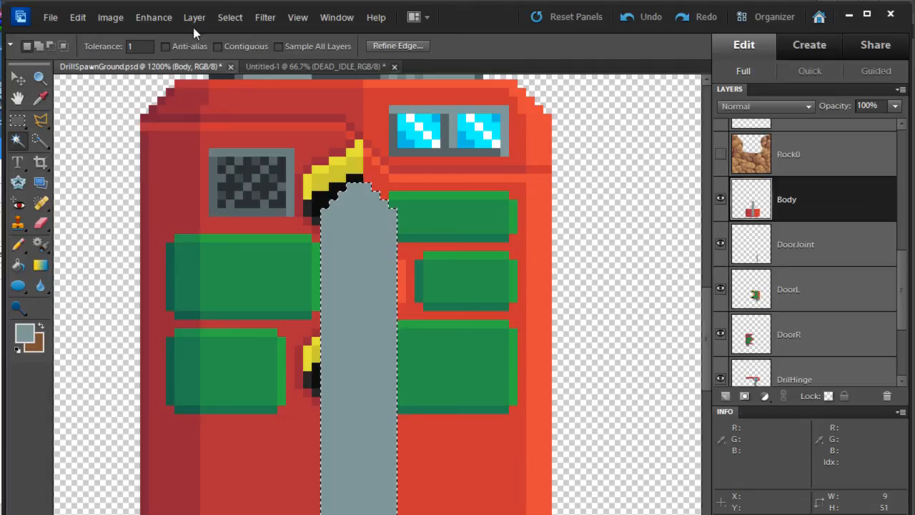
click(230, 18)
mouse_move(242, 178)
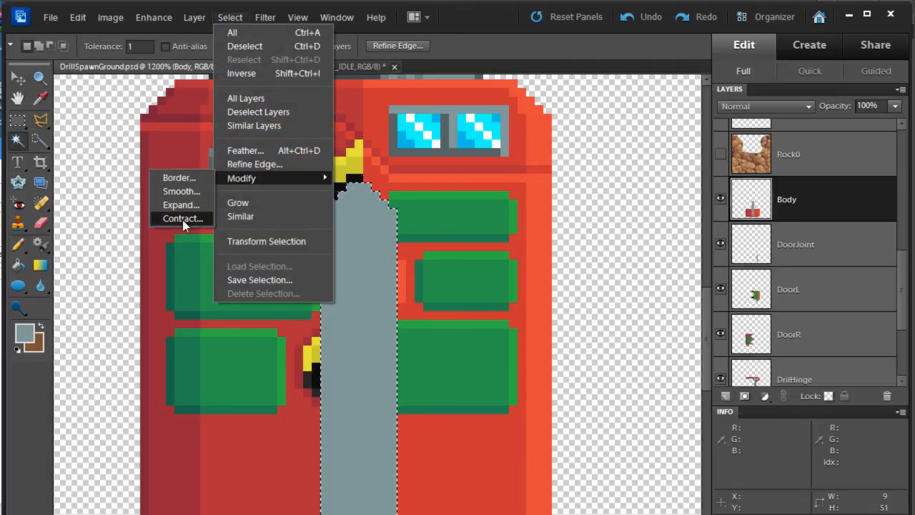
click(180, 217)
click(322, 249)
scroll(379, 208, up, 5)
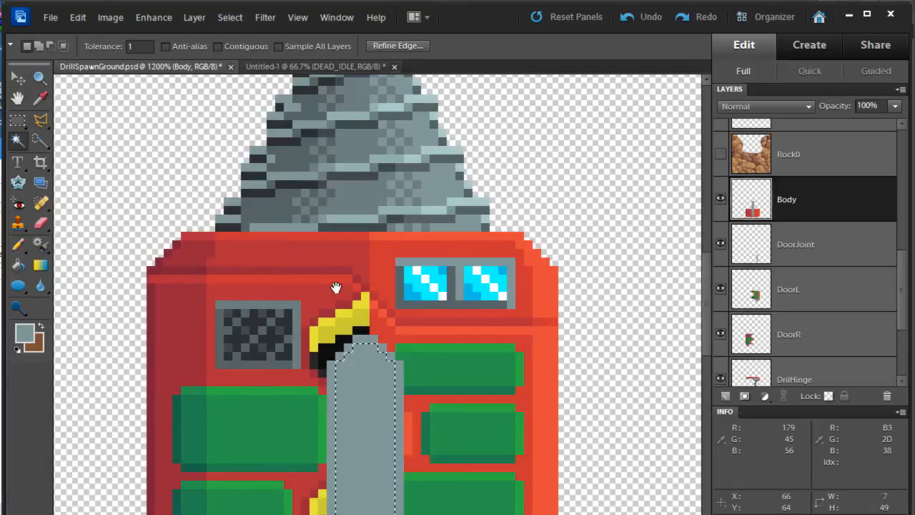
Fill the contracted selection with the mid grey sampled from the drill
key(k)
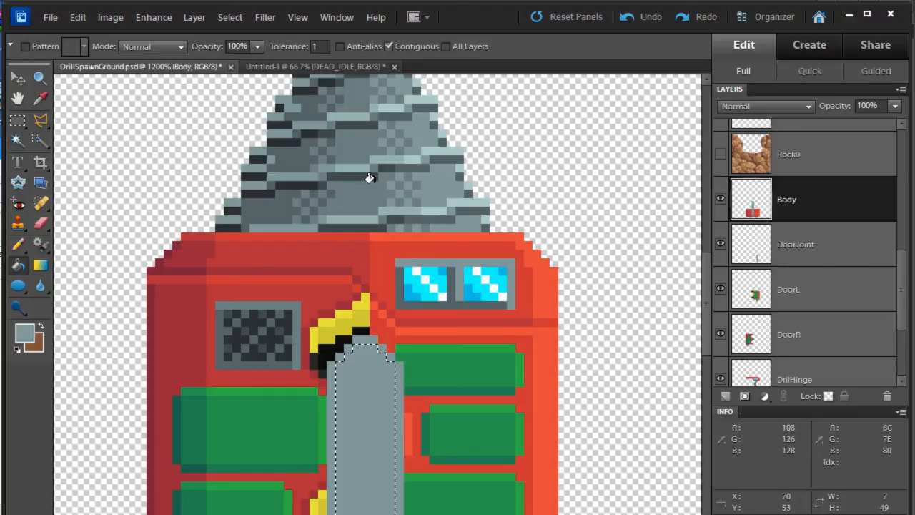
alt+click(360, 146)
click(363, 384)
drag(368, 427, 350, 250)
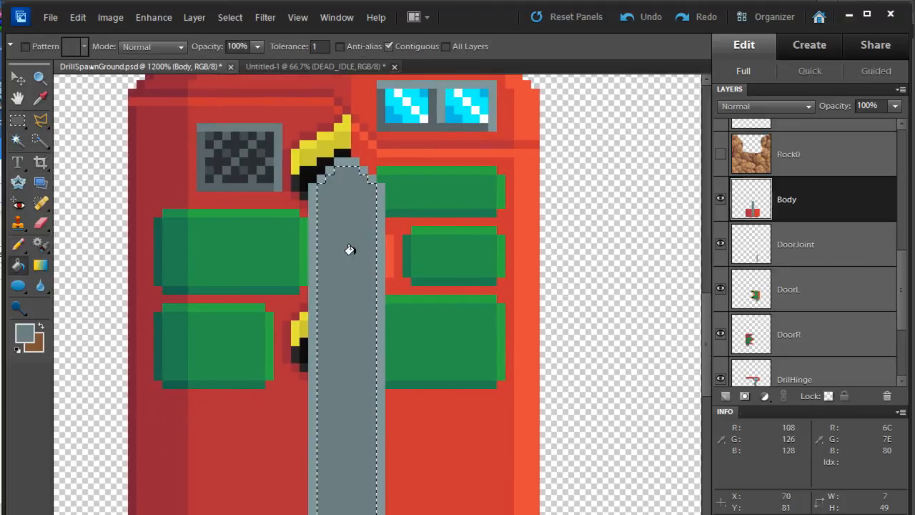
Select the column's light grey border and shade its left edge in a darker grey with the 1 px Pencil
key(w)
click(316, 200)
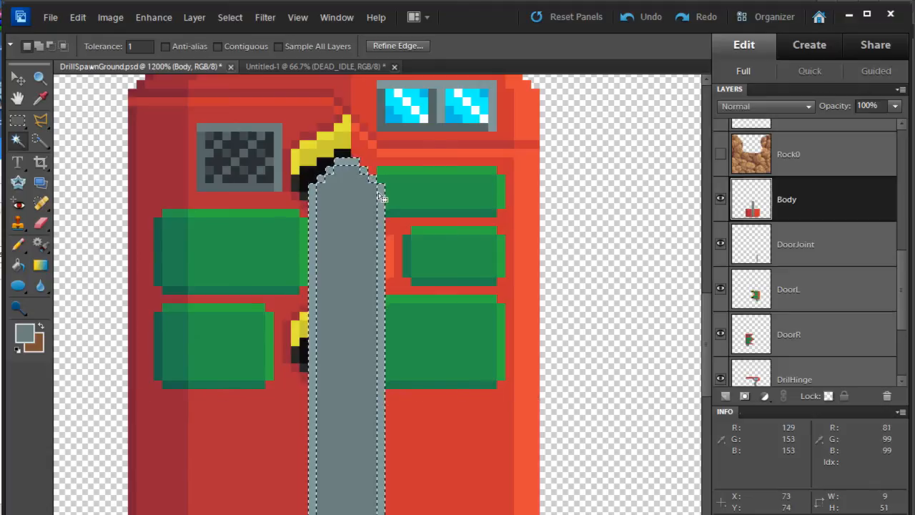
key(n)
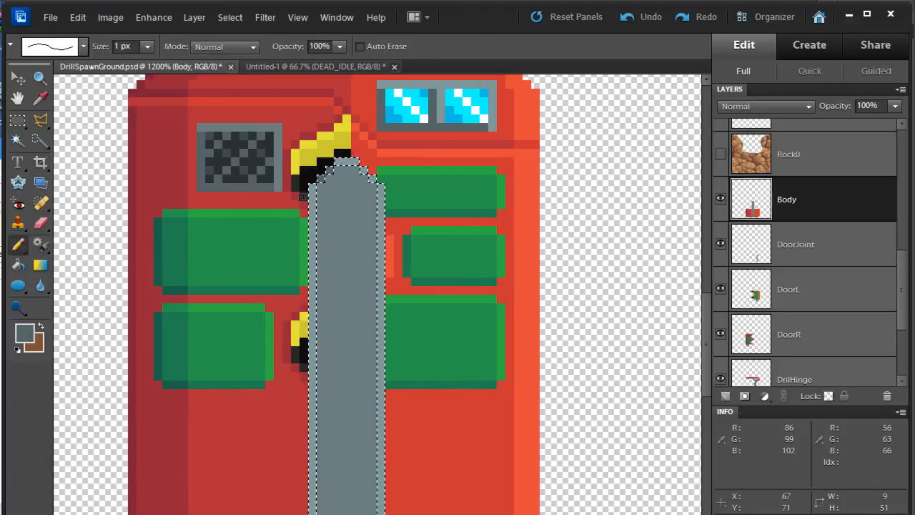
scroll(359, 301, down, 10)
scroll(357, 300, up, 5)
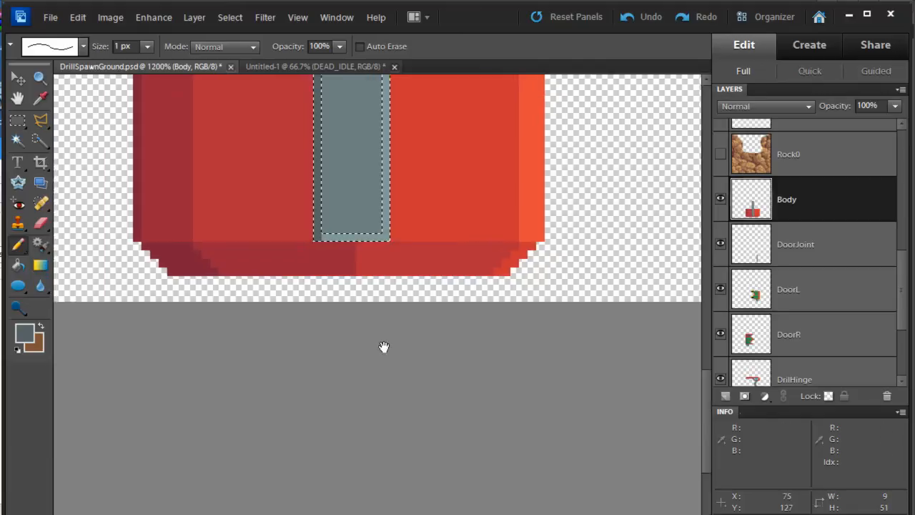
scroll(418, 131, up, 5)
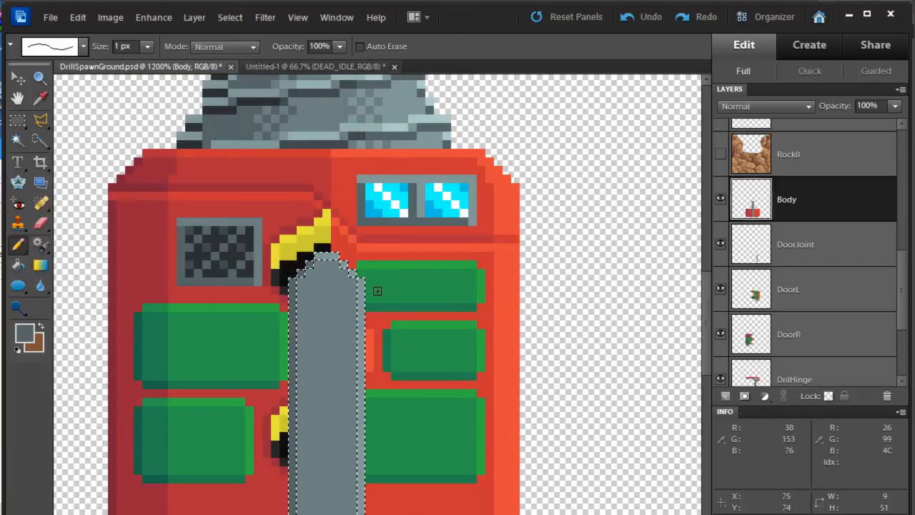
Draw a small bevelled panel near the top of the gray pillar using its light and dark gray shades
key(ctrl+d)
scroll(369, 364, down, 2)
scroll(380, 228, down, 2)
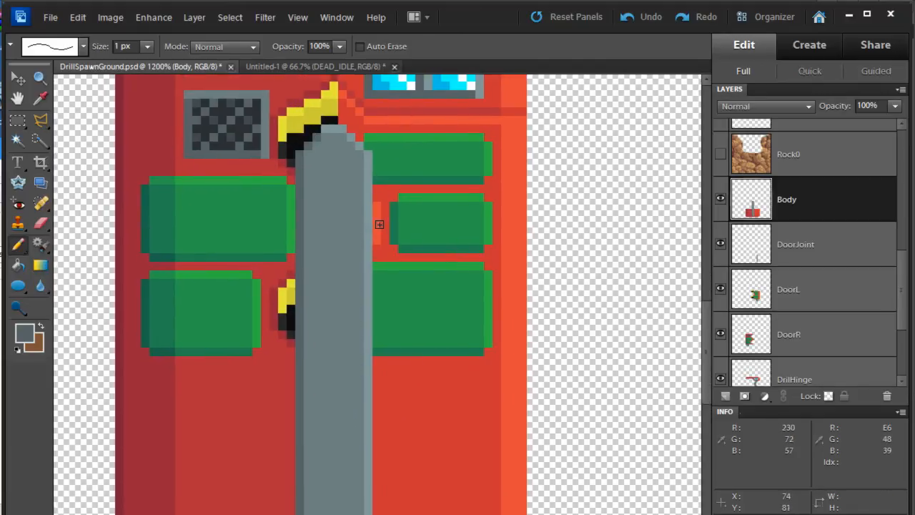
mouse_move(359, 292)
mouse_down()
mouse_move(374, 378)
mouse_move(370, 419)
mouse_move(353, 294)
mouse_up()
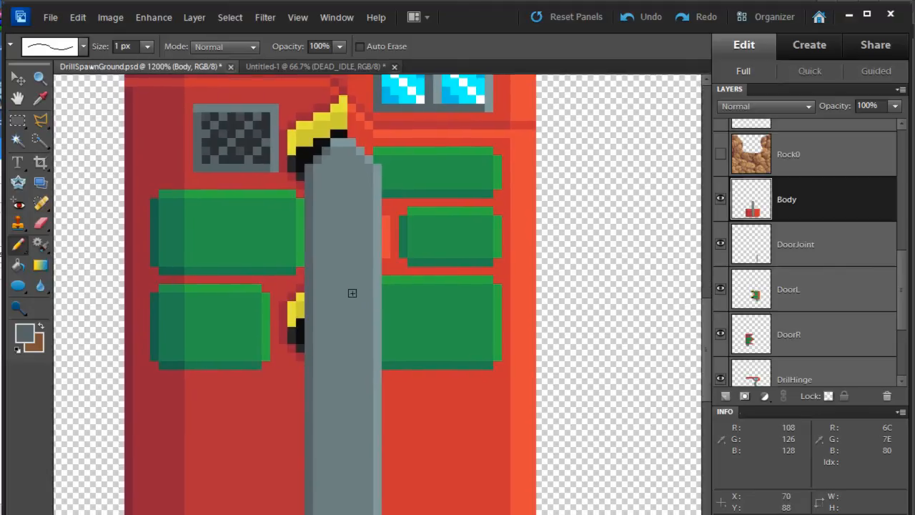
scroll(344, 251, up, 2)
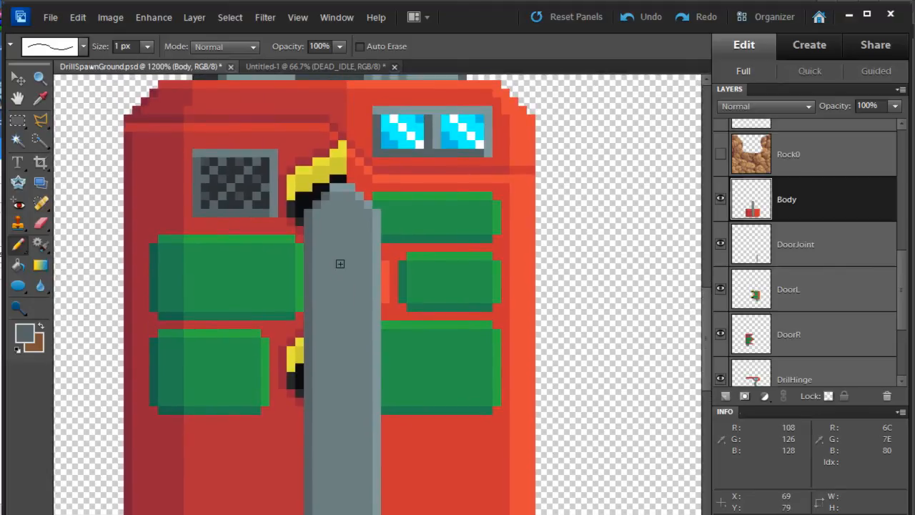
alt+click(357, 226)
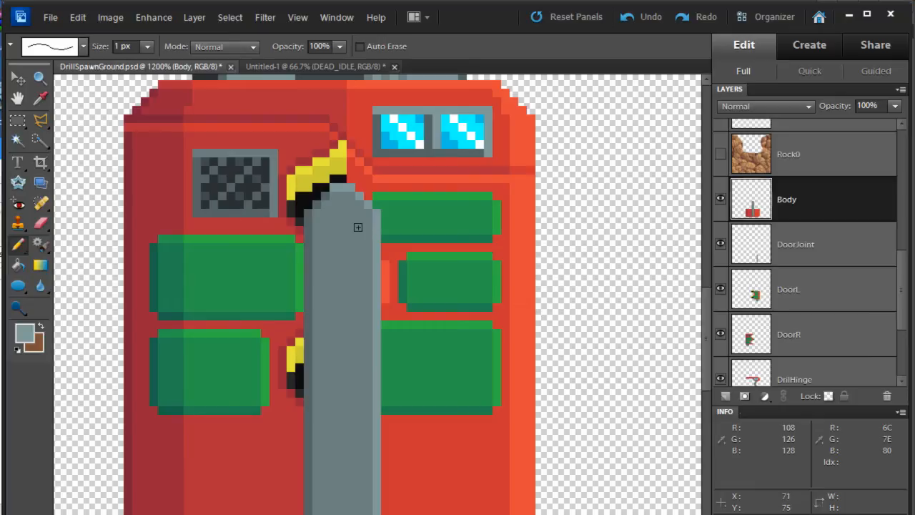
mouse_move(357, 227)
mouse_down()
mouse_move(327, 227)
mouse_move(361, 237)
mouse_move(359, 254)
mouse_move(331, 256)
mouse_up()
alt+click(310, 219)
drag(352, 356, 352, 307)
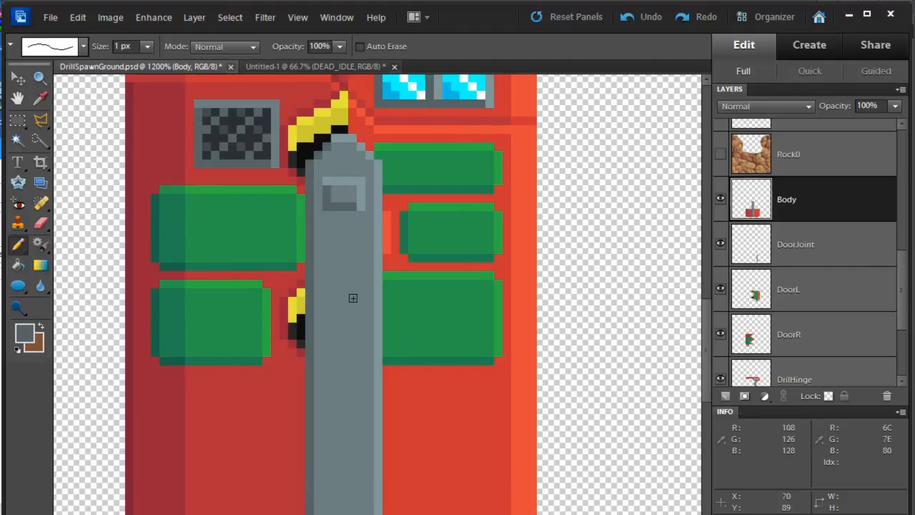
Duplicate the small bevelled panel directly below the first one on the gray pillar
key(m)
mouse_move(326, 180)
mouse_down()
mouse_move(361, 206)
mouse_move(359, 269)
mouse_up()
key(v)
Lengthen the second panel by copying its lower 5 by 3 px part further down the pillar
key(m)
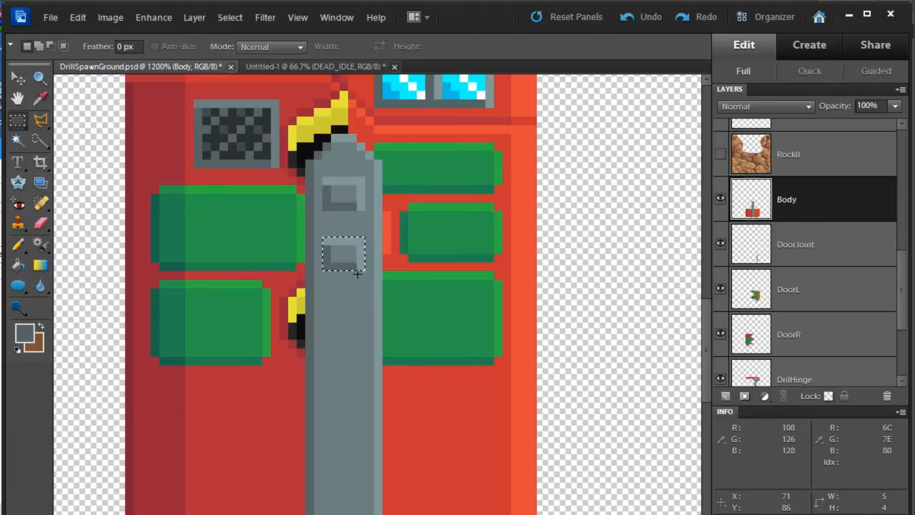
key(shift+m)
click(354, 238)
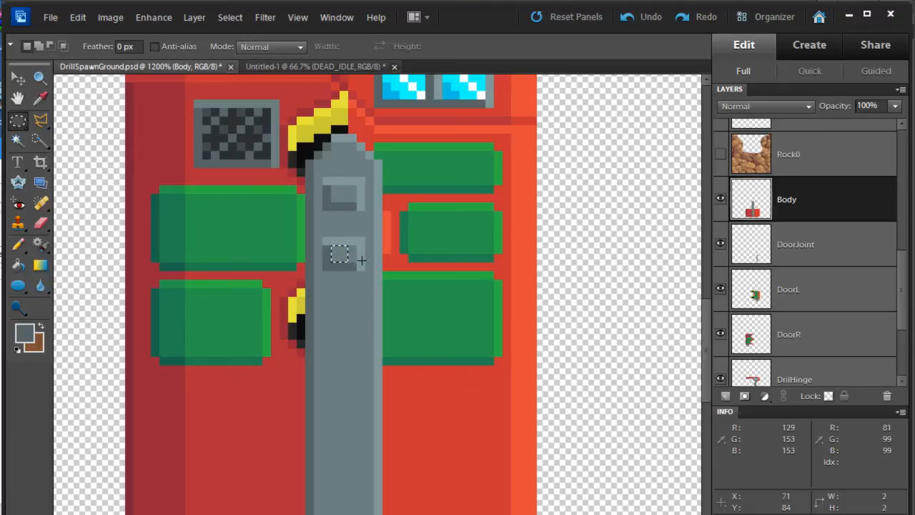
key(shift+m)
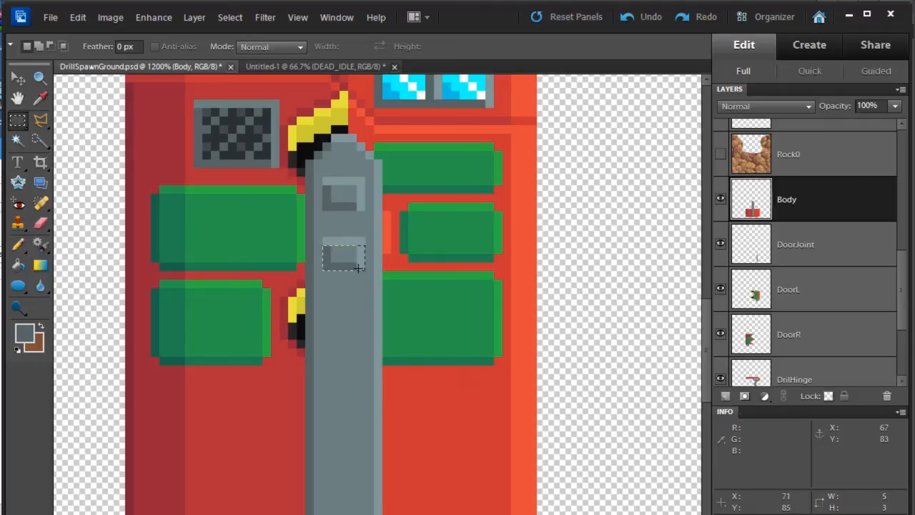
key(v)
drag(352, 261, 336, 294)
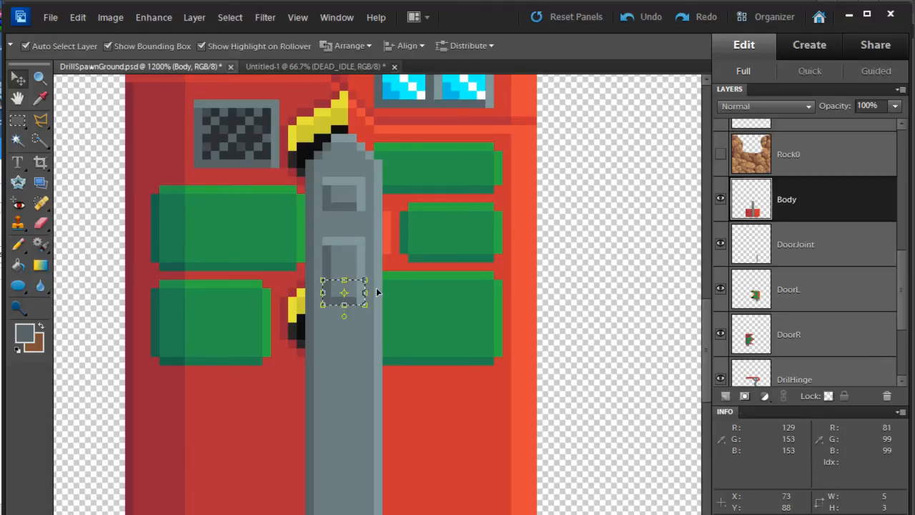
key(ctrl+d)
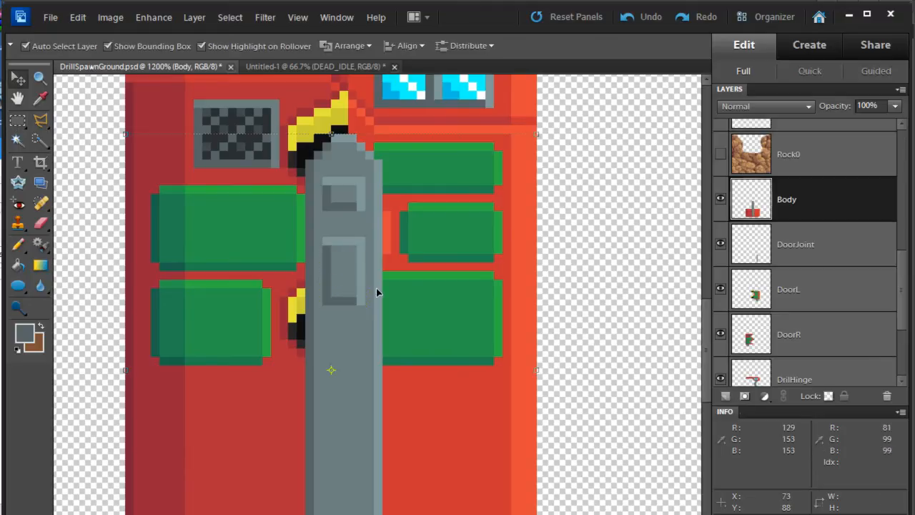
Place a copy of the tall 5 by 8 px panel further down the pillar
key(m)
drag(325, 240, 356, 301)
key(v)
drag(341, 254, 341, 359)
scroll(394, 365, down, 2)
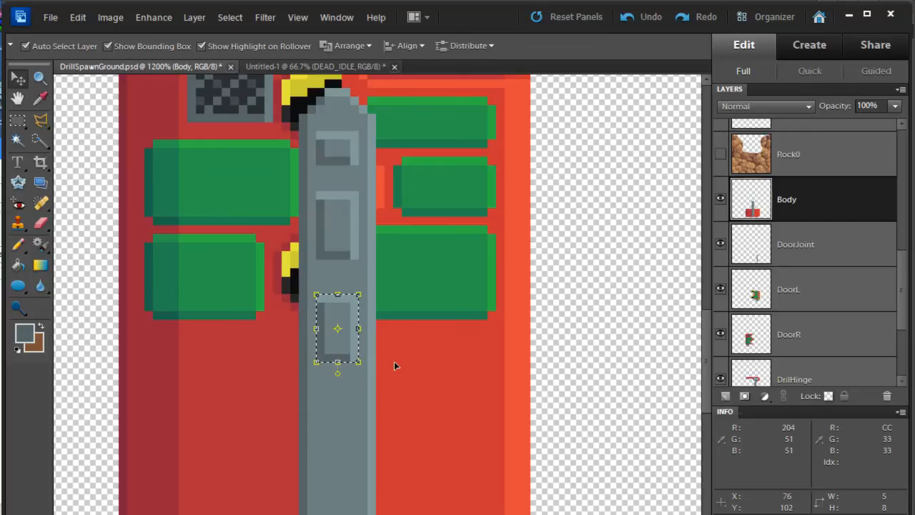
key(ctrl+d)
Hide the DoorJoint, DoorL, DoorR, DrilHinge, Drill1, Drill3 and Drill2 layers so only Body is shown
drag(419, 267, 451, 336)
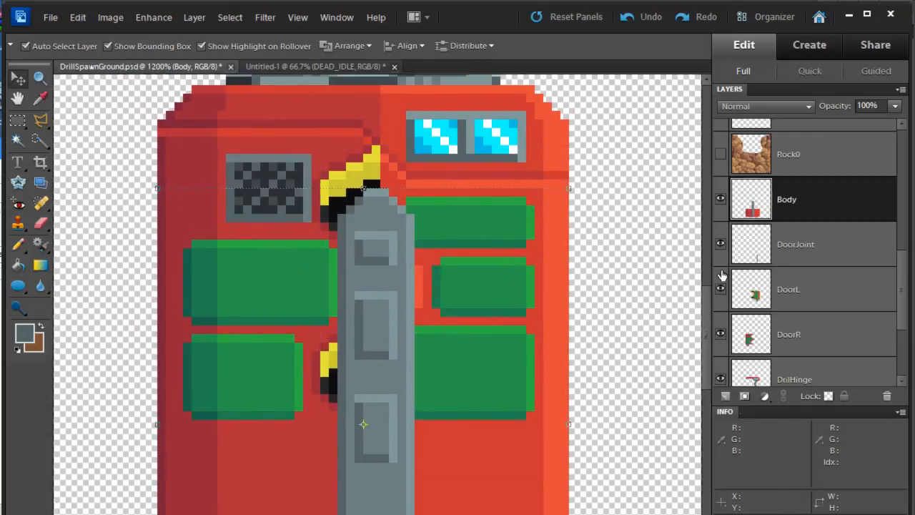
scroll(535, 279, down, 3)
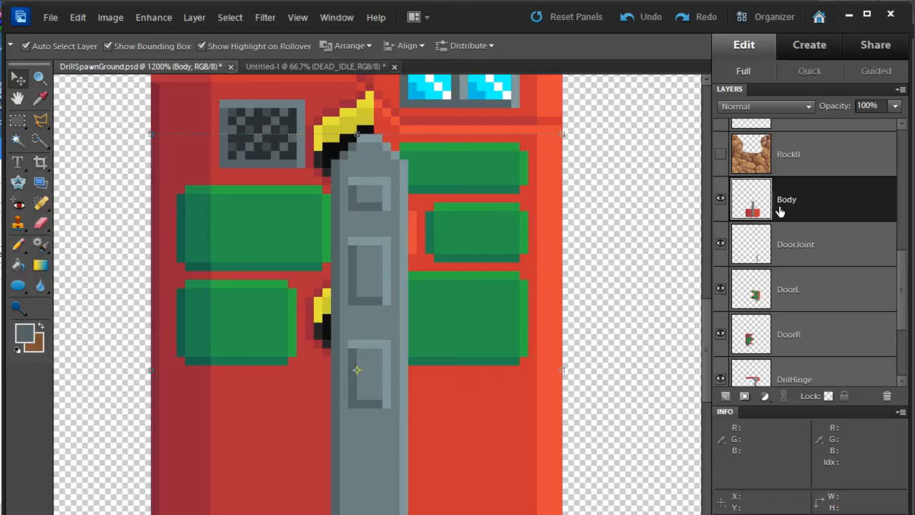
drag(722, 248, 742, 371)
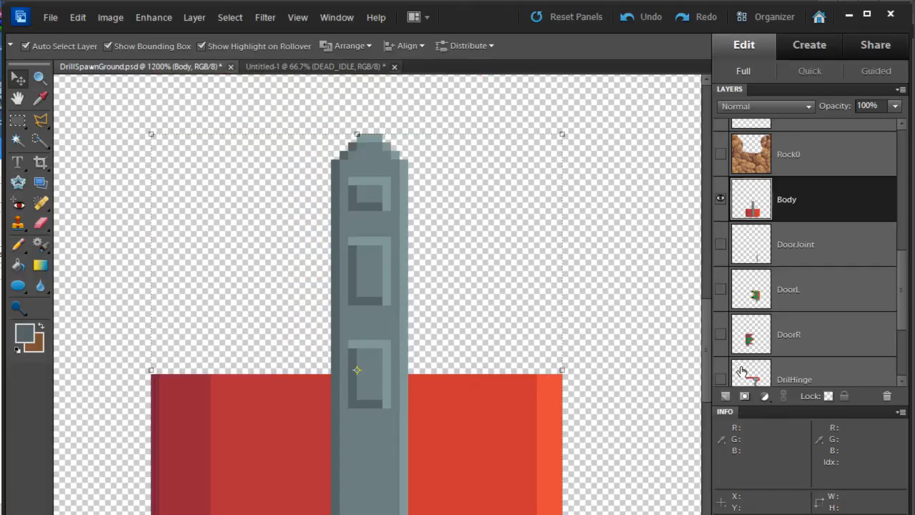
mouse_move(910, 278)
mouse_down()
mouse_move(900, 299)
mouse_move(910, 285)
mouse_up()
scroll(740, 286, down, 3)
drag(722, 275, 723, 365)
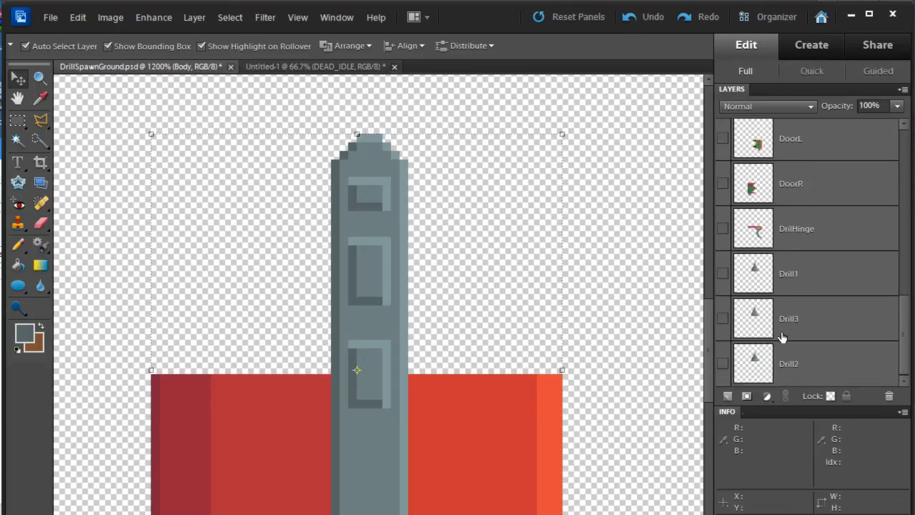
click(490, 407)
Draw a sloping light orange outline from the red base's right side up to the pillar and fill it with the adjoining red
key(n)
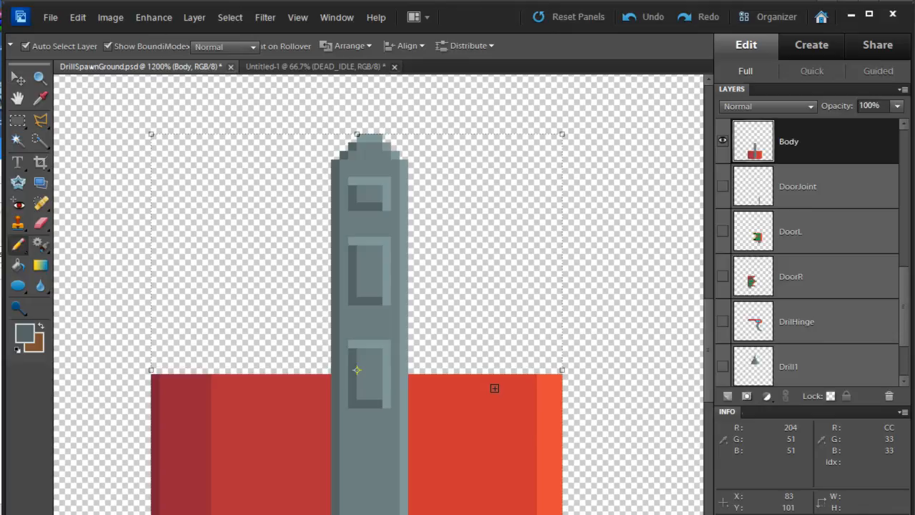
alt+click(549, 374)
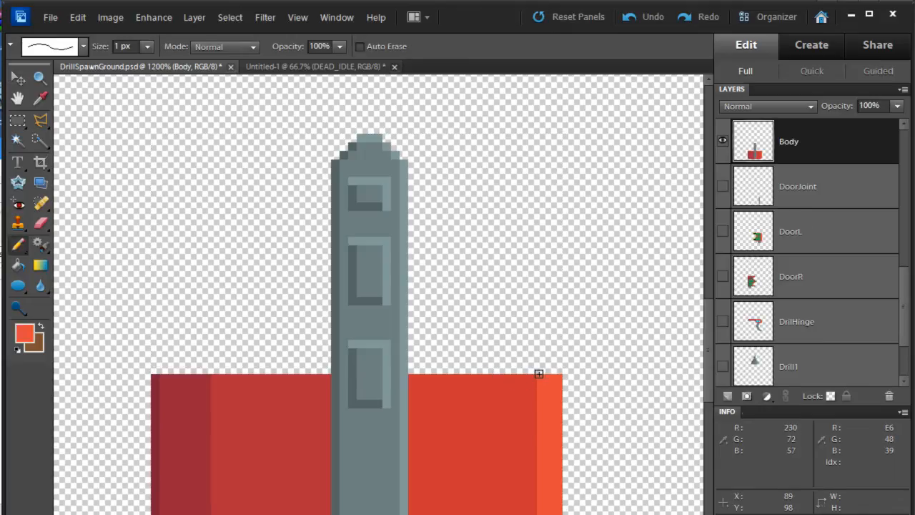
mouse_move(533, 371)
mouse_down()
mouse_move(490, 361)
mouse_move(446, 315)
mouse_move(424, 260)
mouse_move(409, 256)
mouse_up()
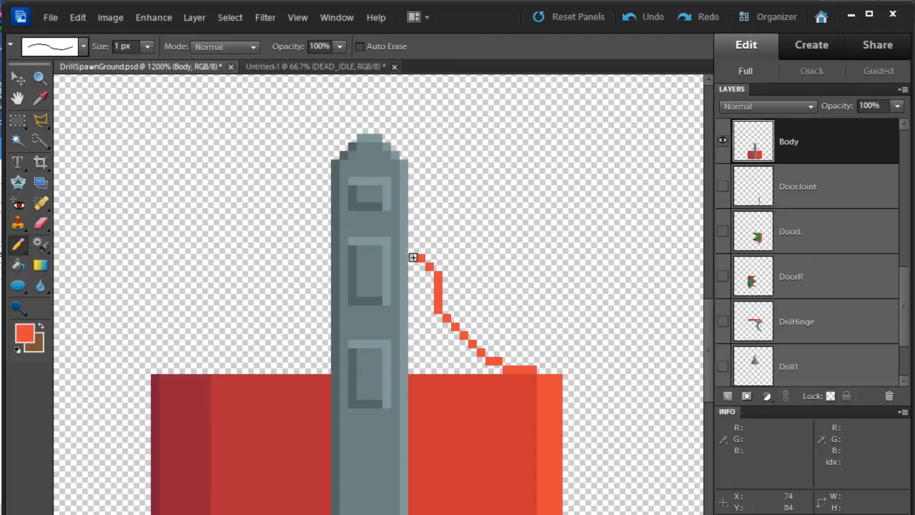
alt+click(459, 391)
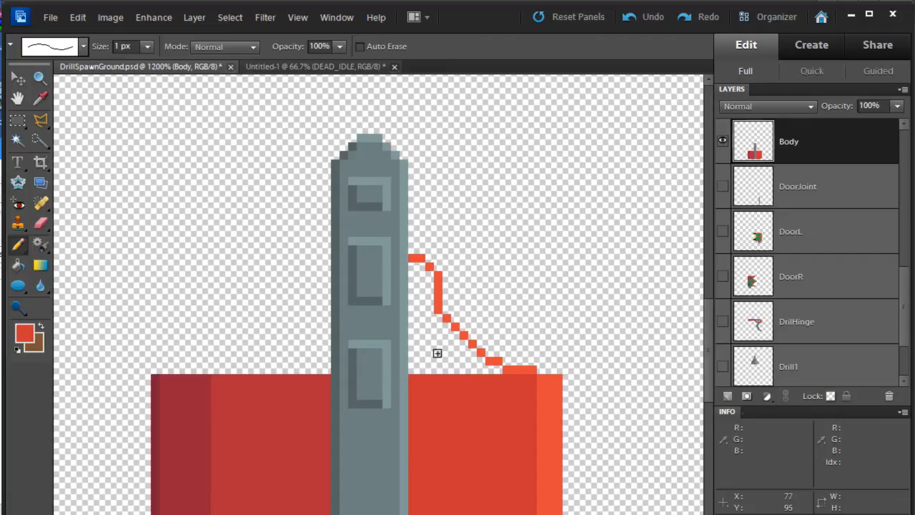
key(k)
click(431, 341)
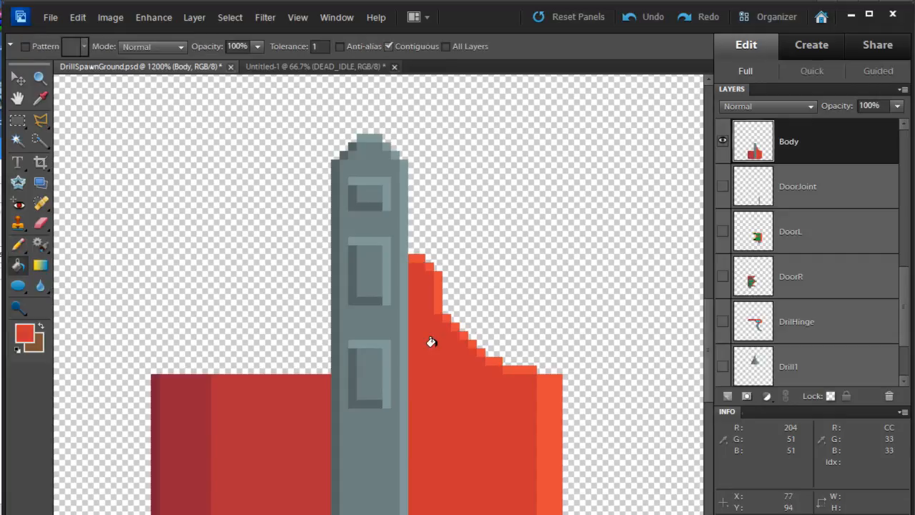
Copy the red slope, flip the copy horizontally and place it against the pillar's left side
key(m)
drag(553, 186, 204, 282)
key(v)
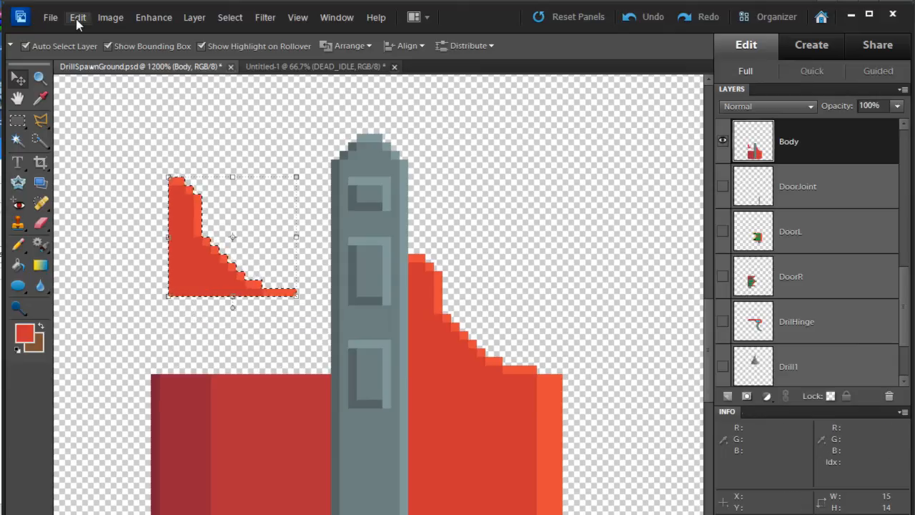
click(111, 17)
mouse_move(111, 35)
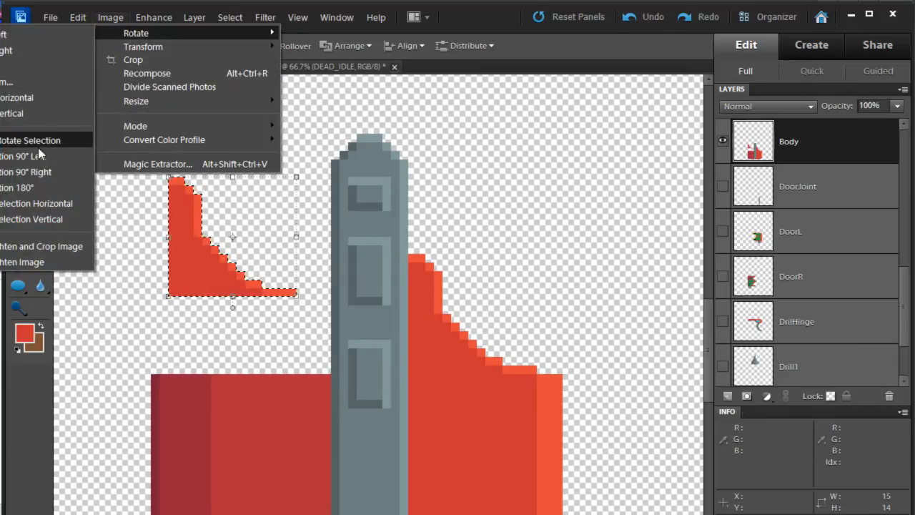
click(46, 203)
drag(266, 281, 296, 360)
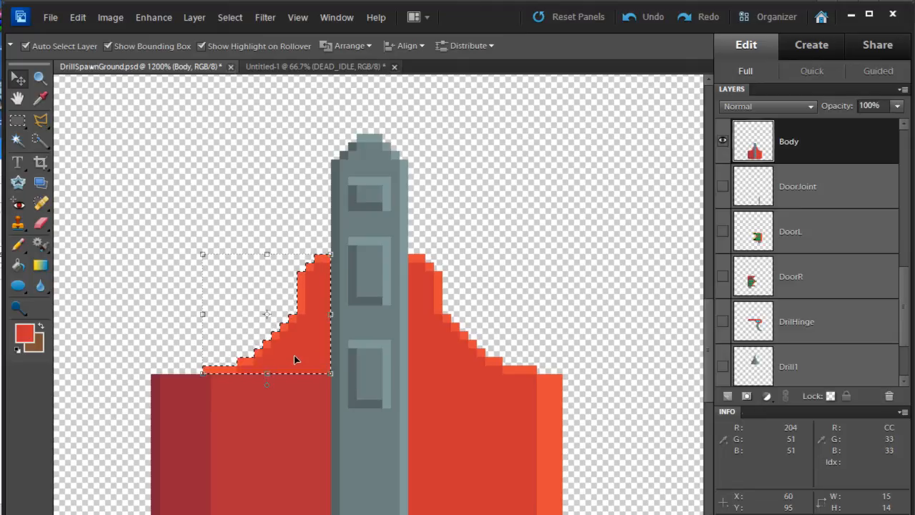
key(ctrl+d)
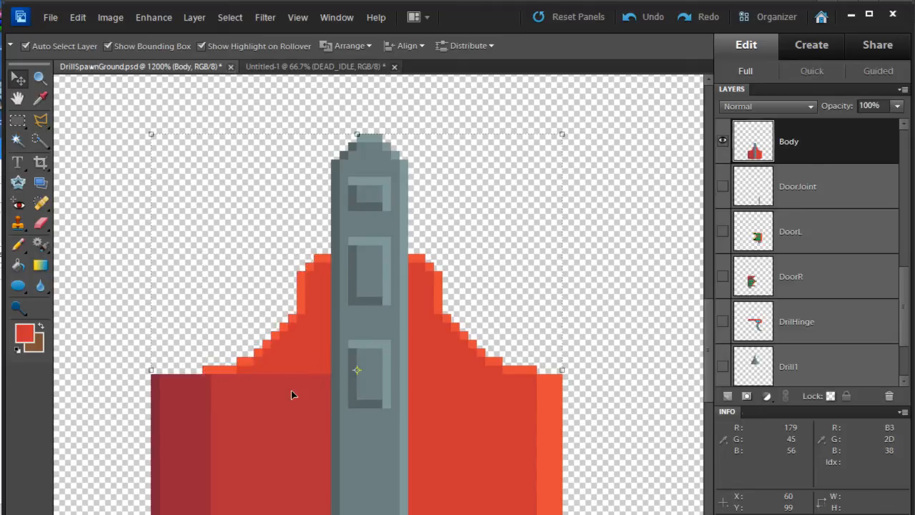
Fill the mirrored left slope with the darker red of the base's left half
key(k)
click(280, 420)
key(alt)
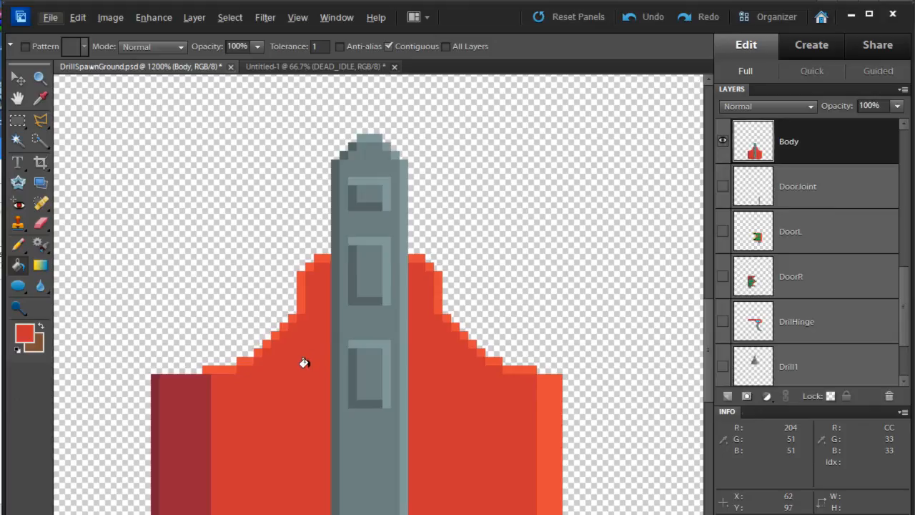
key(alt)
click(299, 379)
click(312, 349)
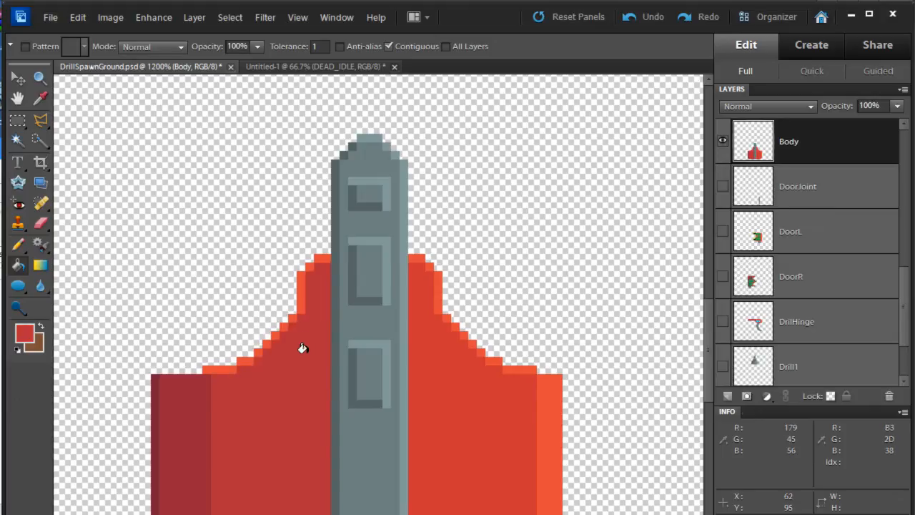
Recolour the left slope's light orange edge in dark red with a 5 px pencil, limited to a selection of the edge colour
key(w)
click(226, 371)
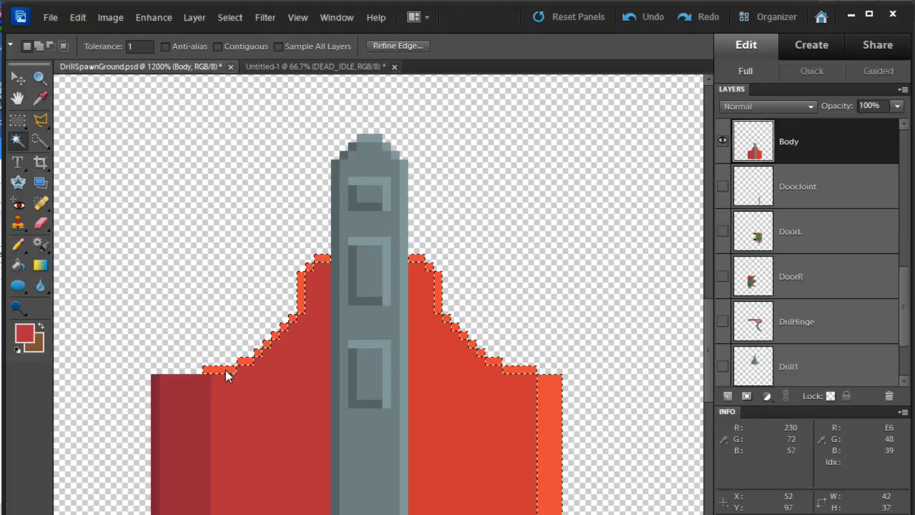
key(n)
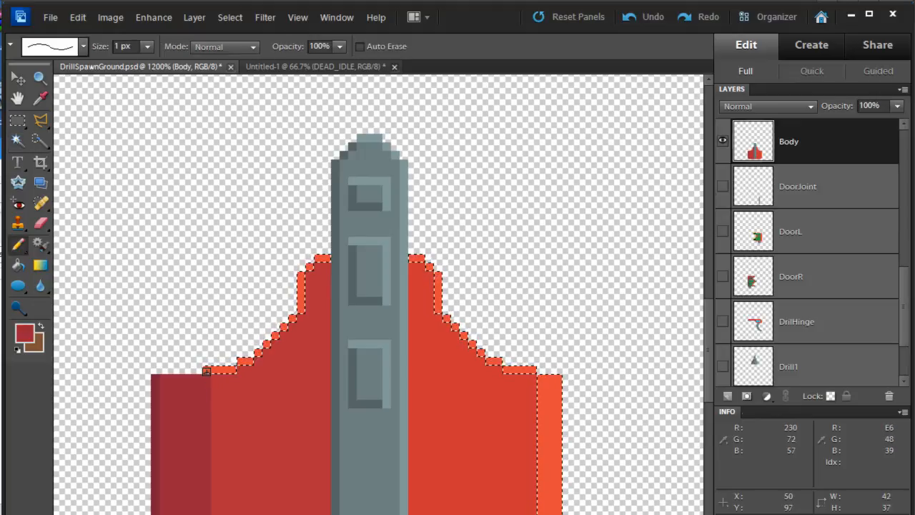
key(bracketright)
key(bracketright)
key(bracketright)
mouse_move(265, 338)
mouse_down()
mouse_move(310, 265)
mouse_move(174, 367)
mouse_up()
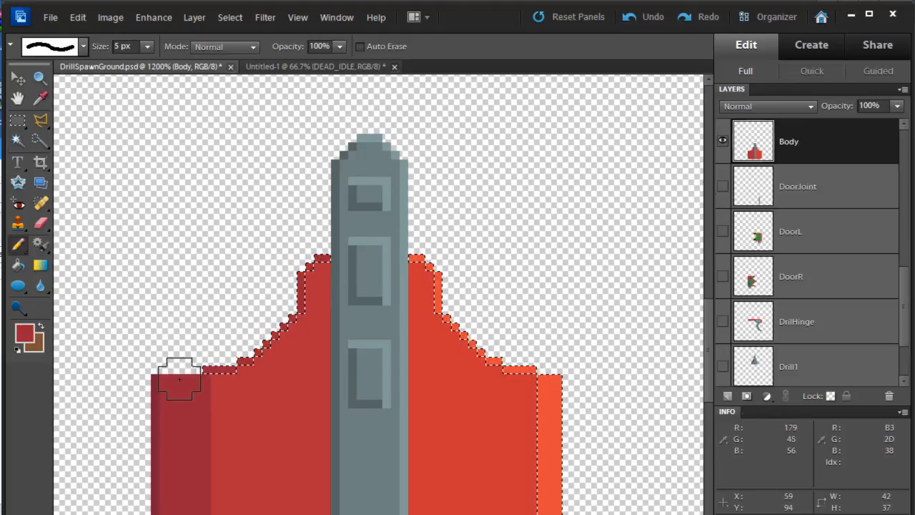
key(ctrl+d)
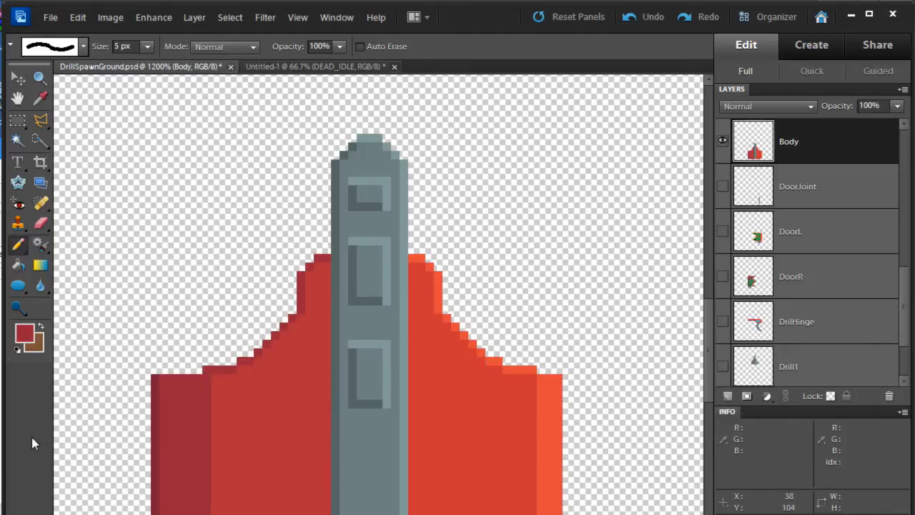
Run the layer export script to save the visible layer as PNG at 100% scale, ignoring hidden layers
key(alt+Tab)
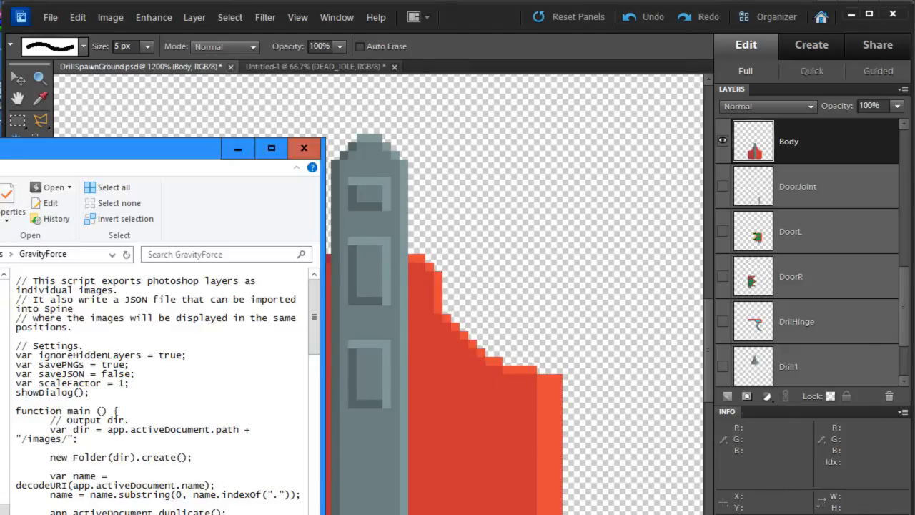
drag(402, 309, 401, 310)
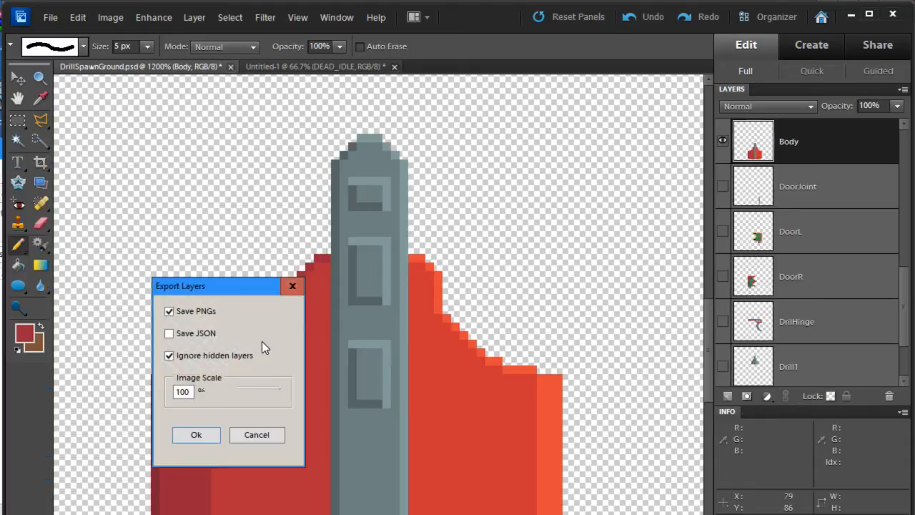
click(205, 435)
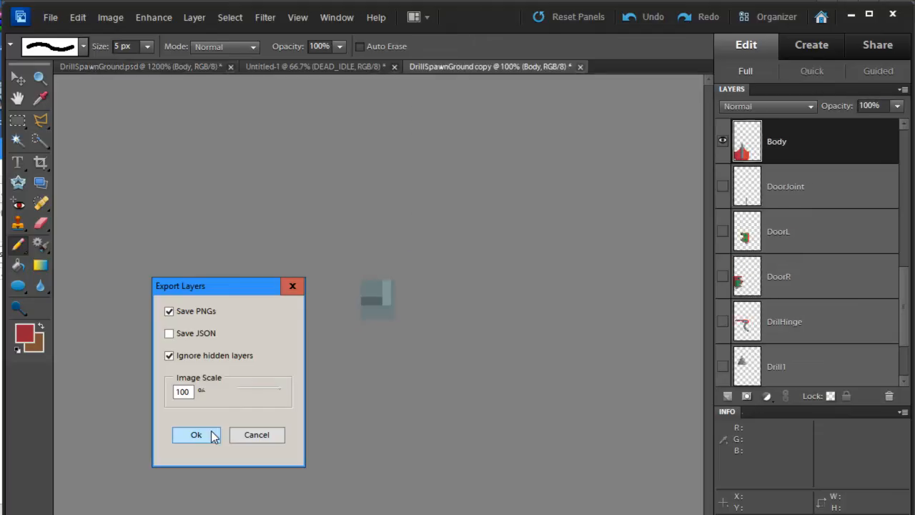
Switch to Spine and scrub through the open animation to check the updated body artwork
key(alt+Tab)
key(Tab)
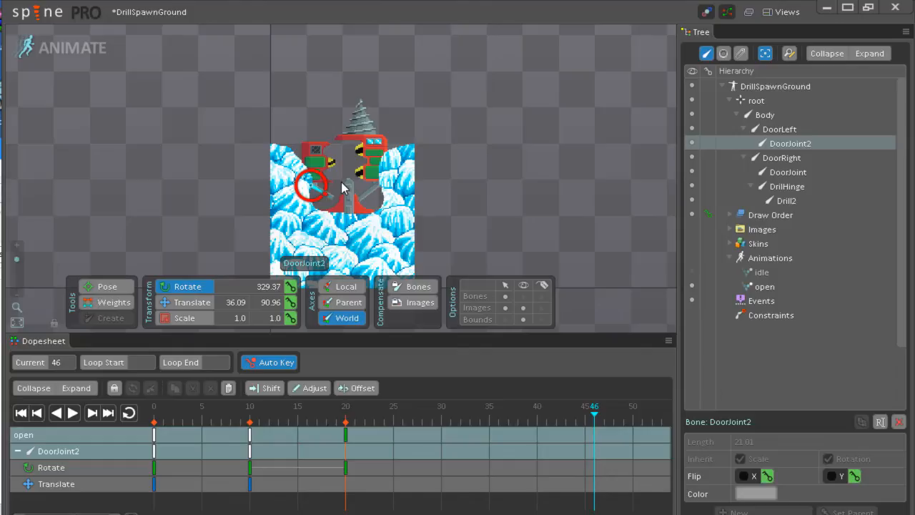
drag(586, 407, 194, 438)
click(371, 434)
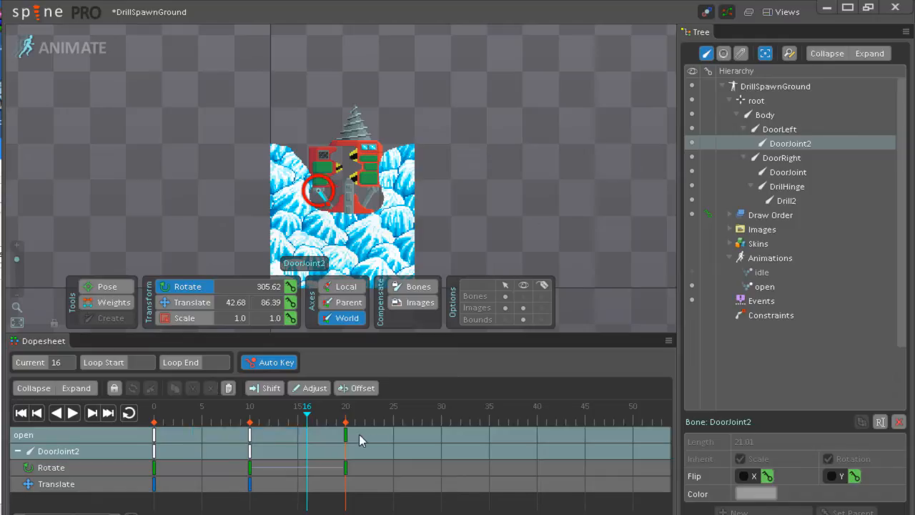
Replay the open animation from frame 0 to examine how the body and doors move together
click(21, 413)
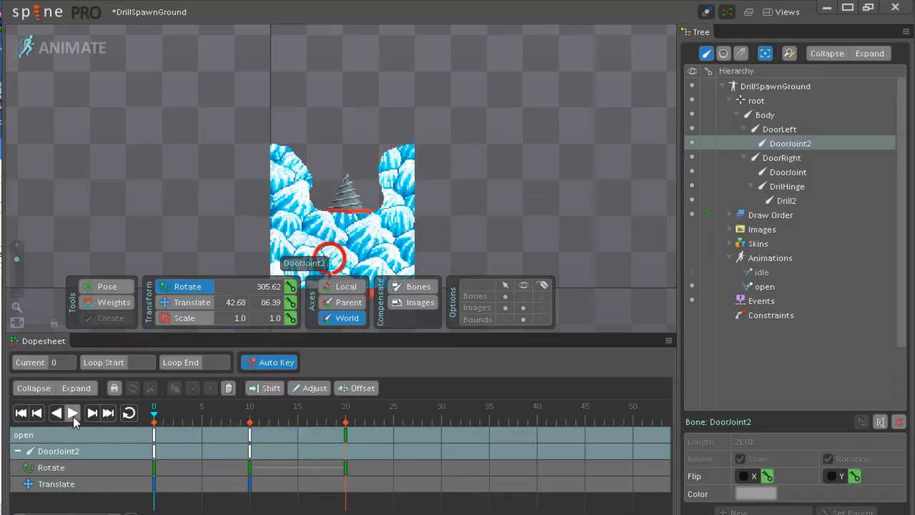
click(73, 415)
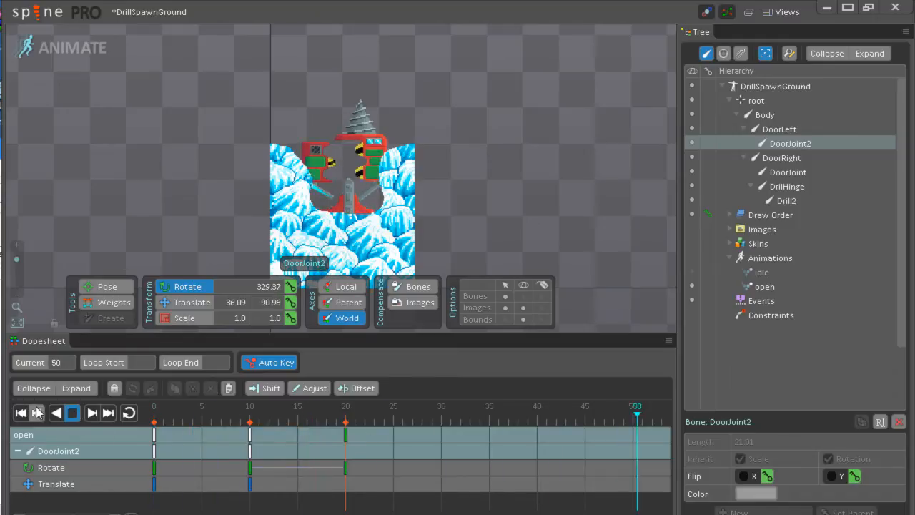
click(20, 415)
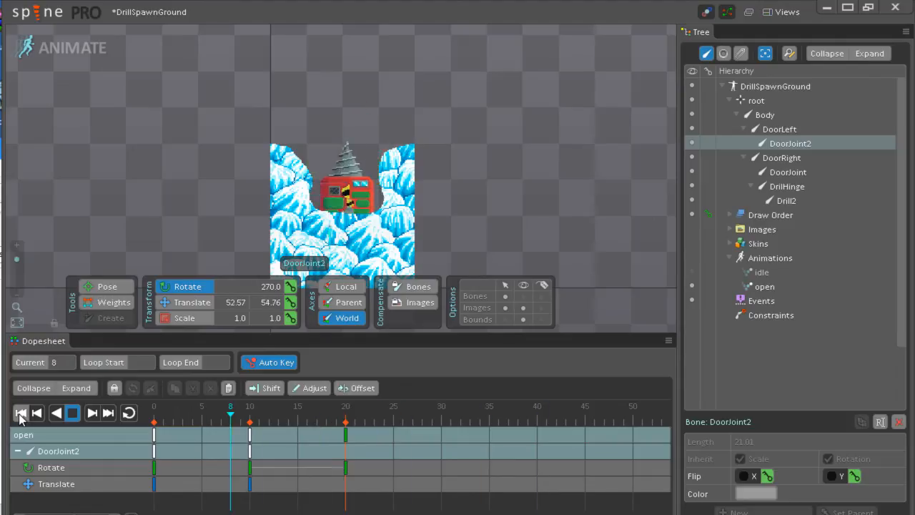
click(20, 415)
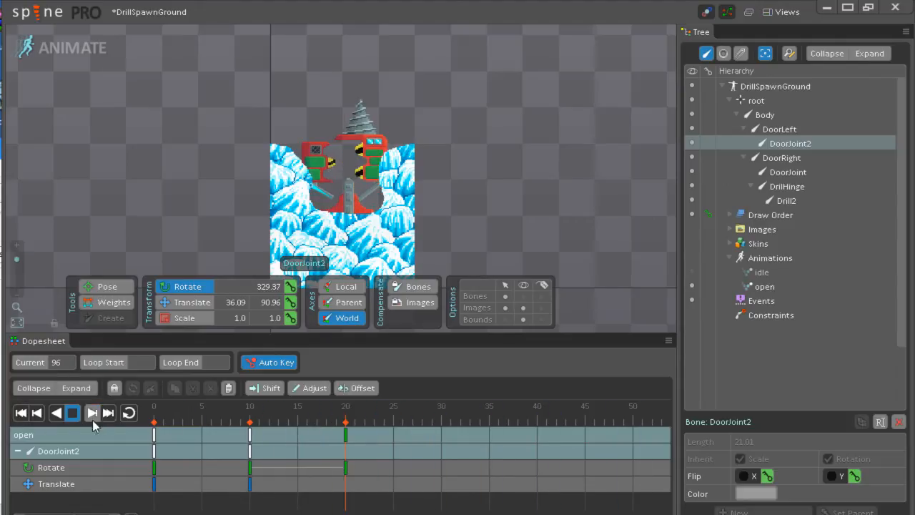
In Setup mode, list slots and attachments in the tree and hide the Rock0 slot in the draw order
click(62, 48)
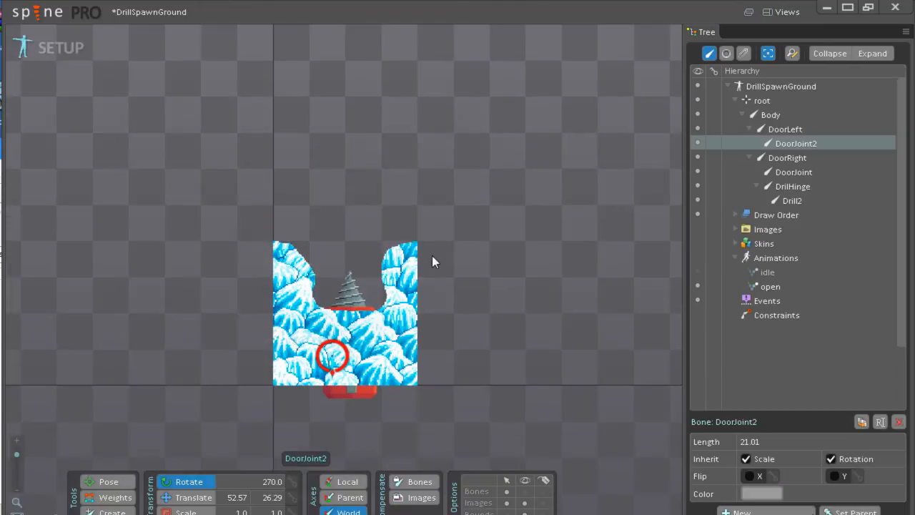
click(726, 53)
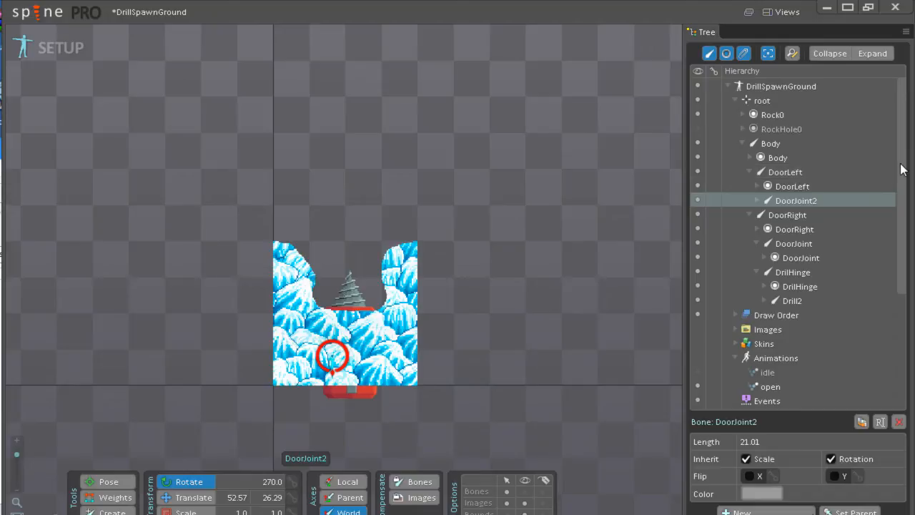
scroll(892, 242, down, 3)
click(735, 193)
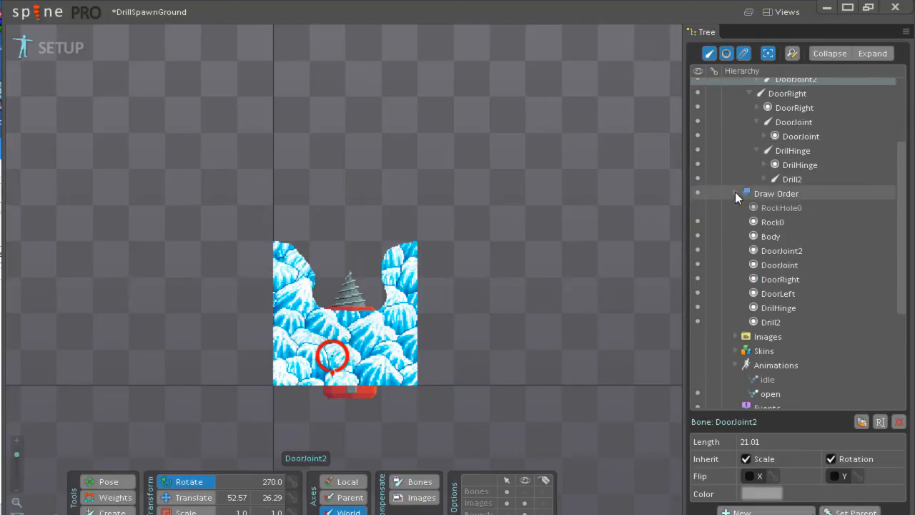
click(698, 221)
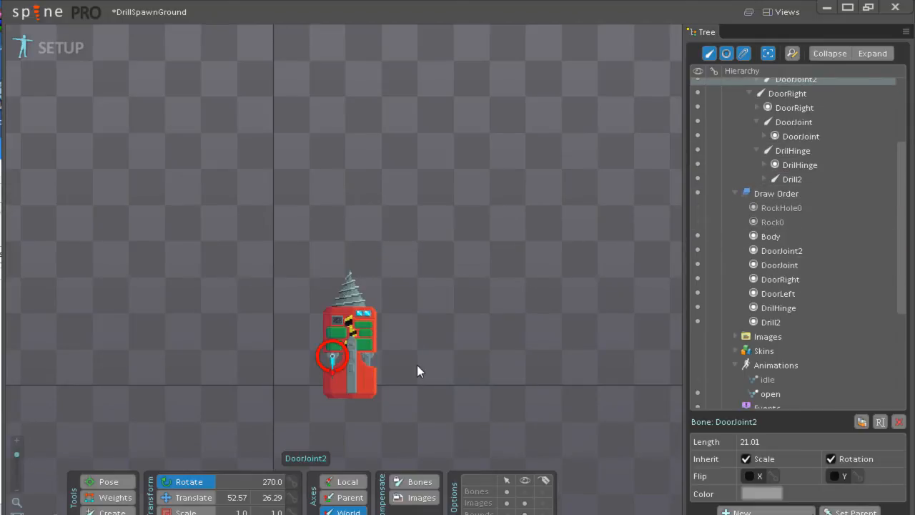
Move the Body region attachment up so that its Y translation is 30
scroll(416, 370, up, 8)
scroll(408, 323, up, 3)
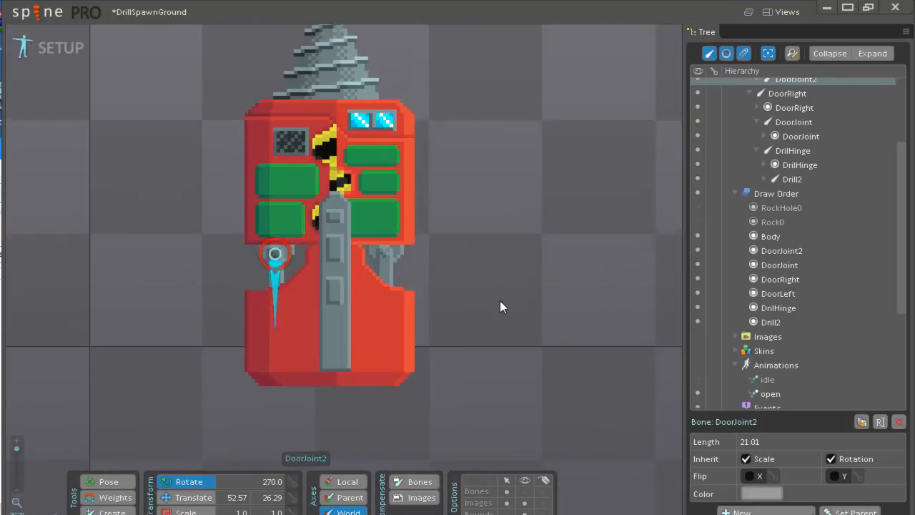
click(393, 306)
click(392, 306)
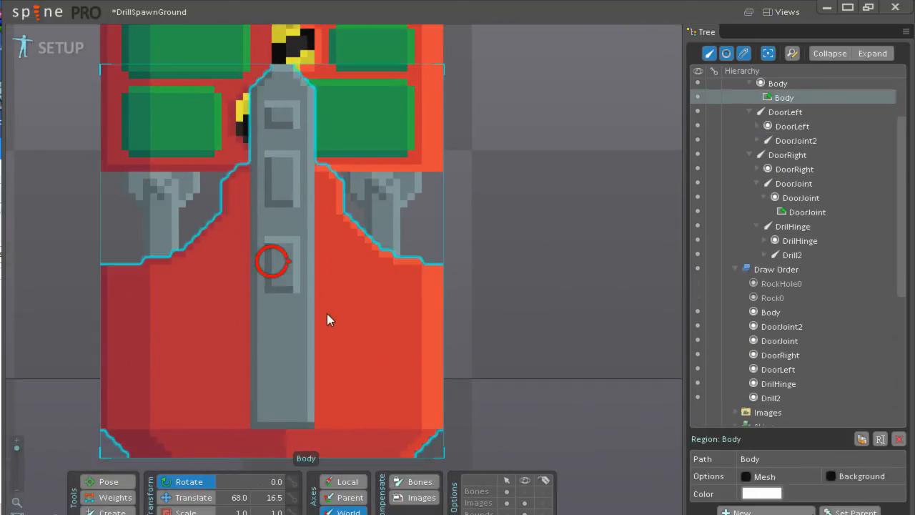
drag(511, 244, 500, 220)
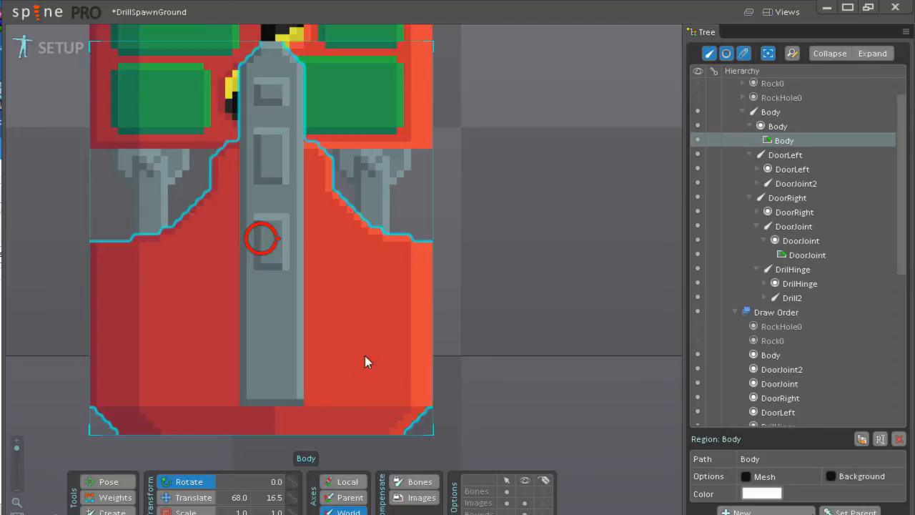
click(187, 497)
drag(260, 213, 267, 121)
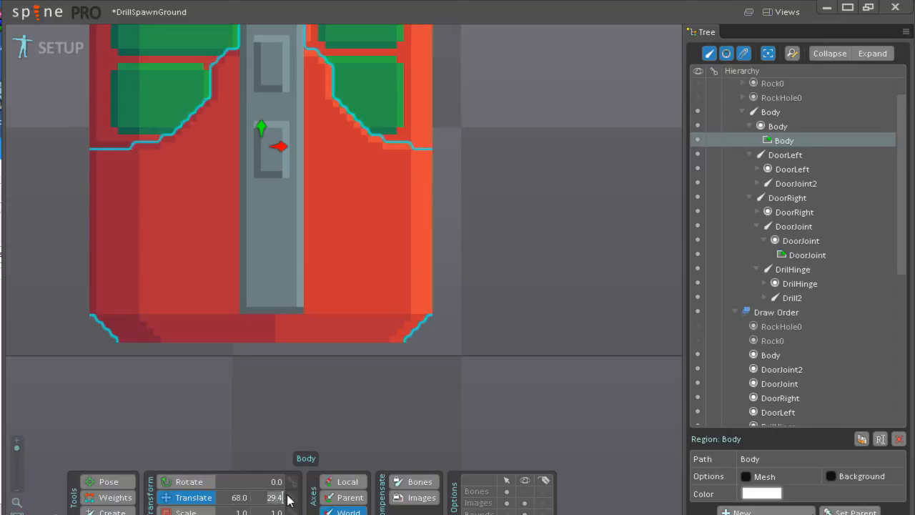
text(30)
key(Return)
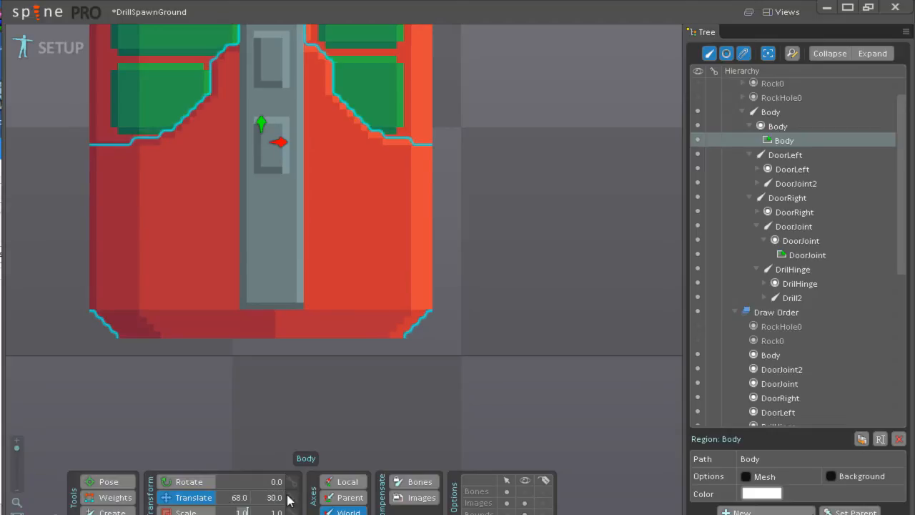
drag(340, 215, 495, 295)
drag(183, 241, 140, 251)
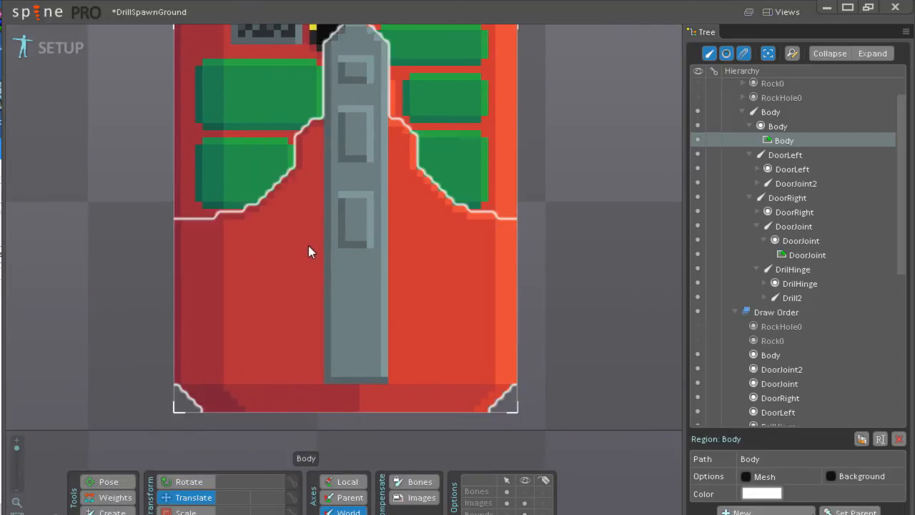
click(333, 245)
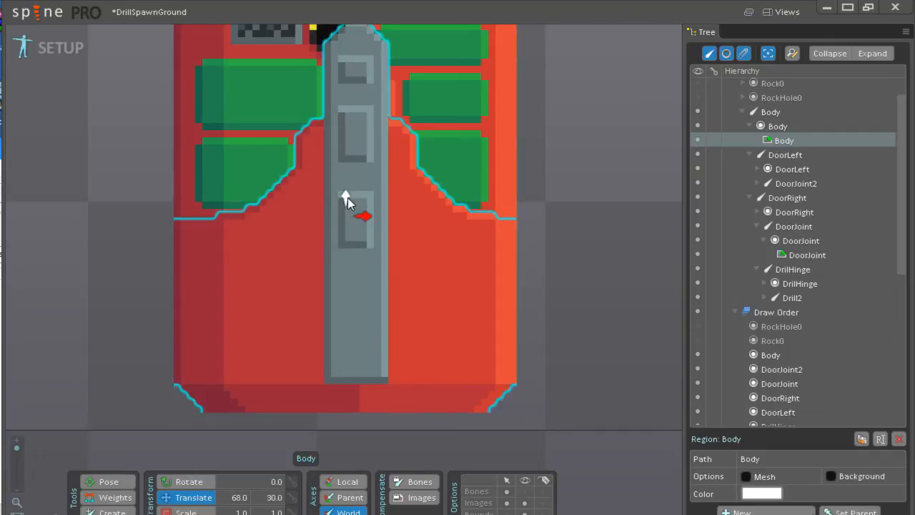
Return to Animate mode and make the Rock0 slot visible again
drag(126, 195, 130, 253)
click(63, 48)
scroll(327, 254, down, 8)
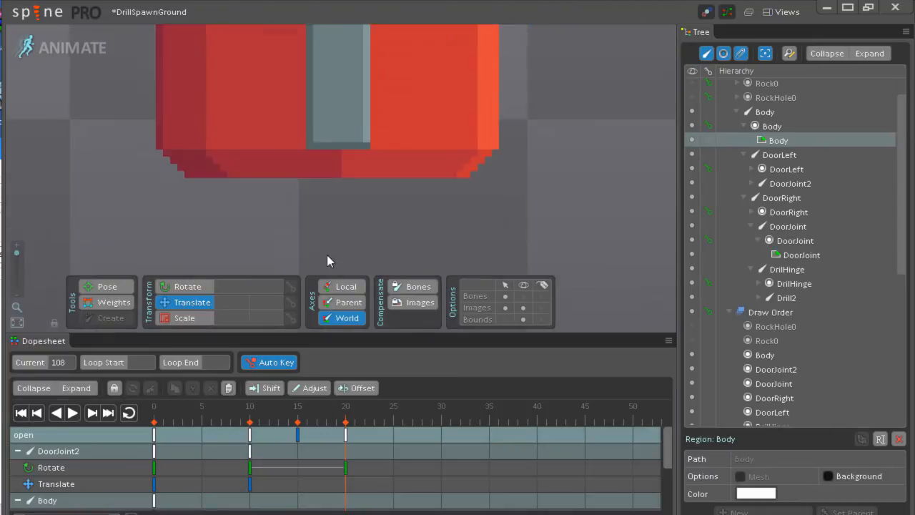
scroll(442, 197, up, 2)
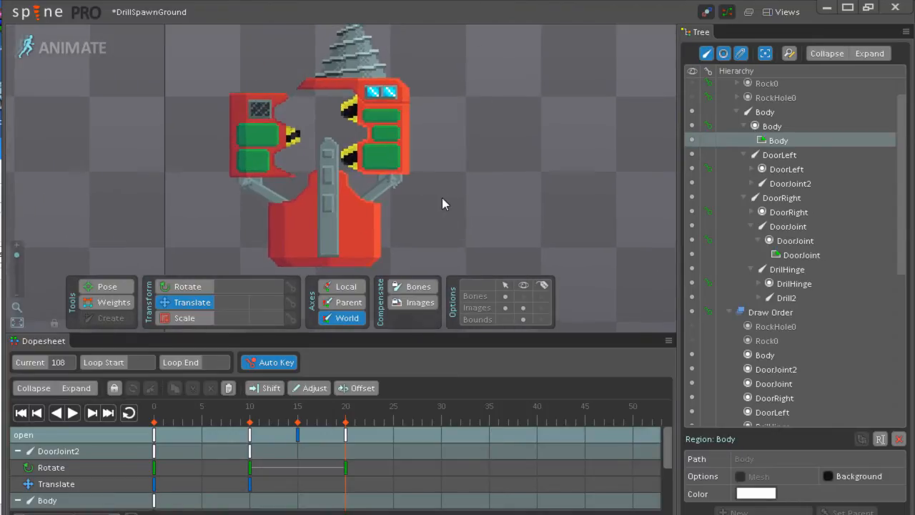
click(692, 340)
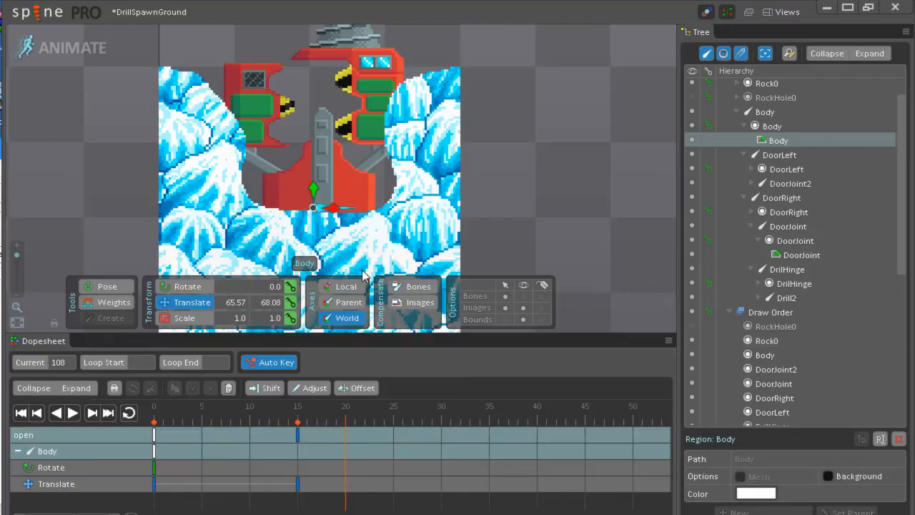
Play the open animation from the start to check the repositioned body artwork against the rocks
scroll(551, 213, down, 3)
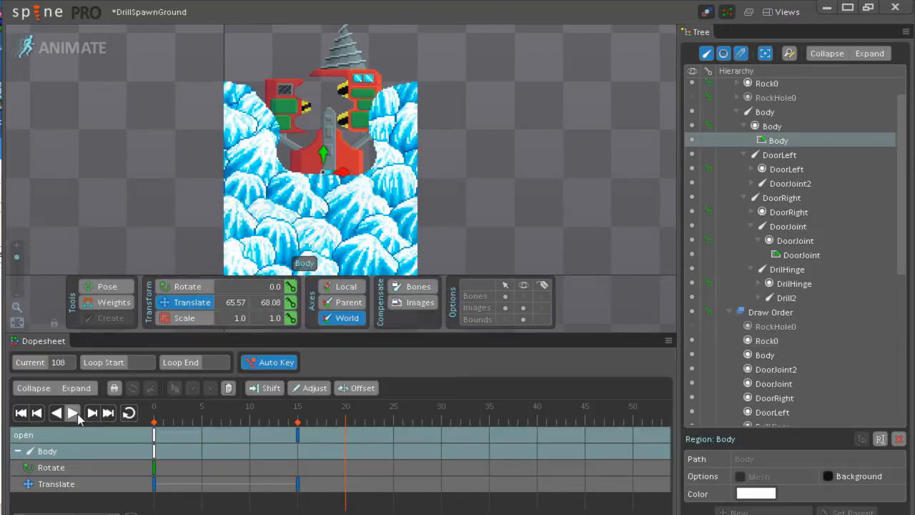
click(100, 416)
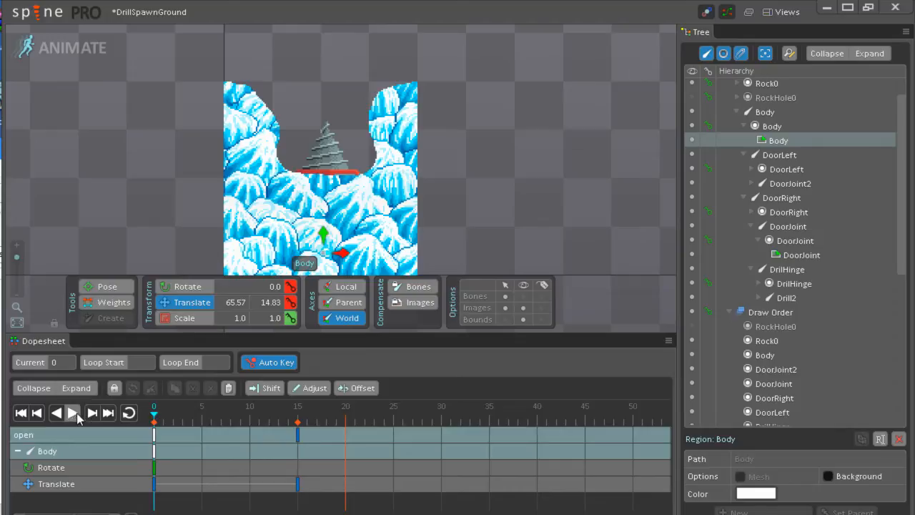
click(73, 414)
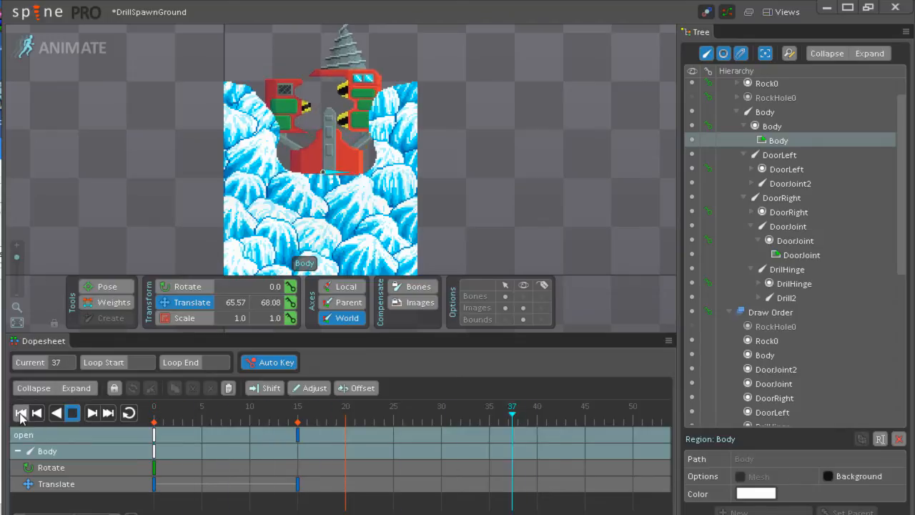
click(20, 415)
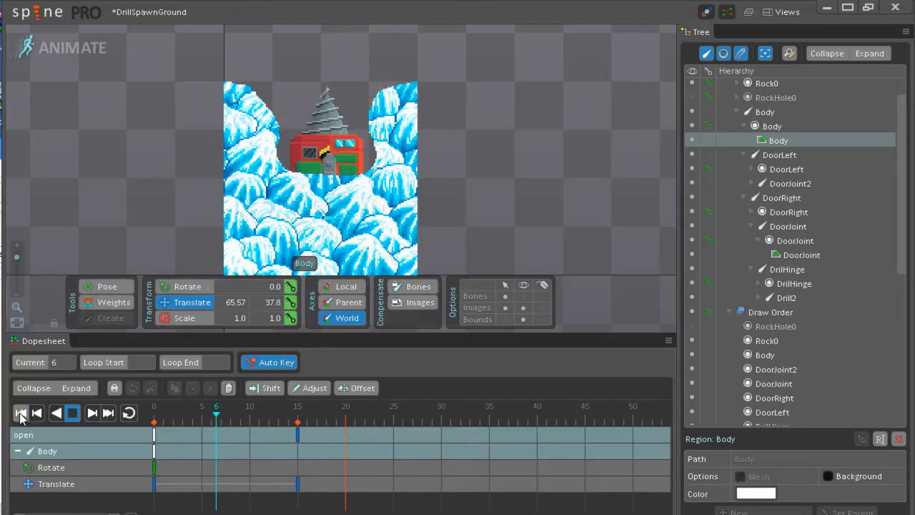
click(72, 412)
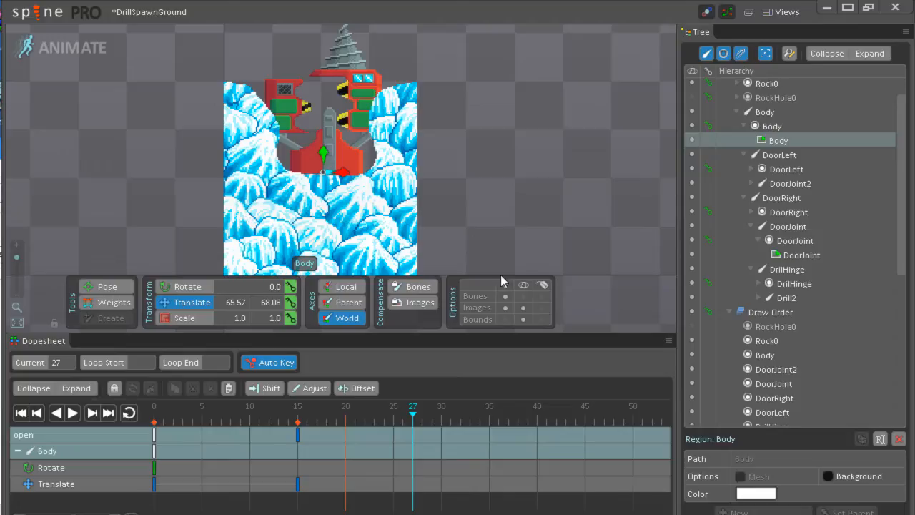
Scrub back to frame 9 and filter slots and attachments out of the tree's hierarchy
drag(564, 194, 577, 275)
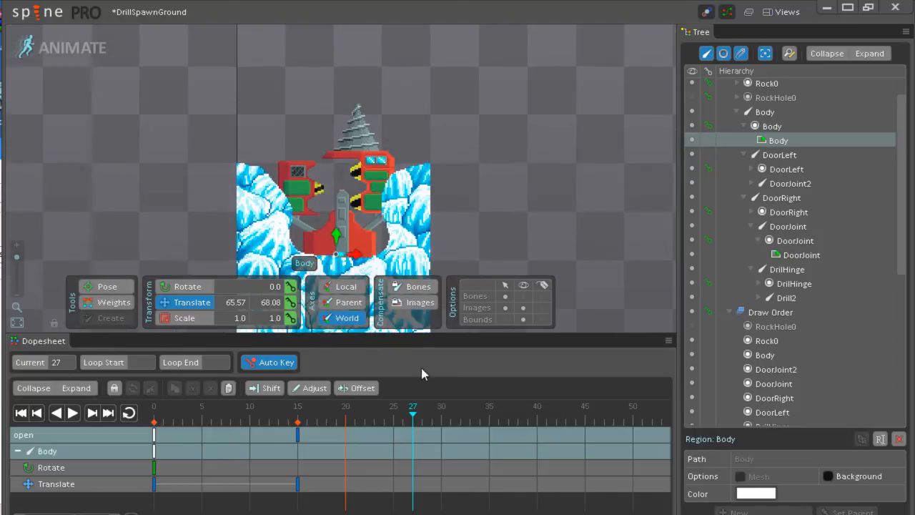
drag(417, 421, 241, 432)
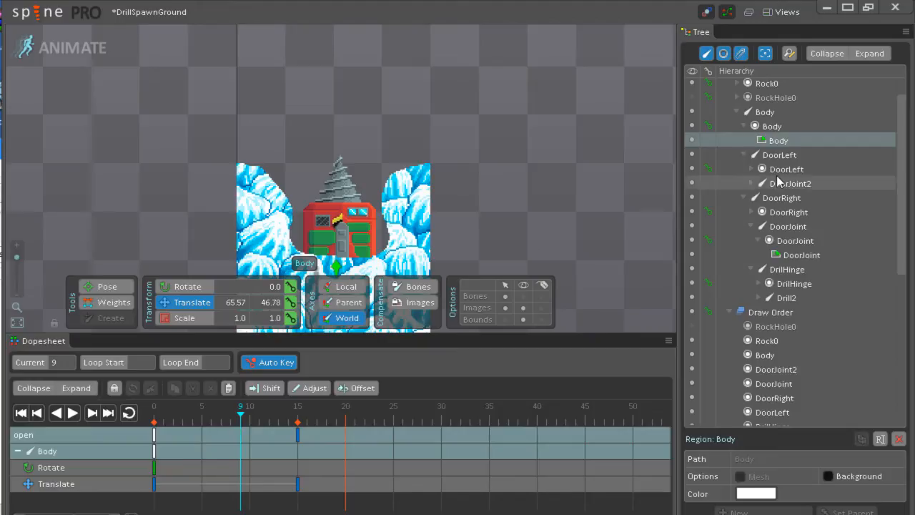
click(741, 53)
click(724, 53)
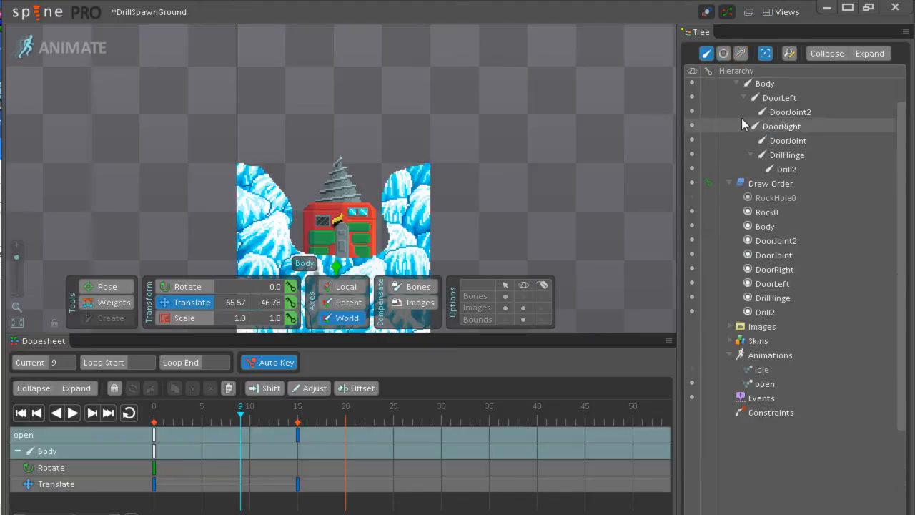
Key the DrilHinge bone's rotation at frame 15, and swing it outward to about 115.26° at frame 25
click(767, 149)
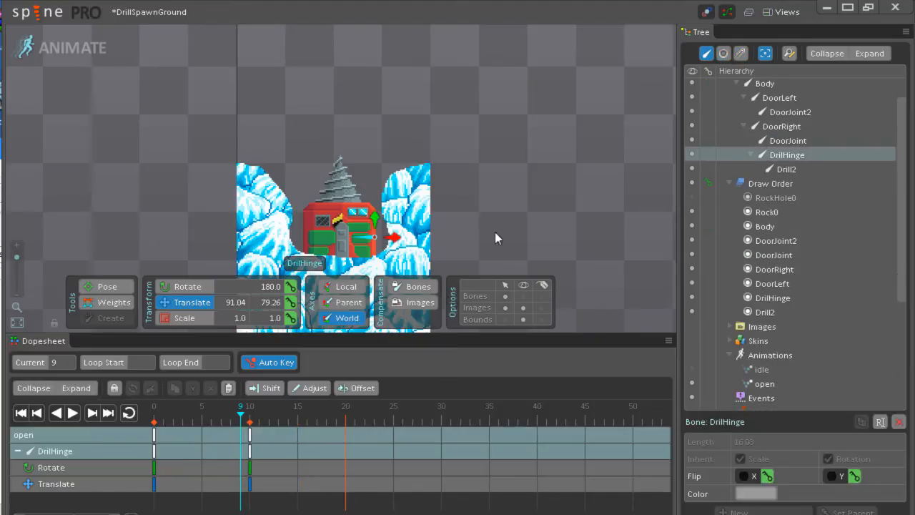
key(c)
drag(241, 417, 297, 415)
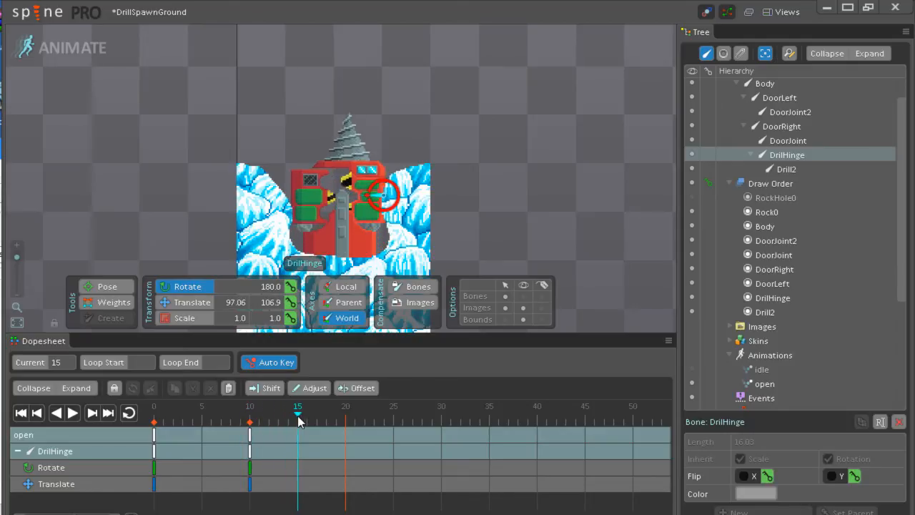
click(291, 286)
drag(300, 421, 392, 414)
drag(431, 122, 521, 121)
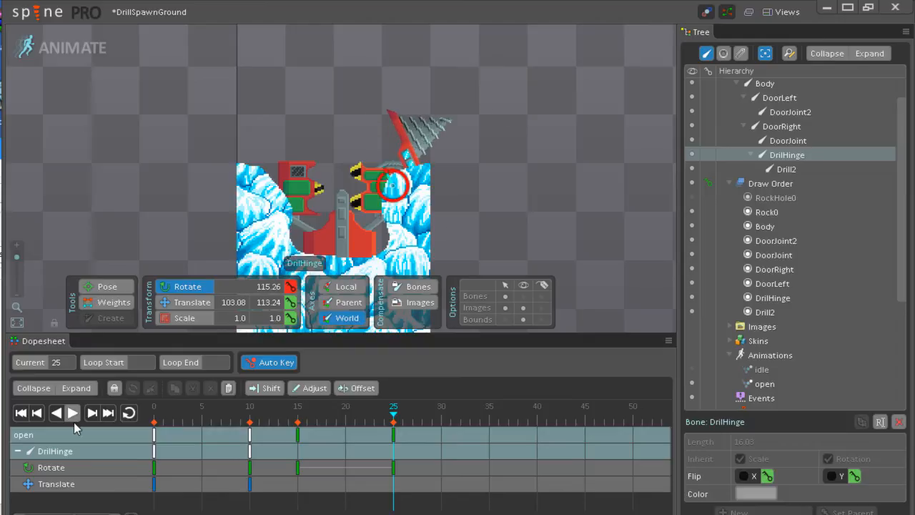
Play the open animation repeatedly from frame 0 to check the timing of the drill hinge's swing
click(21, 413)
click(73, 416)
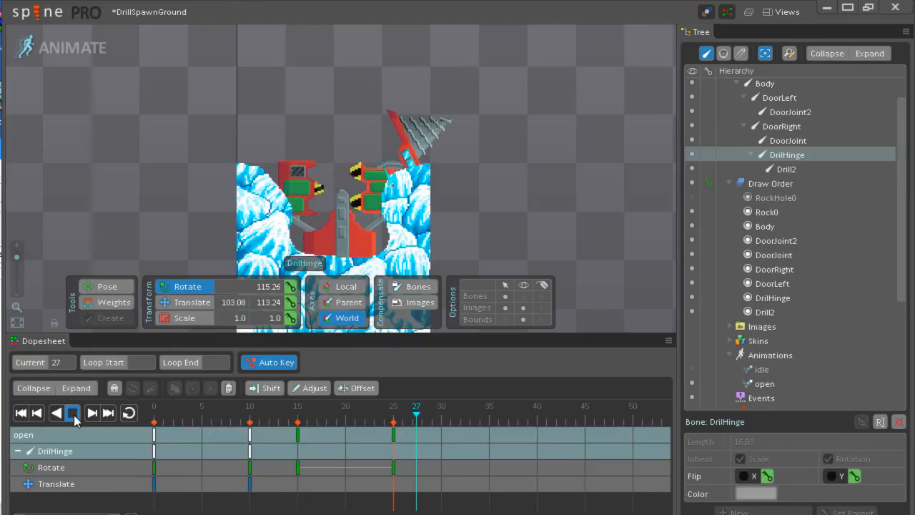
click(22, 413)
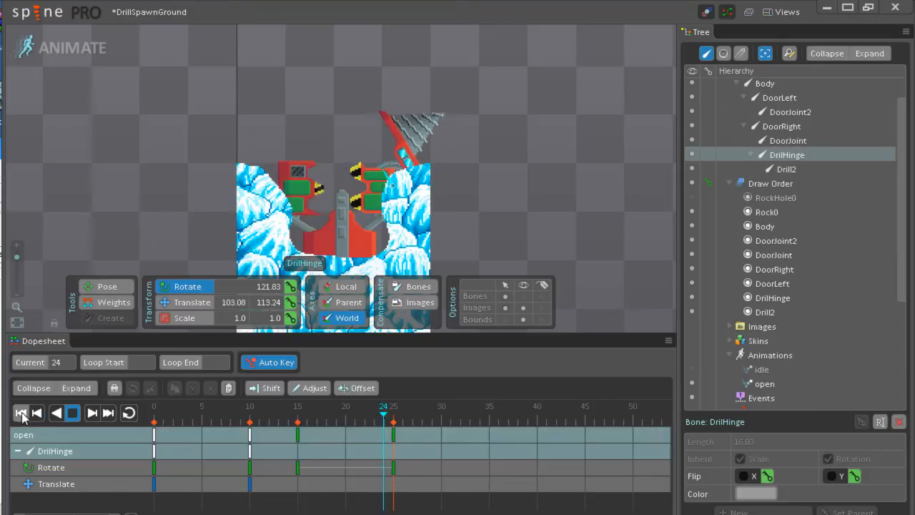
click(21, 413)
click(21, 413)
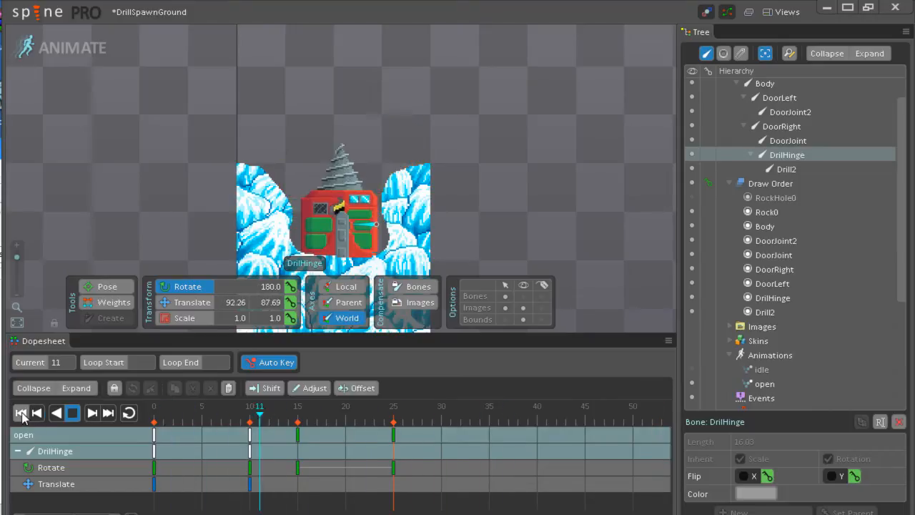
click(22, 413)
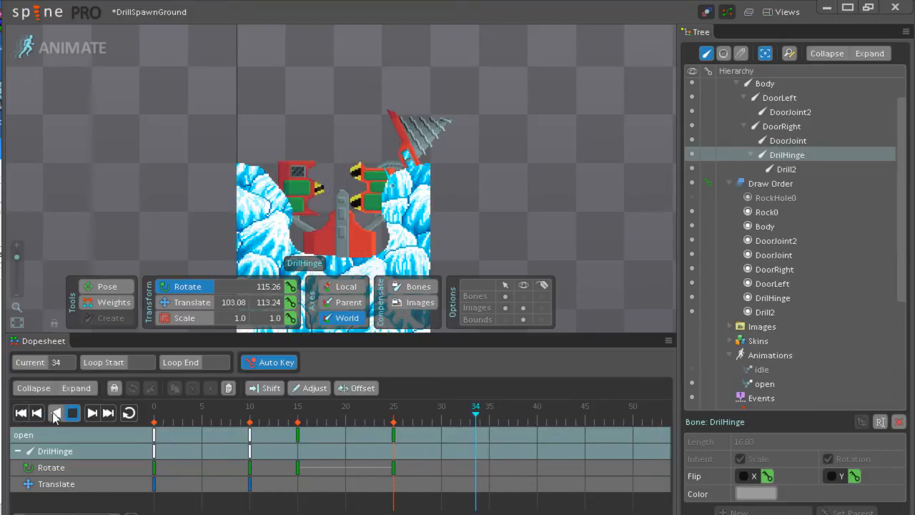
click(73, 413)
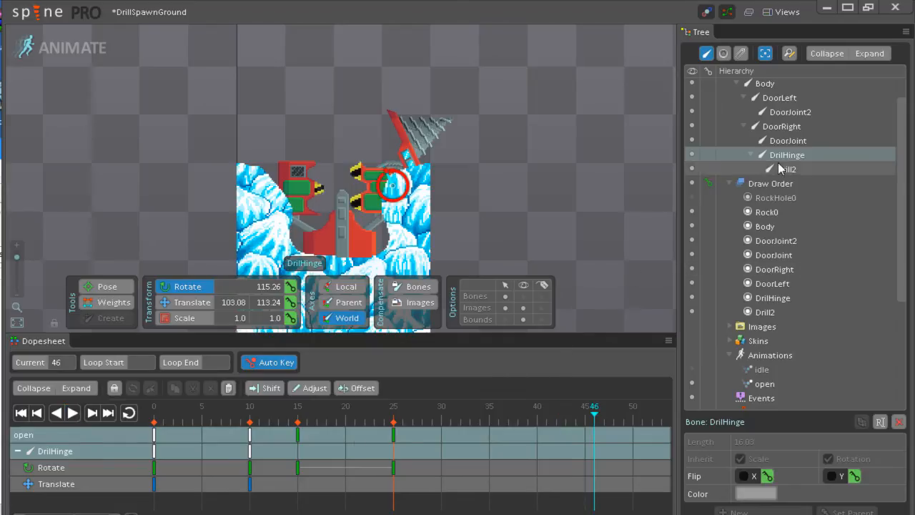
Give the Body bone's translation key at frame 0 a Bezier curve, raising its starting handle to about 47%
click(779, 84)
click(154, 484)
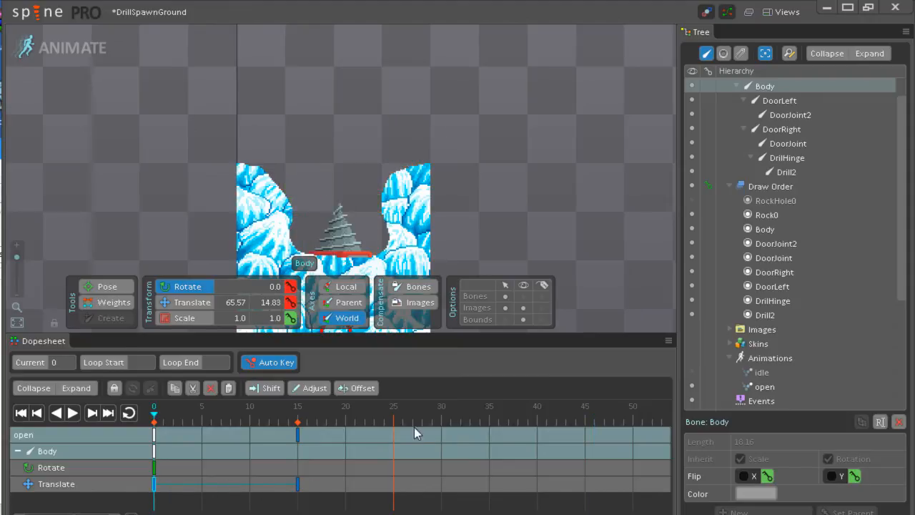
click(727, 11)
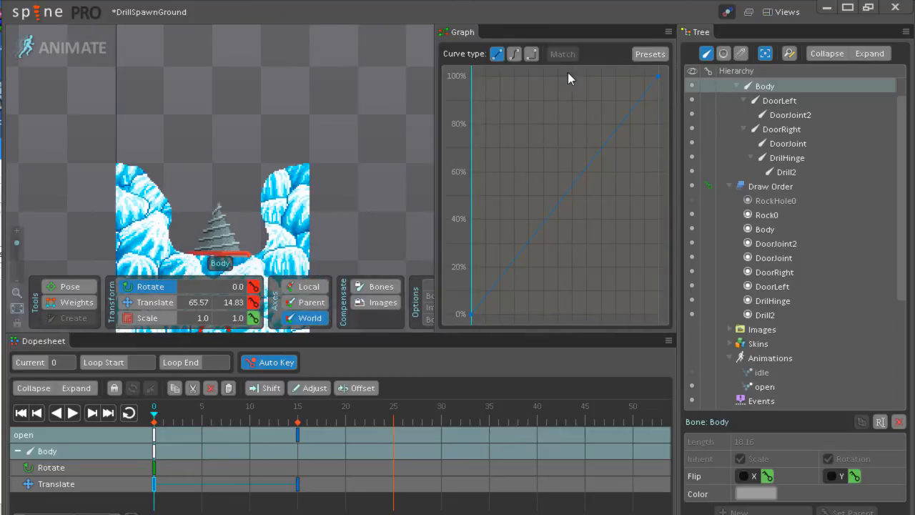
click(514, 56)
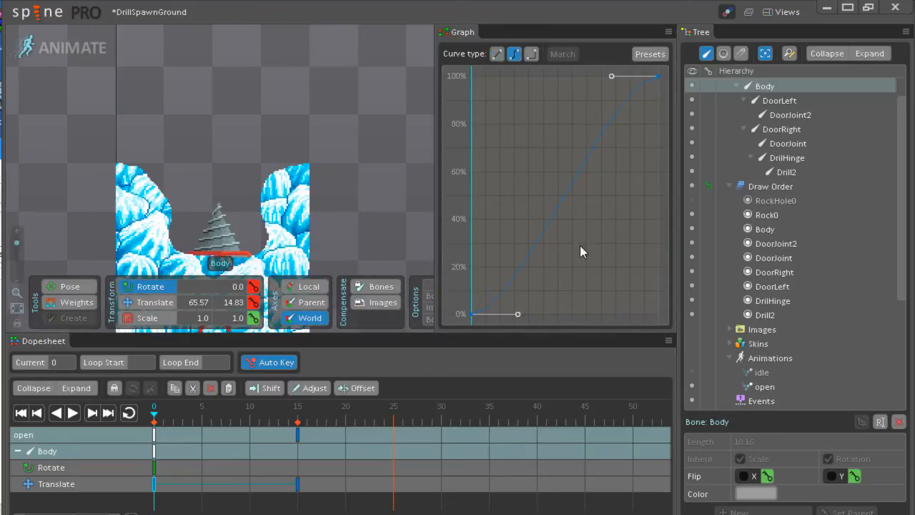
drag(518, 314, 471, 220)
Play the open animation from the start to check the eased rise of the body
click(73, 413)
click(20, 413)
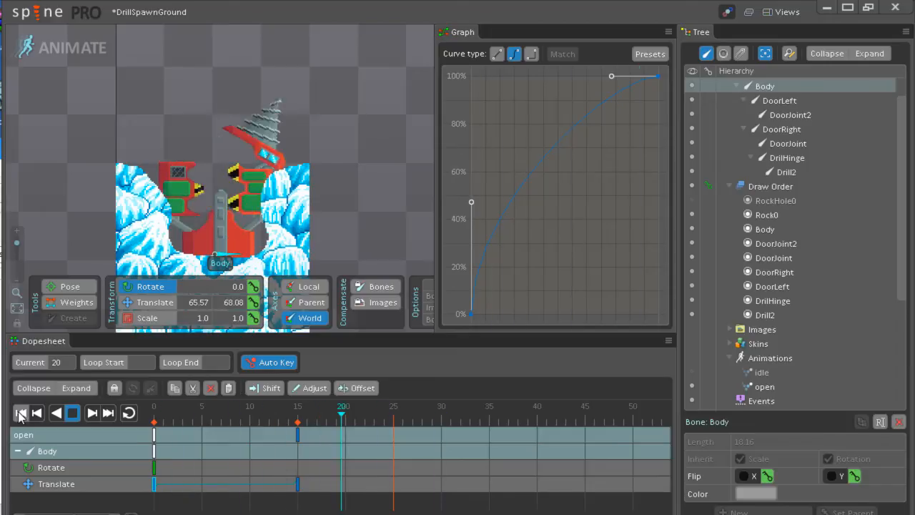
click(73, 413)
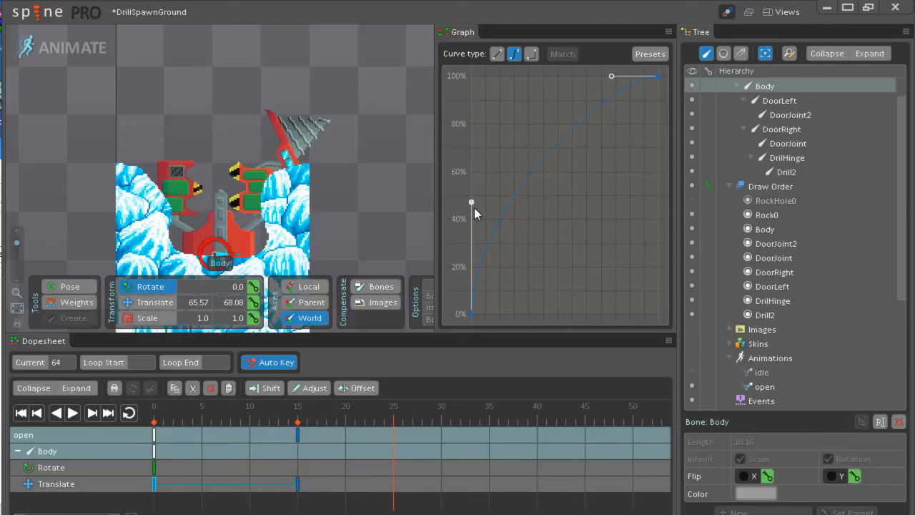
Raise the Body translation curve's starting handle to about 87%, replay the open animation and close the curve graph
drag(472, 202, 470, 107)
click(22, 414)
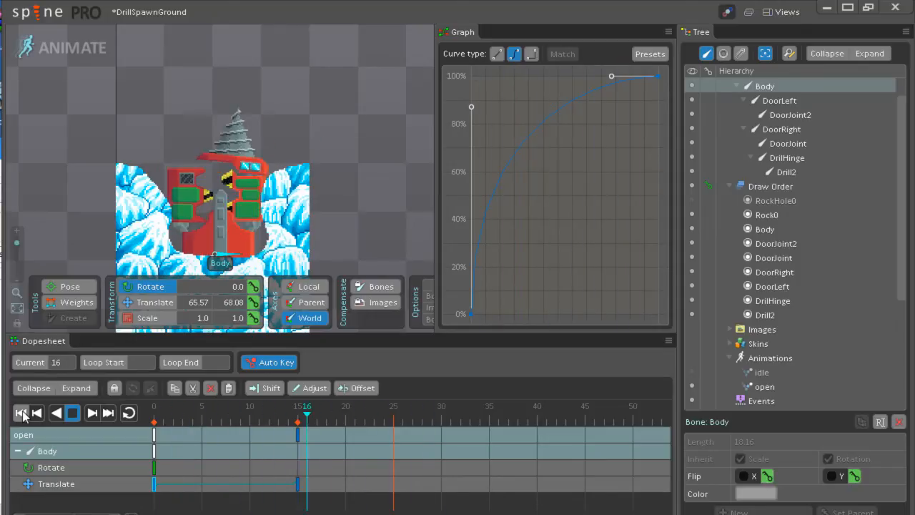
click(72, 413)
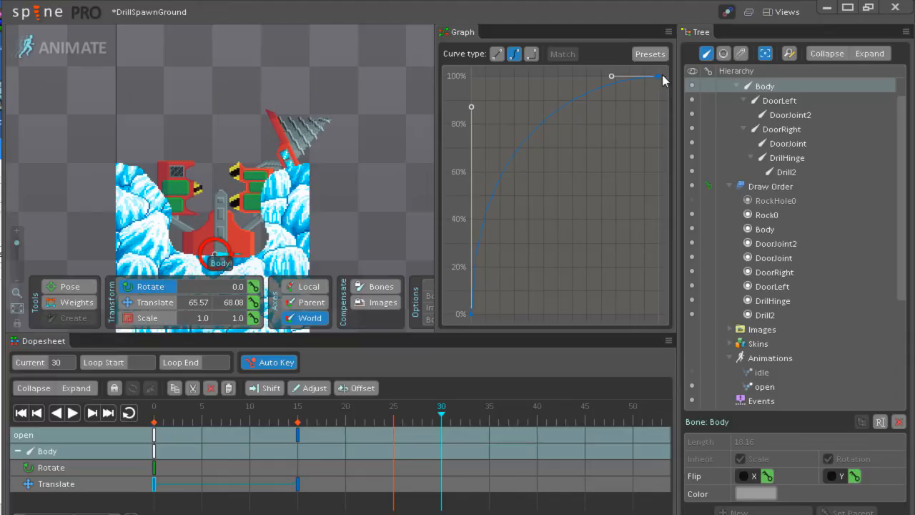
click(669, 32)
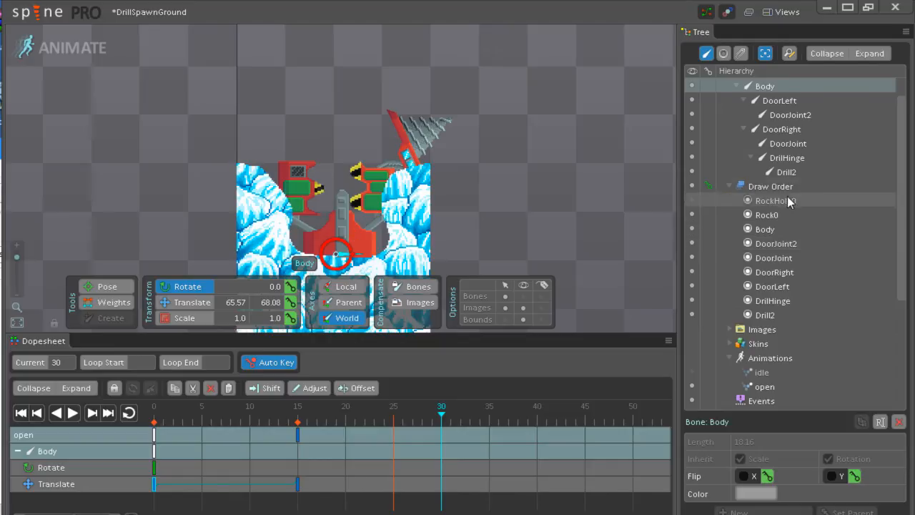
Show slots and attachments in the hierarchy again, and key the Drill1 attachment in the Drill2 slot at frame 0
click(723, 53)
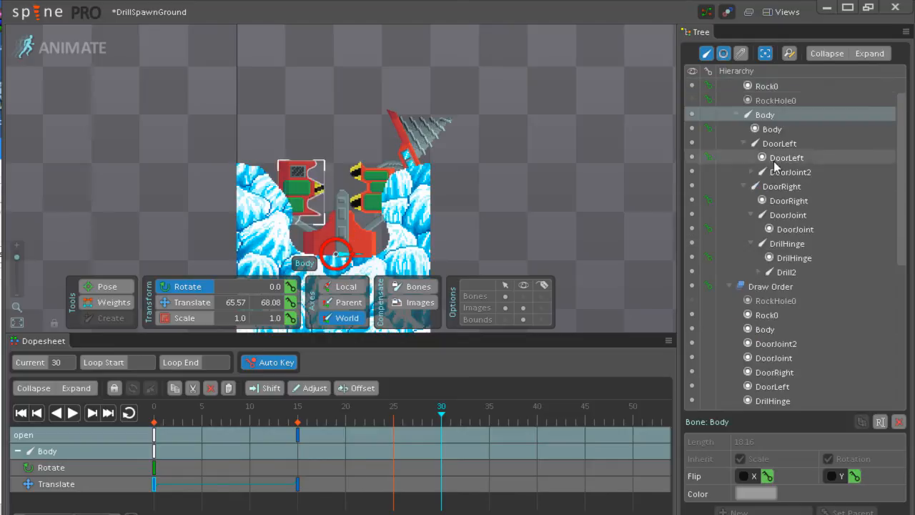
click(760, 271)
click(741, 53)
click(767, 285)
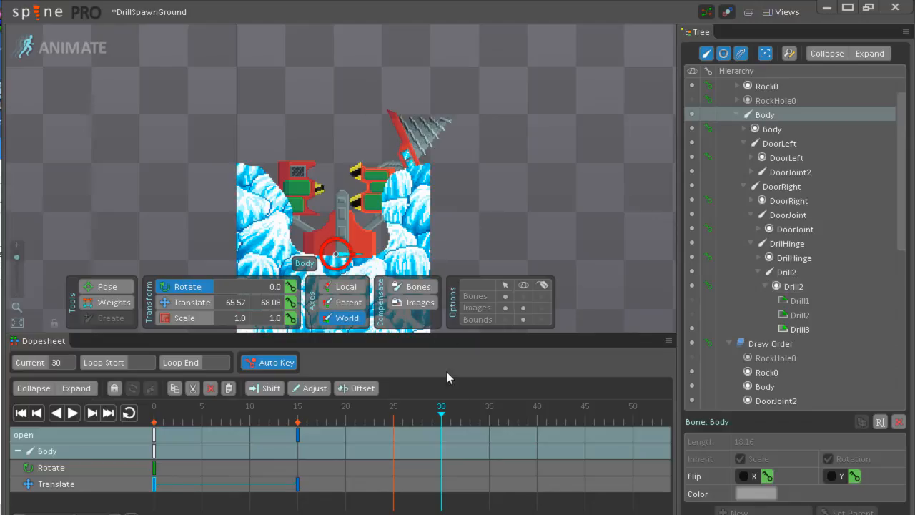
drag(443, 415, 135, 434)
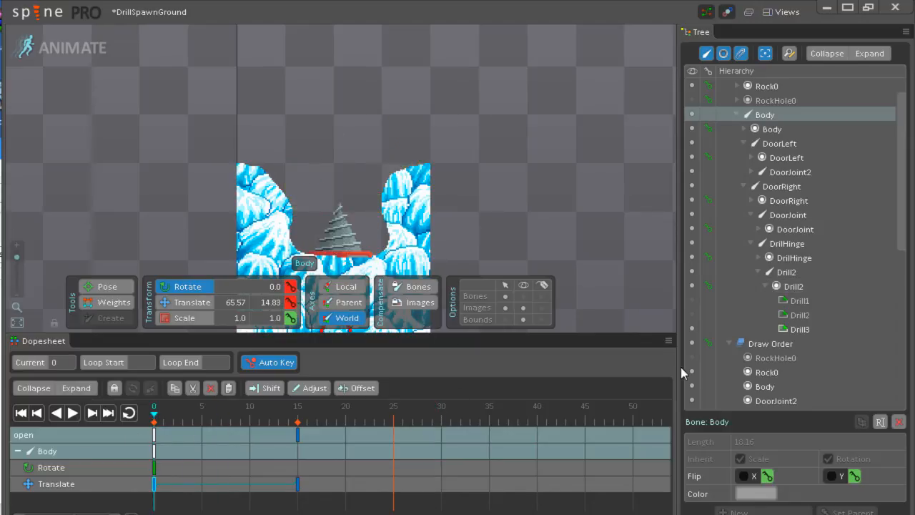
click(690, 302)
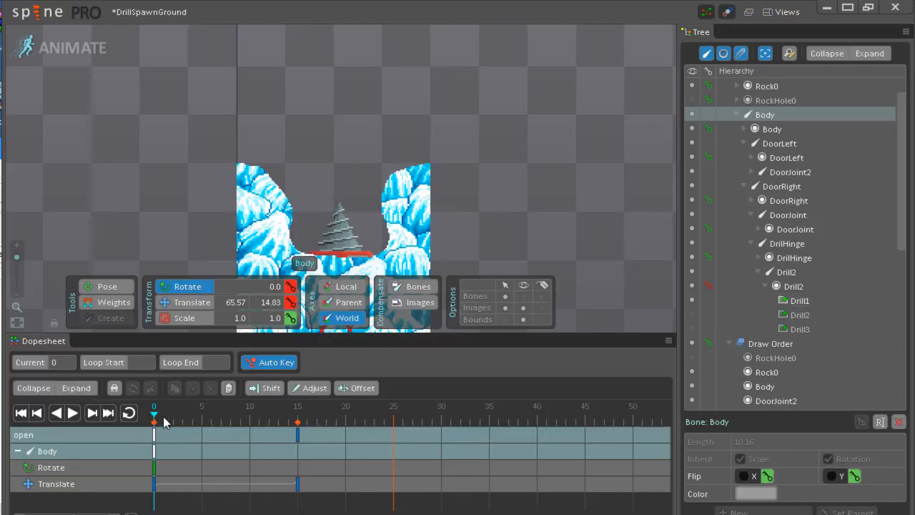
In the Drill2 slot, key the Drill2 attachment at frame 2 and the Drill3 attachment at frame 4
click(774, 271)
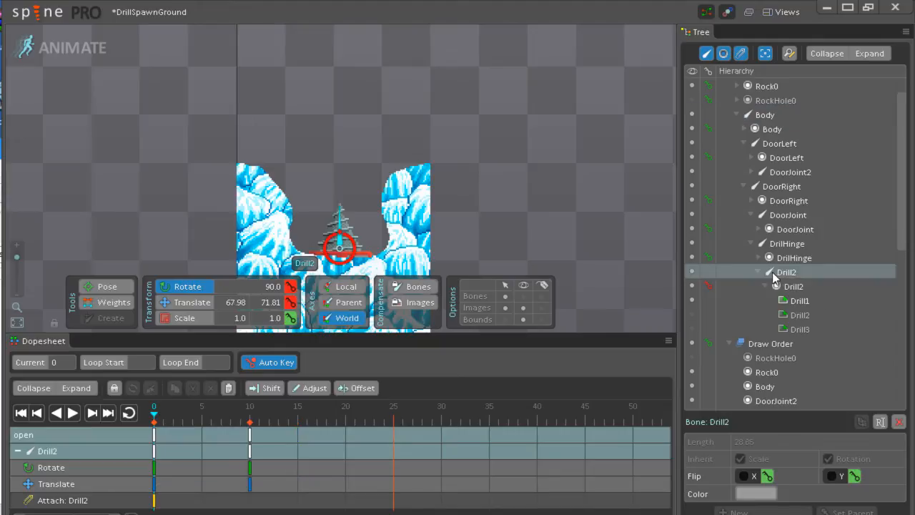
click(158, 418)
click(172, 418)
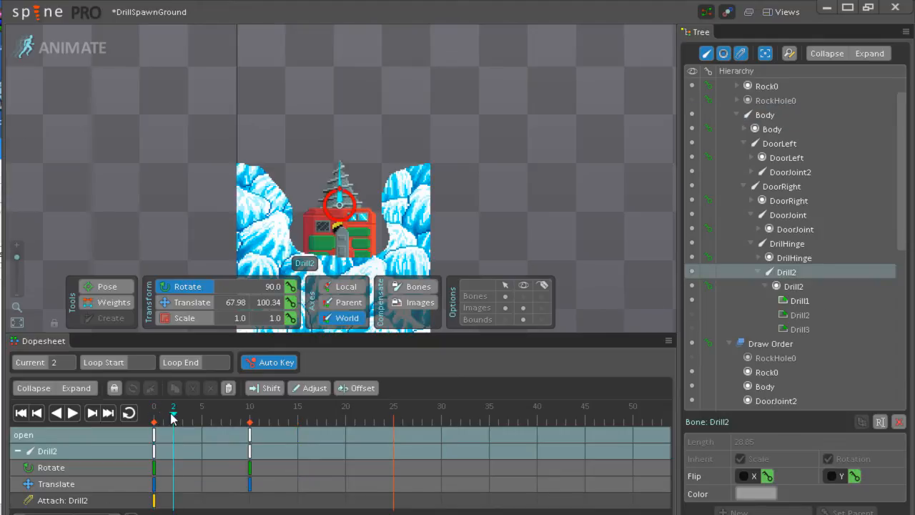
click(692, 315)
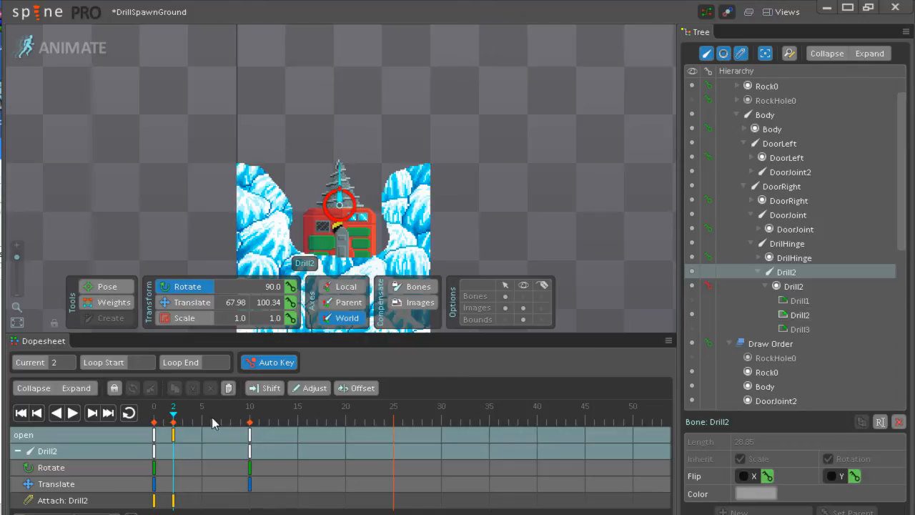
drag(173, 416, 191, 418)
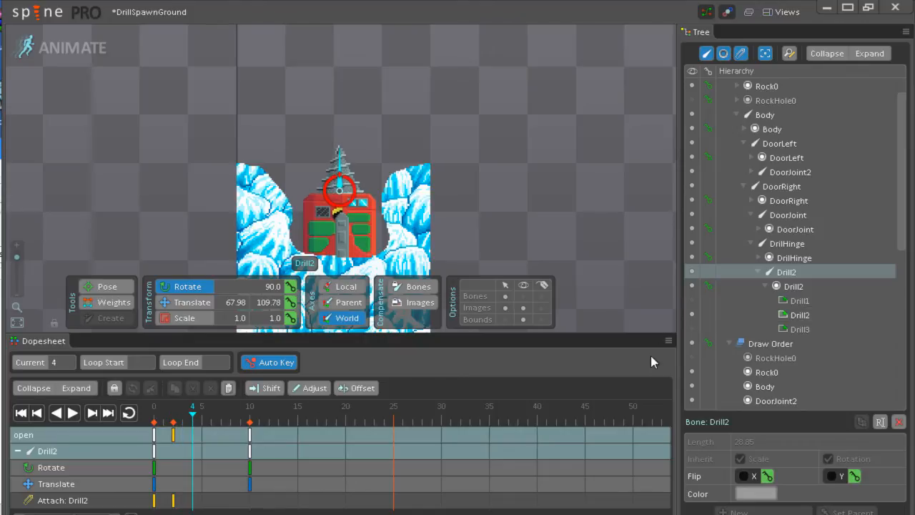
Copy the three drill attachment keys at frames 0, 2 and 4, and paste them starting at frames 6, 12 and 18
drag(210, 494, 152, 504)
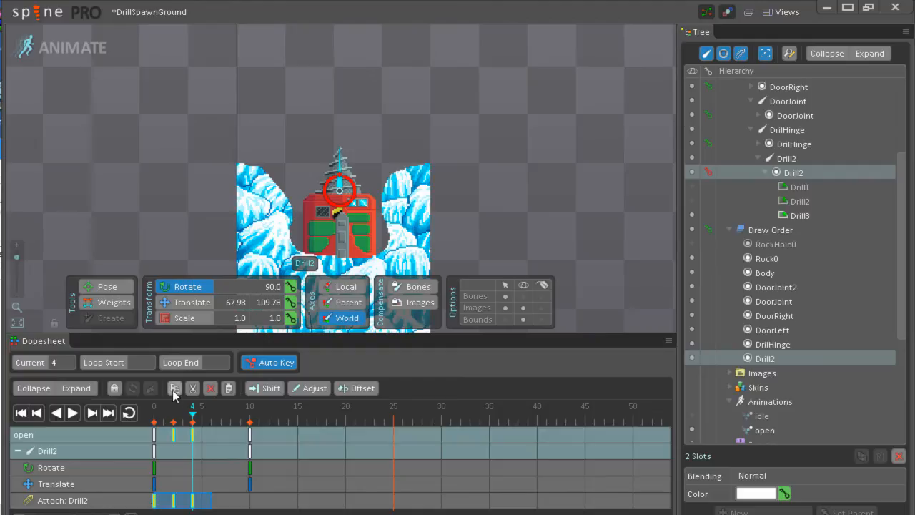
click(216, 417)
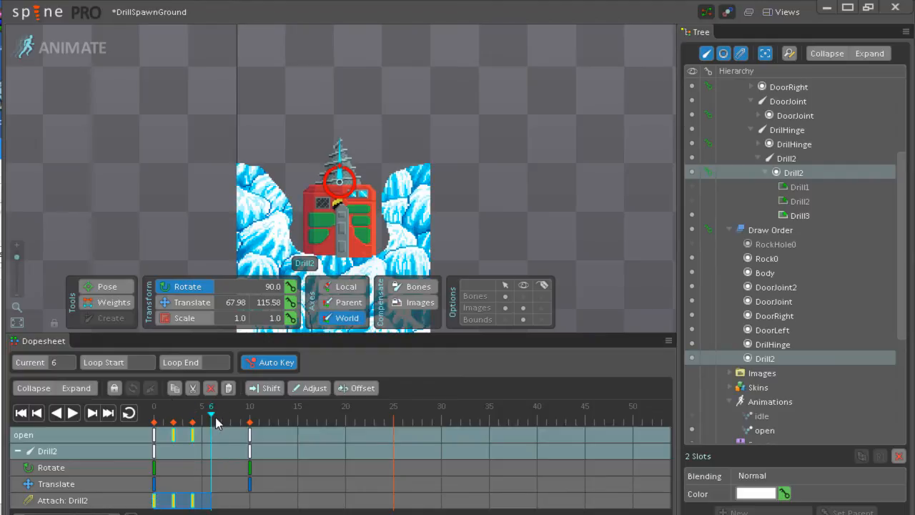
click(228, 388)
click(269, 417)
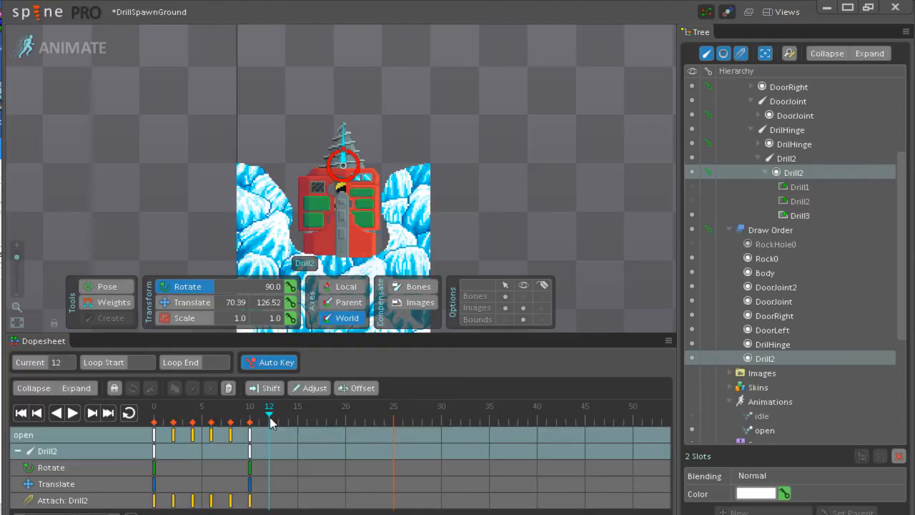
click(229, 389)
click(308, 417)
drag(309, 420, 141, 433)
click(229, 389)
Clear the bone selection and play the open animation to check the drill's spinning
click(555, 161)
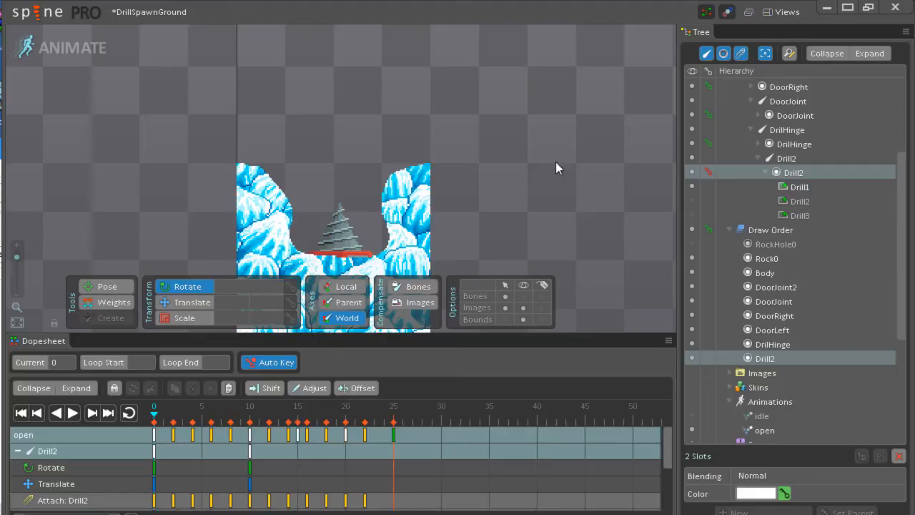
click(71, 414)
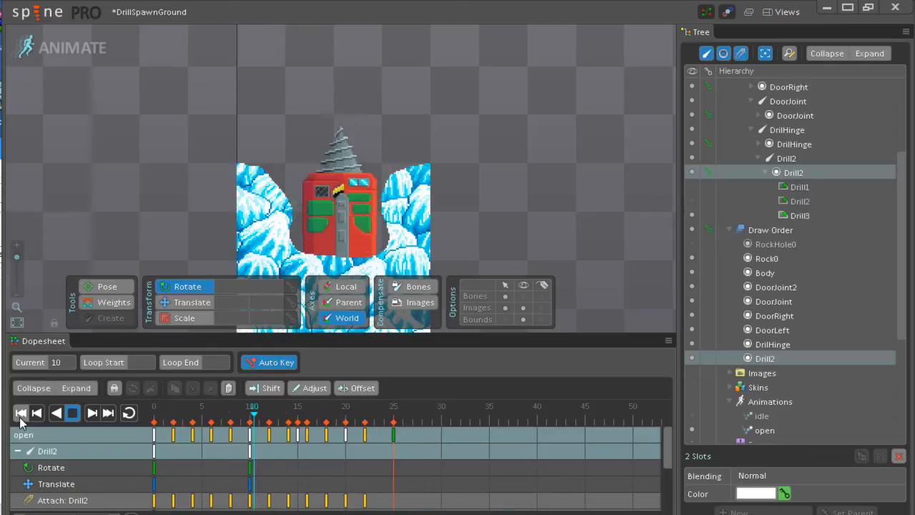
click(72, 413)
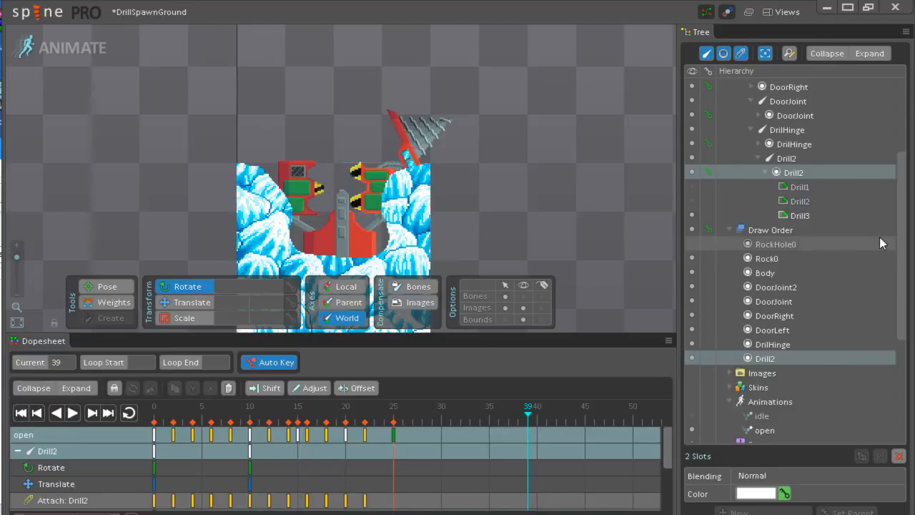
Duplicate the open animation and rename the copy idle_open
scroll(897, 235, down, 5)
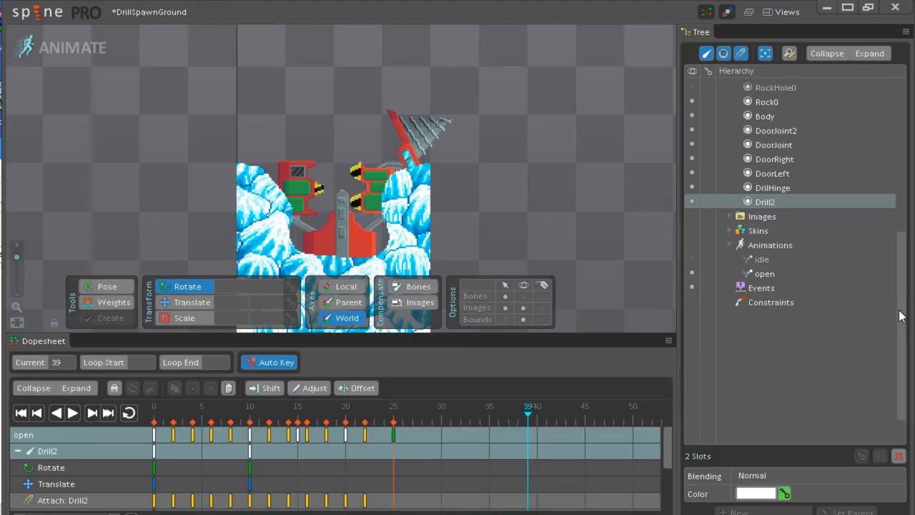
click(762, 309)
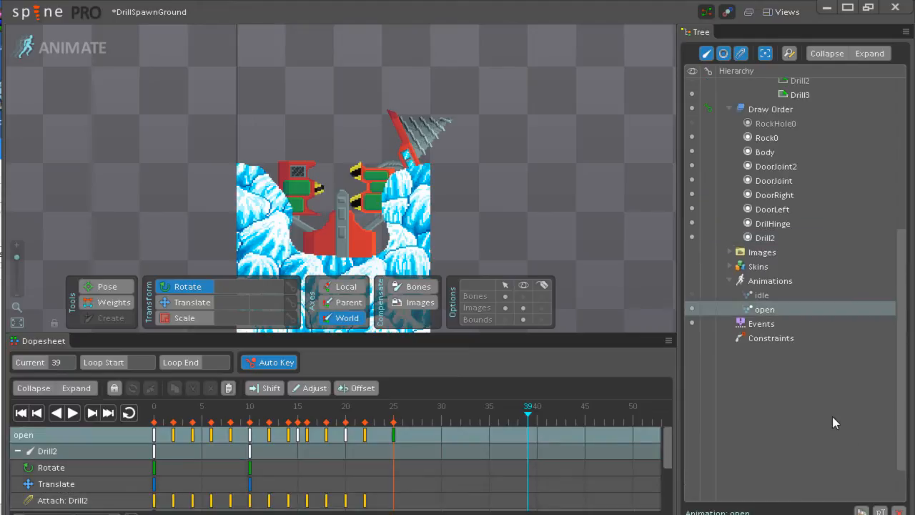
click(881, 512)
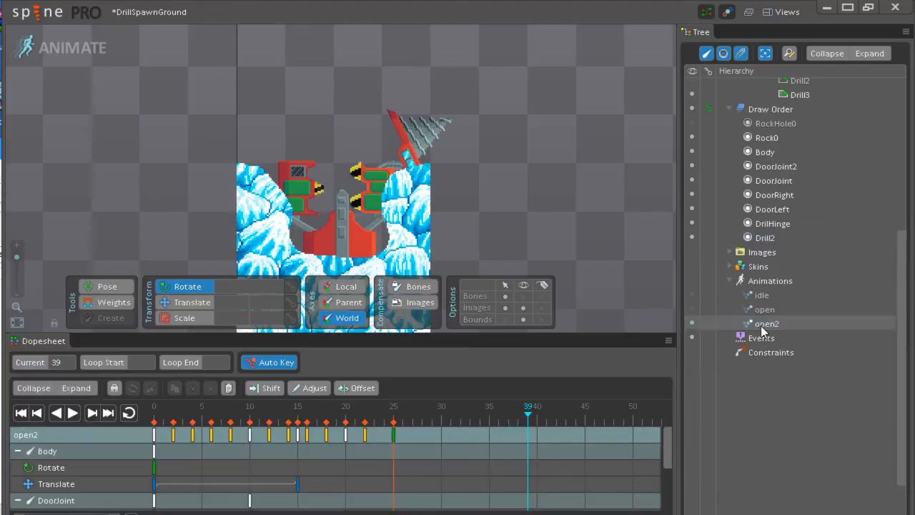
double_click(760, 326)
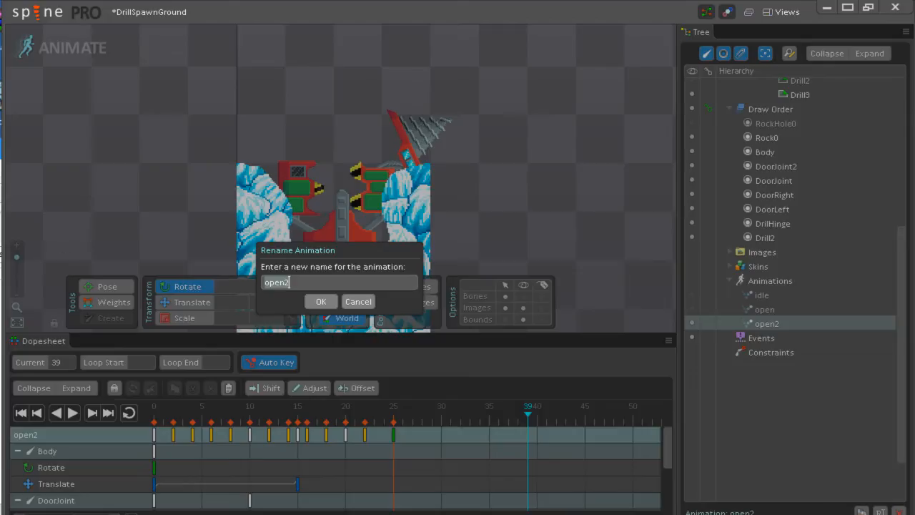
click(313, 285)
text(idle_)
key(Return)
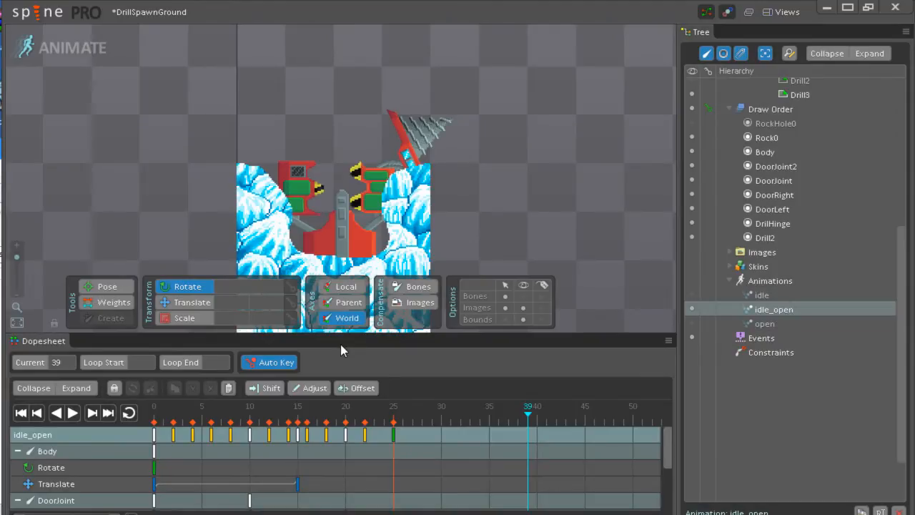
Enlarge the timeline and move all later keys of idle_open, up to frame 25, onto frame 0 to hold the opened pose
drag(529, 418, 397, 433)
drag(383, 336, 366, 84)
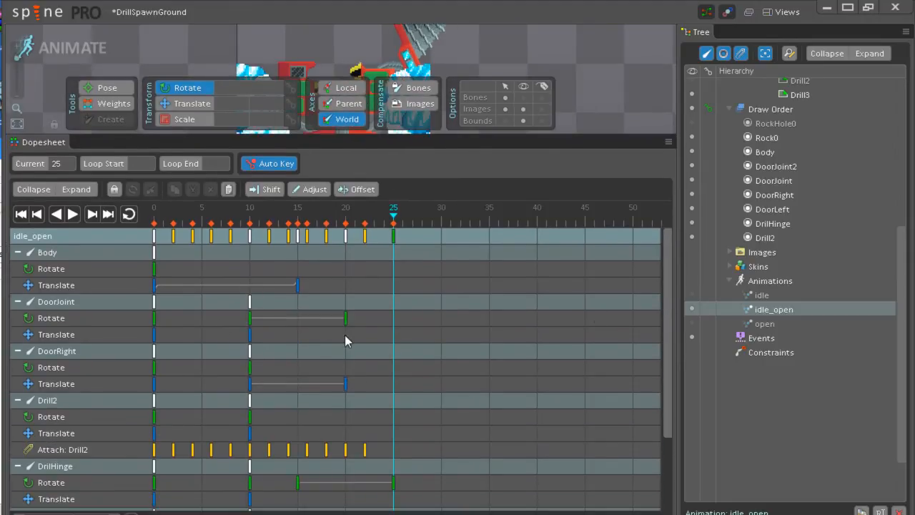
drag(655, 273, 565, 260)
drag(173, 241, 155, 237)
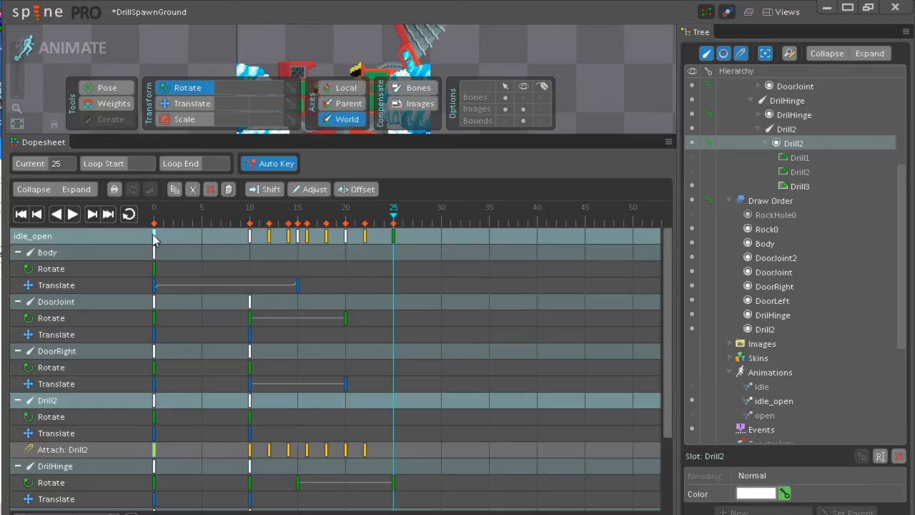
drag(247, 238, 138, 238)
drag(271, 239, 150, 240)
drag(288, 238, 128, 240)
drag(299, 239, 156, 239)
drag(305, 235, 155, 237)
drag(326, 236, 155, 236)
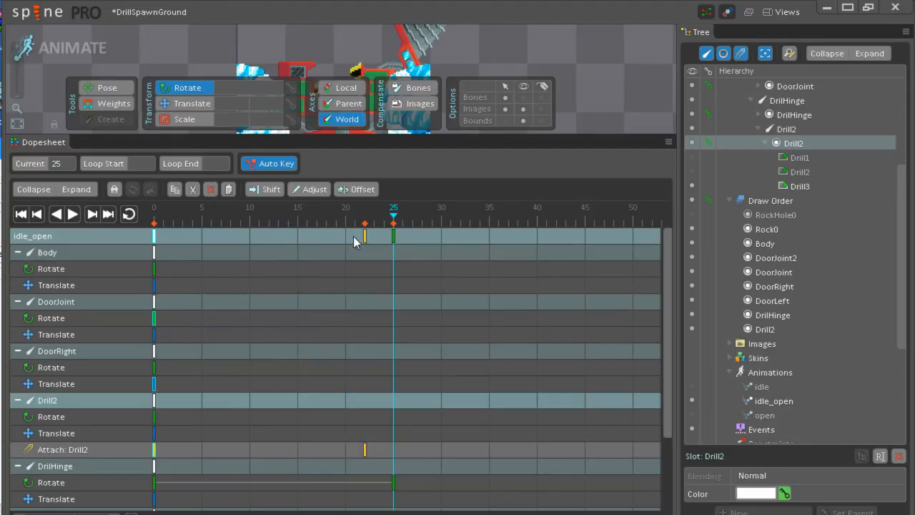
drag(364, 233, 138, 238)
drag(391, 241, 154, 248)
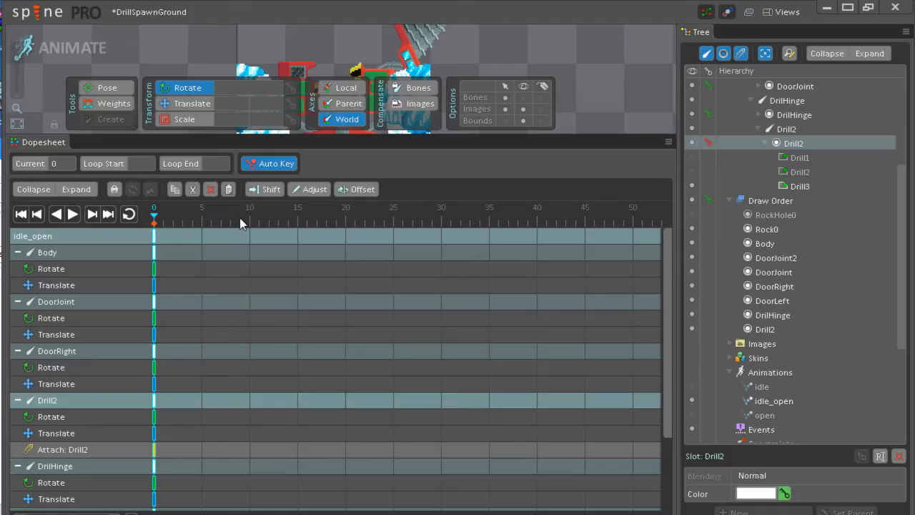
Paste a copy of all idle_open frame 0 keys at frame 5, and move that copy to frame 50
click(203, 214)
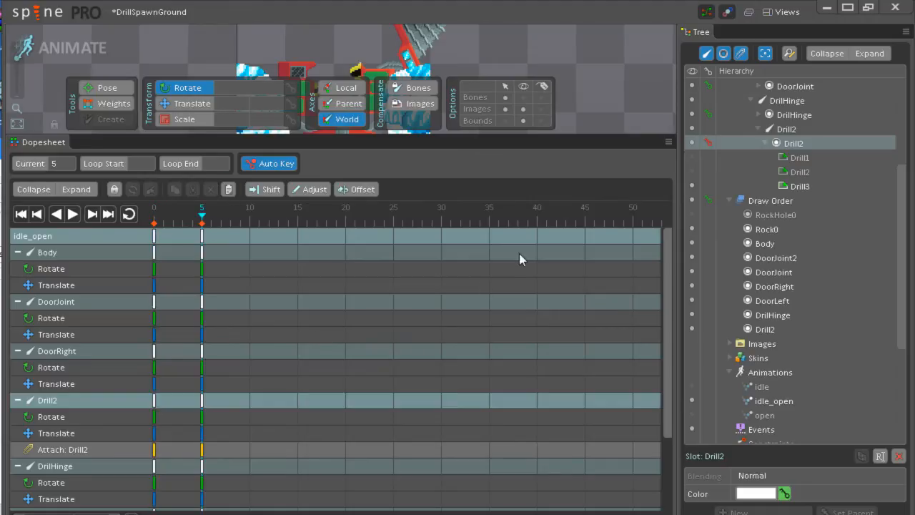
drag(565, 136, 547, 175)
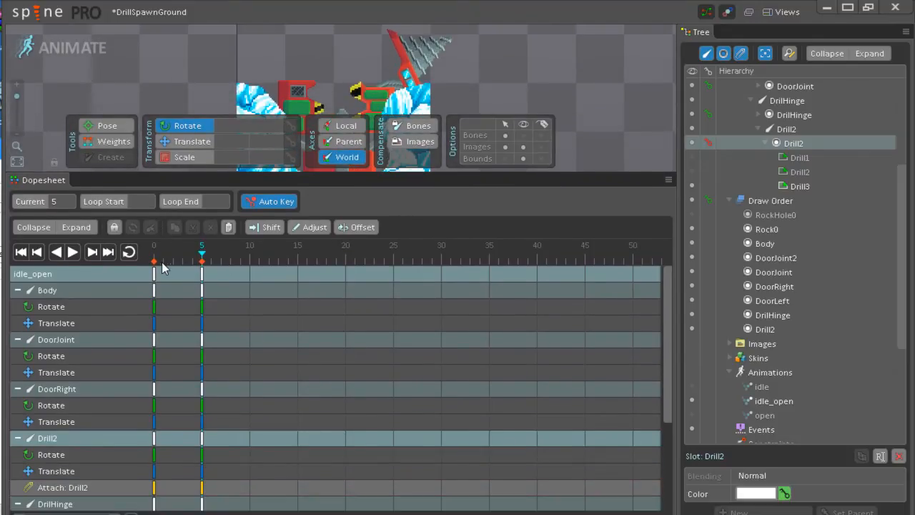
mouse_move(574, 171)
mouse_down()
mouse_move(565, 287)
mouse_move(562, 180)
mouse_up()
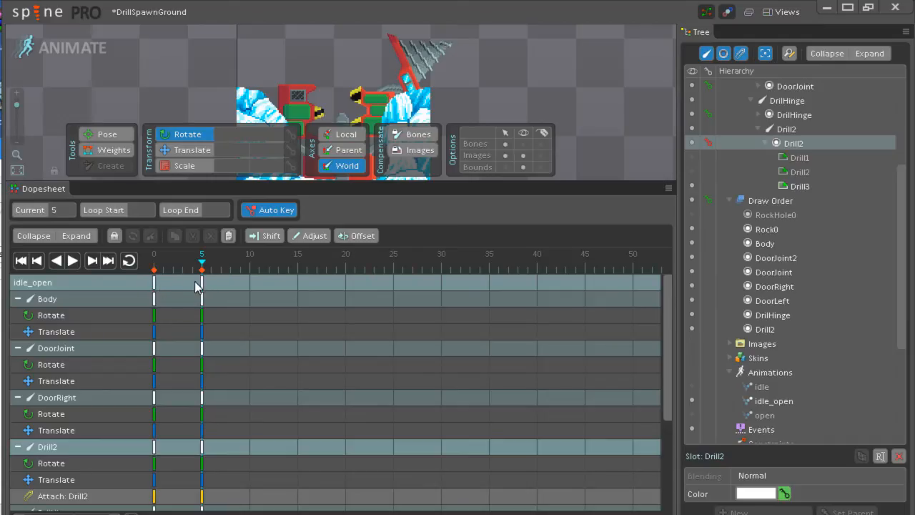
click(182, 268)
mouse_move(165, 269)
mouse_down()
mouse_move(131, 273)
mouse_move(201, 270)
mouse_move(150, 277)
mouse_up()
drag(201, 285, 633, 294)
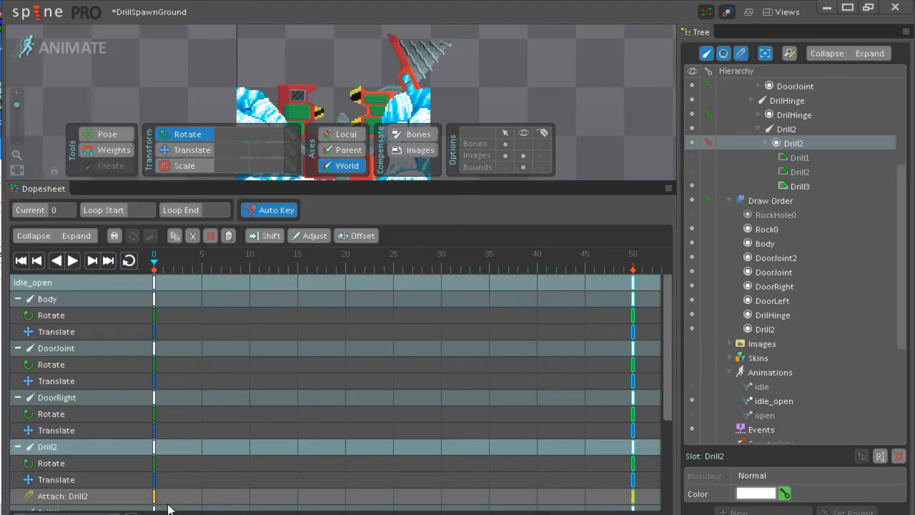
Shorten the idle_open animation by moving its closing set of keys to frame 3
drag(153, 262, 297, 274)
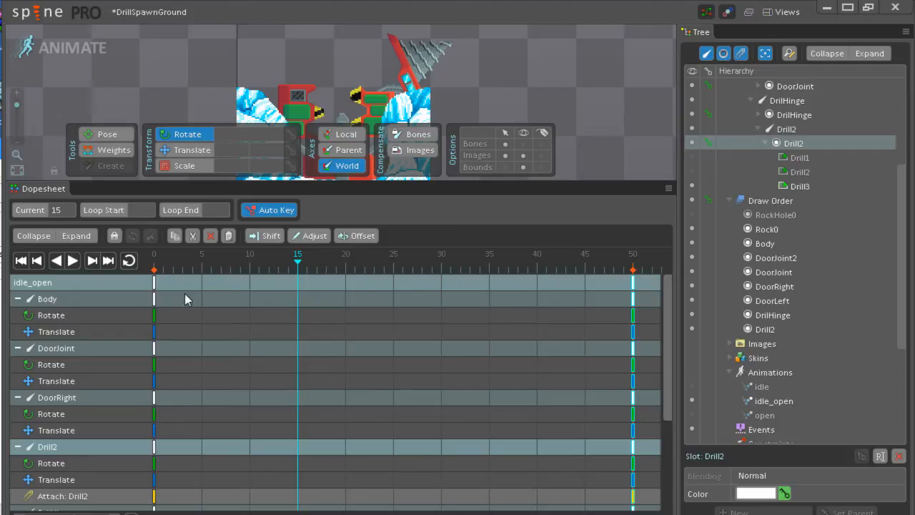
mouse_move(300, 266)
mouse_down()
mouse_move(625, 266)
mouse_move(301, 277)
mouse_up()
mouse_move(300, 256)
mouse_down()
mouse_move(286, 261)
mouse_move(298, 264)
mouse_up()
drag(623, 283, 279, 282)
drag(201, 281, 178, 286)
drag(288, 285, 200, 286)
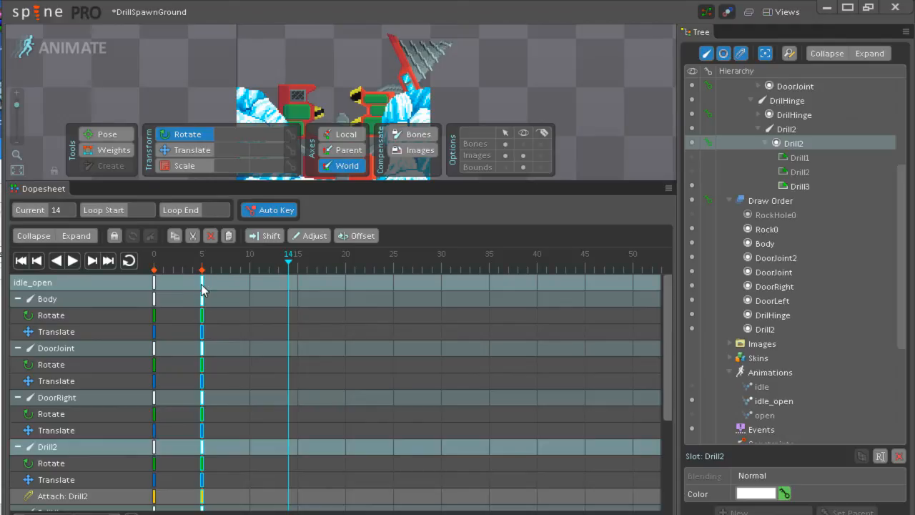
click(202, 288)
mouse_move(203, 286)
mouse_down()
mouse_move(183, 286)
mouse_move(346, 283)
mouse_move(203, 285)
mouse_up()
drag(202, 285, 154, 260)
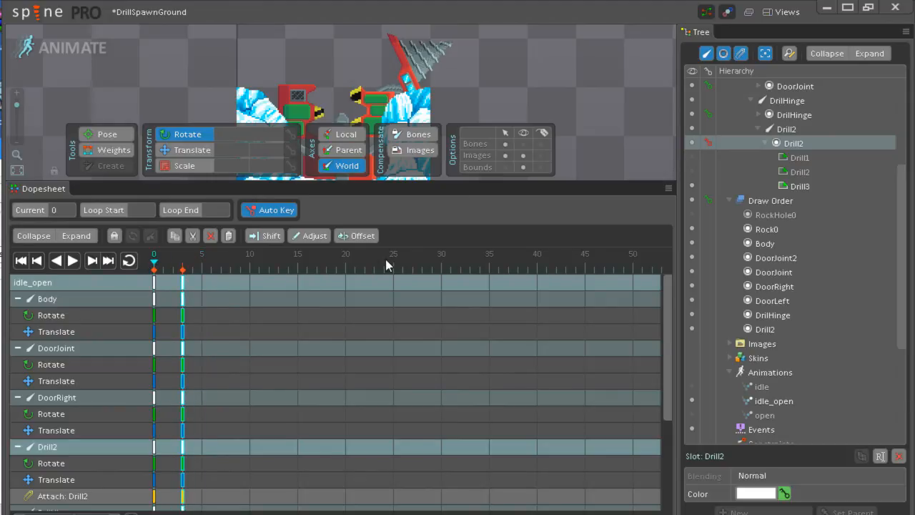
Shrink the dopesheet to enlarge the viewport and duplicate the idle_open animation
drag(370, 183, 386, 347)
click(760, 401)
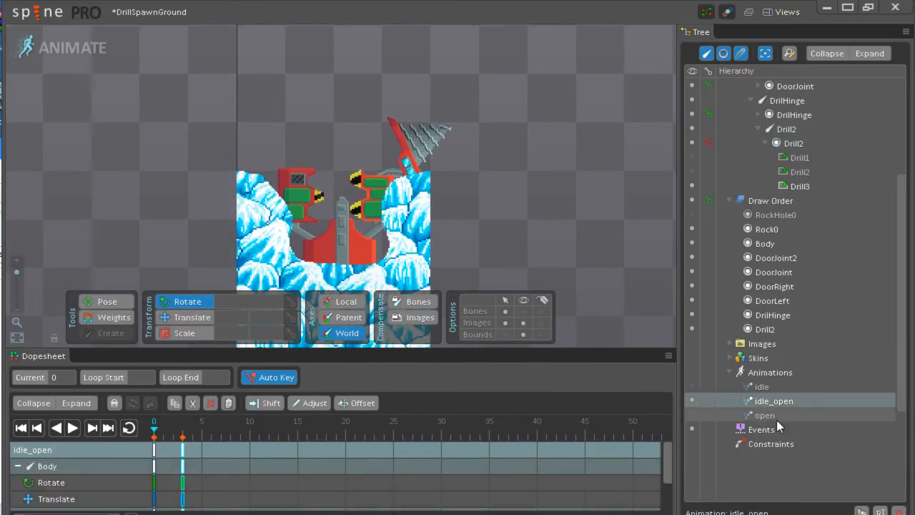
key(ctrl+d)
click(765, 418)
click(765, 418)
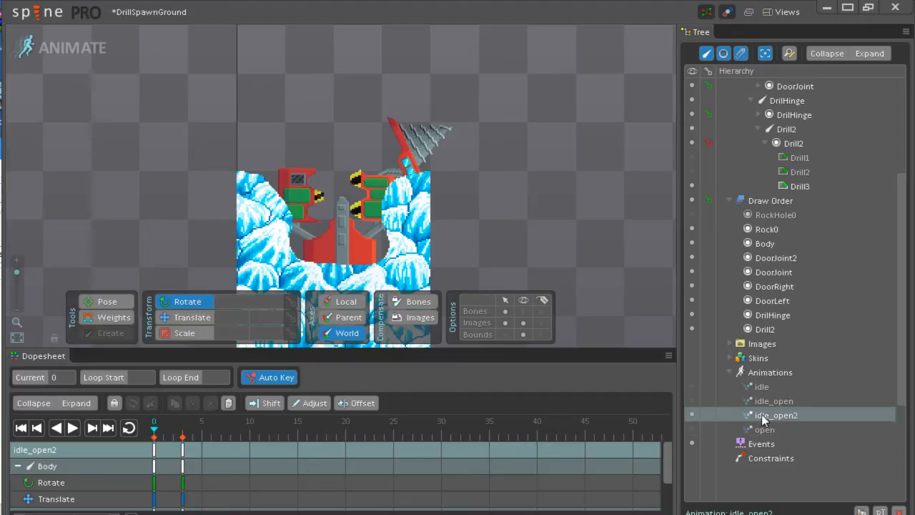
Check the animation state diagram in Photoshop Elements, return to Spine, and rename the idle_open copy as explode
key(alt+Tab)
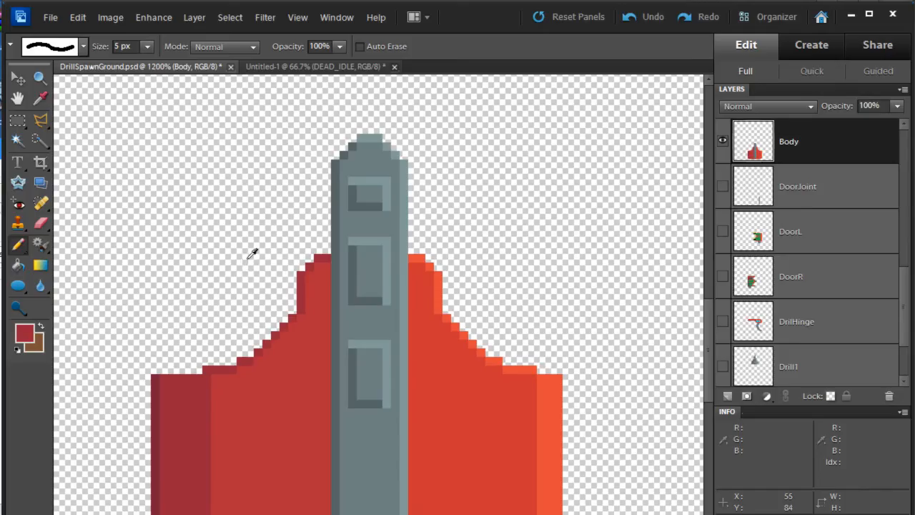
key(ctrl+Tab)
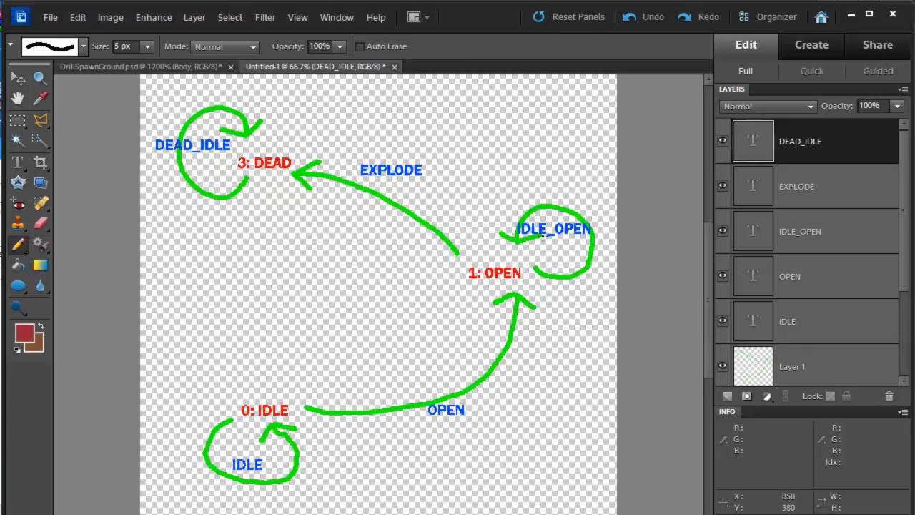
key(alt+Tab)
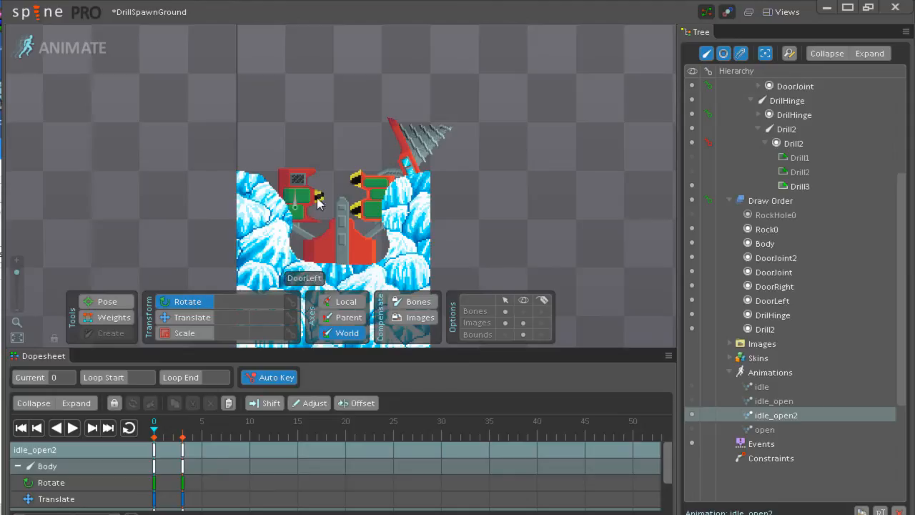
key(alt+Tab)
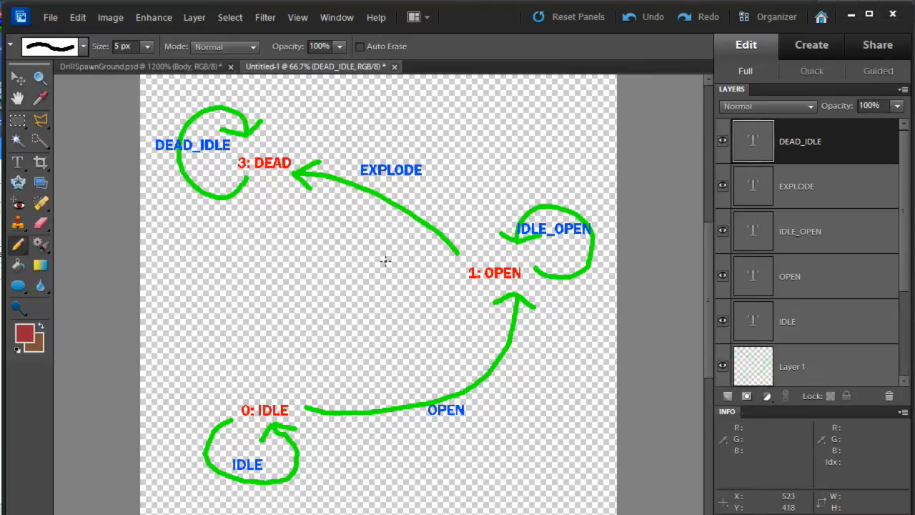
key(alt+Tab)
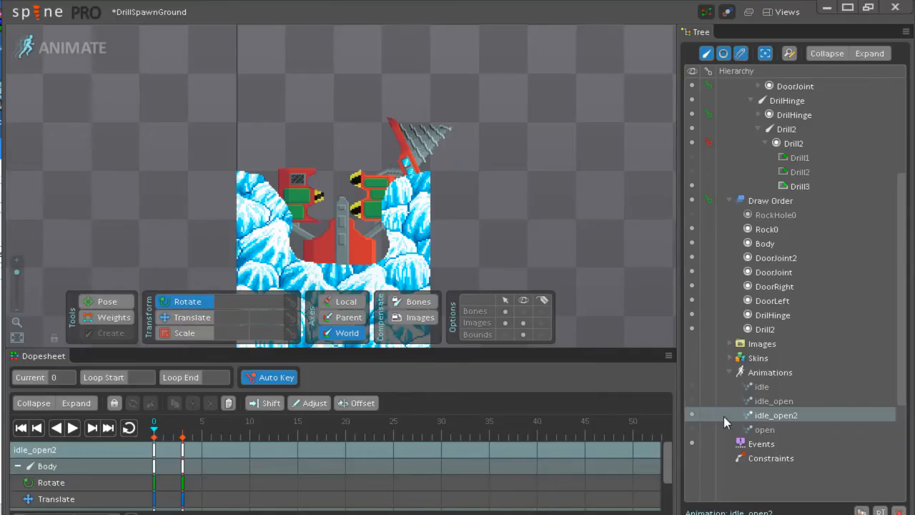
double_click(757, 415)
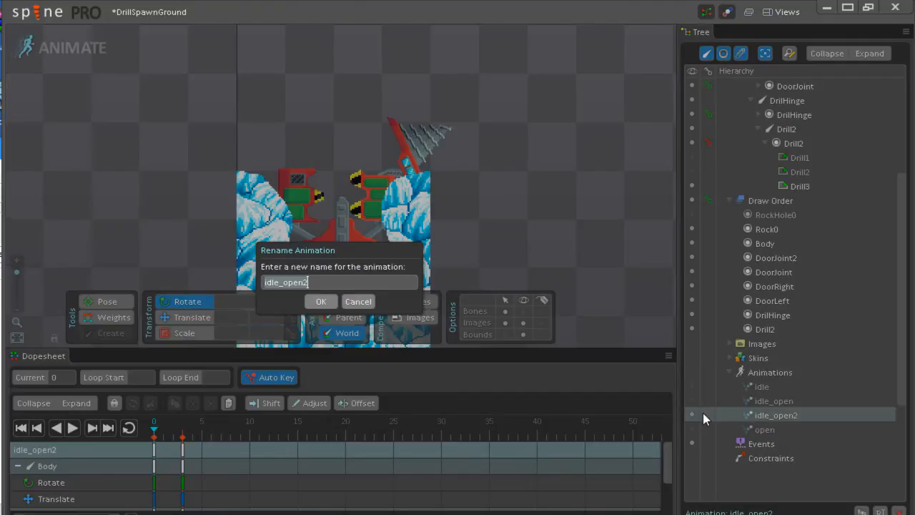
text(explode)
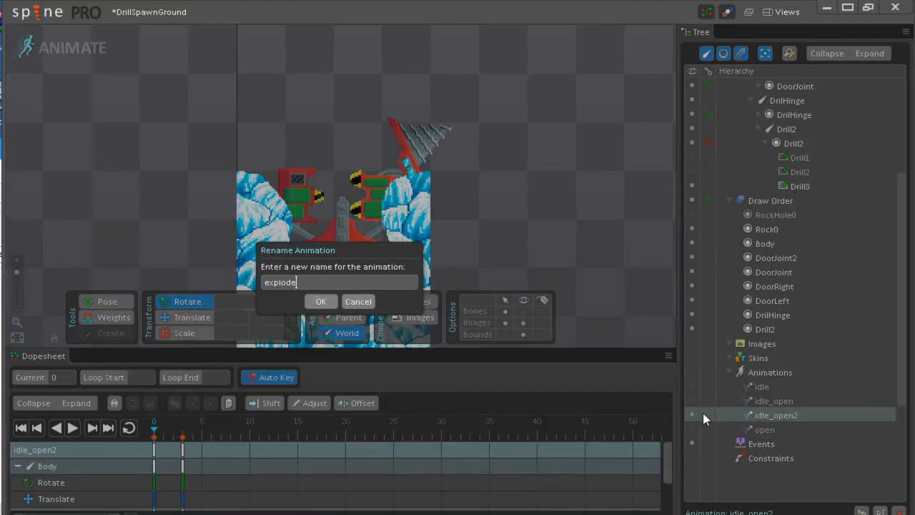
key(Return)
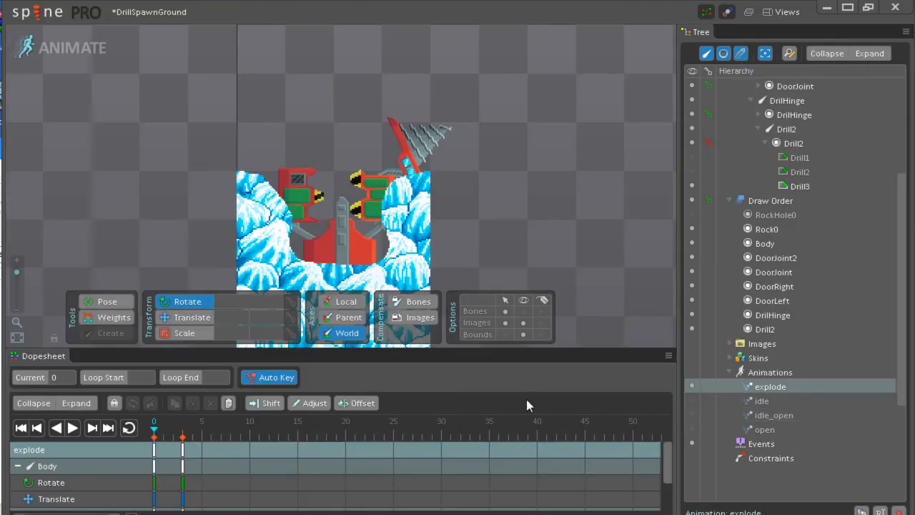
Delete all keys at frame 3 of the explode animation
drag(474, 242, 453, 191)
scroll(464, 205, up, 1)
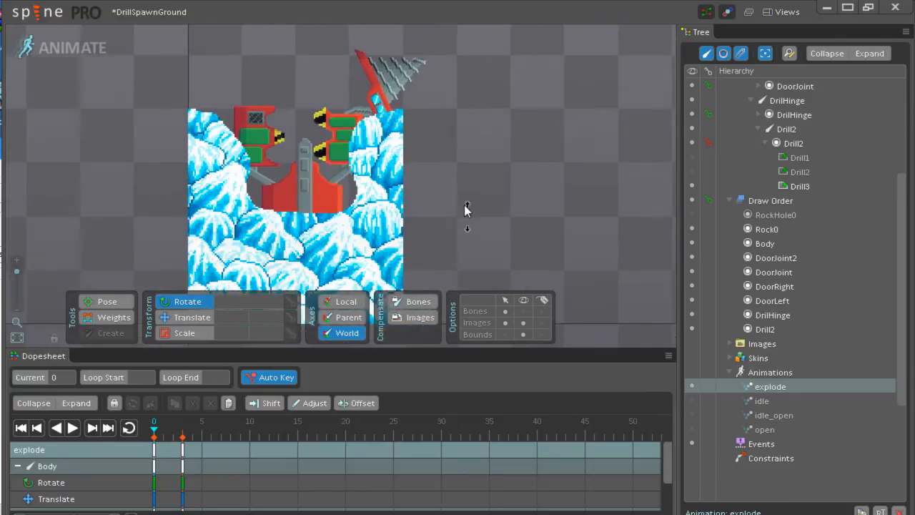
scroll(464, 205, down, 5)
drag(411, 170, 444, 189)
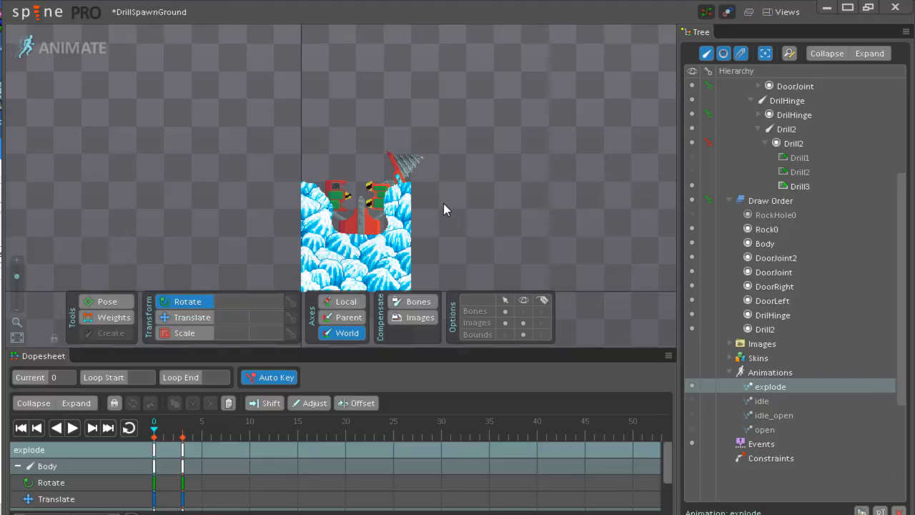
drag(443, 203, 433, 179)
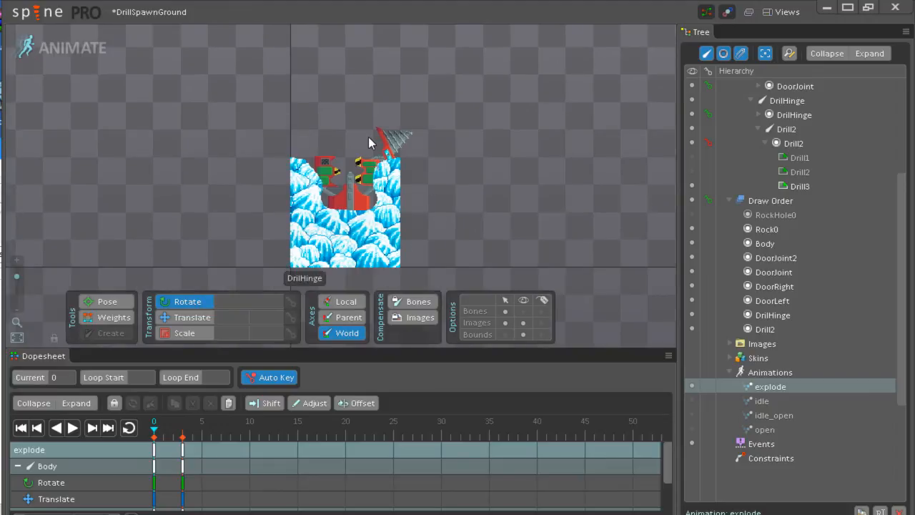
click(183, 456)
key(Delete)
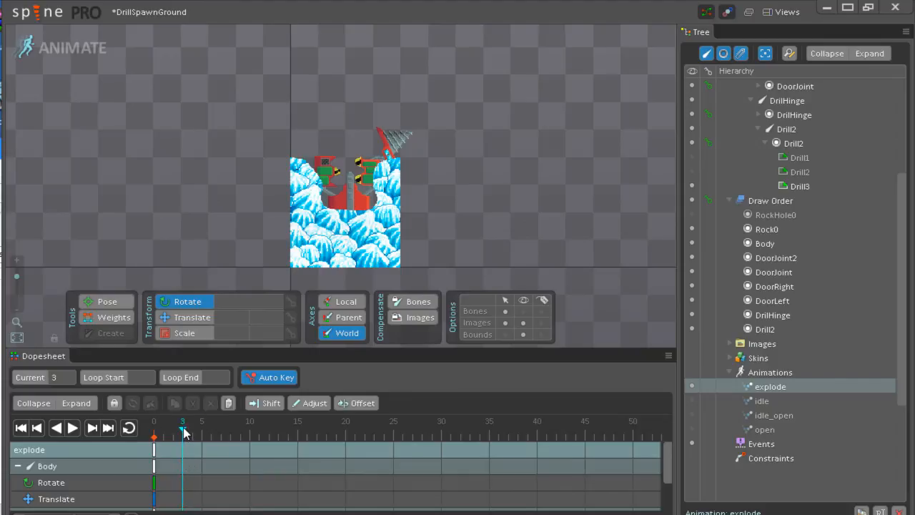
With explode at frame 25, filter the tree to hide slots and attachments and collapse the Draw Order
drag(183, 431, 392, 438)
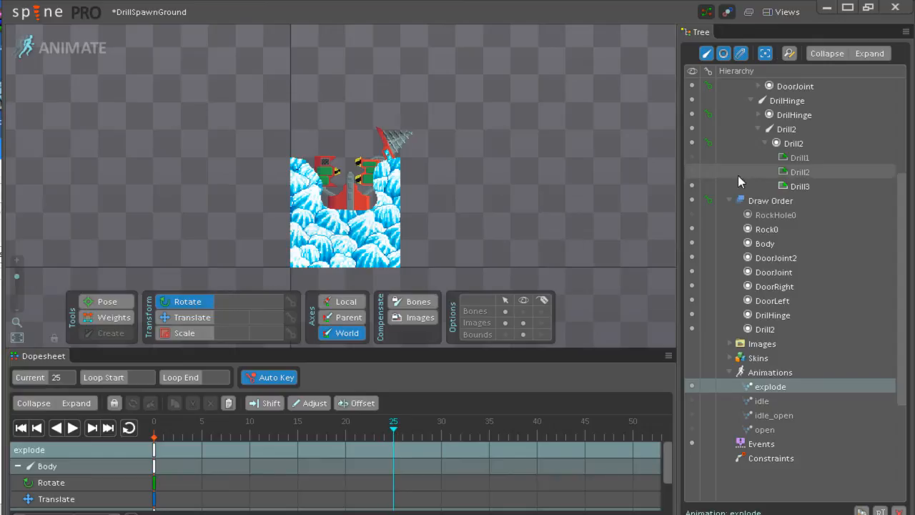
click(740, 52)
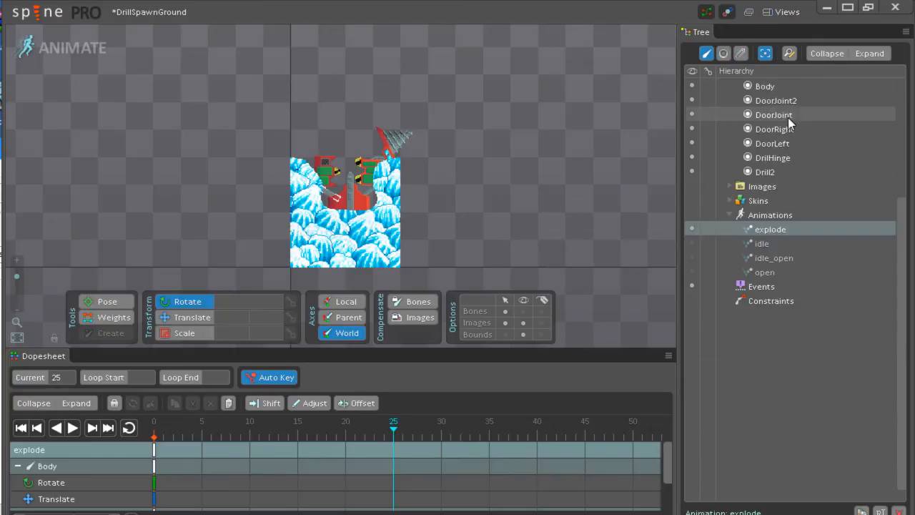
drag(903, 208, 903, 48)
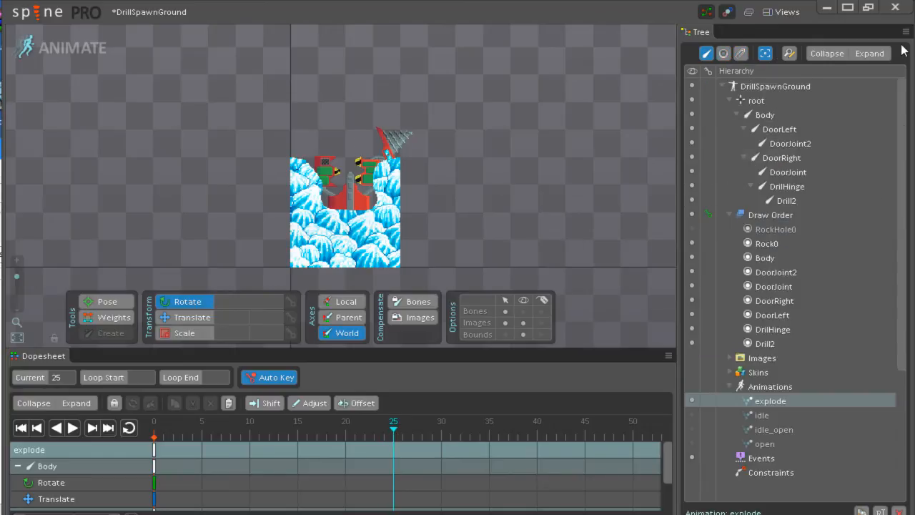
click(730, 214)
Lower the Body bone into the ice to a Y translation of about 39.8 at frame 25 of explode
click(763, 115)
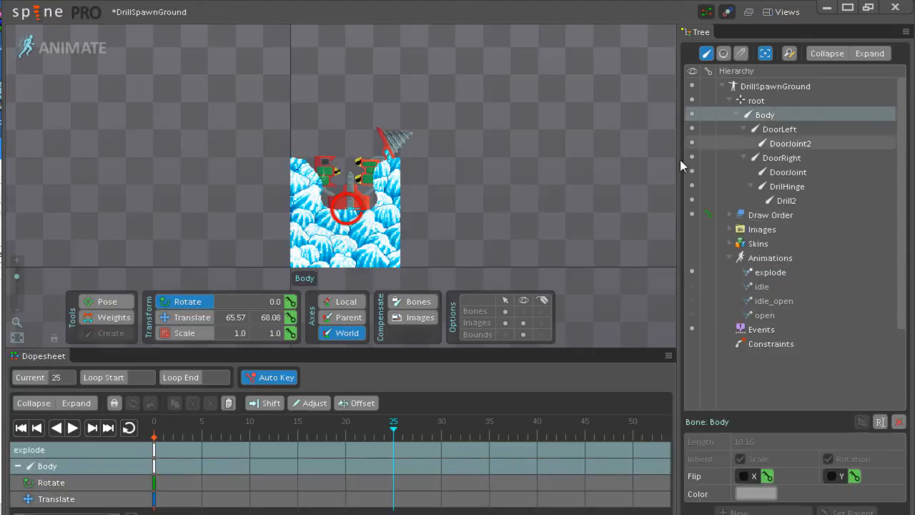
key(v)
drag(349, 190, 341, 218)
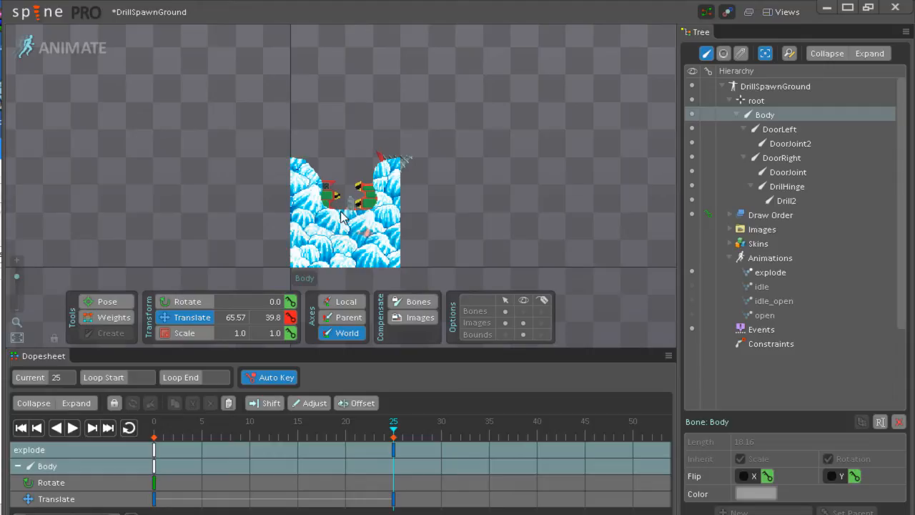
Copy the Body bone's frame 0 Translate key to frame 10 to delay the sinking
drag(393, 426, 138, 442)
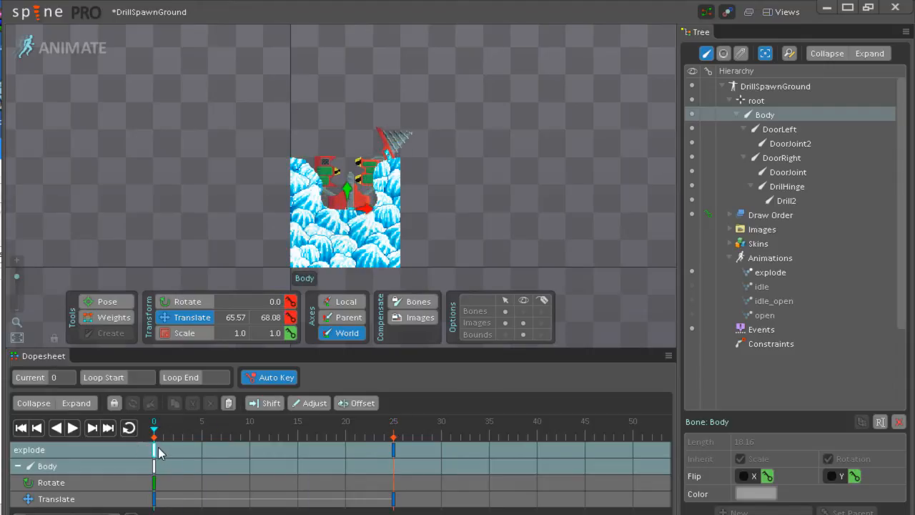
click(154, 499)
click(156, 499)
click(245, 431)
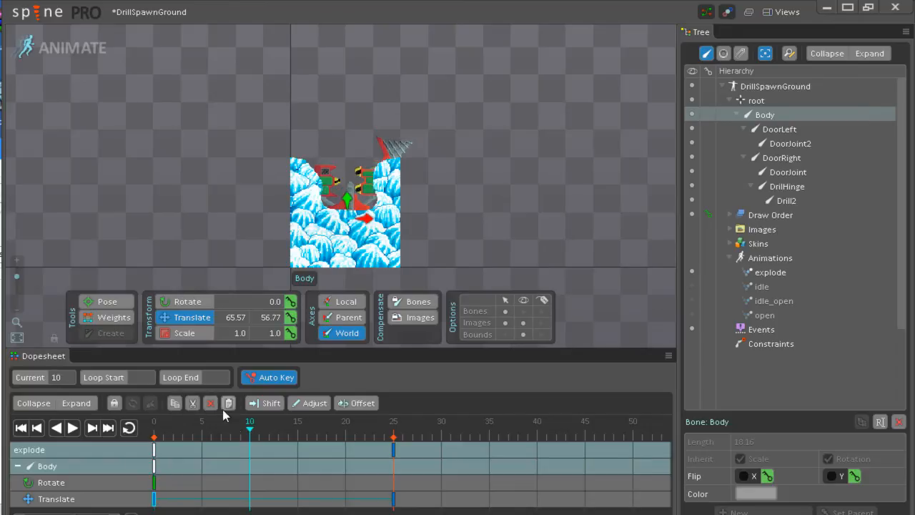
click(228, 403)
drag(250, 431, 136, 441)
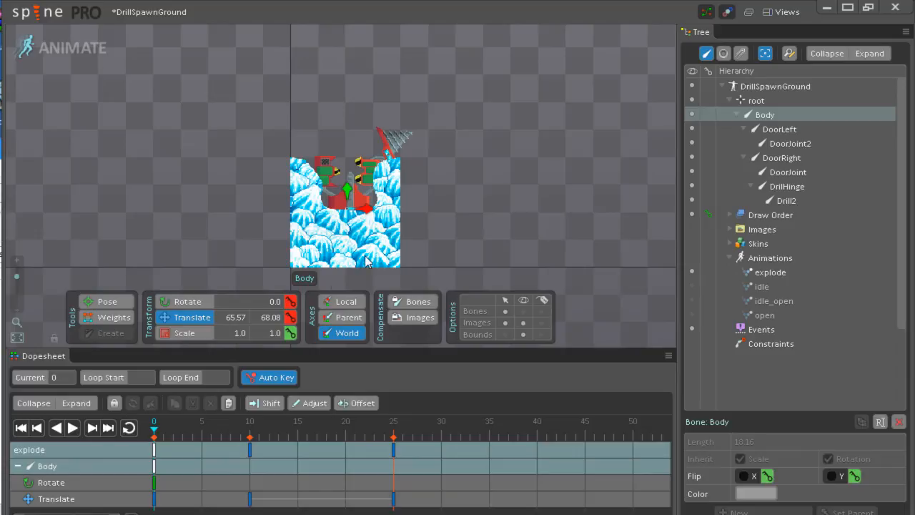
At frame 10, rotate the DoorLeft bone to about 37.66° and move it to about 49.4, 102.23
click(764, 130)
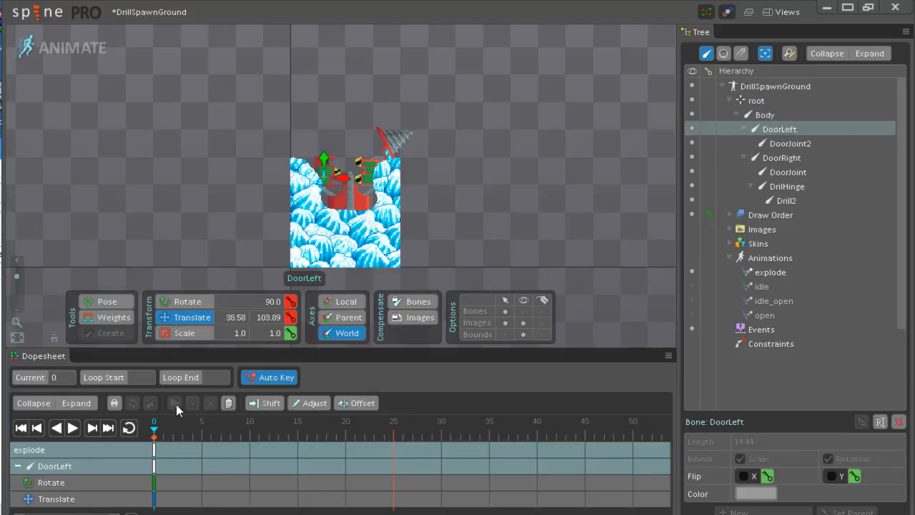
drag(155, 427, 250, 432)
key(c)
drag(462, 223, 397, 327)
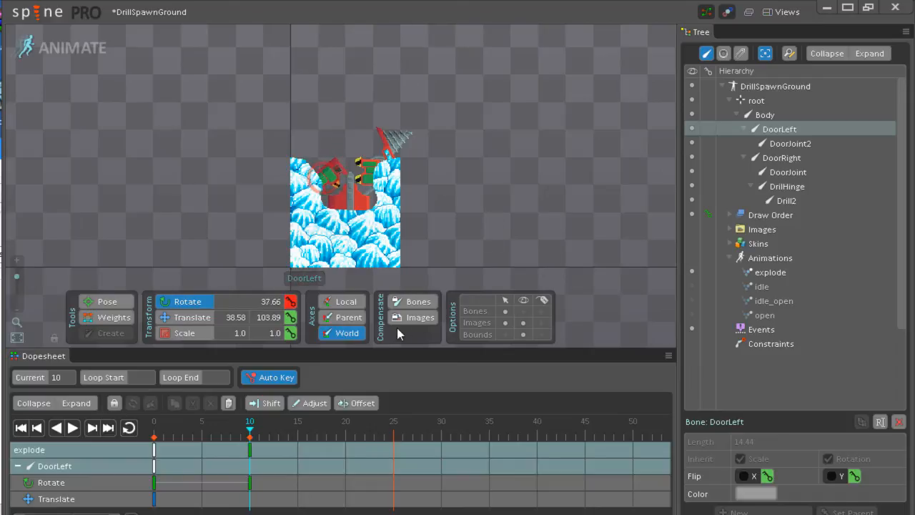
key(v)
drag(440, 214, 456, 216)
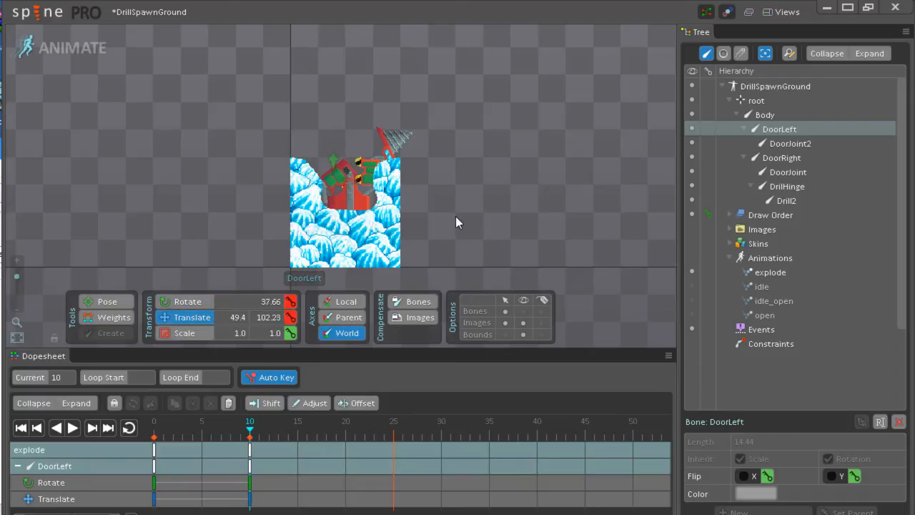
Rotate the DoorJoint2 bone at frame 10 to realign the joint with the tilted left door
click(769, 143)
scroll(433, 205, up, 5)
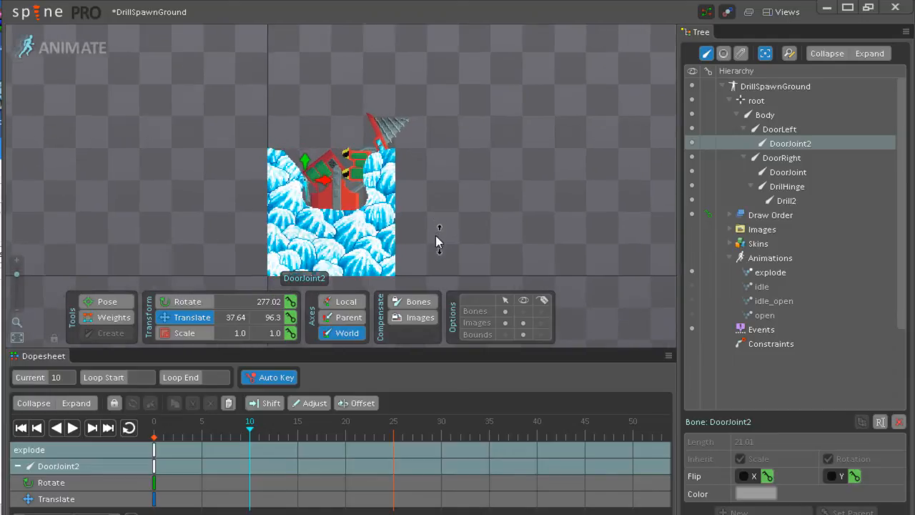
key(c)
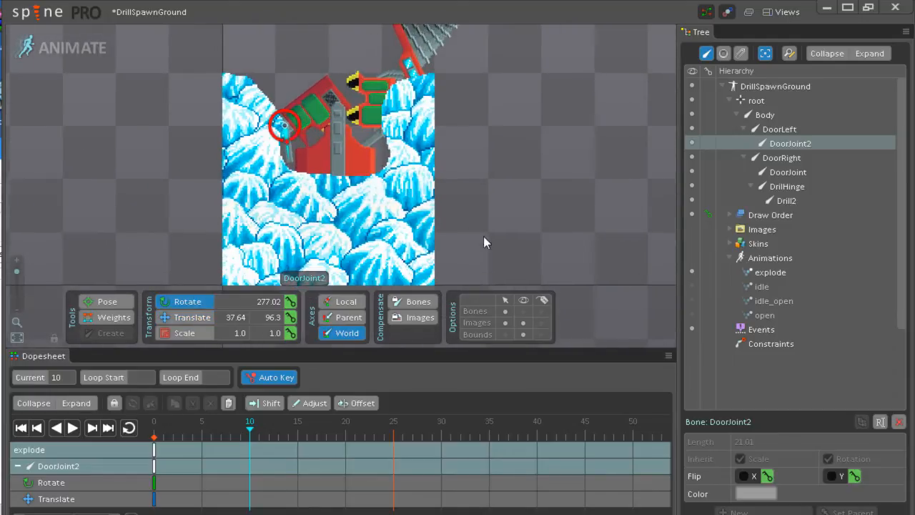
drag(473, 231, 531, 155)
Copy the DoorRight bone's frame 0 Rotate and Translate keys to frame 5
drag(222, 429, 203, 433)
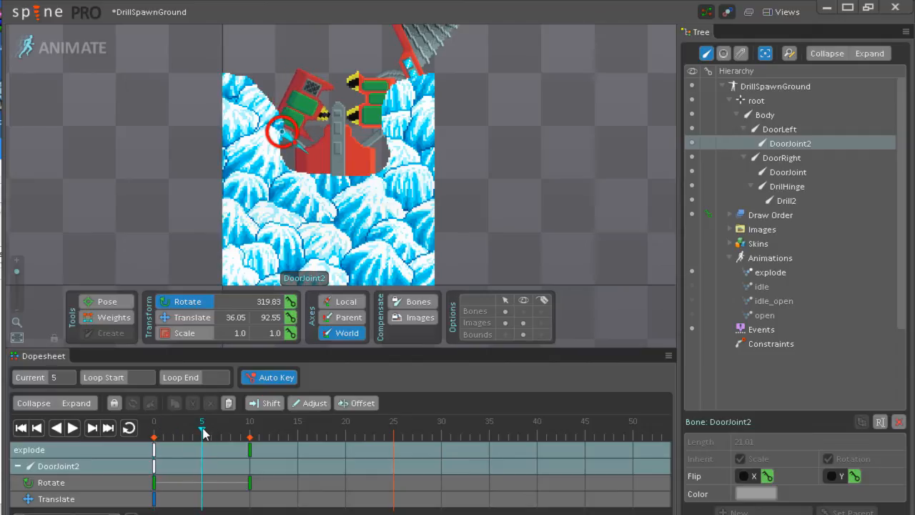
click(379, 109)
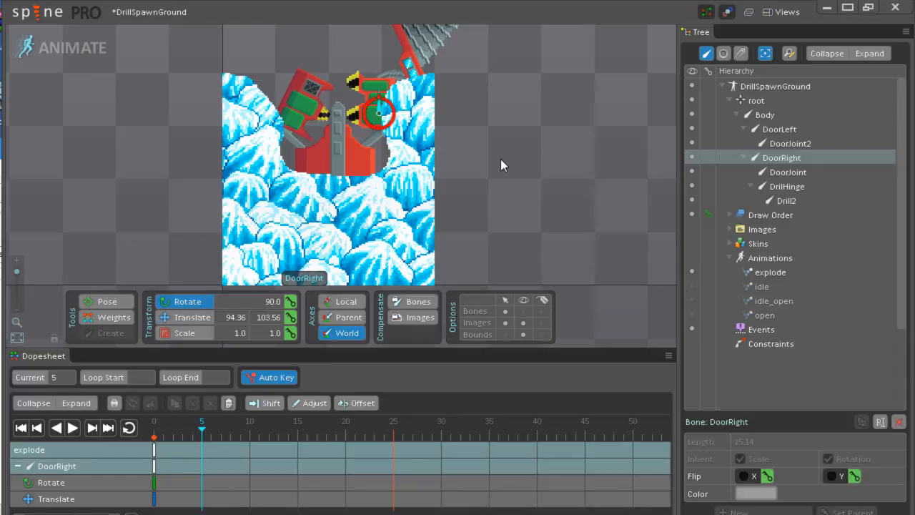
click(159, 484)
click(174, 403)
click(202, 427)
click(228, 402)
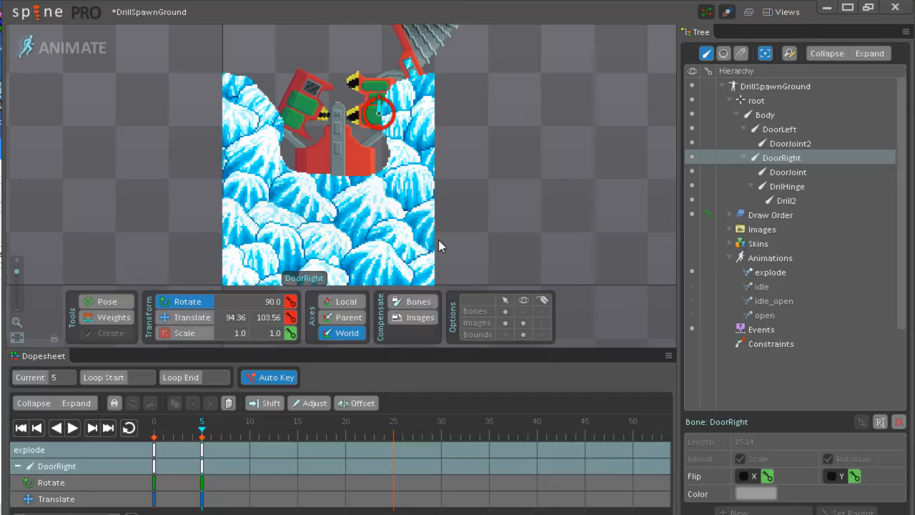
mouse_move(479, 178)
mouse_down()
mouse_move(493, 177)
mouse_move(499, 154)
mouse_move(487, 162)
mouse_up()
key(v)
key(ctrl+z)
key(ctrl+z)
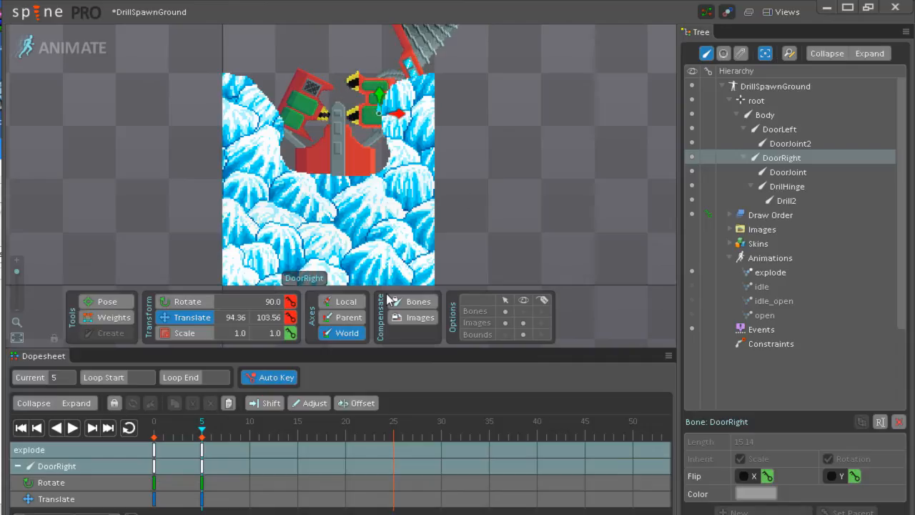
At frame 14, rotate the DoorRight bone to about 70.71° and move it to about 87.05, 87.41
drag(203, 443, 290, 433)
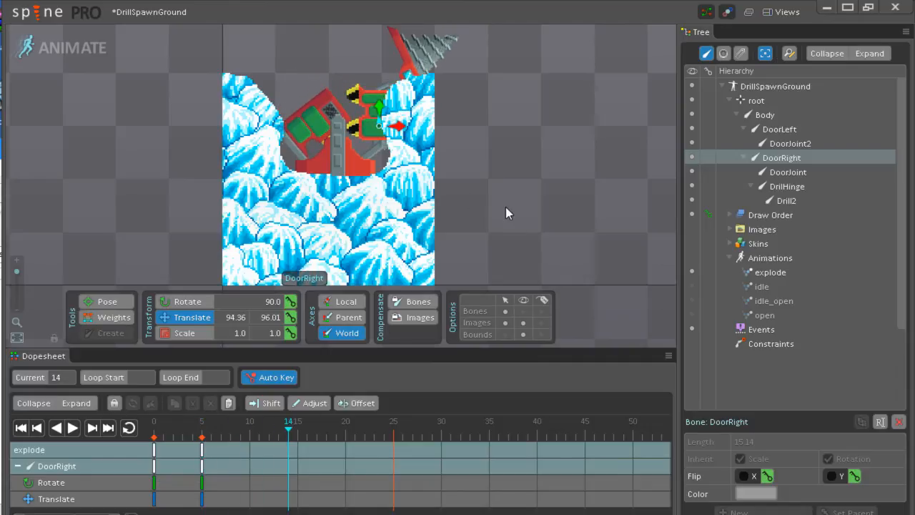
key(c)
drag(505, 201, 484, 208)
key(v)
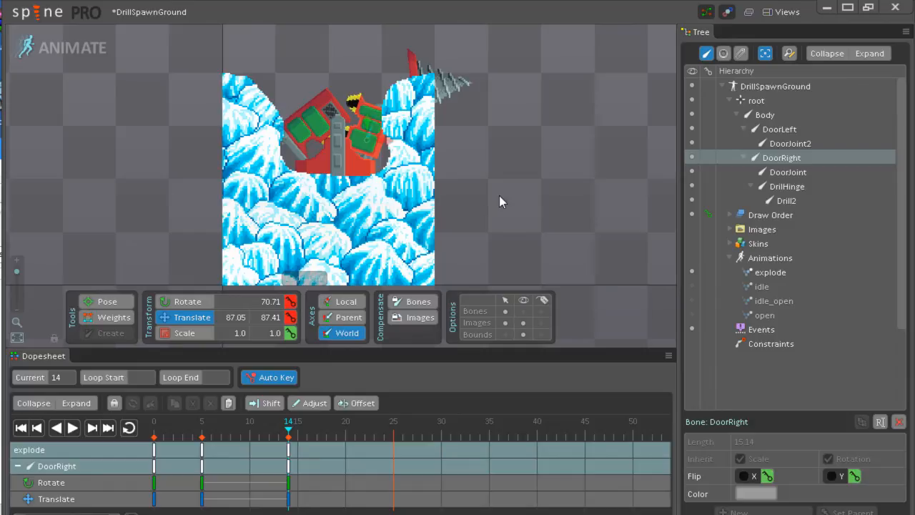
Try rotating the DoorJoint bone to about 201.51° at frame 14, and undo that rotation together with DoorRight's last move
click(749, 173)
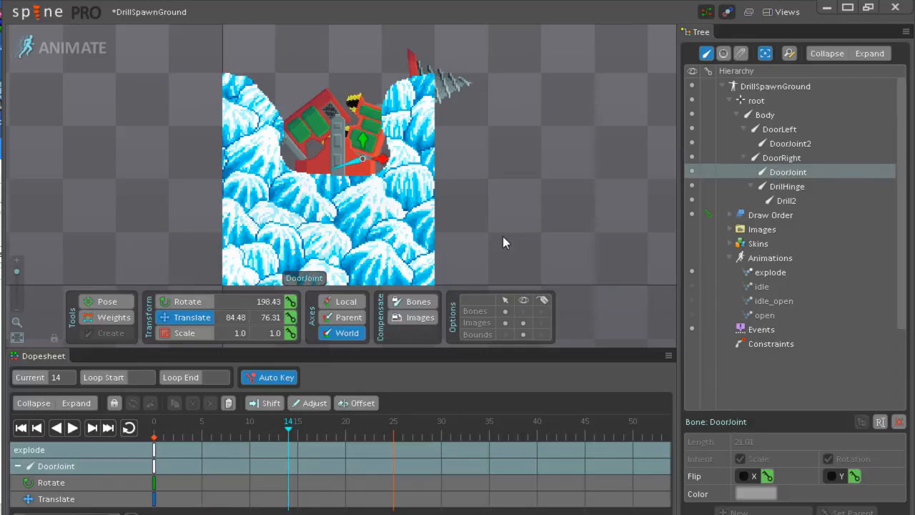
key(c)
drag(504, 238, 546, 248)
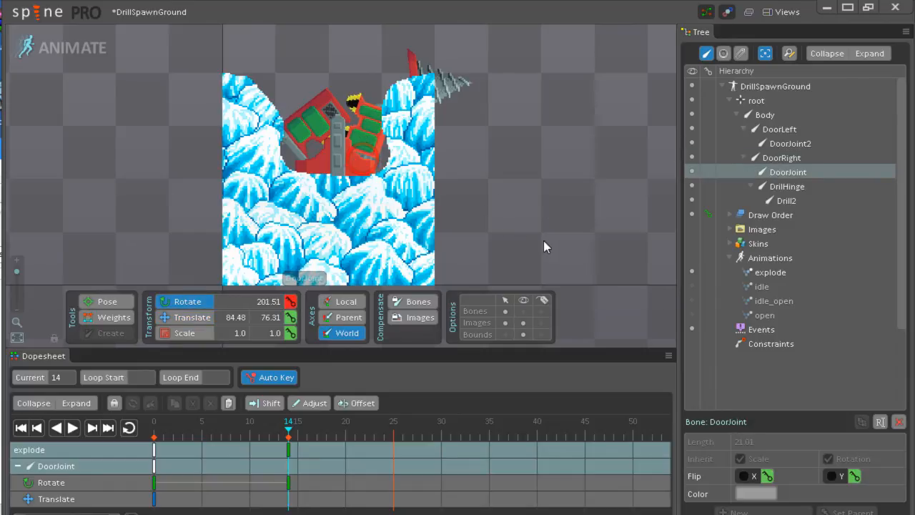
key(ctrl+z)
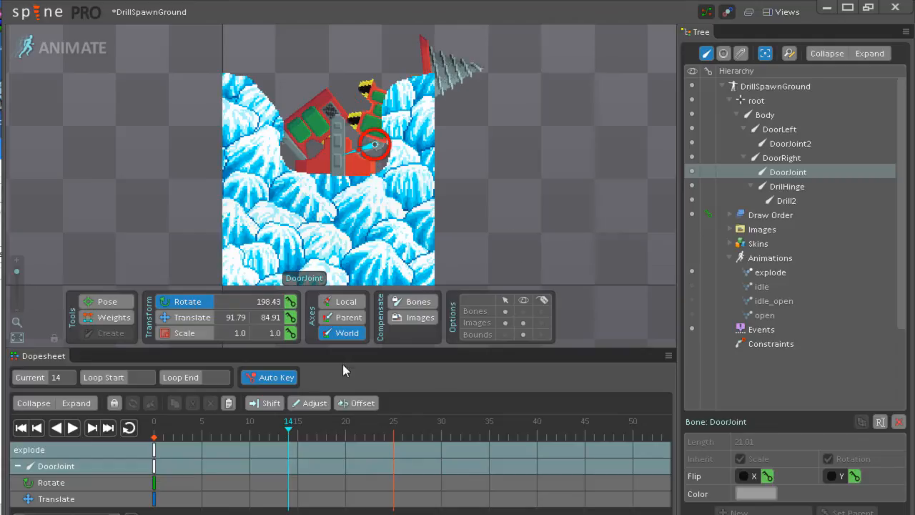
Move the DoorRight bone to about 88.77, 87.68 at frame 15, undoing a mistaken move of DoorJoint
drag(295, 423, 312, 455)
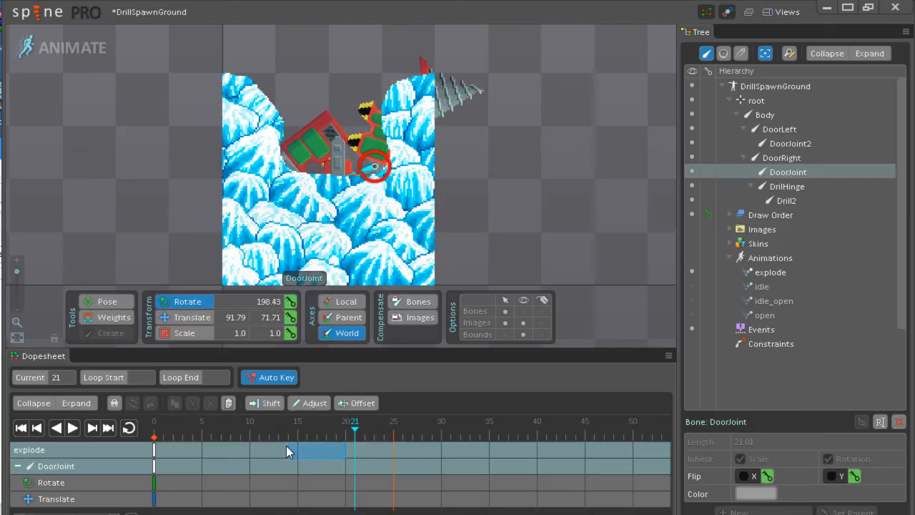
drag(355, 431, 297, 433)
key(v)
drag(552, 182, 534, 193)
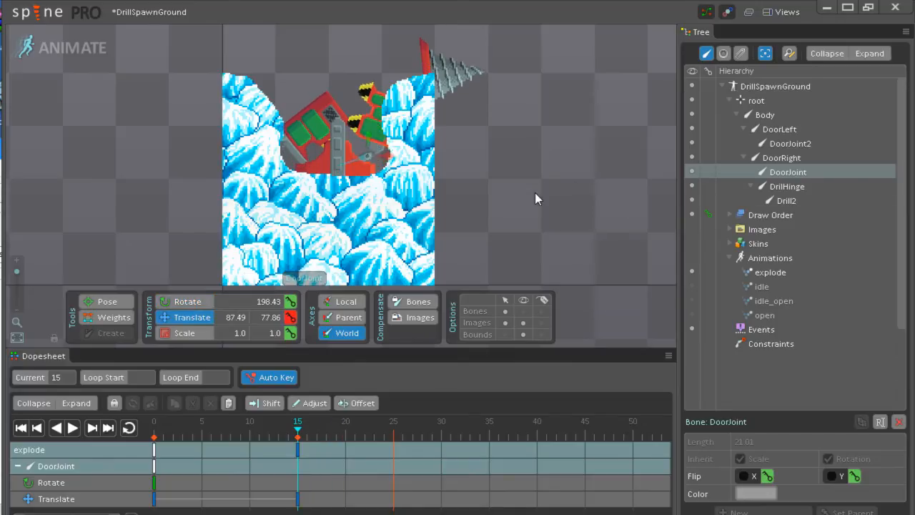
key(ctrl+z)
click(778, 158)
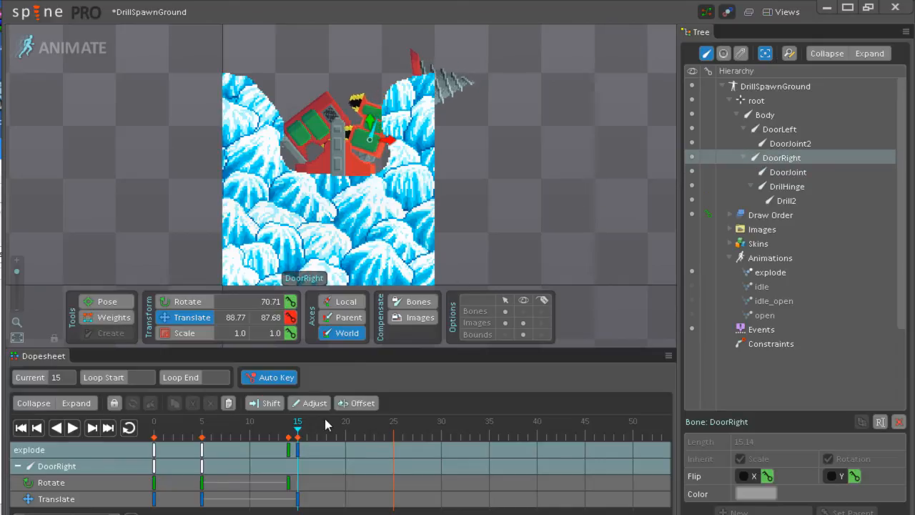
At frame 13, rotate the DrilHinge bone to about 209.34° so the drill falls over the doors
drag(300, 435, 263, 436)
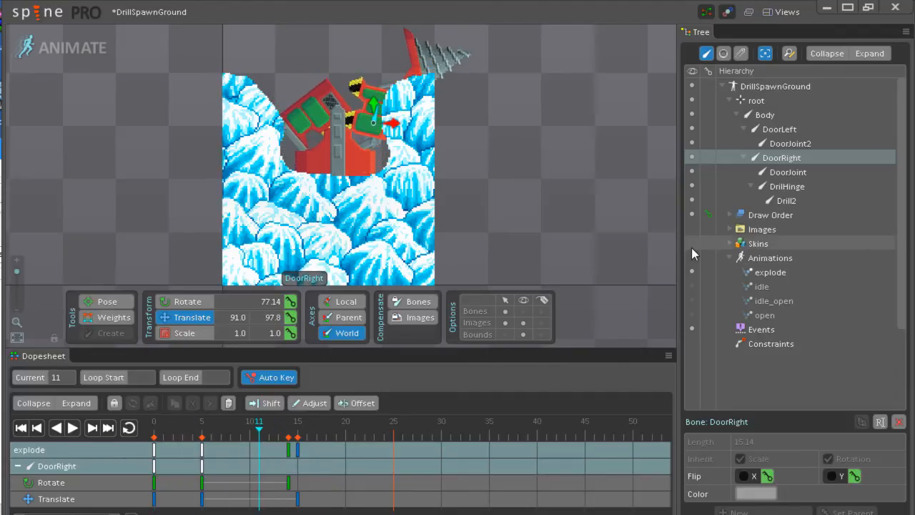
click(785, 185)
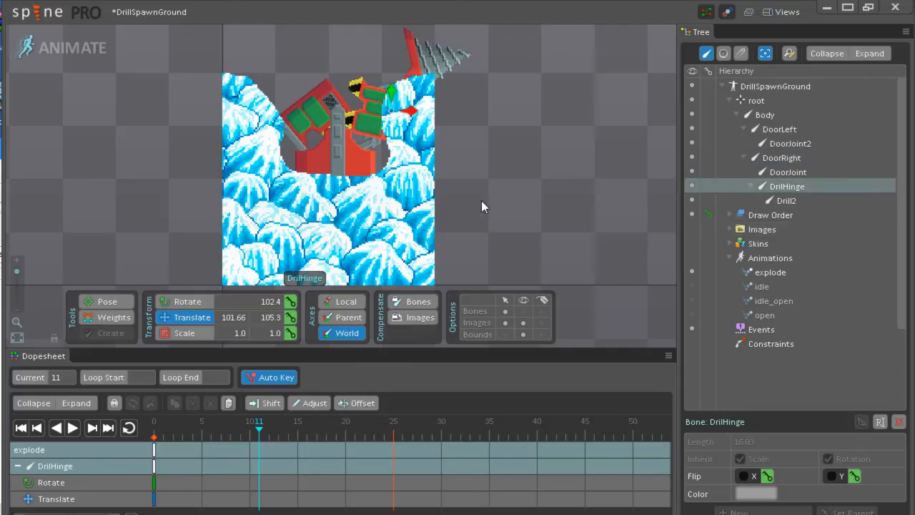
mouse_move(261, 432)
mouse_down()
mouse_move(268, 434)
mouse_move(231, 435)
mouse_move(278, 437)
mouse_up()
click(290, 301)
key(c)
drag(511, 174, 385, 102)
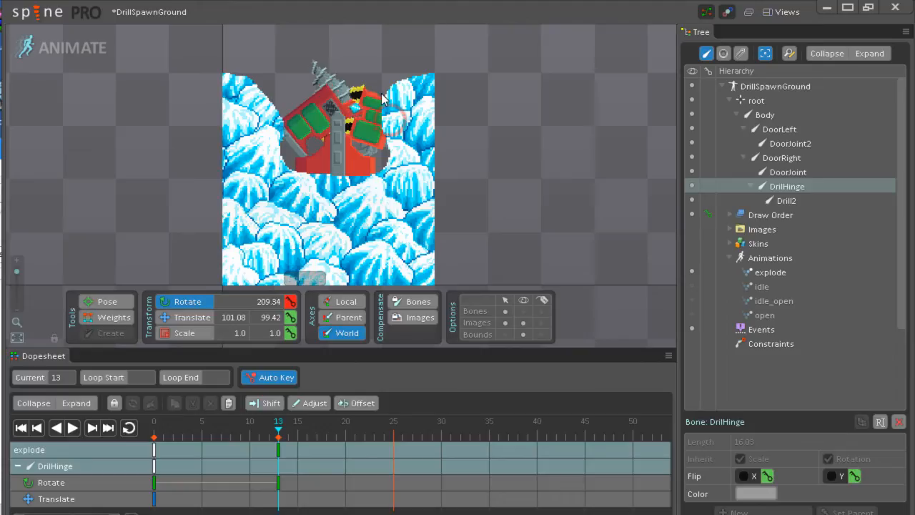
At frame 25, raise the Body bone vertically to about 65.57, 54.85 so it sinks less
drag(284, 427, 392, 429)
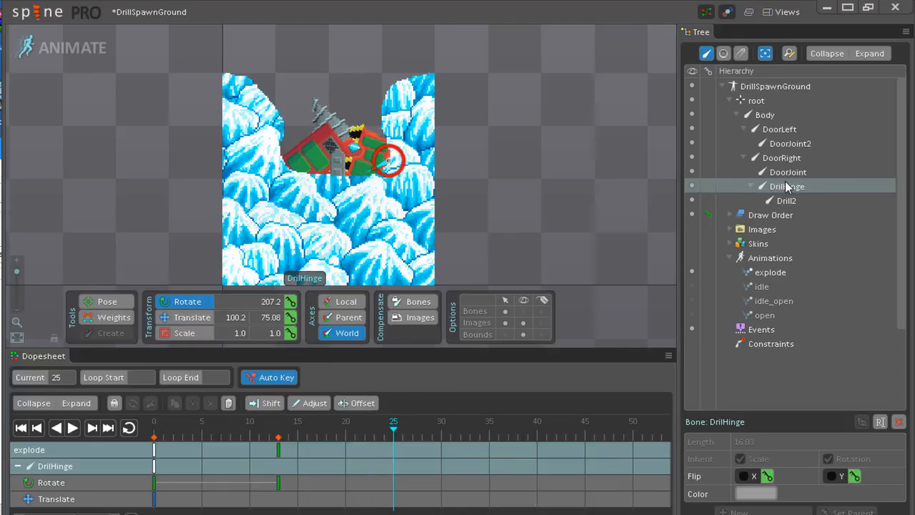
click(758, 115)
key(v)
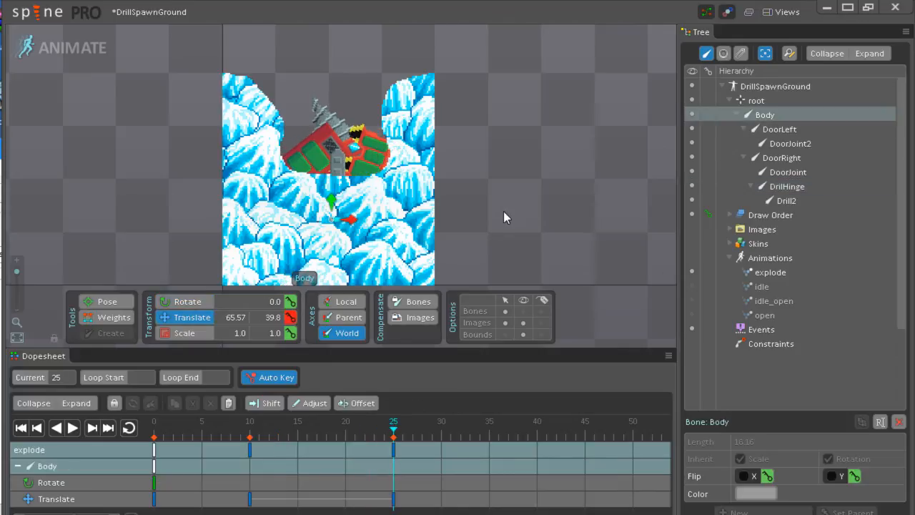
drag(503, 211, 500, 193)
key(ctrl+z)
drag(335, 203, 336, 178)
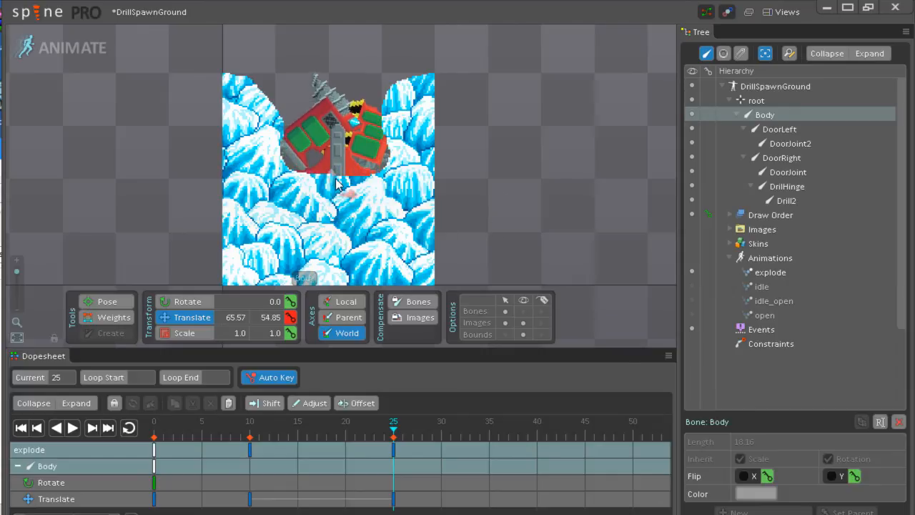
Replay the explode animation from the start and move the Body bone's frame 10 Translate key to frame 5
click(20, 426)
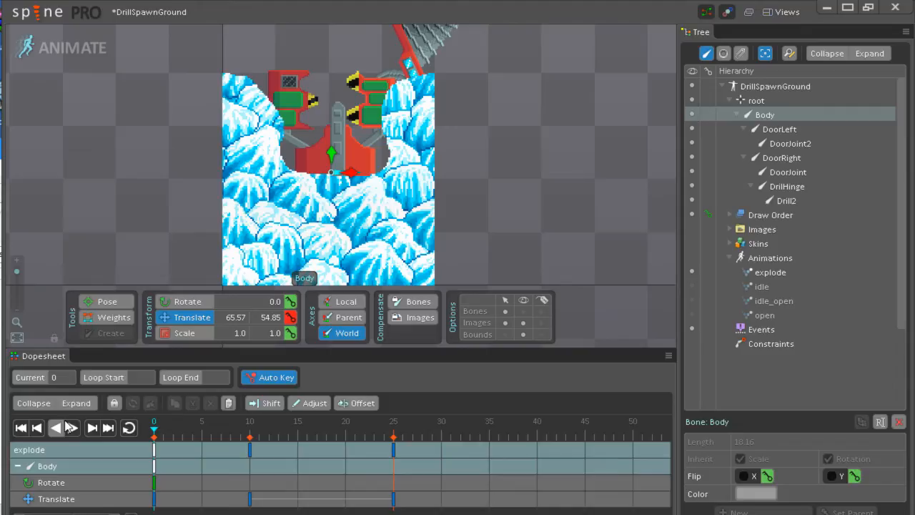
scroll(517, 169, down, 2)
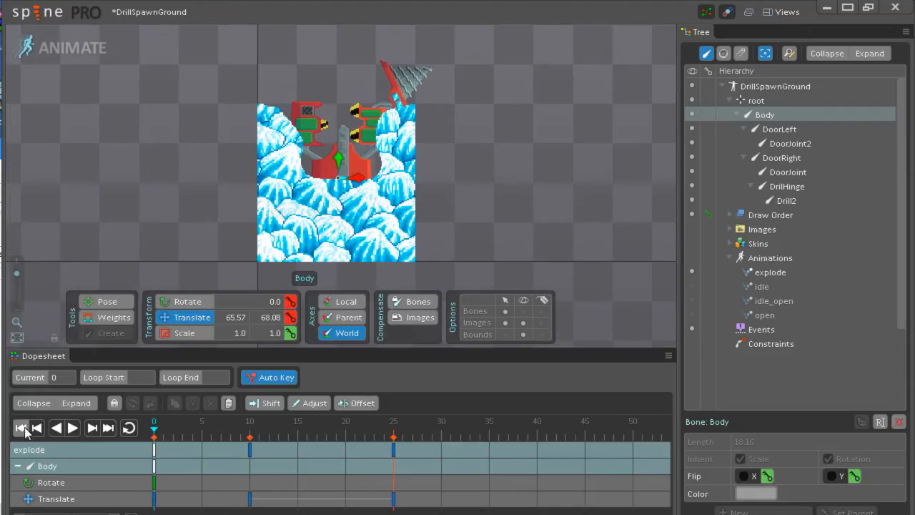
click(72, 429)
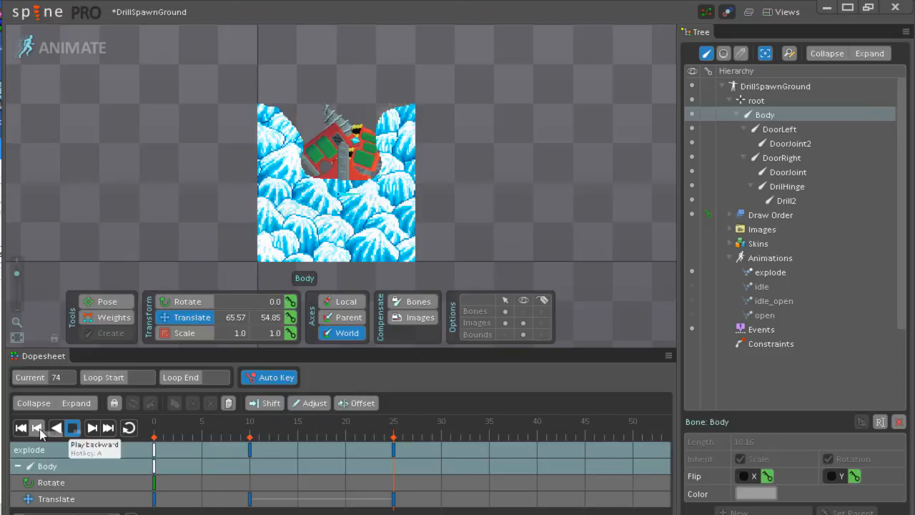
click(20, 432)
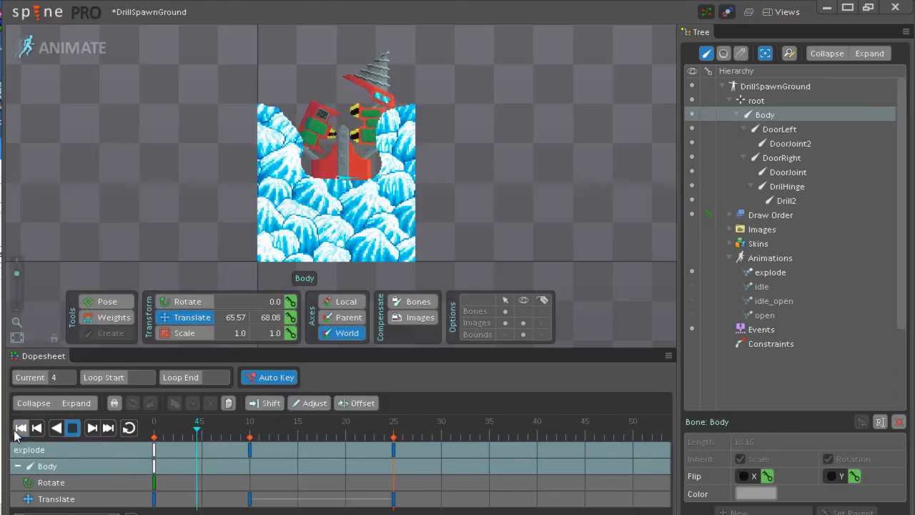
click(15, 431)
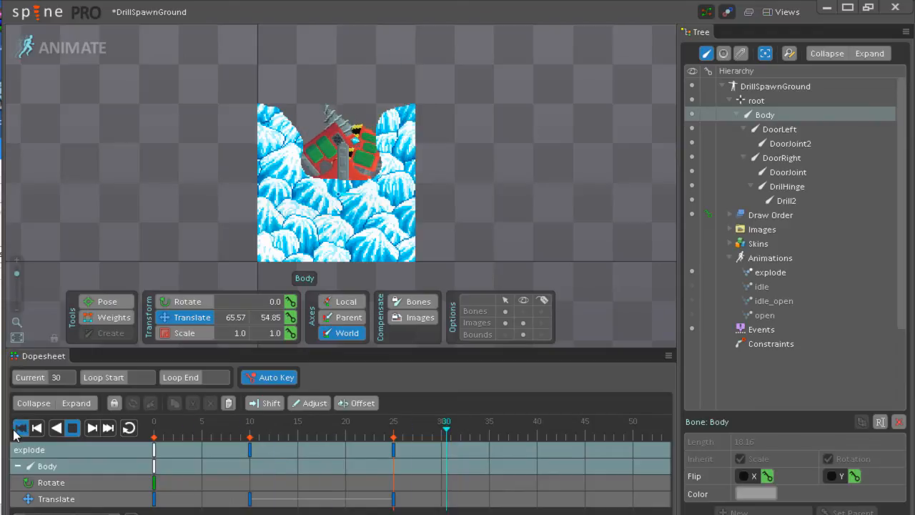
click(72, 429)
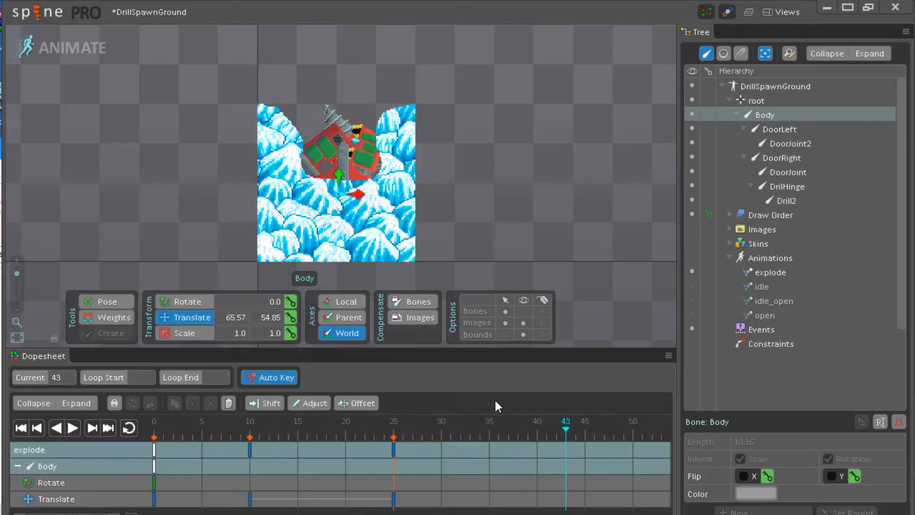
drag(249, 446, 207, 454)
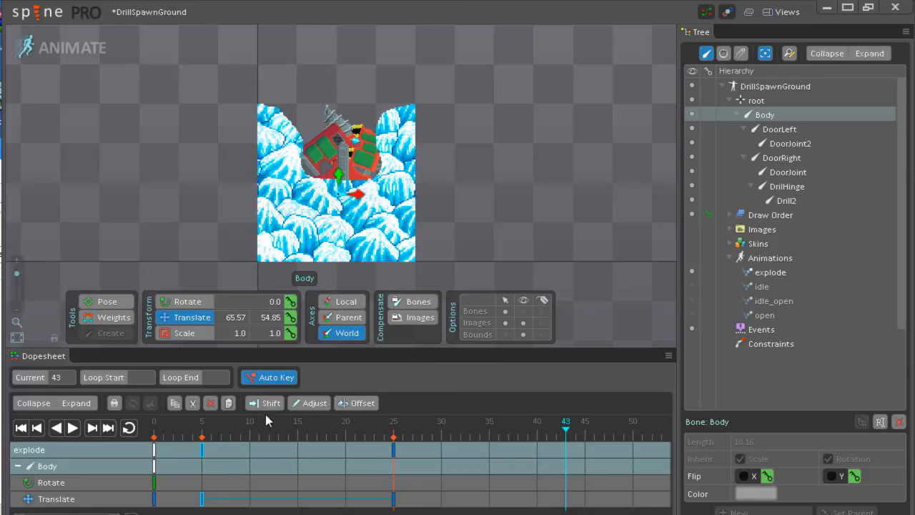
Copy the Body bone's frame 0 Rotate key to frame 10 and rotate the bone there to about 4.51°
click(161, 486)
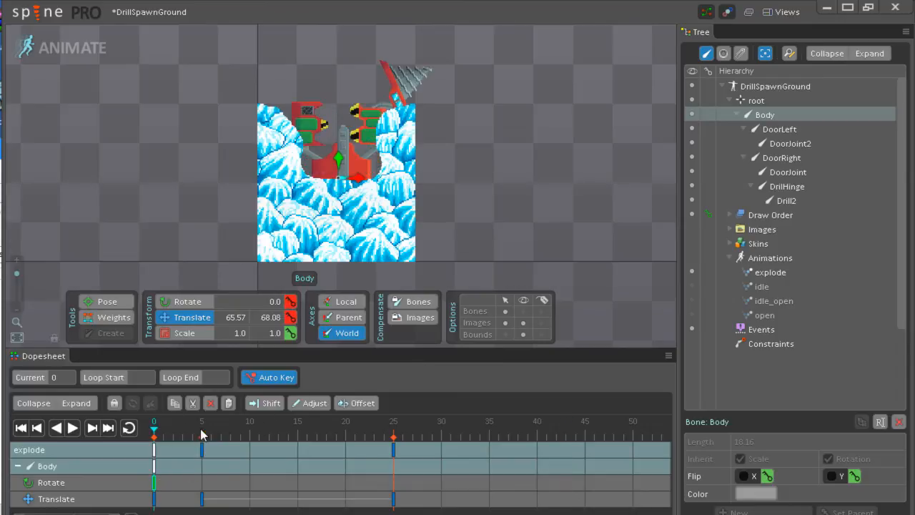
click(202, 433)
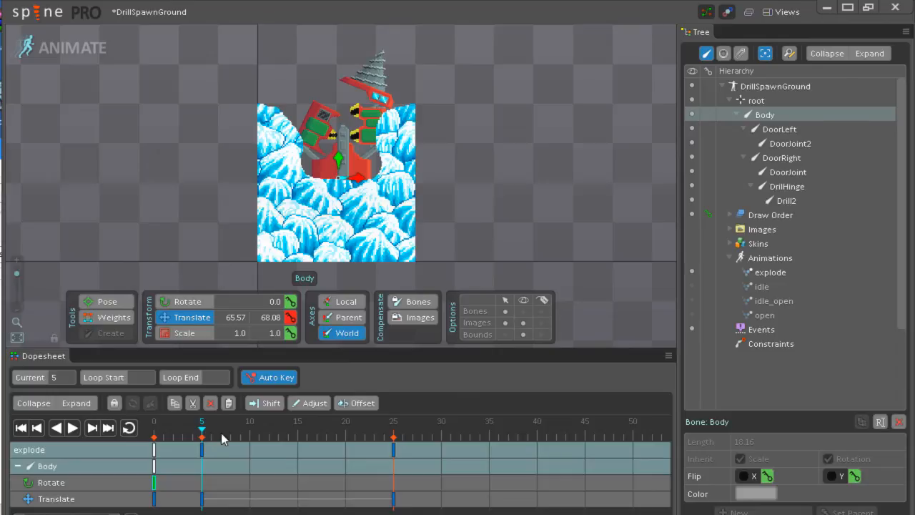
click(253, 430)
click(228, 403)
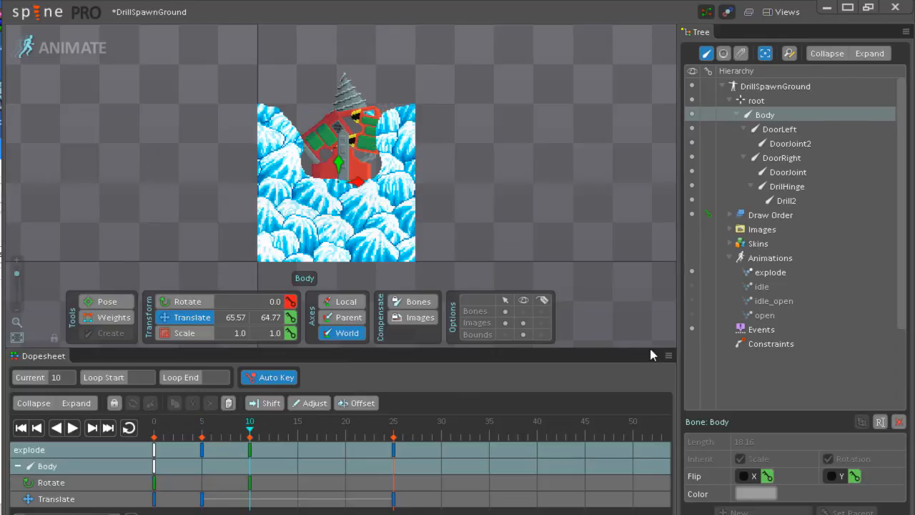
key(c)
drag(532, 194, 530, 177)
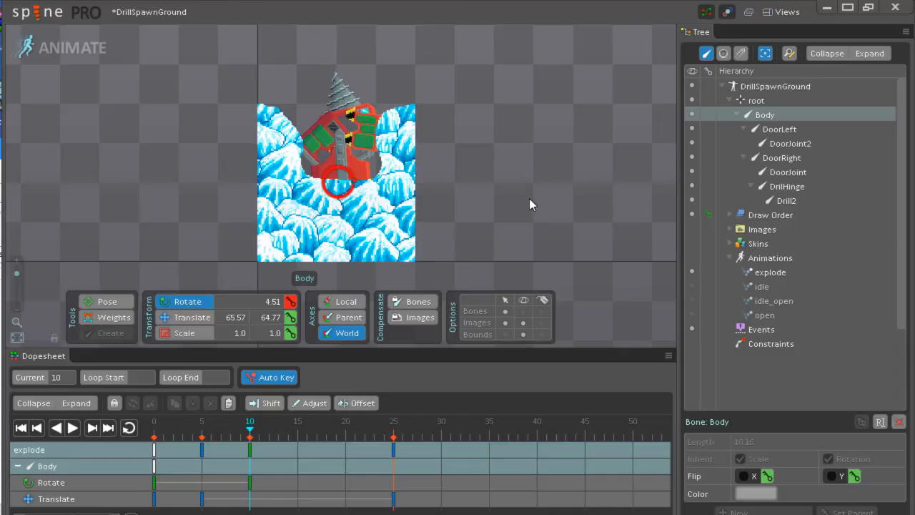
Shift the tilted Body Rotate key to frame 25, paste the upright key at frame 10, and set frame 25's rotation to about 7.12°
drag(259, 447, 402, 448)
click(228, 404)
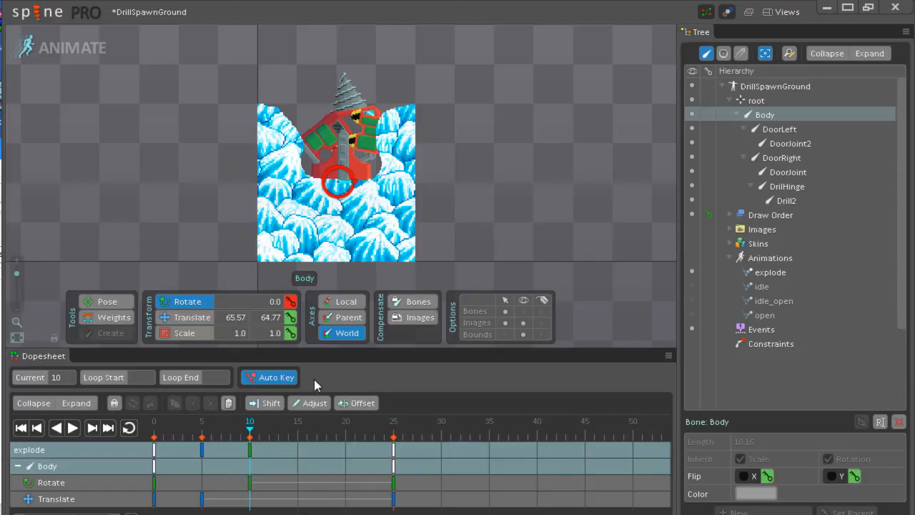
drag(249, 429, 397, 434)
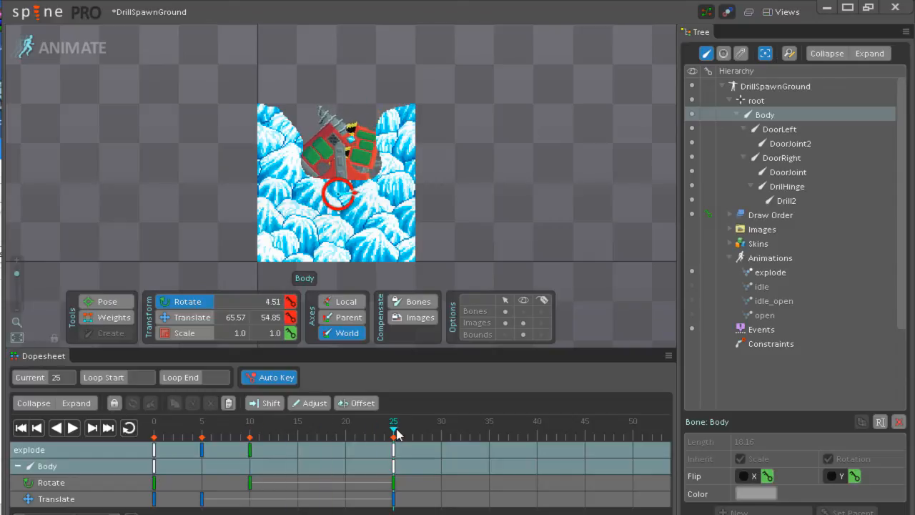
drag(538, 173, 542, 162)
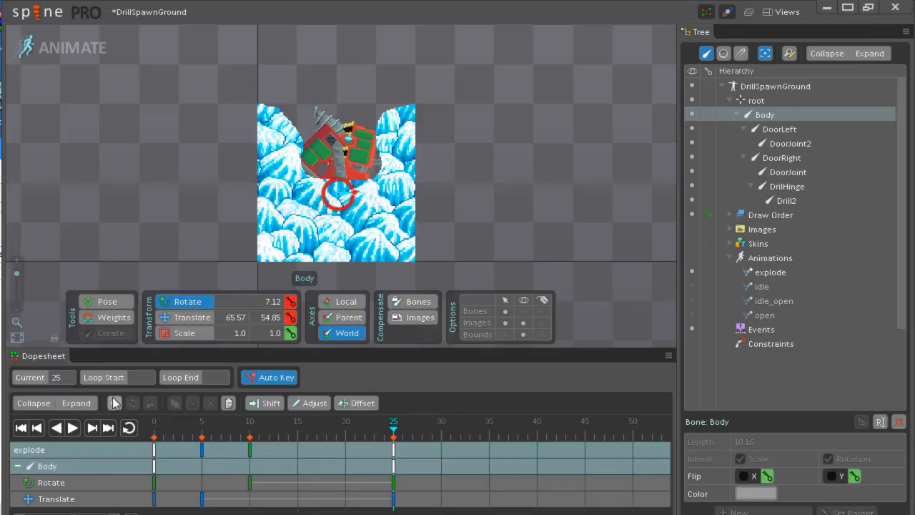
Play the explode animation repeatedly from the start to review the body's tilt, and select explode in the hierarchy
click(20, 426)
click(72, 427)
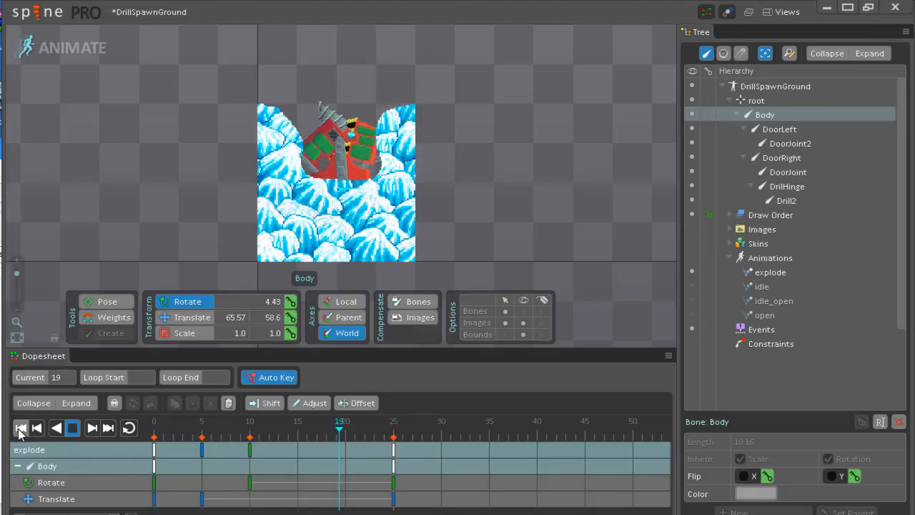
click(19, 430)
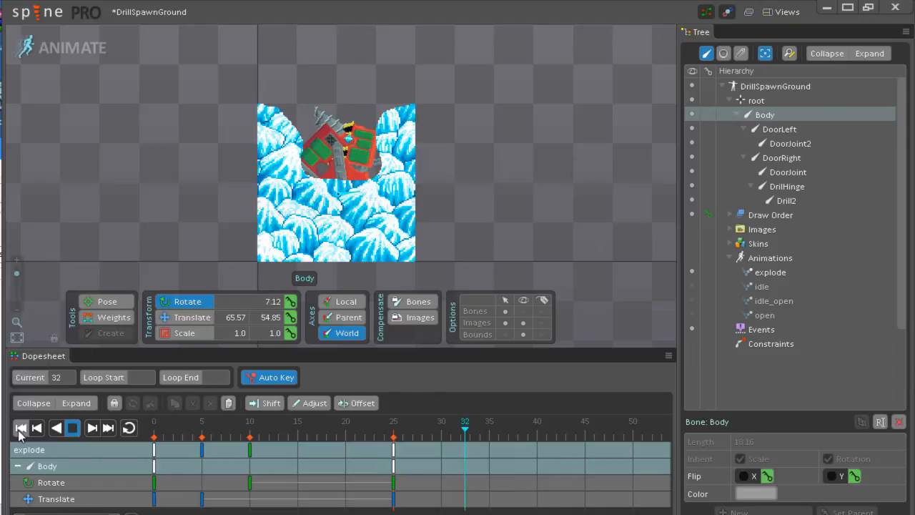
click(19, 430)
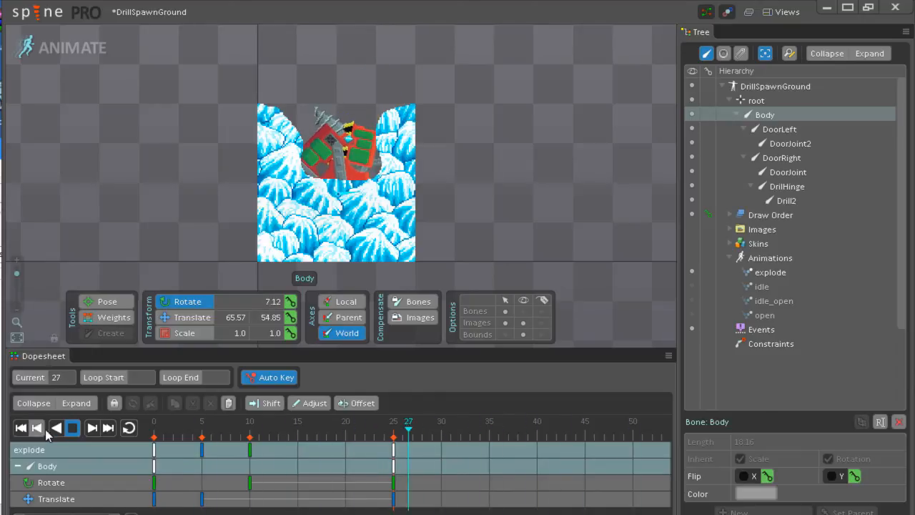
click(71, 428)
click(518, 205)
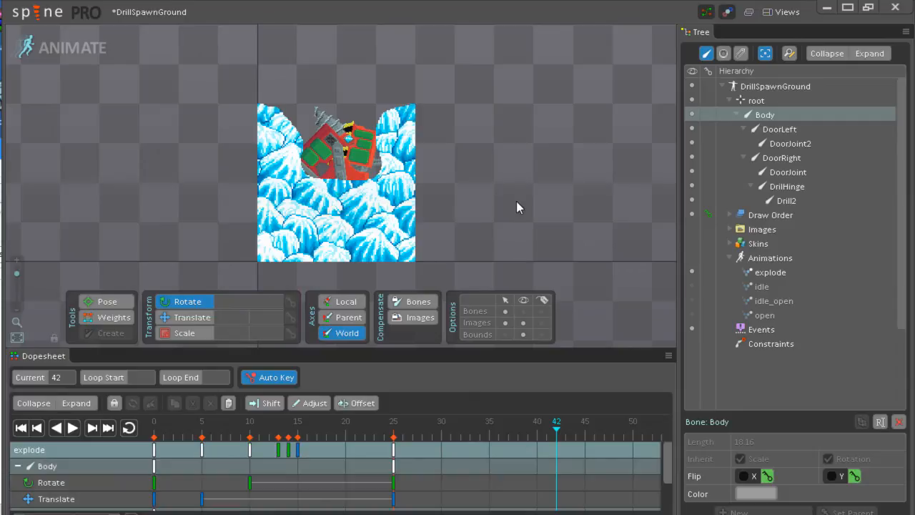
click(754, 272)
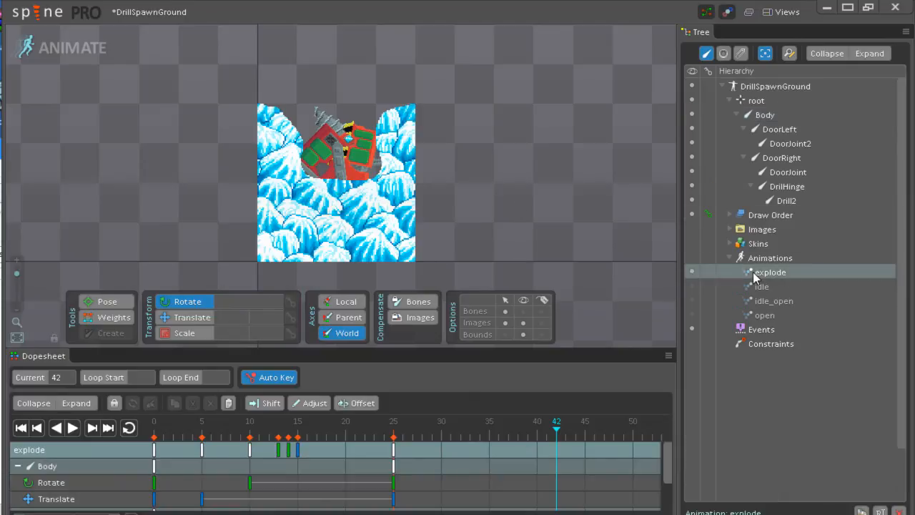
Switch to the Untitled-1 state diagram in Photoshop Elements to check which animation follows explode
key(alt+Tab)
key(alt+Tab)
key(alt+Tab)
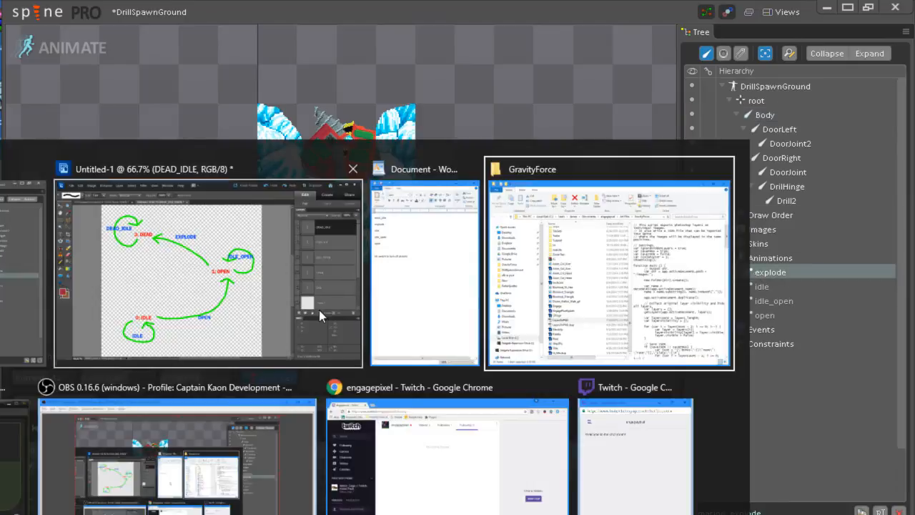
click(201, 294)
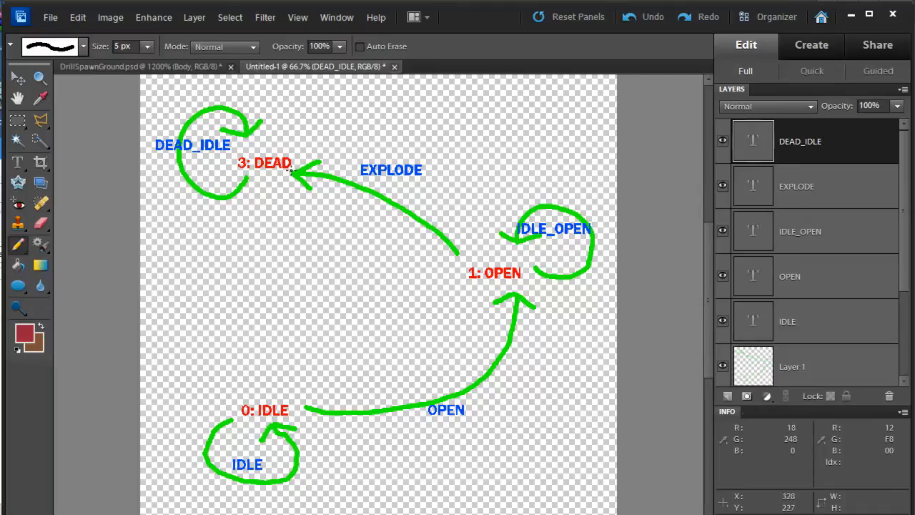
Switch back to Spine, duplicate the explode animation and rename the copy dead_idle
key(alt+Tab)
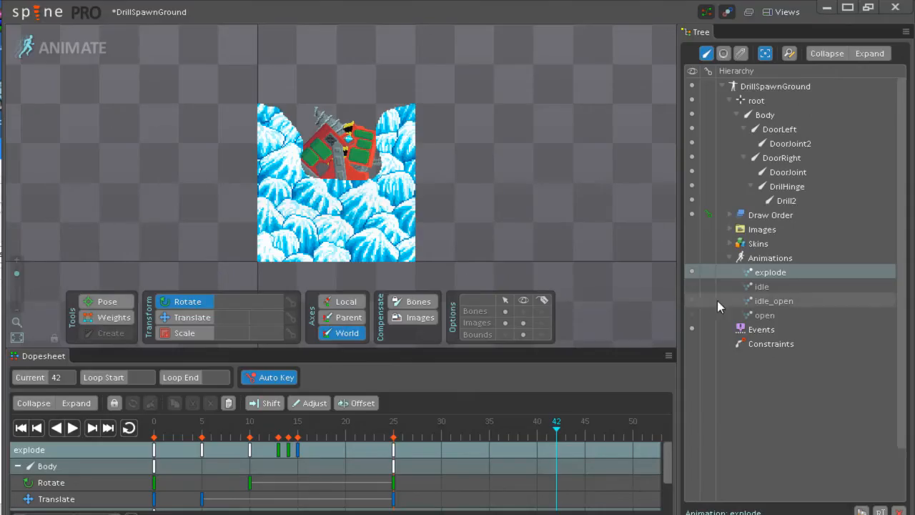
click(862, 512)
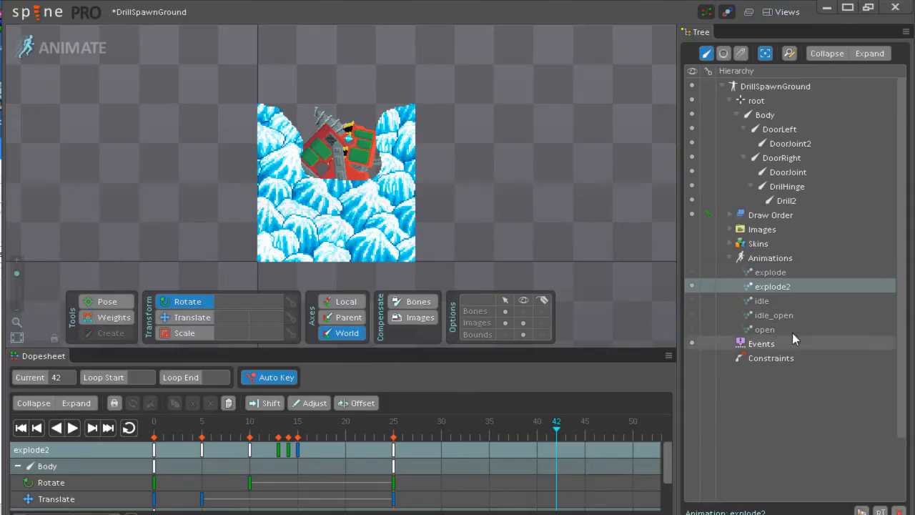
double_click(758, 286)
text(dead_idle)
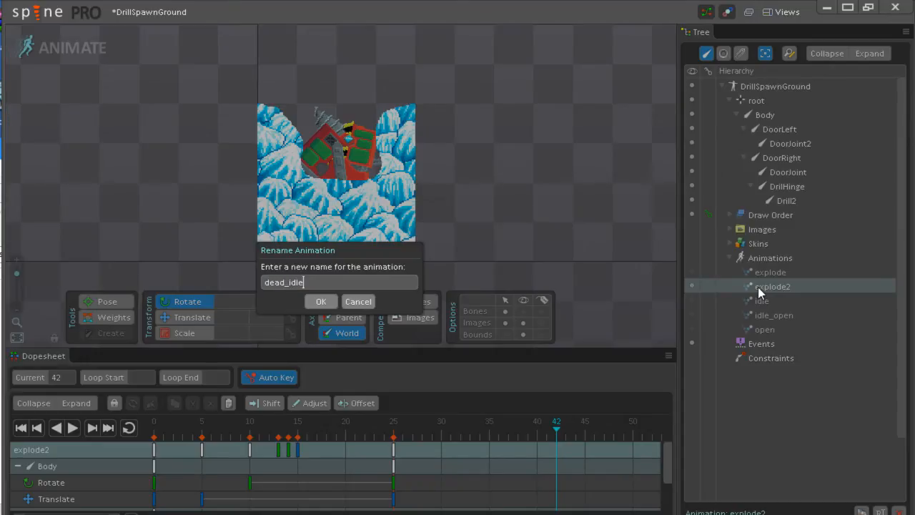
key(Return)
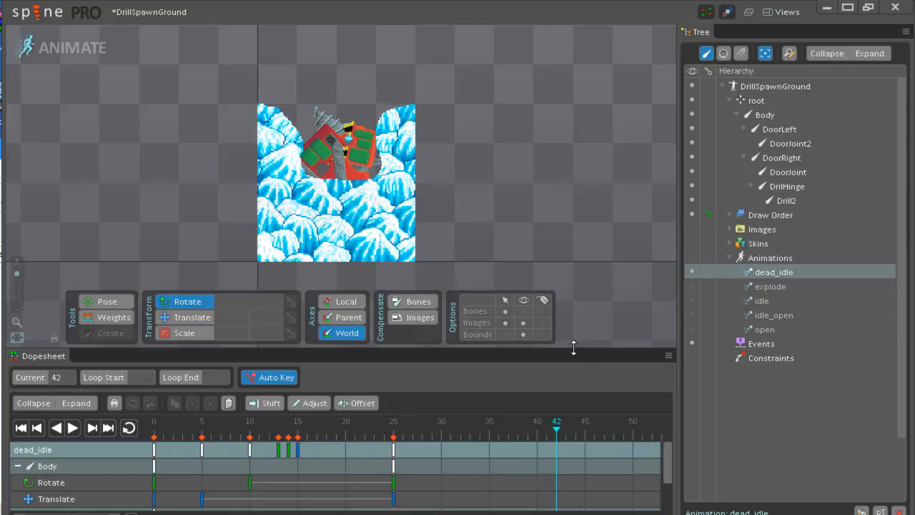
Move all keys of the dead_idle animation onto frame 0 so only the final wrecked pose remains
drag(572, 348, 573, 162)
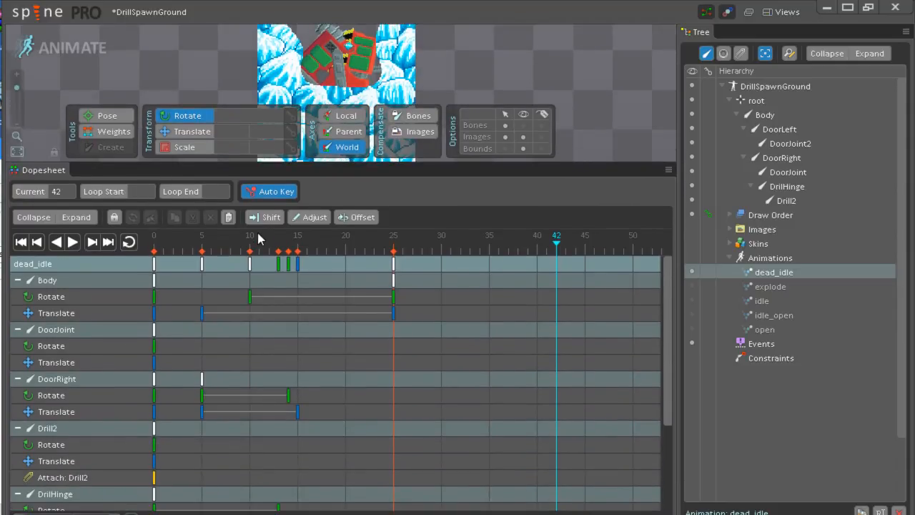
drag(201, 264, 156, 263)
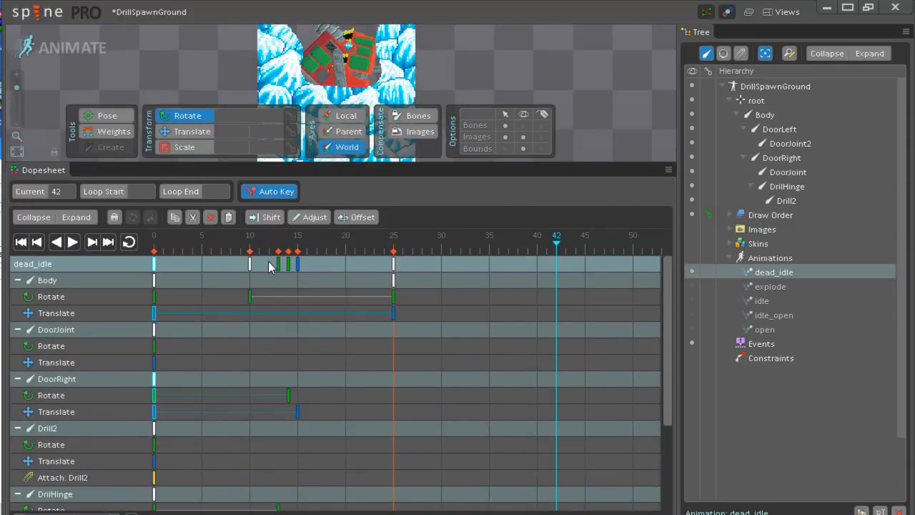
drag(249, 264, 158, 263)
drag(281, 265, 155, 265)
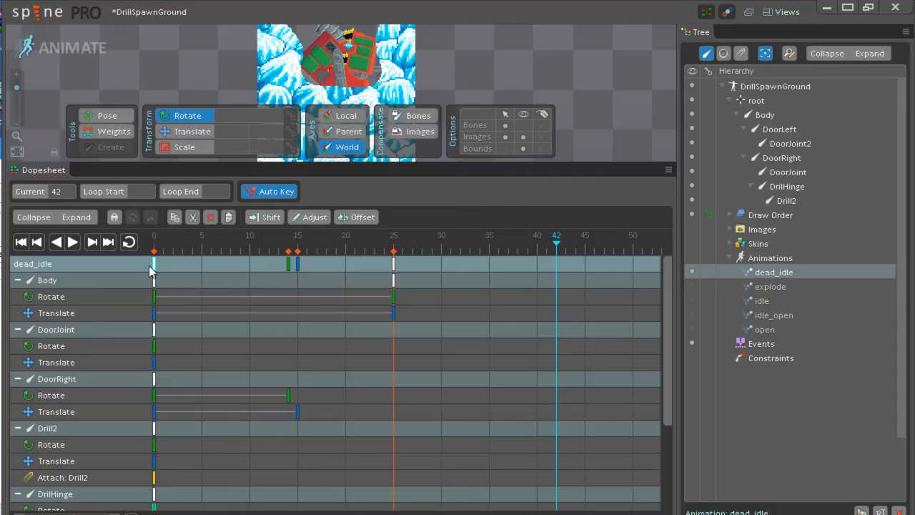
drag(289, 264, 149, 268)
drag(291, 262, 158, 264)
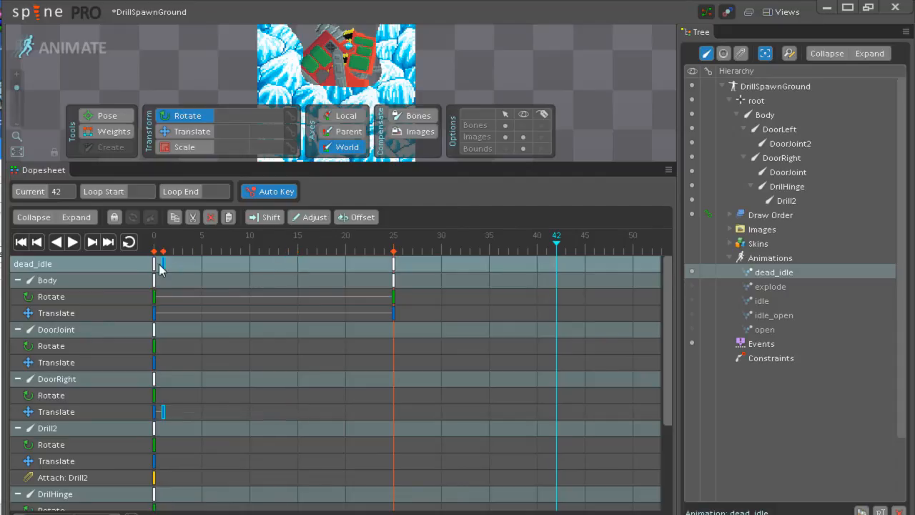
drag(394, 262, 156, 264)
Copy the whole set of dead_idle keys from frame 0 to frame 5
click(157, 264)
click(198, 246)
click(227, 218)
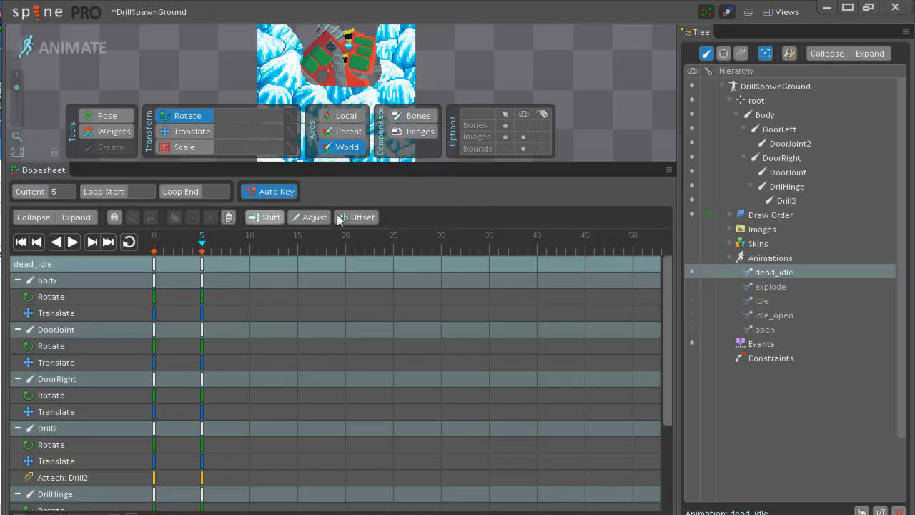
drag(372, 159, 400, 237)
key(ctrl+z)
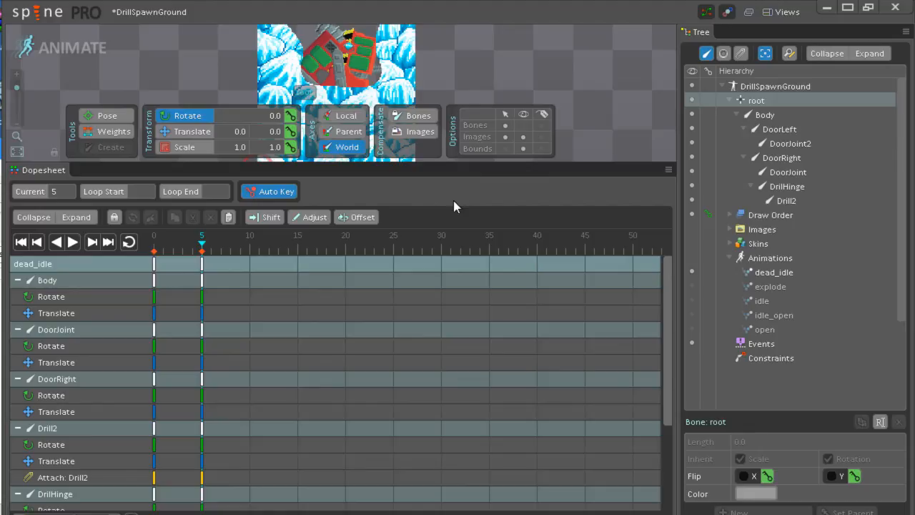
drag(568, 159, 568, 341)
key(ctrl+z)
key(v)
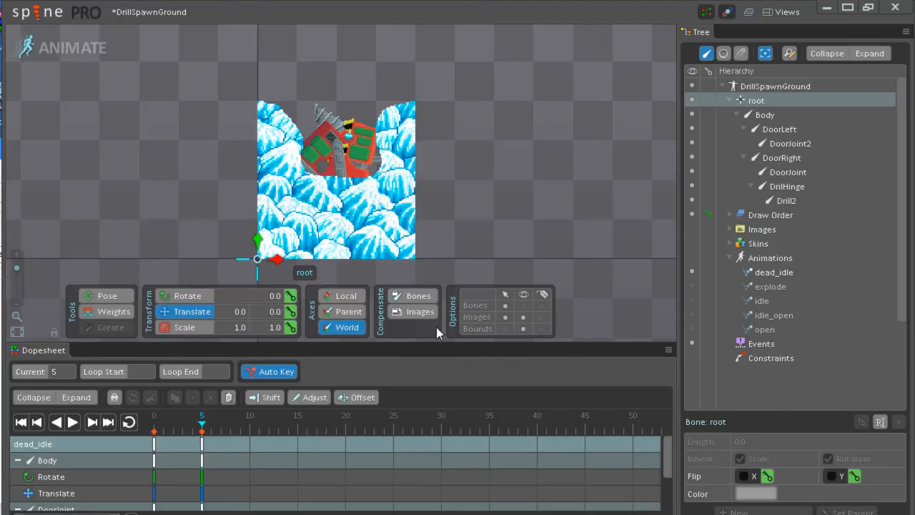
Save the DrillSpawnGround project and export it as JSON with nonessential data and an atlas
click(40, 14)
click(30, 73)
click(32, 14)
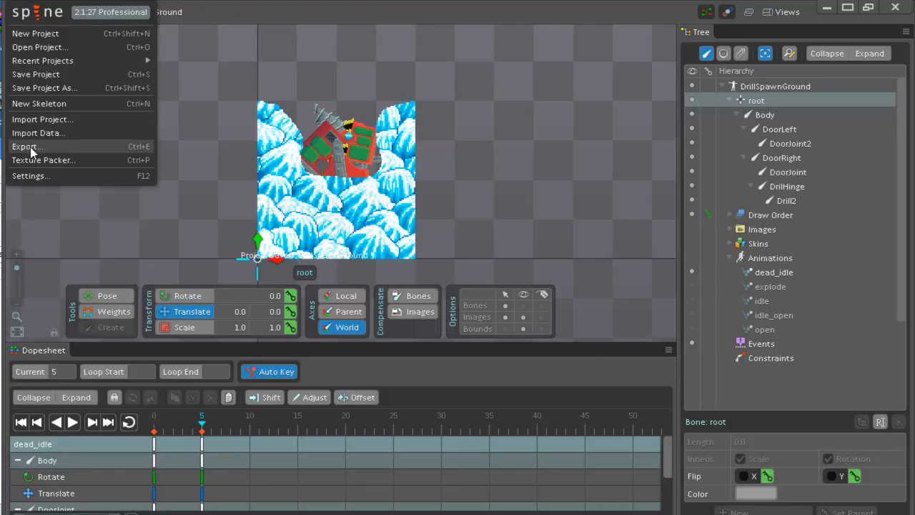
click(30, 149)
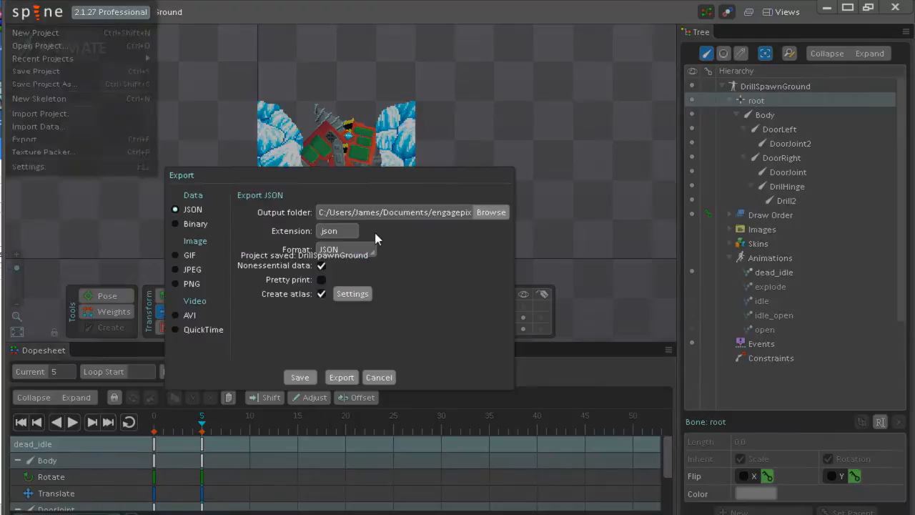
click(337, 380)
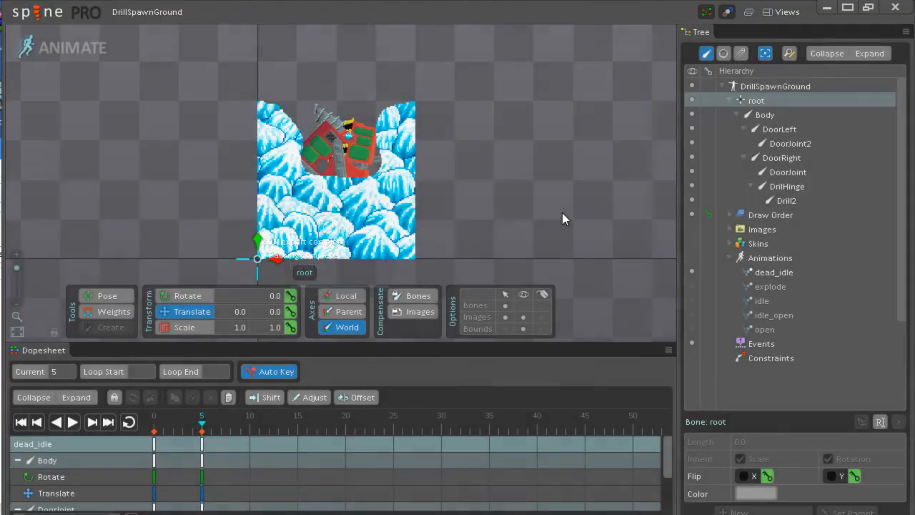
Switch to the Captain Kaon project in GameMaker and create a new object in the Miners group
key(alt+Tab)
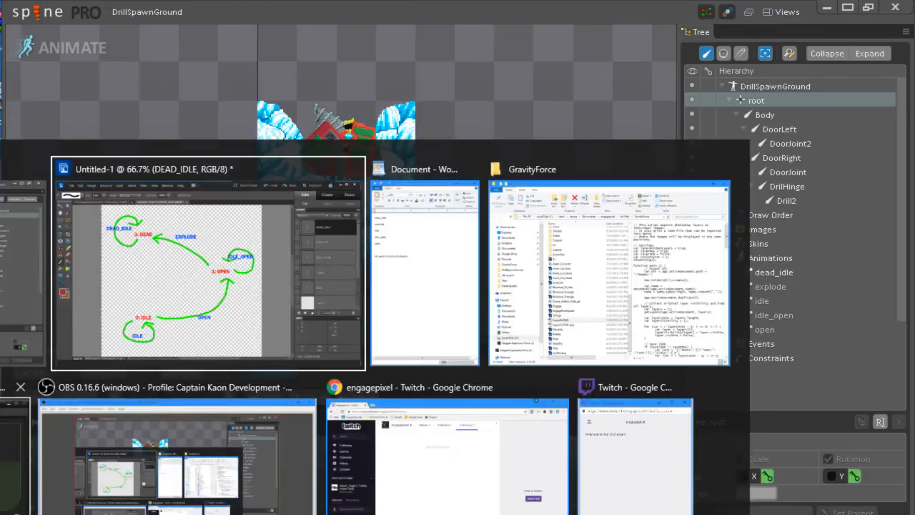
click(9, 457)
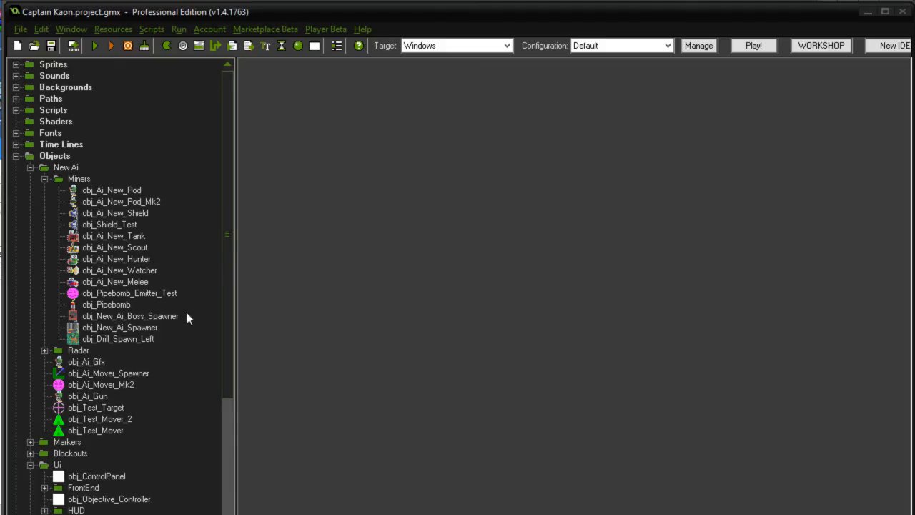
click(59, 180)
right_click(59, 180)
click(74, 183)
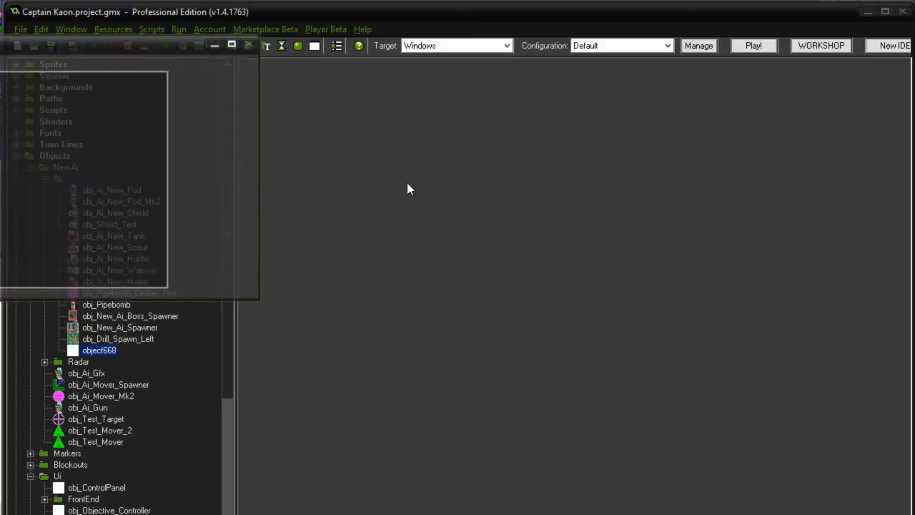
drag(55, 45, 627, 138)
drag(542, 139, 0, 439)
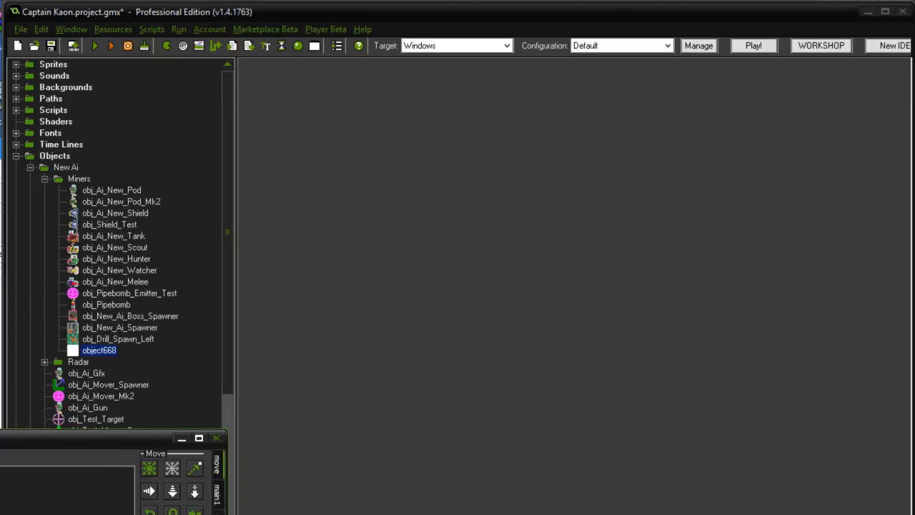
Create a sprite in the New Ai sprite group and name it spr_Drill_Spawner_Vert
click(16, 64)
click(29, 76)
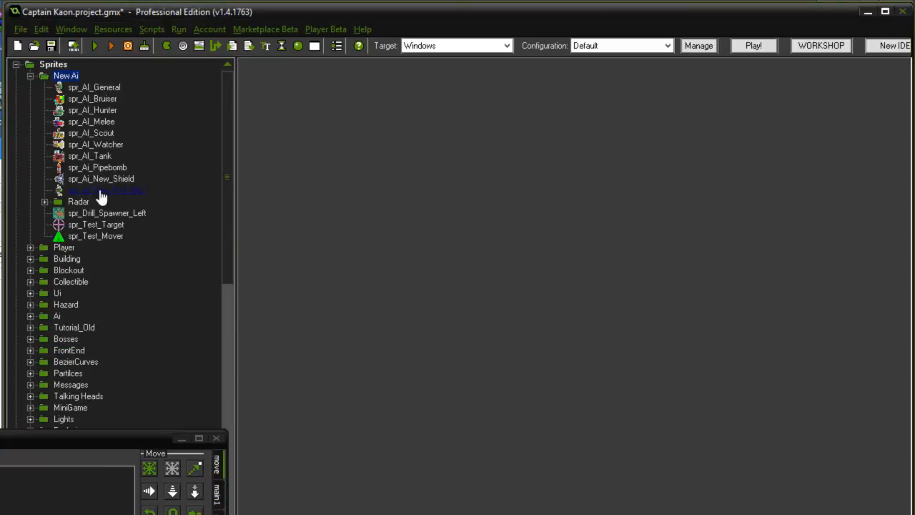
right_click(66, 78)
click(69, 87)
drag(338, 215, 453, 123)
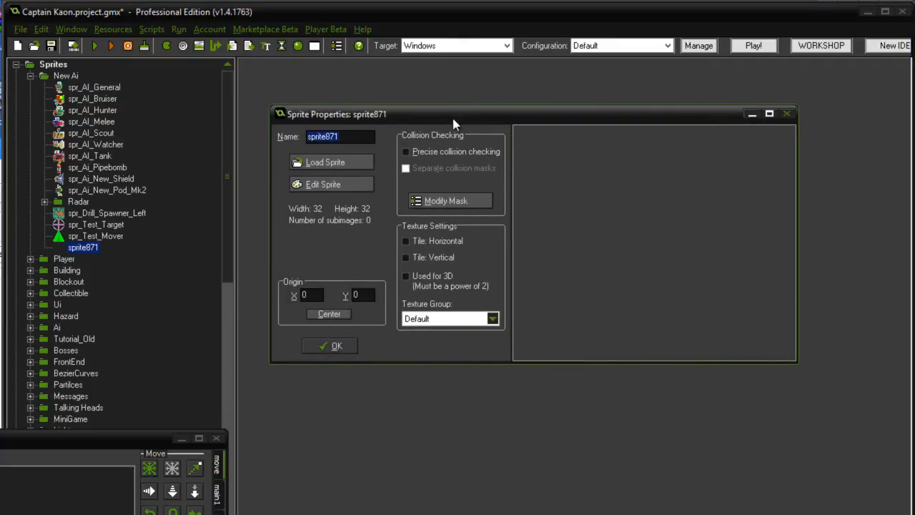
text(spr_Drill_Spawner_Vert)
Load DrillSpawnGround.json from the Miners DrillSpawnGround folder into the new sprite
click(329, 163)
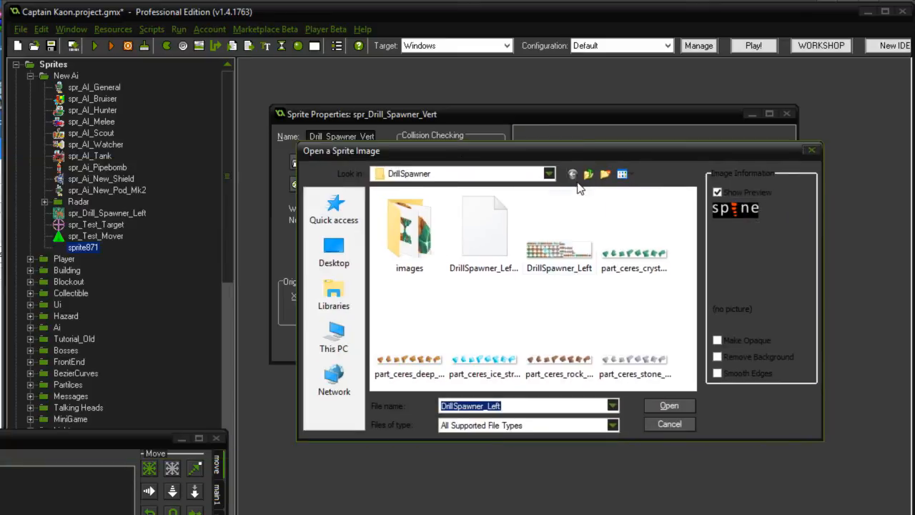
click(588, 174)
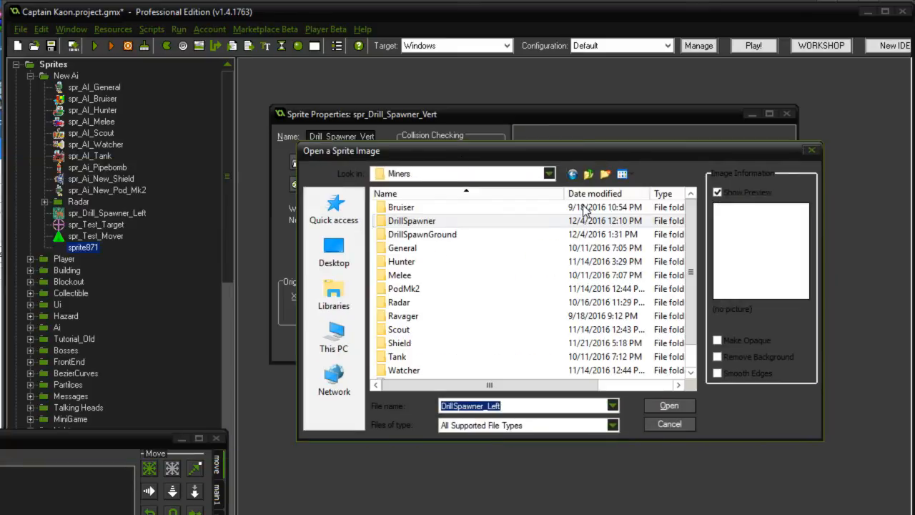
double_click(473, 235)
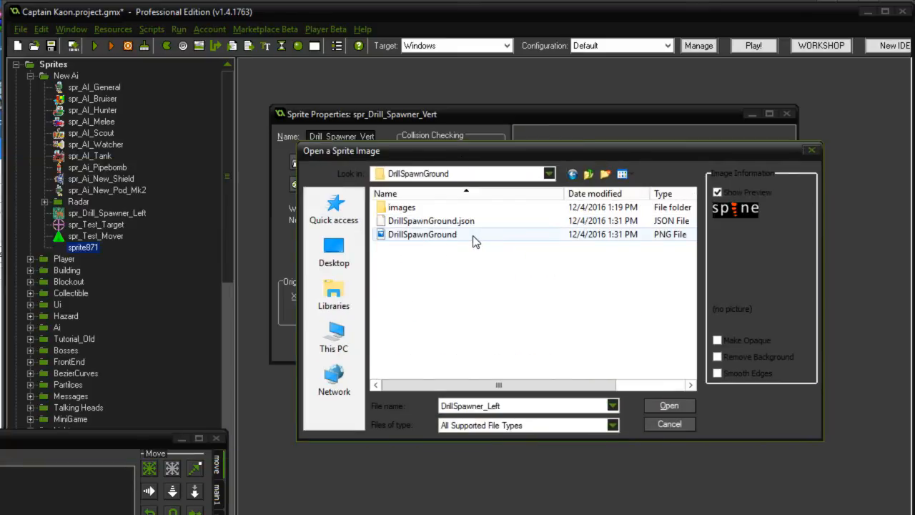
double_click(437, 226)
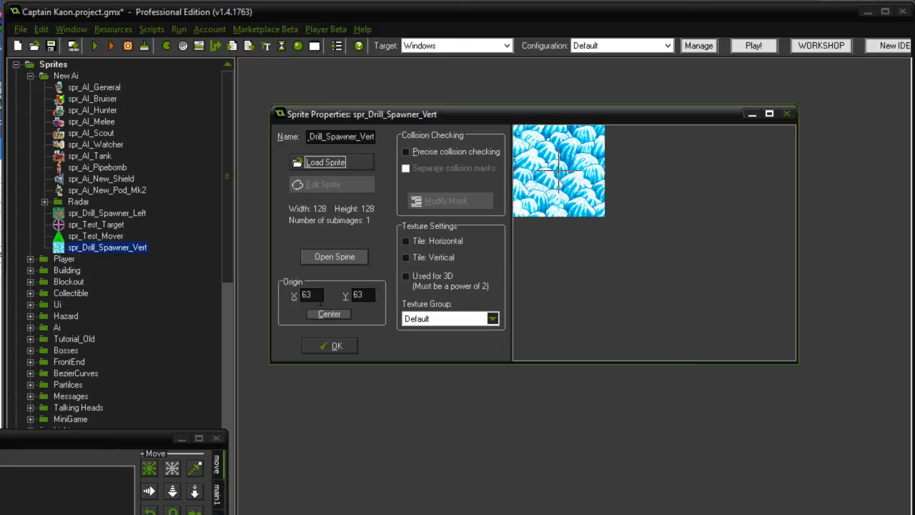
Set the sprite's origin to X 0, Y 128 and its texture group to Sprite_Ai_Miner_Ground, and accept the sprite
drag(315, 296, 268, 306)
text(0)
key(Tab)
text(128)
key(Tab)
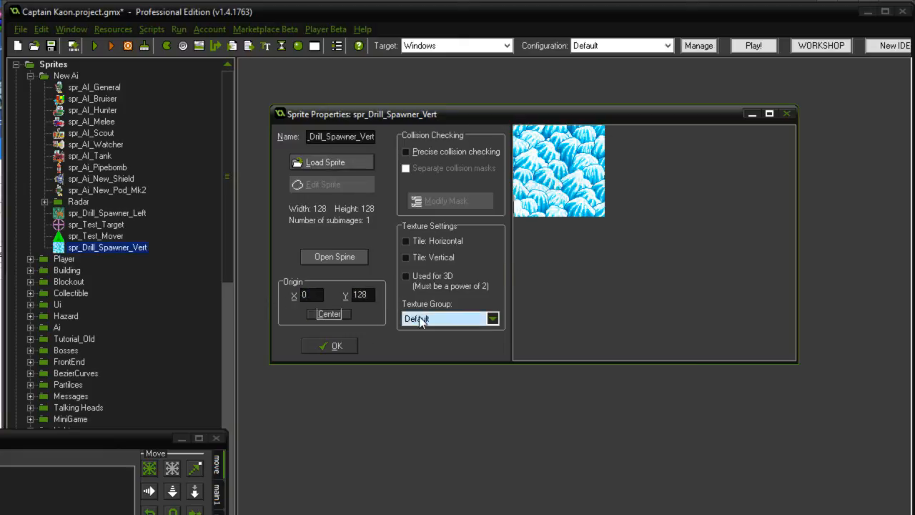
click(417, 319)
key(s)
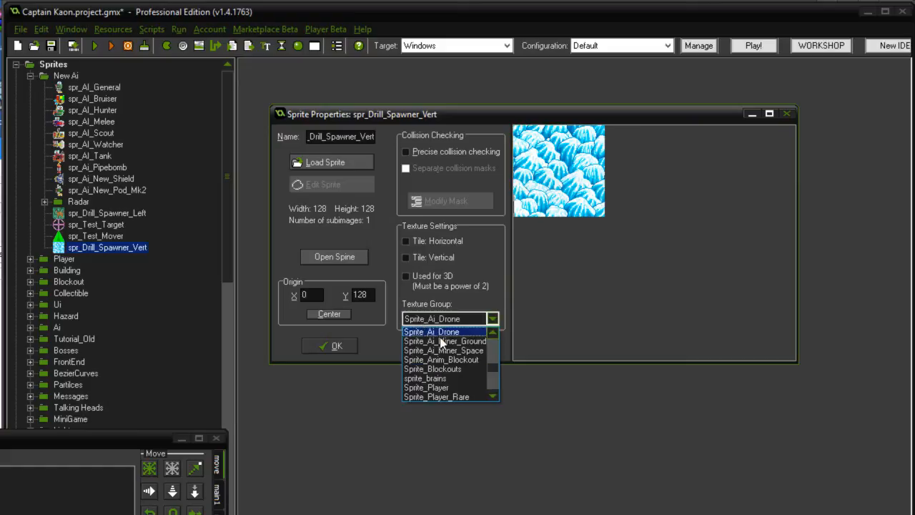
click(436, 342)
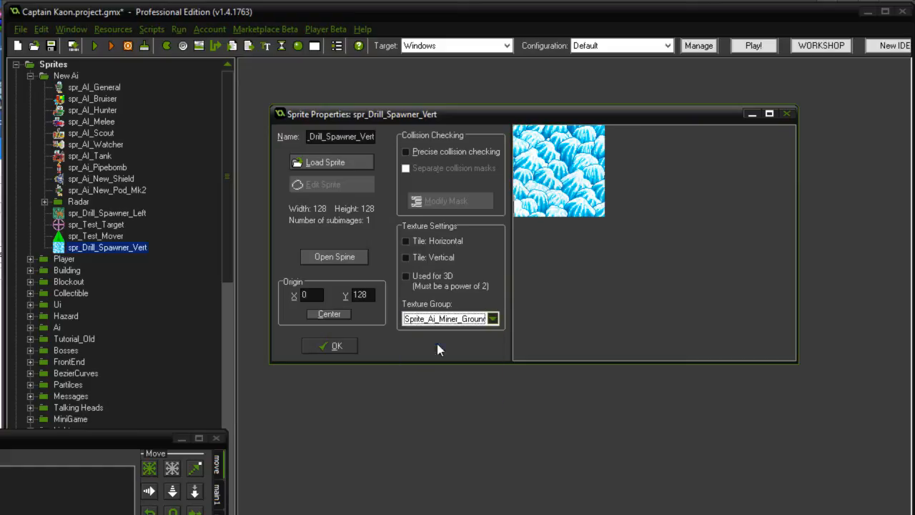
click(336, 345)
Assign spr_Drill_Spawner_Vert to the new object and name the object obj_Drill_Spawner_Vert
drag(116, 441, 741, 111)
click(327, 162)
mouse_move(336, 188)
click(270, 407)
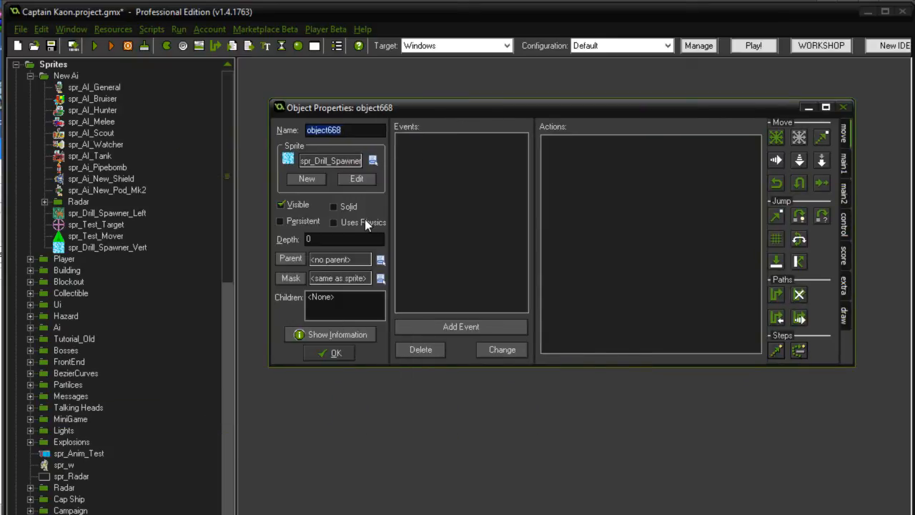
text(obj_Drill_Spawner_)
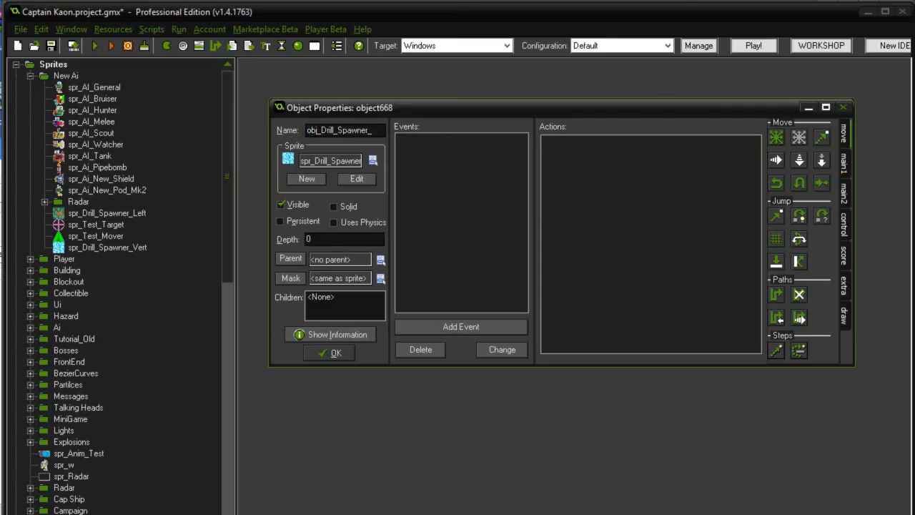
text(Vert)
drag(509, 111, 520, 140)
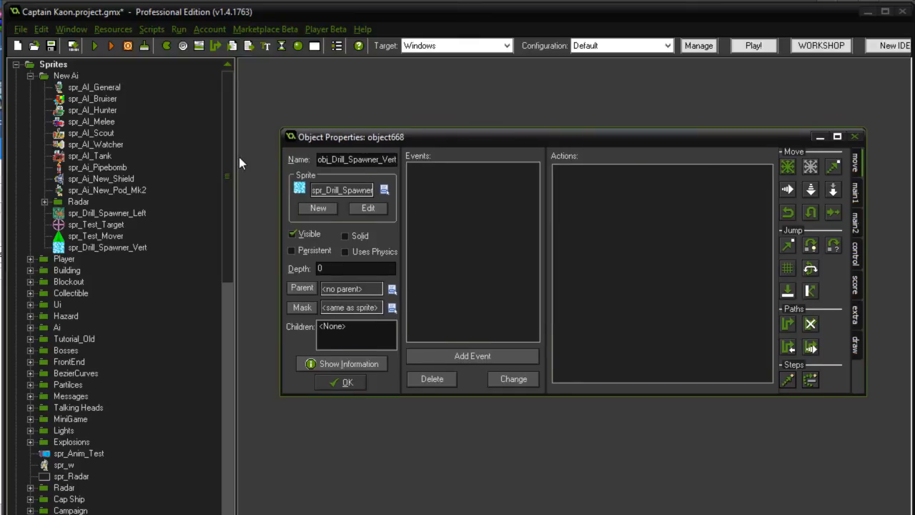
Set the parent of obj_Drill_Spawner_Vert to obj_Drill_Spawn_Left from the Miners group
click(330, 287)
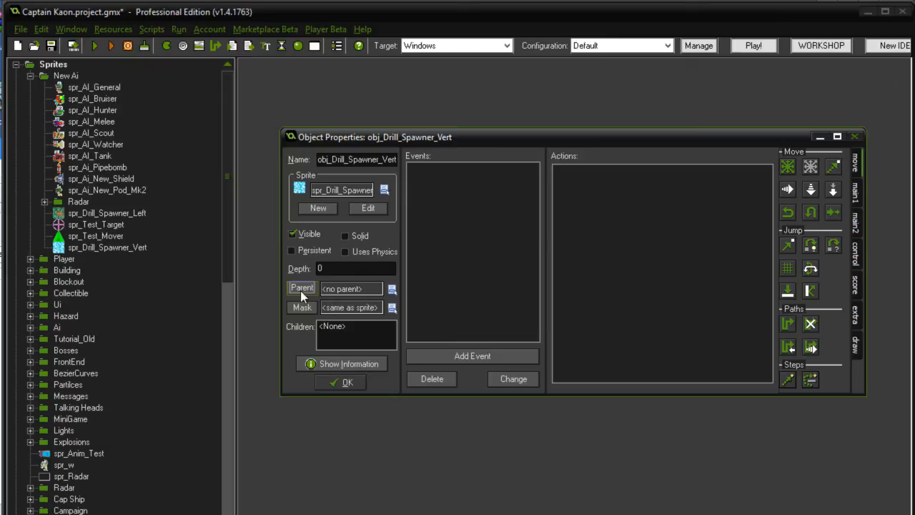
click(330, 287)
mouse_move(363, 312)
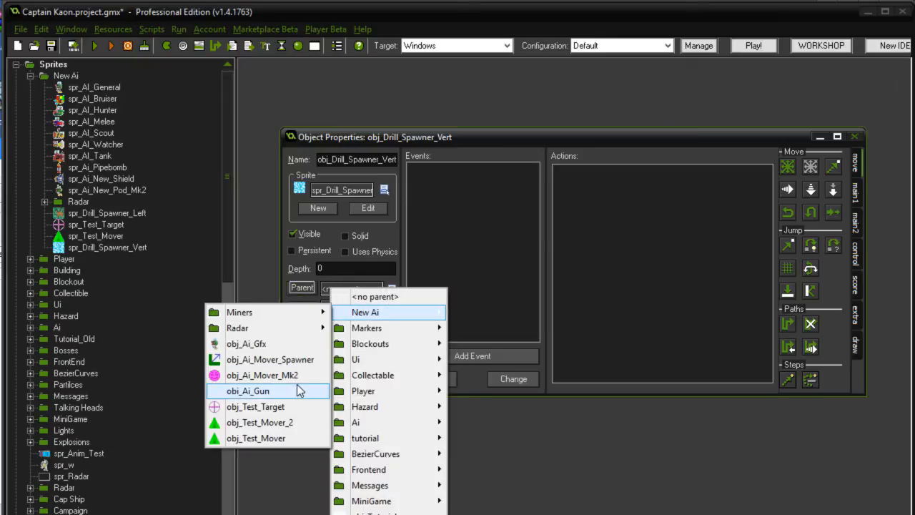
mouse_move(273, 314)
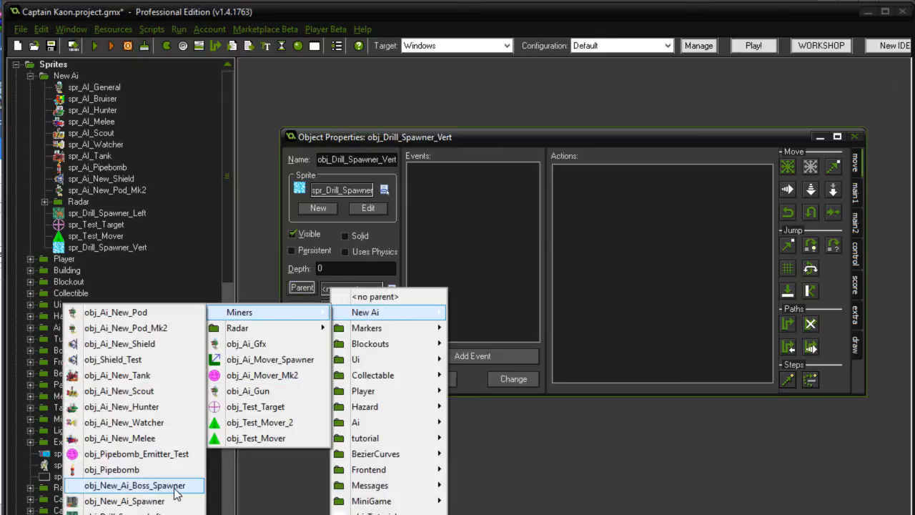
click(171, 511)
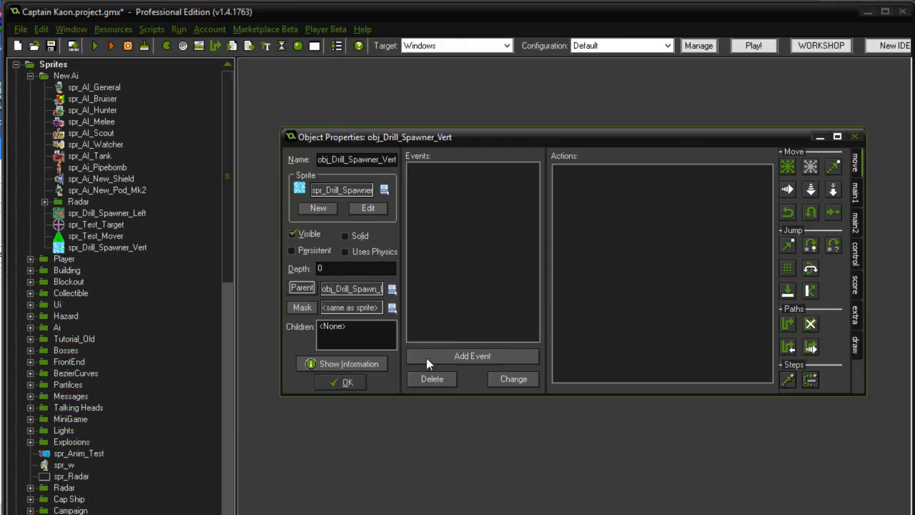
click(227, 169)
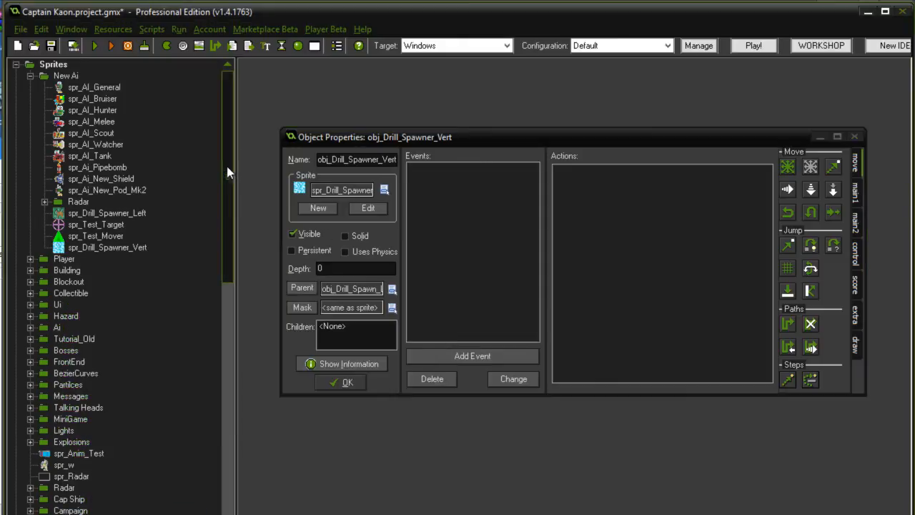
Open the properties of obj_Drill_Spawn_Left from the Miners objects and arrange them alongside those of obj_Drill_Spawner_Vert
click(15, 65)
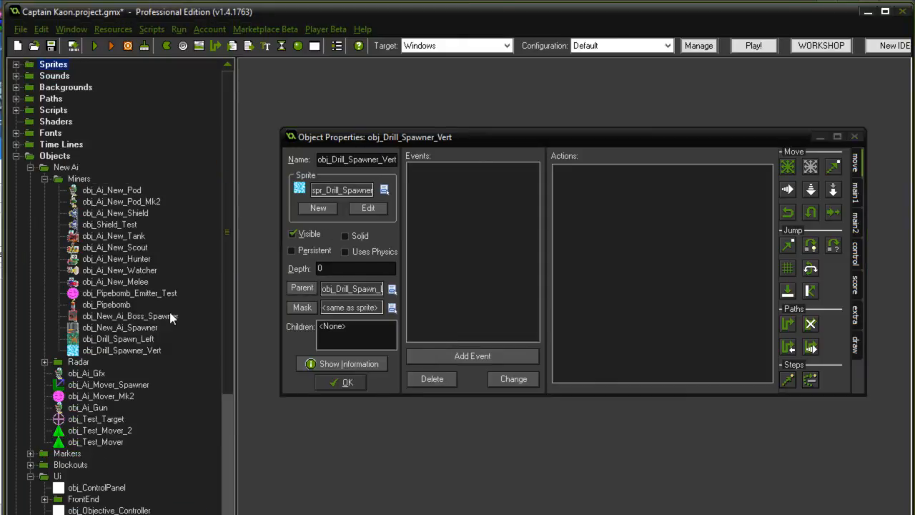
double_click(118, 338)
drag(508, 74, 279, 25)
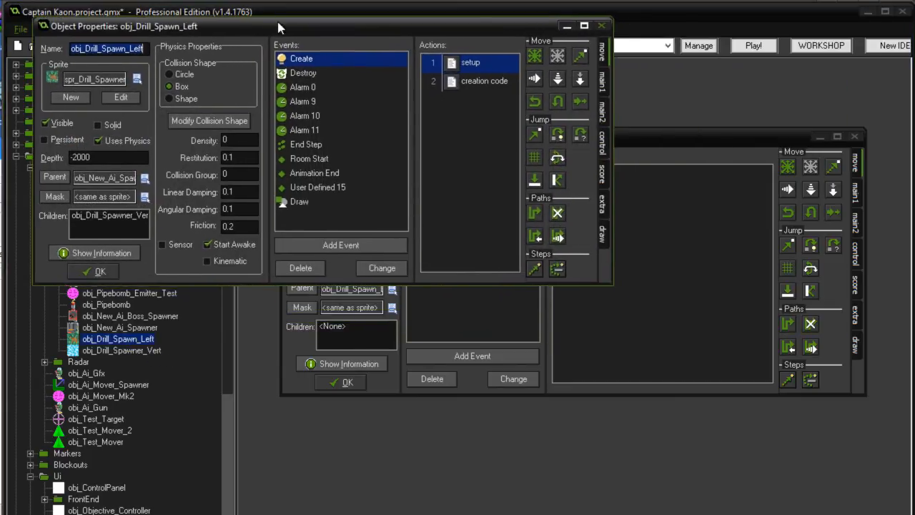
drag(651, 143, 655, 217)
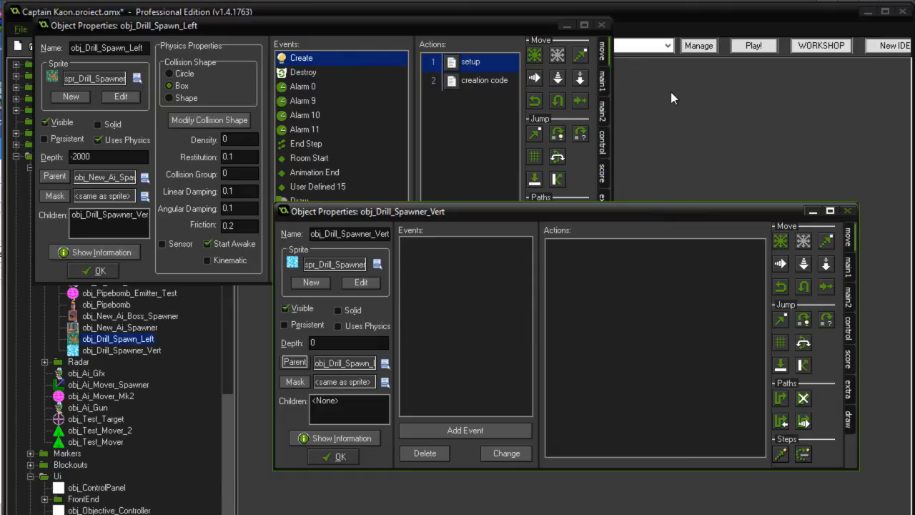
Examine the creation code and setup scripts in the Create event of obj_Drill_Spawn_Left, including the hit point and particle bounds
double_click(466, 86)
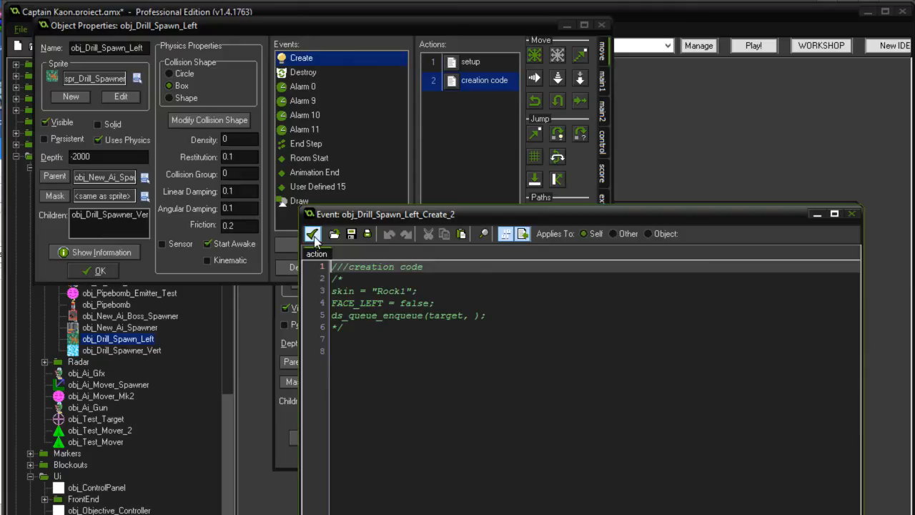
click(313, 234)
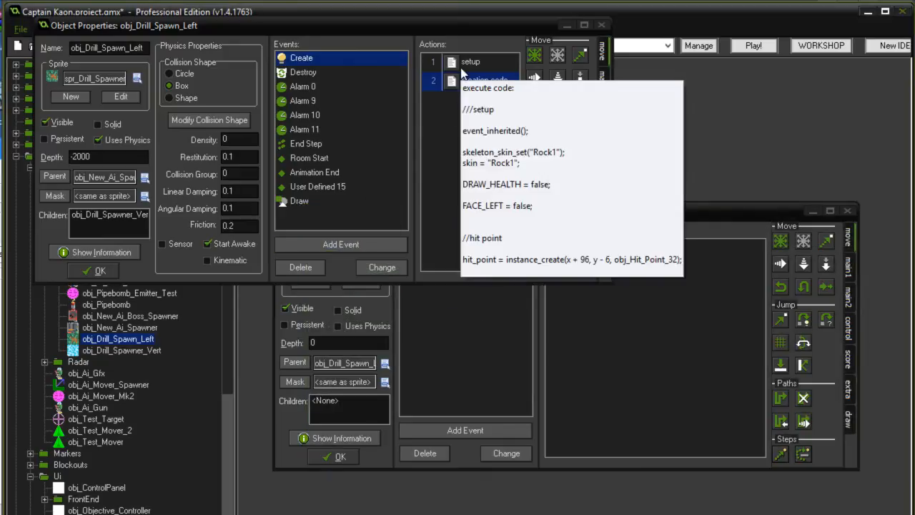
click(459, 66)
double_click(460, 66)
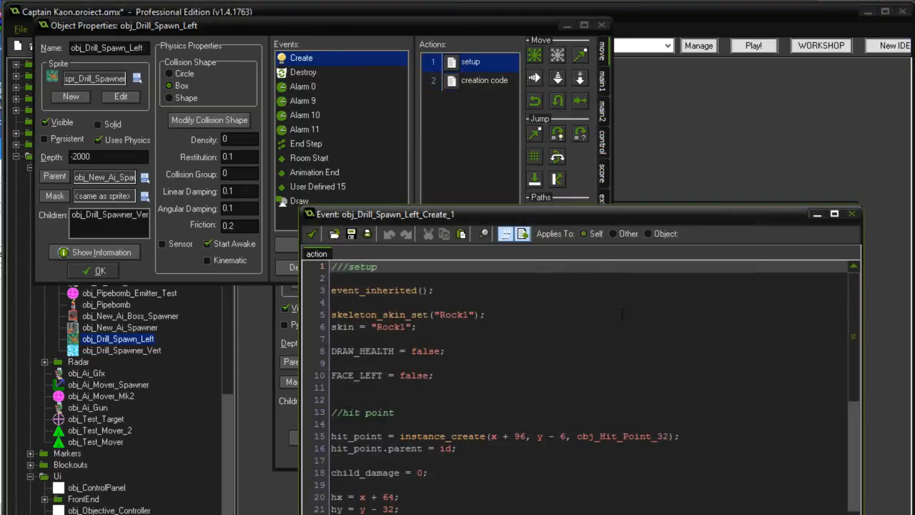
drag(590, 207, 583, 27)
scroll(851, 215, down, 1)
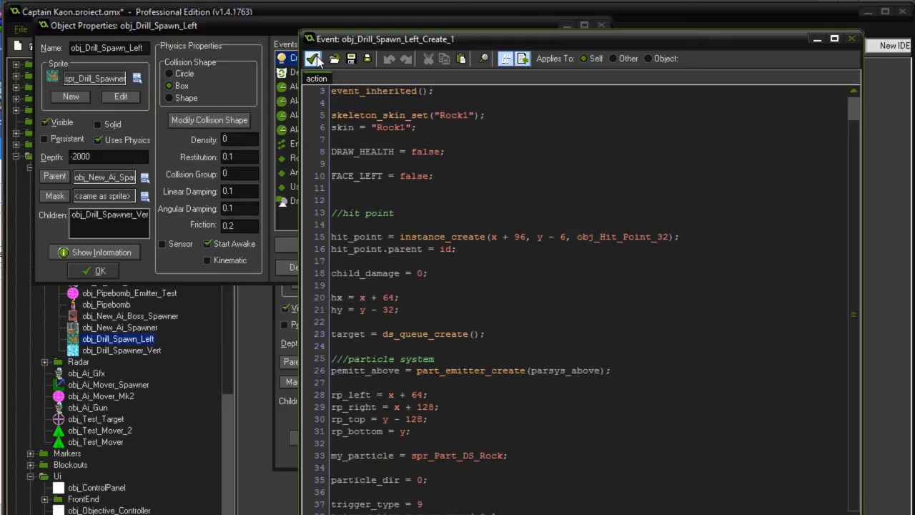
click(688, 238)
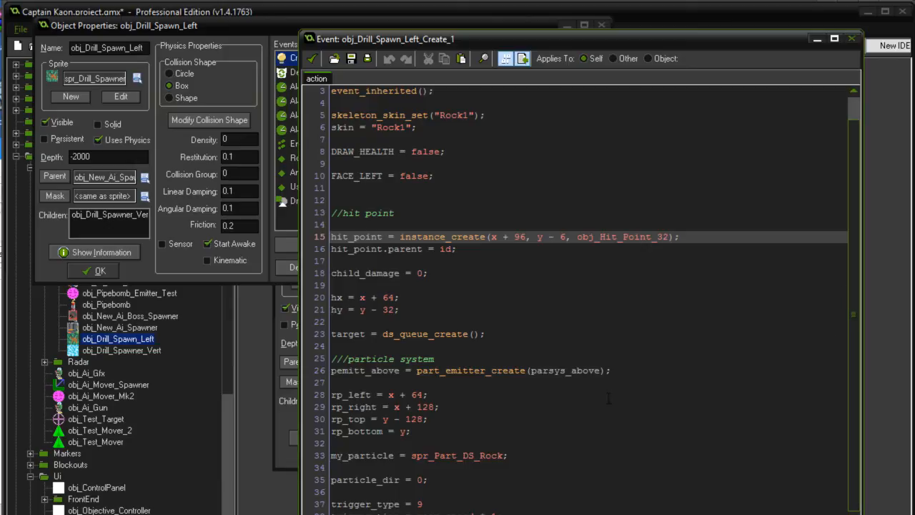
click(459, 427)
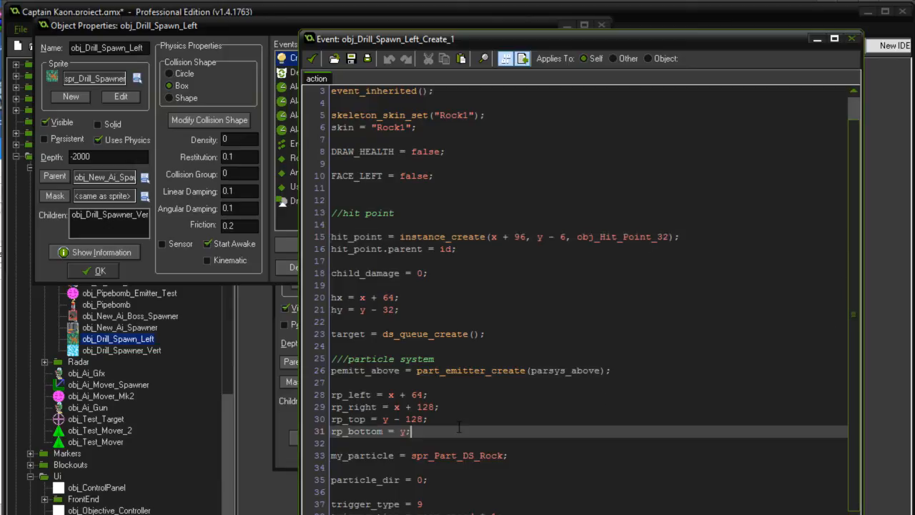
click(538, 504)
click(312, 58)
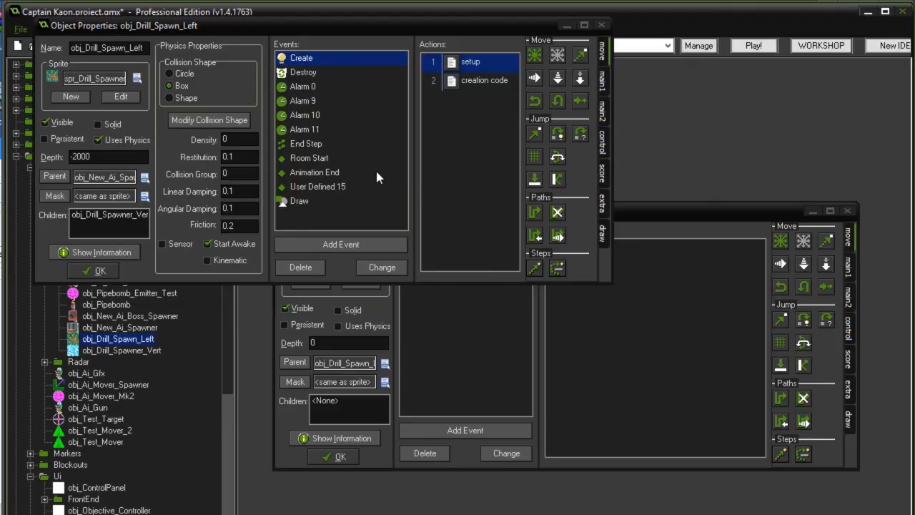
Enable physics on obj_Drill_Spawner_Vert with a box collision shape
click(641, 218)
click(355, 325)
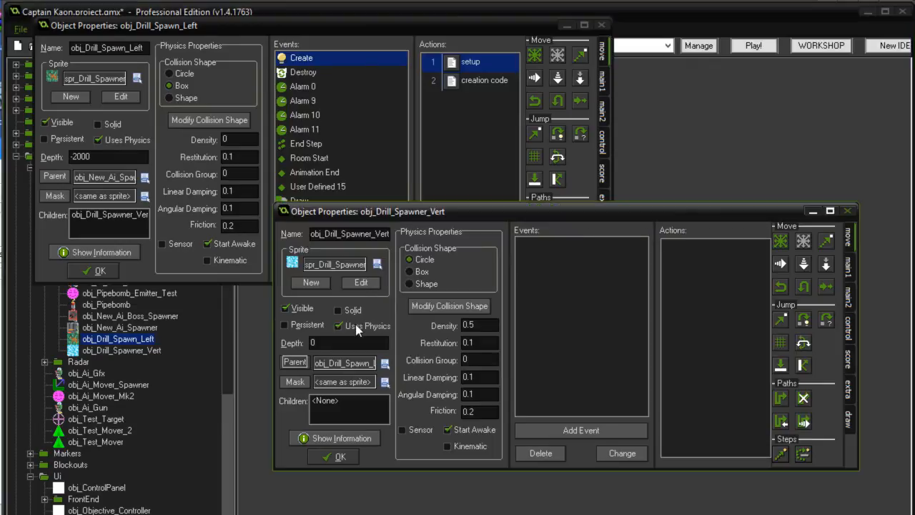
click(414, 273)
click(436, 305)
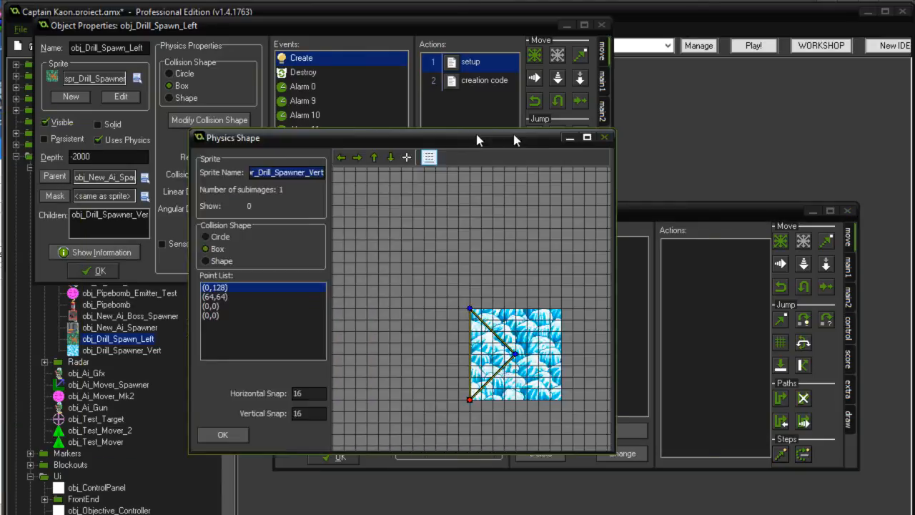
drag(477, 140, 630, 127)
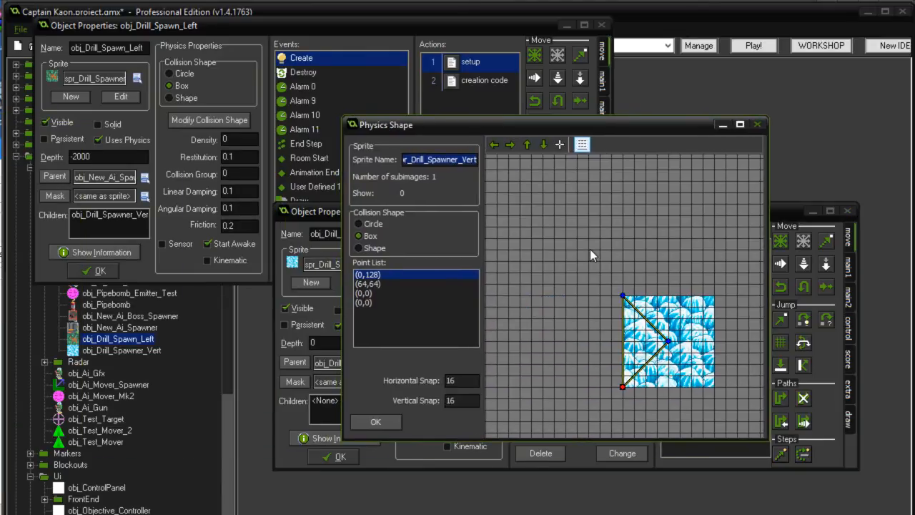
click(378, 422)
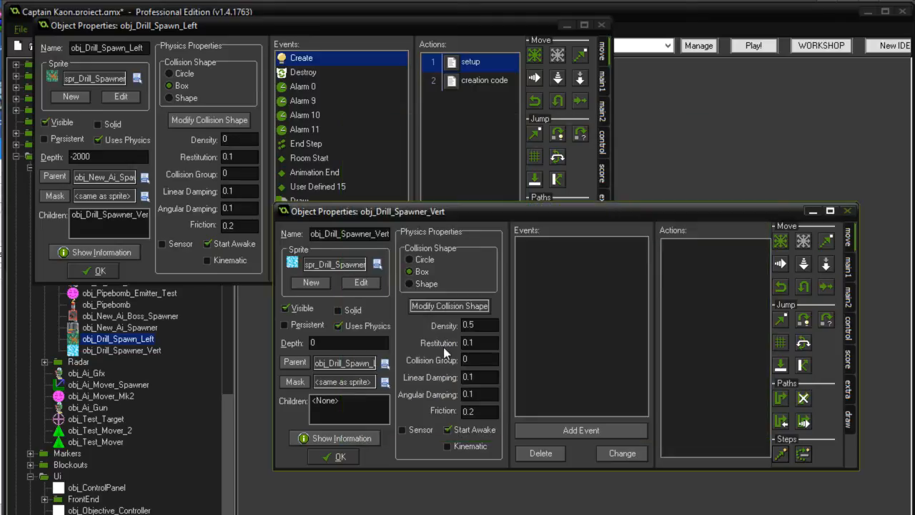
Reshape obj_Drill_Spawner_Vert's collision box to span from (0,40) to (128,88) and accept the shape
click(435, 304)
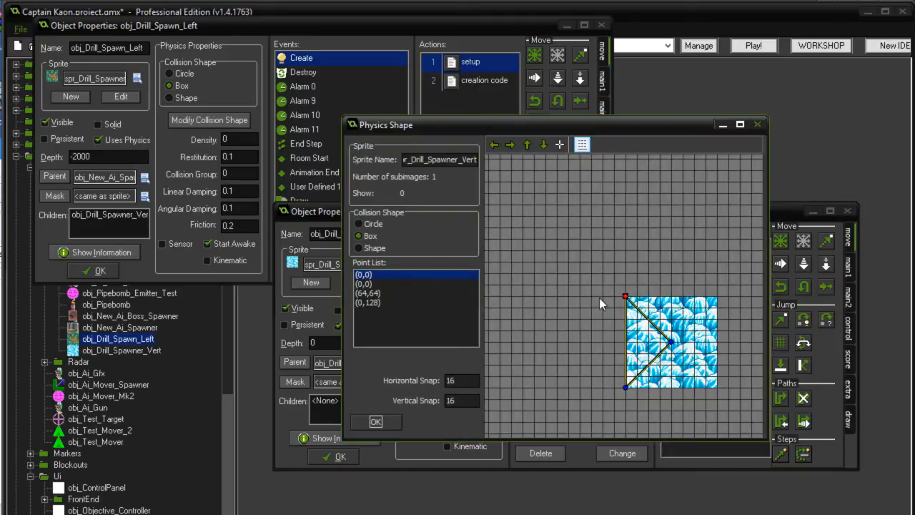
click(672, 336)
drag(670, 342, 720, 364)
drag(715, 297, 717, 320)
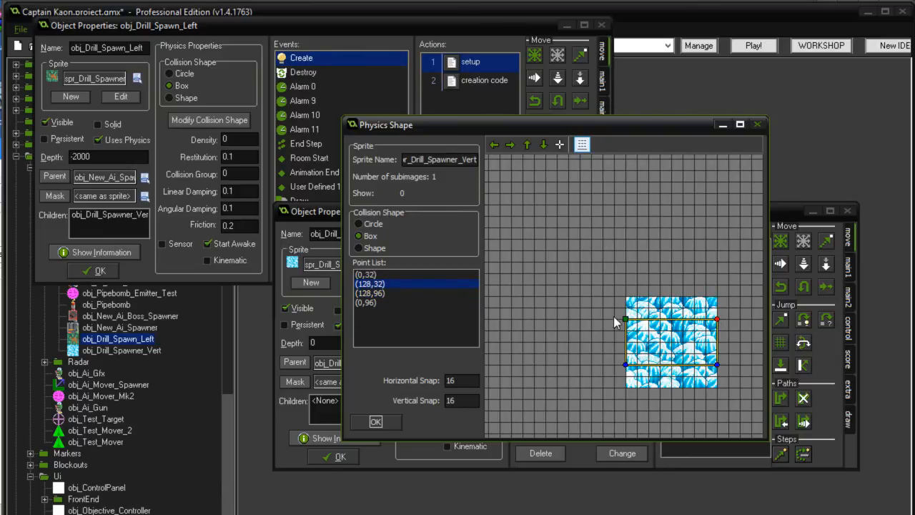
scroll(611, 318, up, 2)
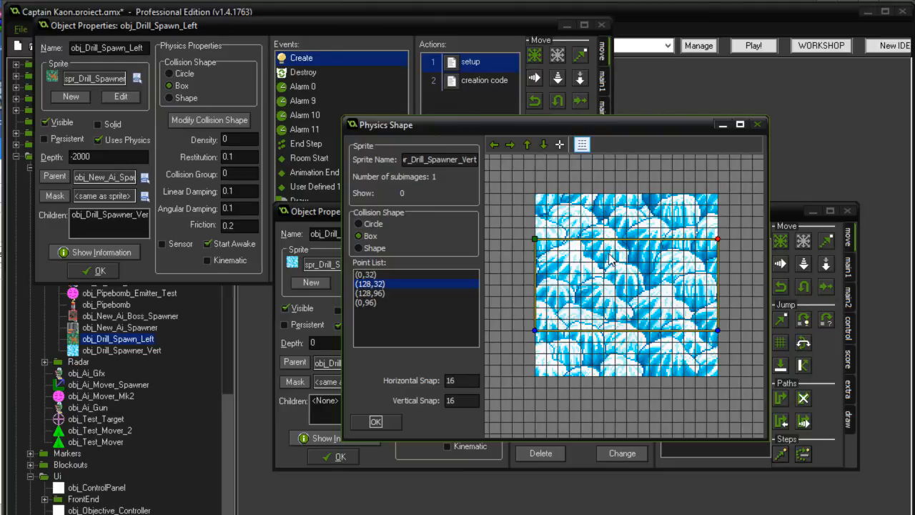
drag(716, 242, 717, 251)
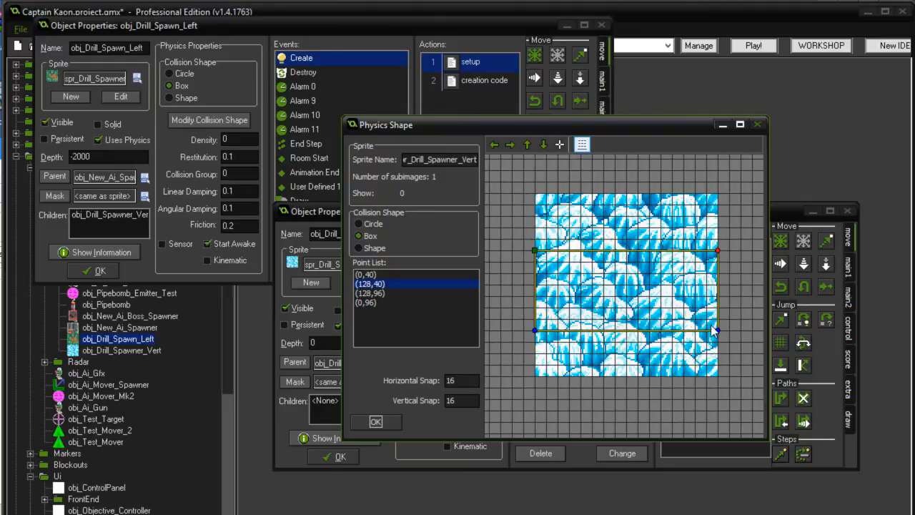
drag(717, 329, 717, 318)
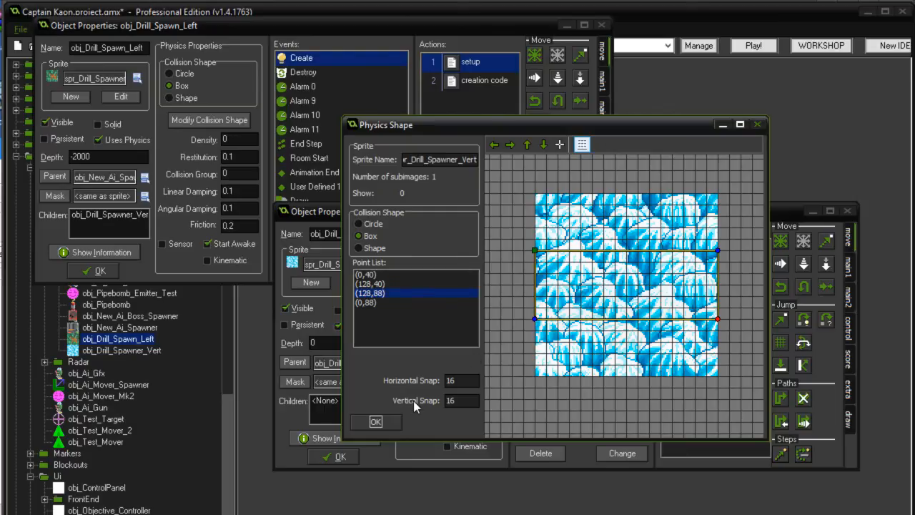
click(385, 421)
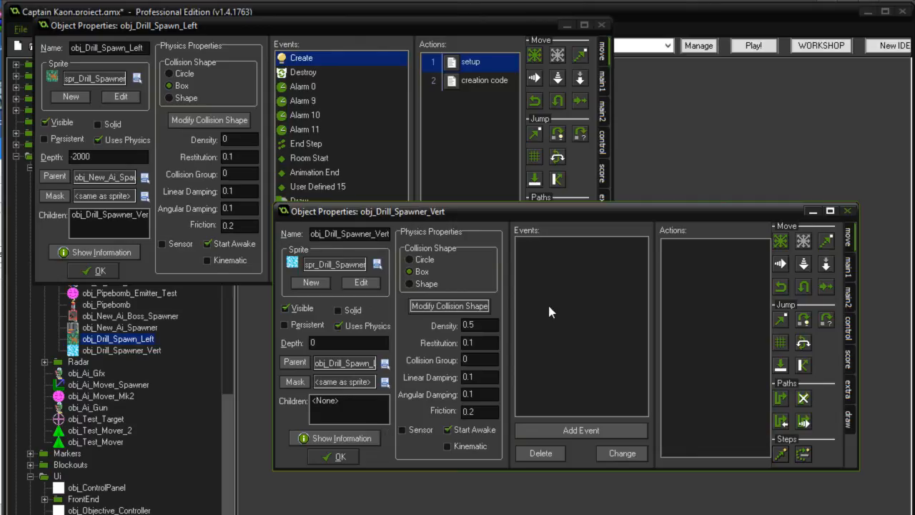
Set the physics density of obj_Drill_Spawner_Vert to 0
key(Tab)
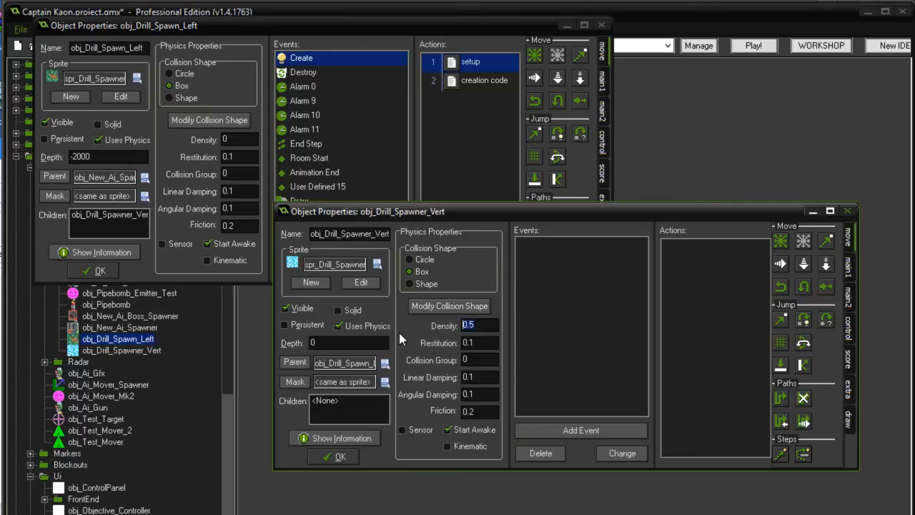
text(0)
mouse_move(497, 205)
mouse_down()
mouse_move(494, 246)
mouse_move(492, 219)
mouse_up()
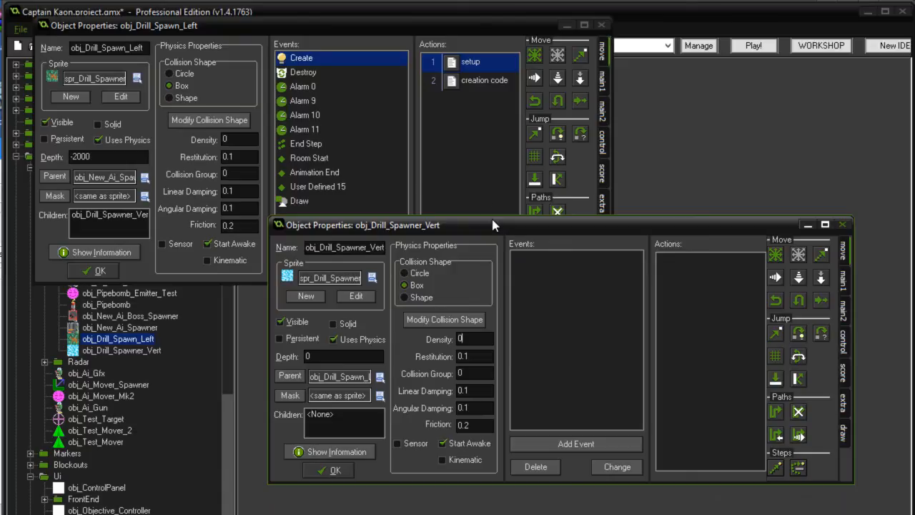
Examine the set facing variables and set skin scripts in the Room Start event of obj_Drill_Spawn_Left
click(337, 159)
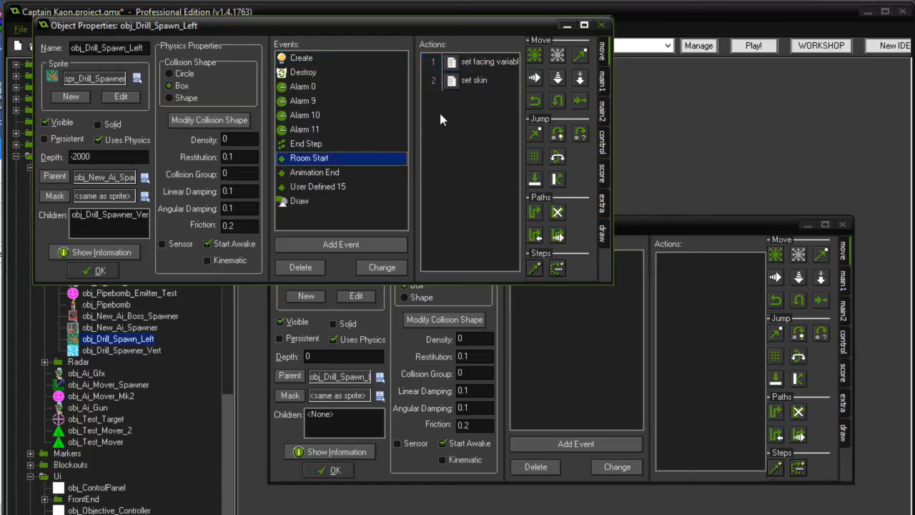
click(459, 66)
double_click(460, 66)
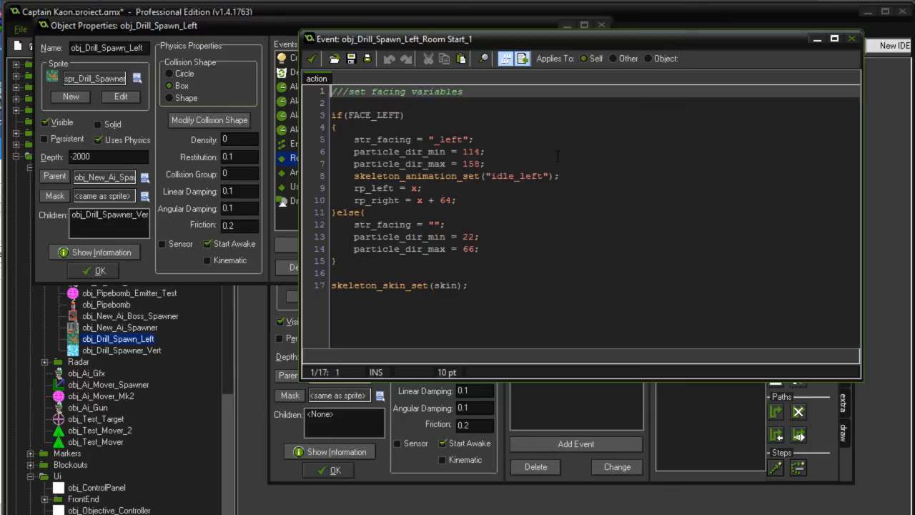
click(314, 60)
double_click(472, 79)
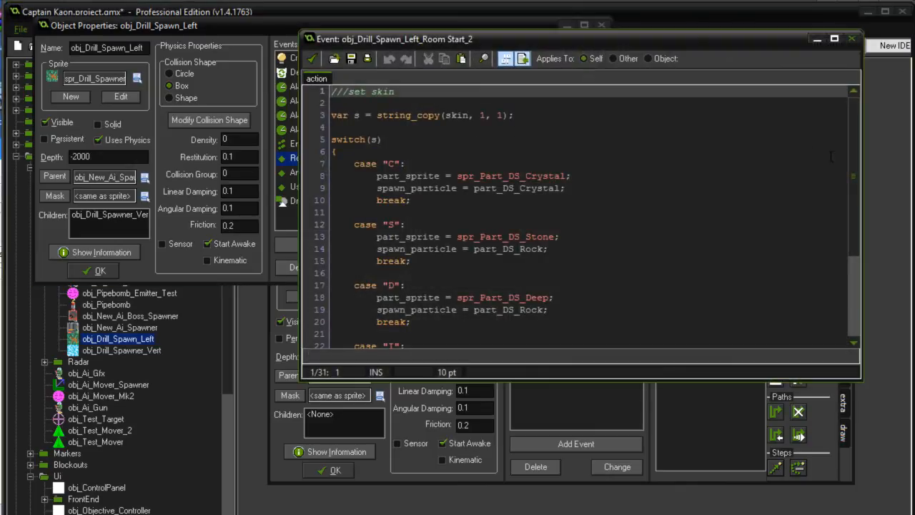
drag(854, 151, 877, 86)
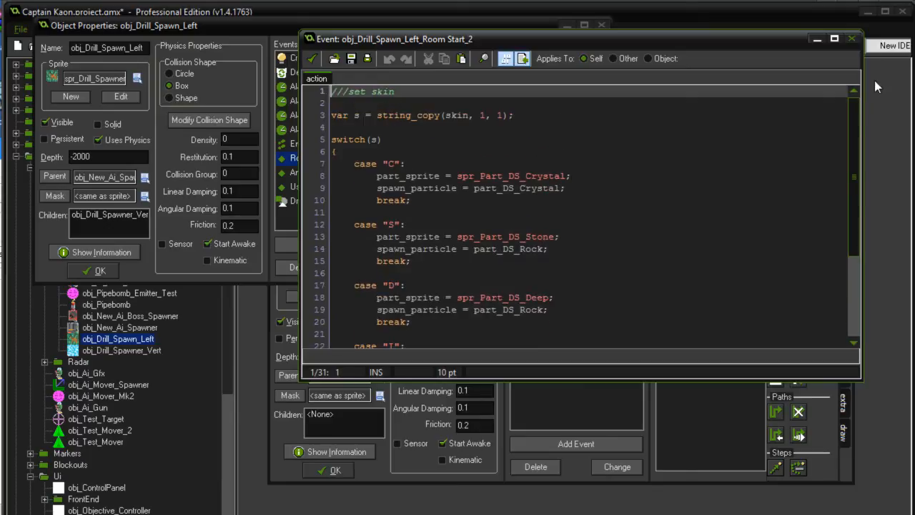
click(311, 59)
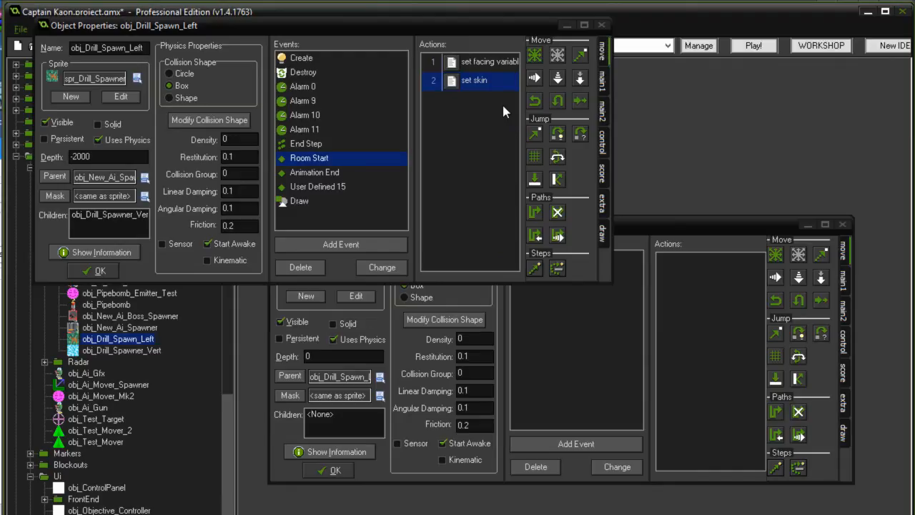
Add a Room Start event to obj_Drill_Spawner_Vert
click(658, 227)
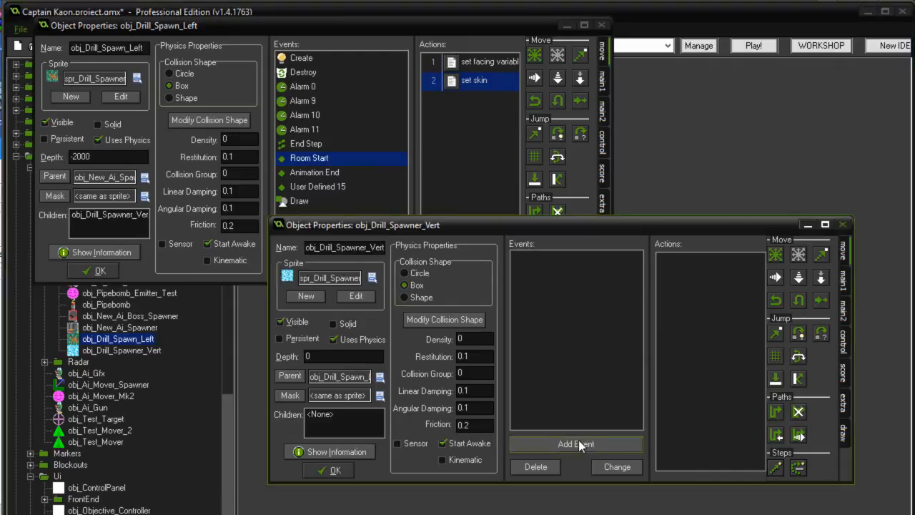
click(580, 444)
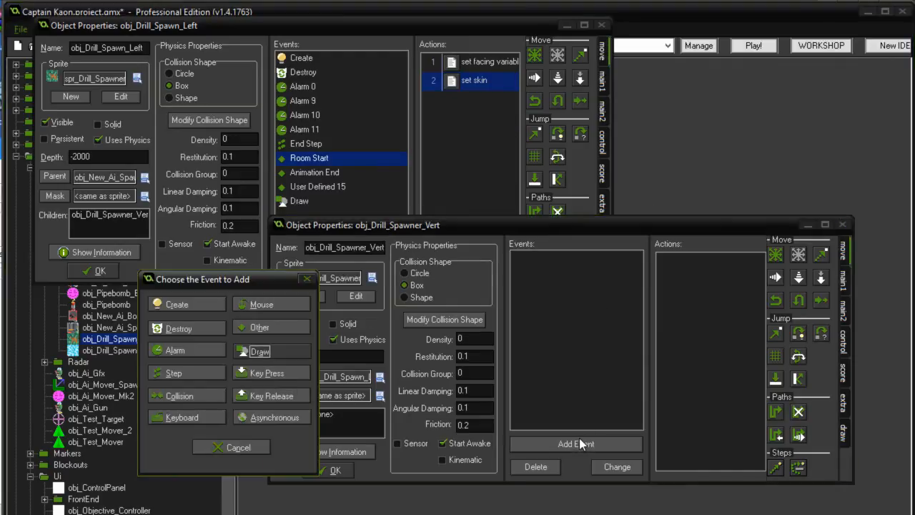
click(262, 330)
click(344, 425)
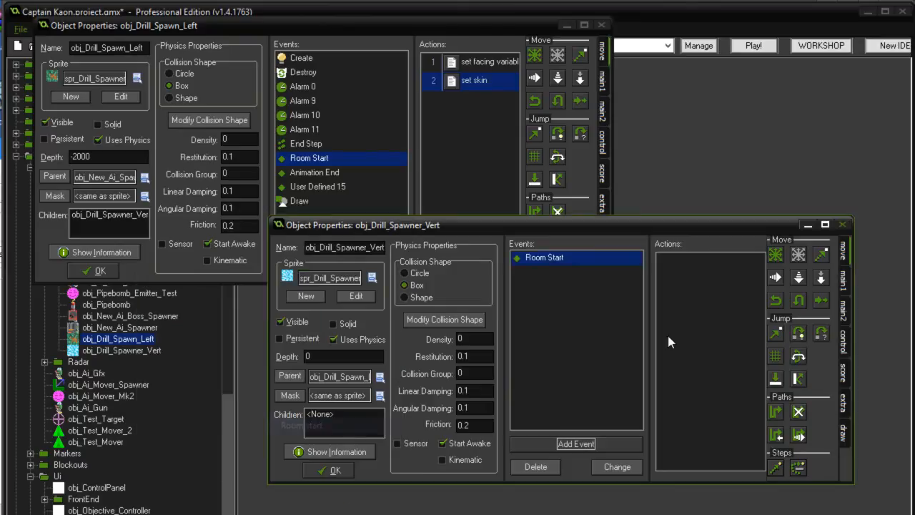
Copy the set facing variables action from obj_Drill_Spawn_Left's Room Start event into the same event of obj_Drill_Spawner_Vert
click(472, 64)
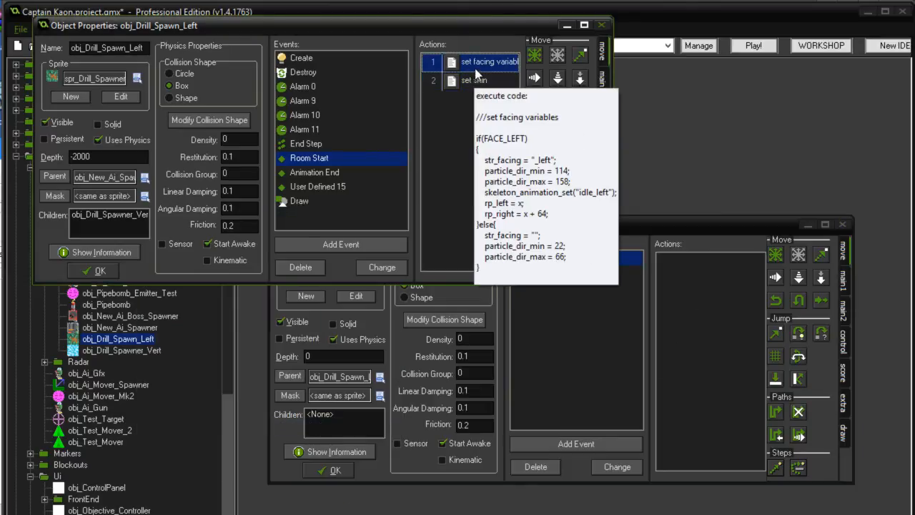
right_click(472, 64)
click(506, 119)
click(683, 281)
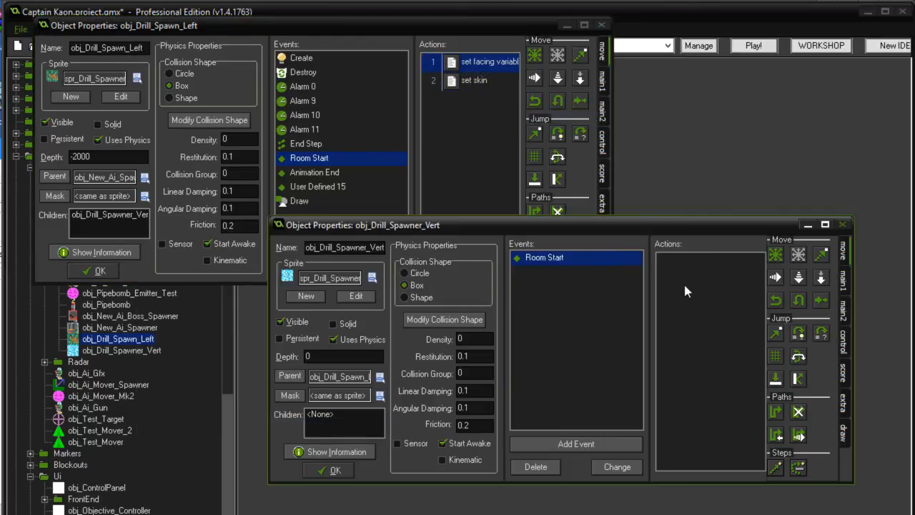
right_click(685, 289)
click(719, 362)
In obj_Drill_Spawner_Vert's set facing variables script, set particle_dir_min to 45 and particle_dir_max to 135 in the else branch
double_click(692, 264)
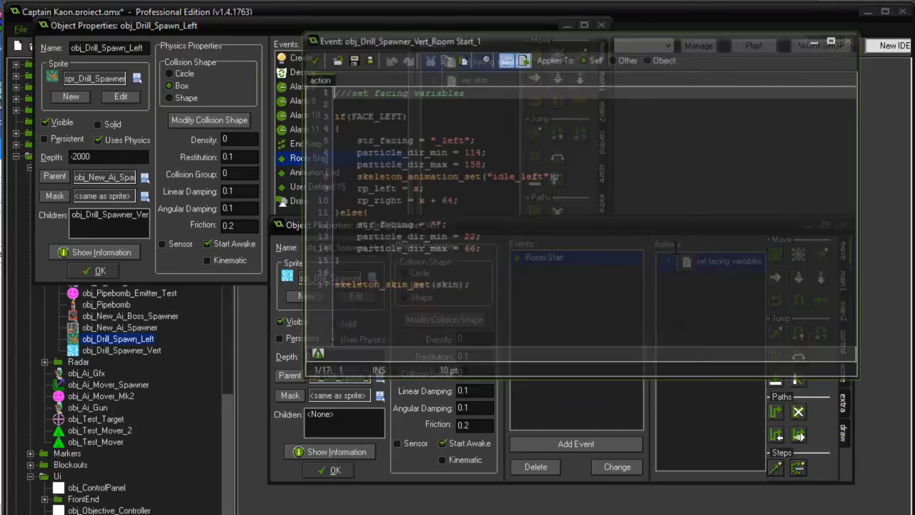
drag(556, 52, 532, 57)
drag(742, 391, 734, 454)
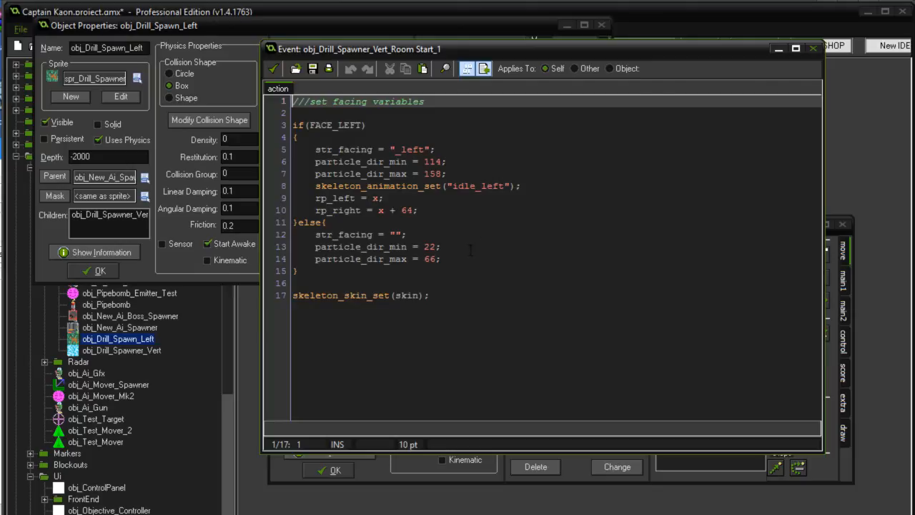
click(437, 247)
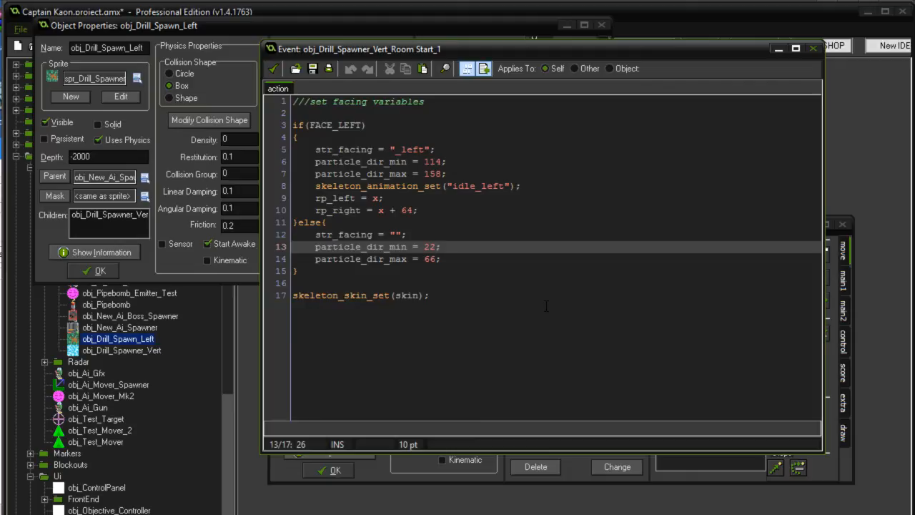
key(BackSpace)
key(BackSpace)
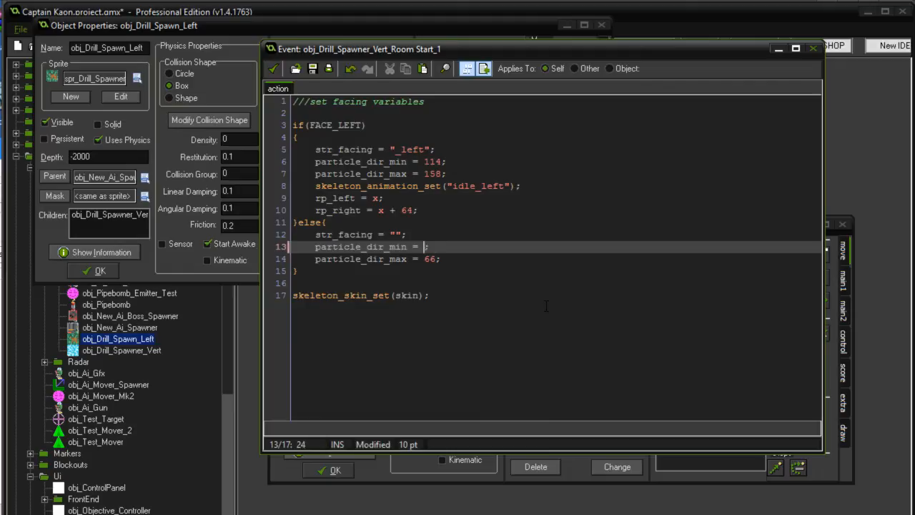
text(45)
key(Down)
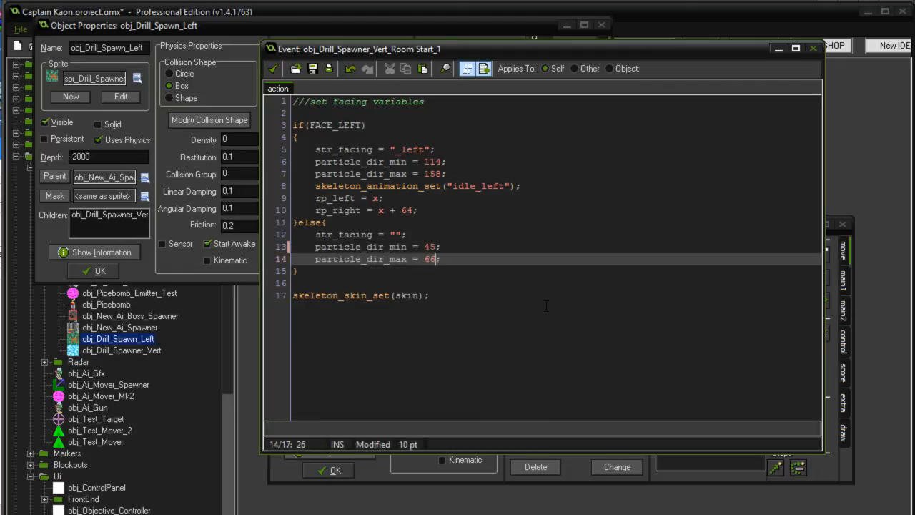
key(BackSpace)
key(BackSpace)
text(135)
Copy the rp_left, rp_right, rp_top and rp_bottom lines from the setup code in obj_Drill_Spawn_Left's Create event
drag(574, 50, 608, 143)
click(336, 58)
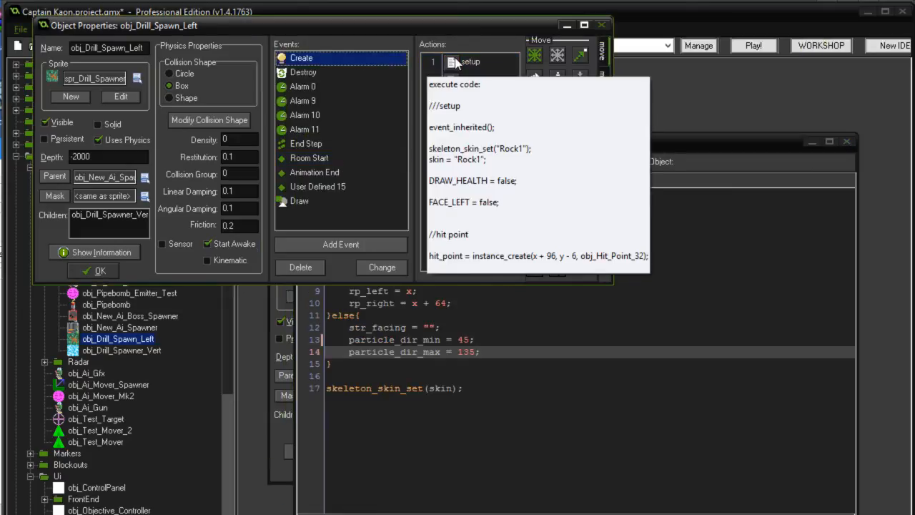
double_click(472, 62)
drag(455, 450, 306, 415)
right_click(362, 427)
click(392, 484)
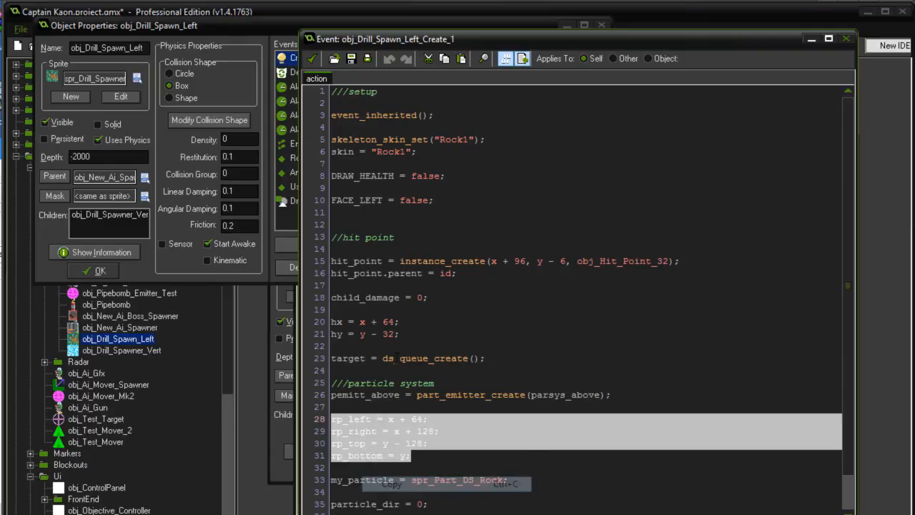
click(312, 59)
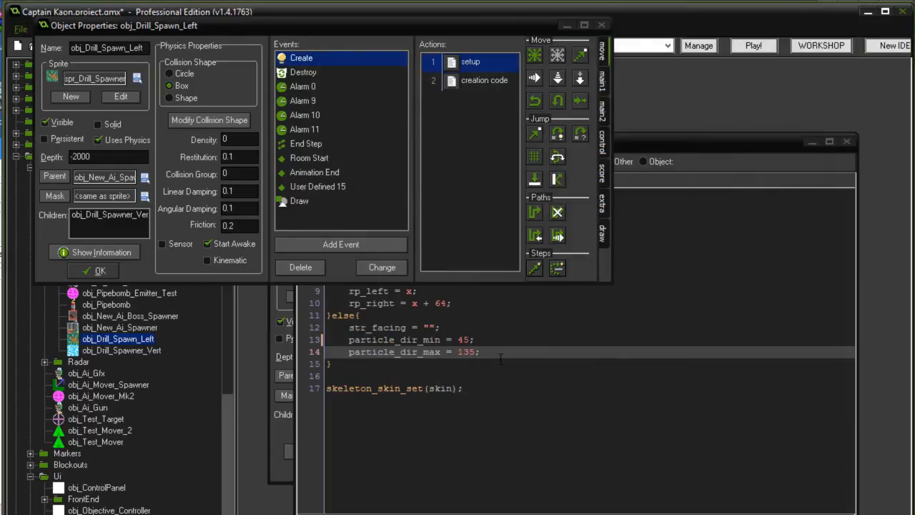
Paste the copied rp_ lines below particle_dir_max in the vertical spawner's else branch and indent them to match
click(500, 357)
key(Return)
key(ctrl+v)
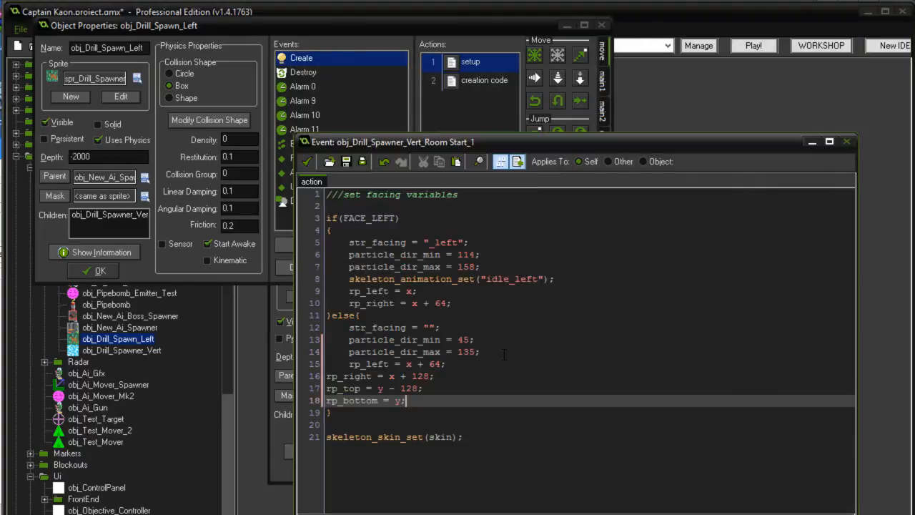
key(shift+Up)
key(shift+Up)
key(Tab)
key(Up)
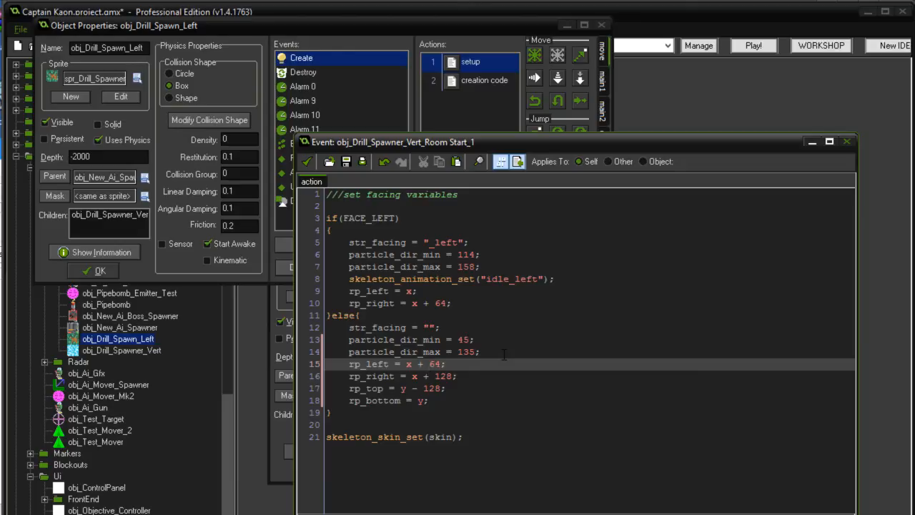
In the else branch, change rp_left to x and rp_bottom to y - 64
key(Right)
key(Right)
key(BackSpace)
key(BackSpace)
key(BackSpace)
key(BackSpace)
key(BackSpace)
key(Down)
key(End)
key(Down)
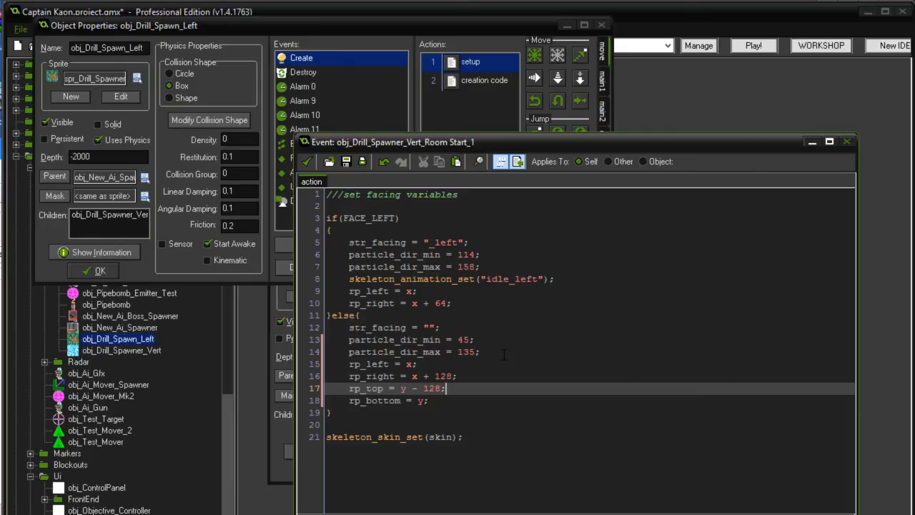
key(Down)
key(Left)
text(- 64)
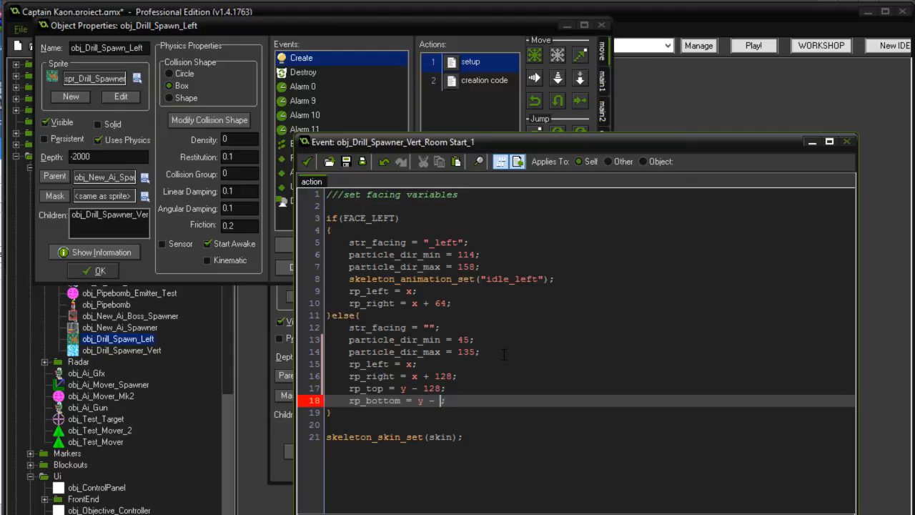
key(Up)
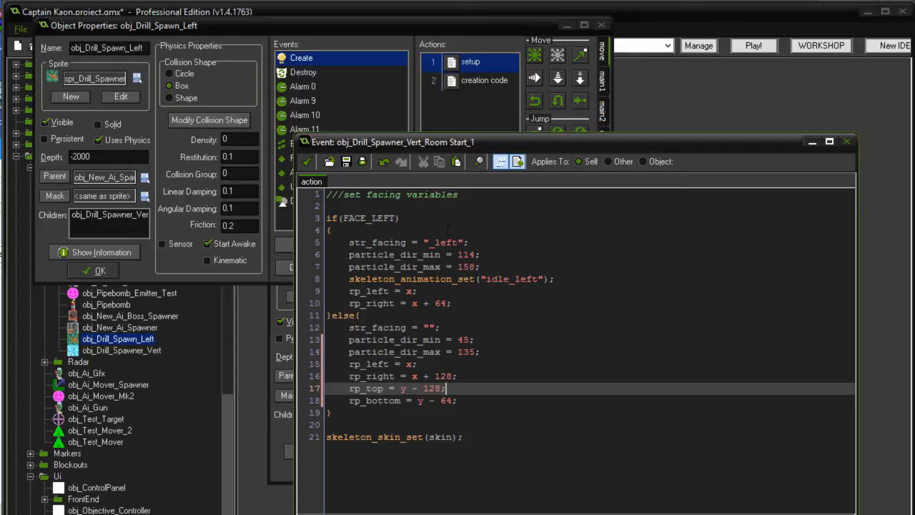
Accept the set facing variables script and confirm the properties of both obj_Drill_Spawner_Vert and obj_Drill_Spawn_Left
key(alt+Tab)
click(306, 162)
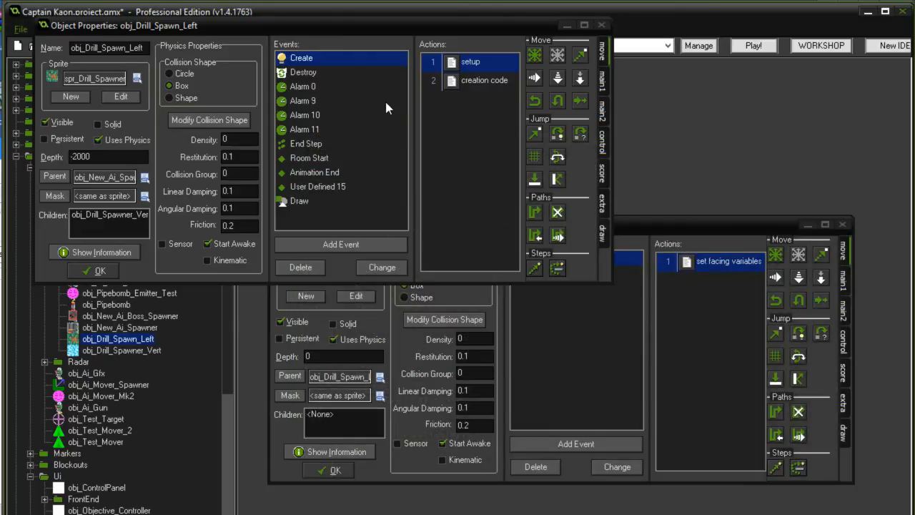
click(640, 226)
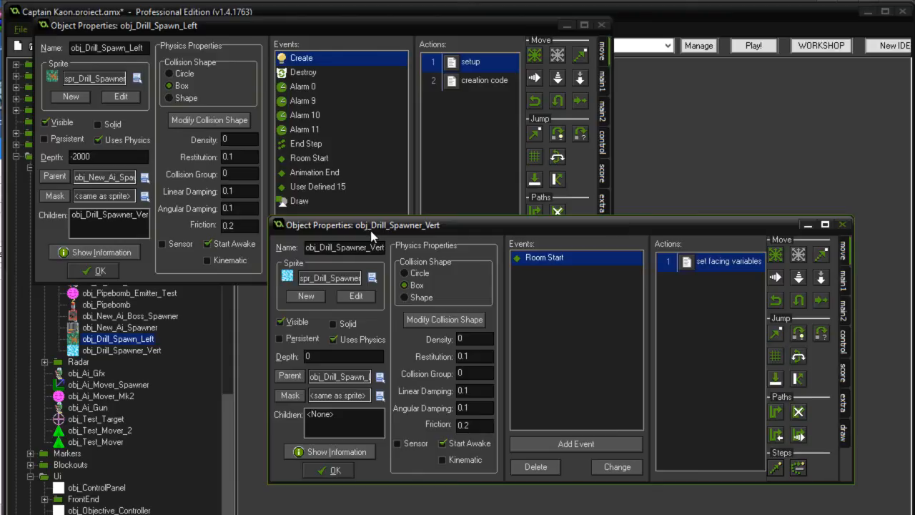
click(342, 469)
click(114, 275)
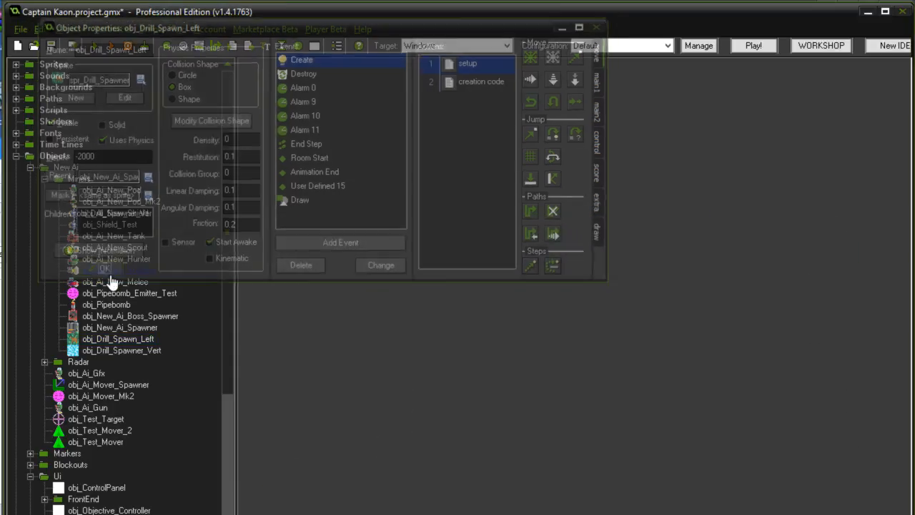
Open the room rm_Test_Bed from the Testbeds group and enlarge its editor around the crystal drill spawner
click(30, 167)
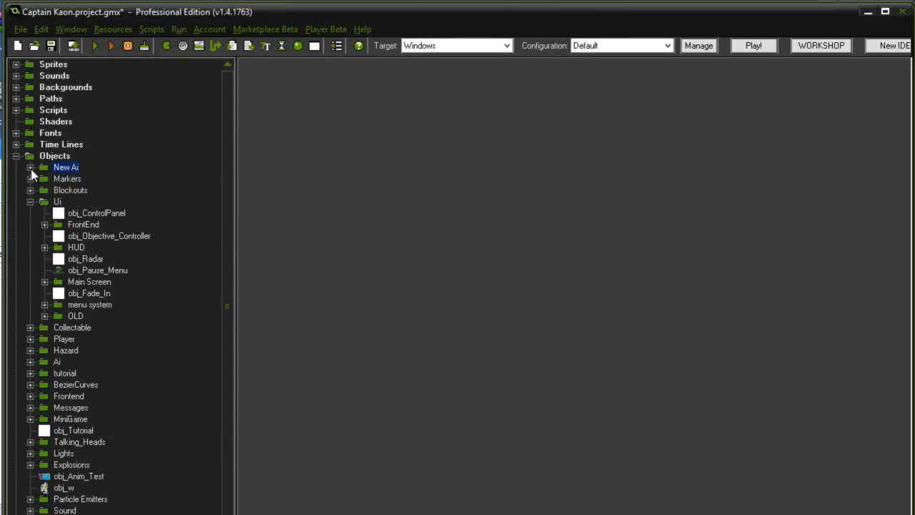
click(16, 156)
click(16, 167)
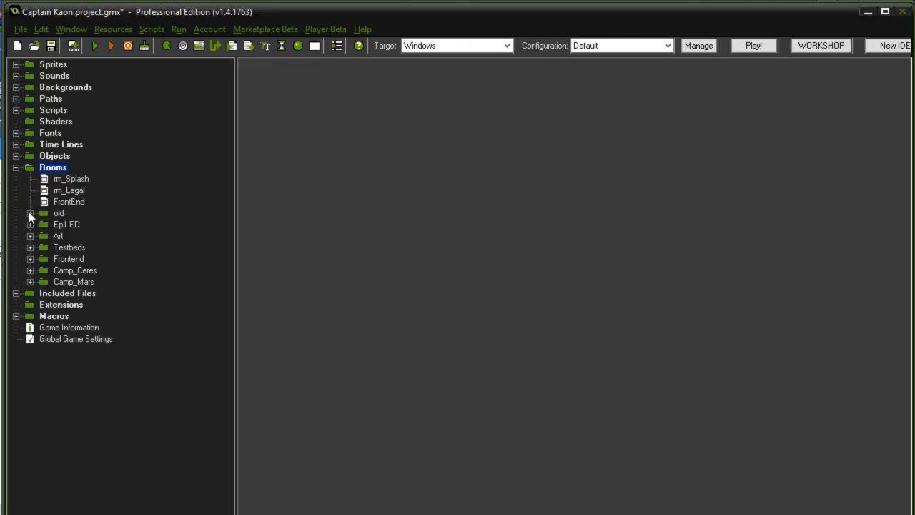
click(29, 247)
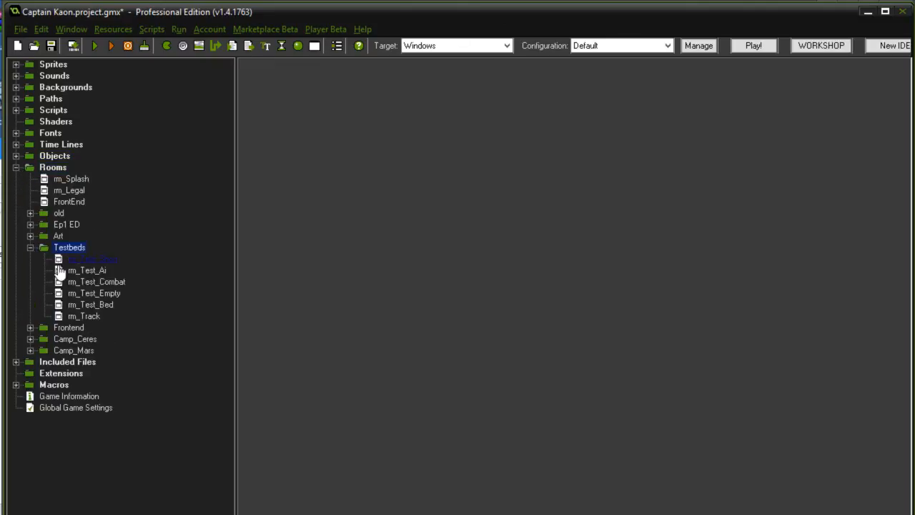
double_click(84, 306)
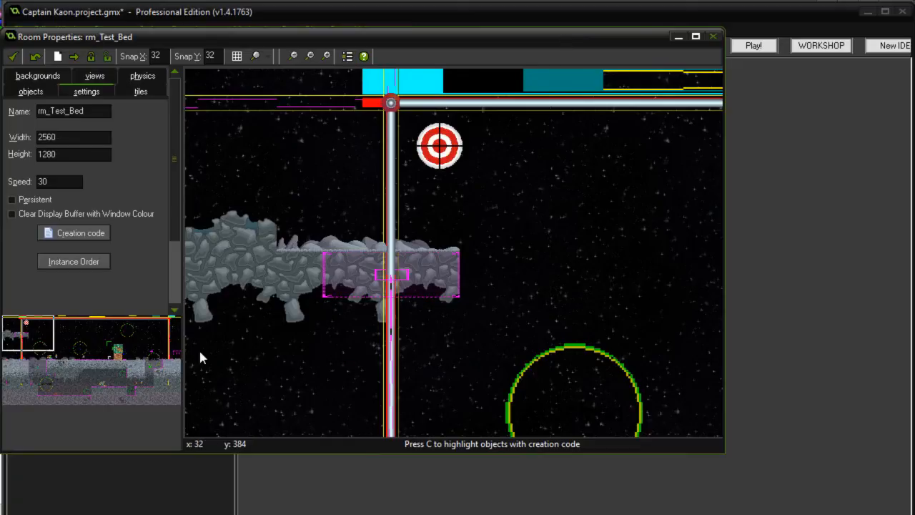
click(118, 350)
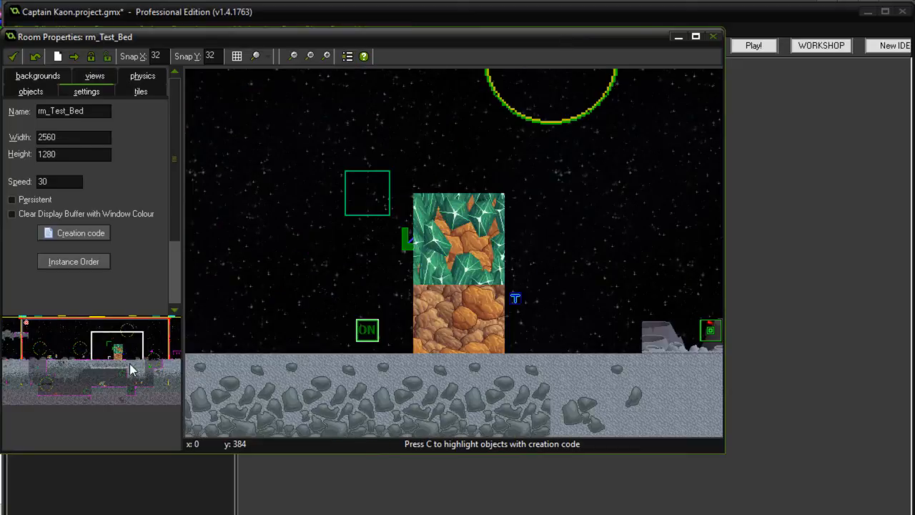
drag(723, 452, 848, 514)
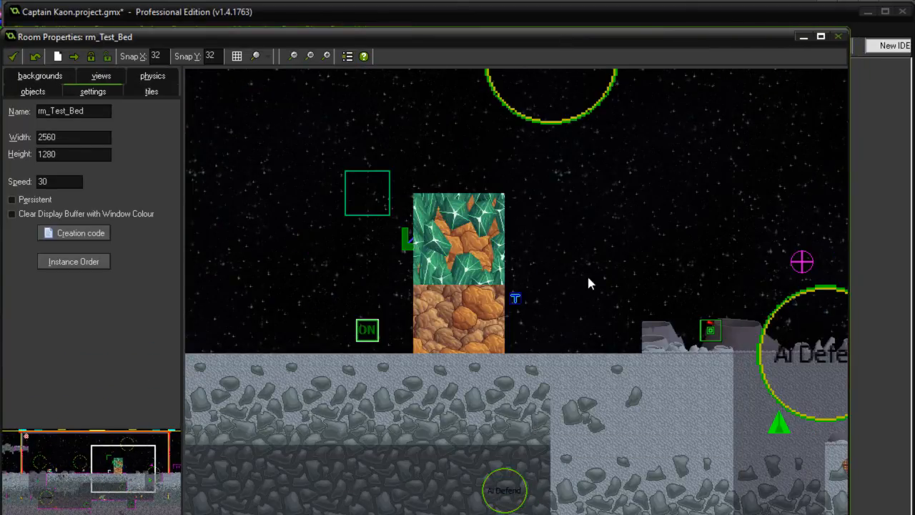
drag(592, 250, 591, 363)
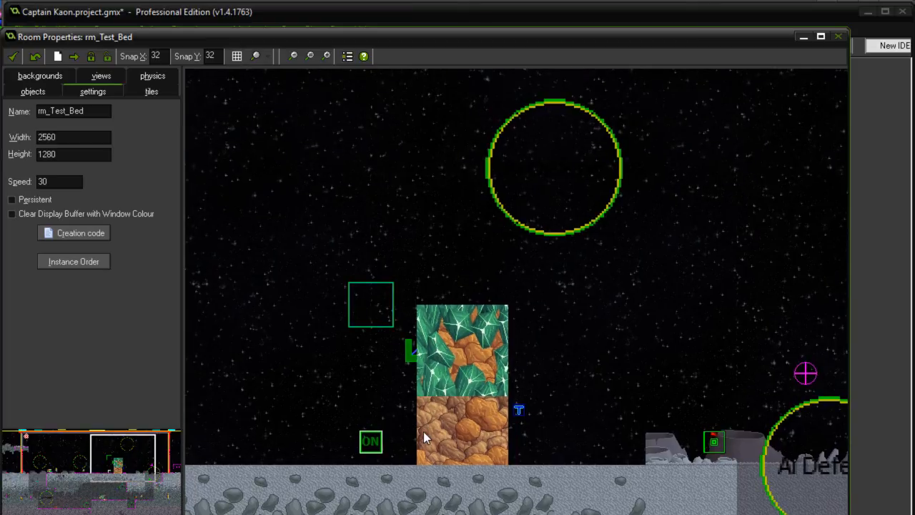
Move the crystal drill spawner to 1920, 448, and scale the ON trigger to 4 by 4 at 1856, 576
drag(480, 321, 708, 253)
drag(370, 449, 645, 403)
click(32, 91)
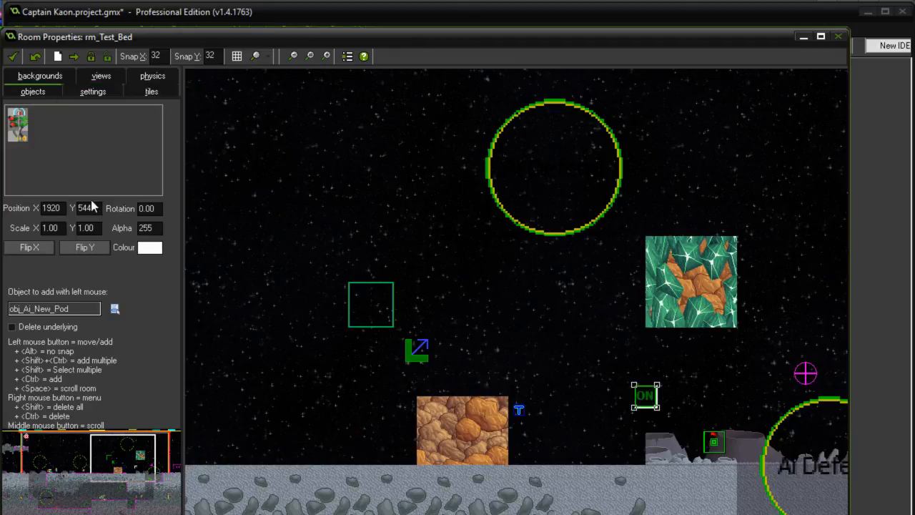
double_click(50, 227)
text(4)
key(Tab)
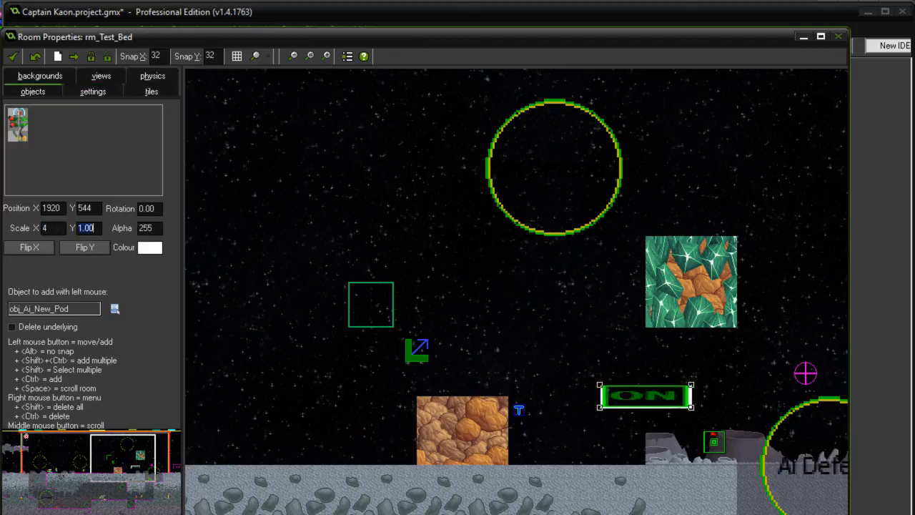
text(4)
drag(652, 405, 612, 421)
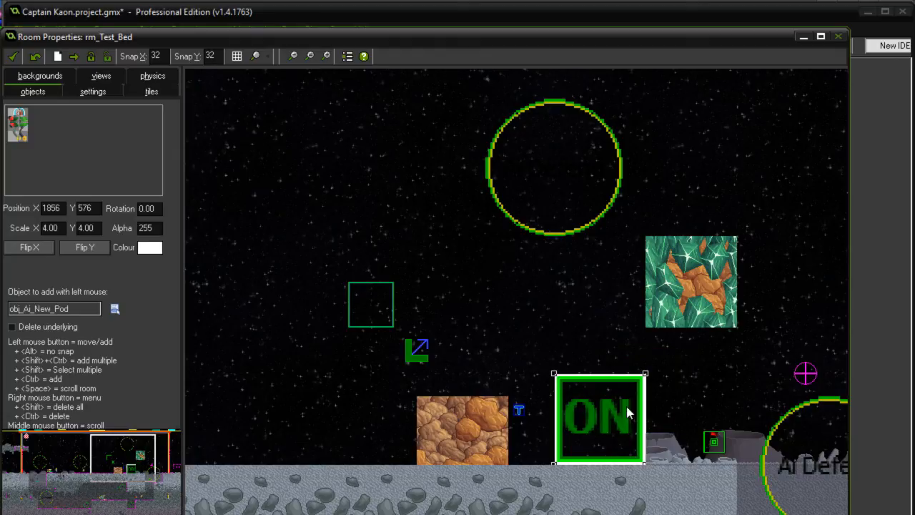
Place an obj_Drill_Spawner_Vert instance at 1600, 544, and move the arrow marker to 1664, 416 and the T marker to 1760, 480
click(678, 303)
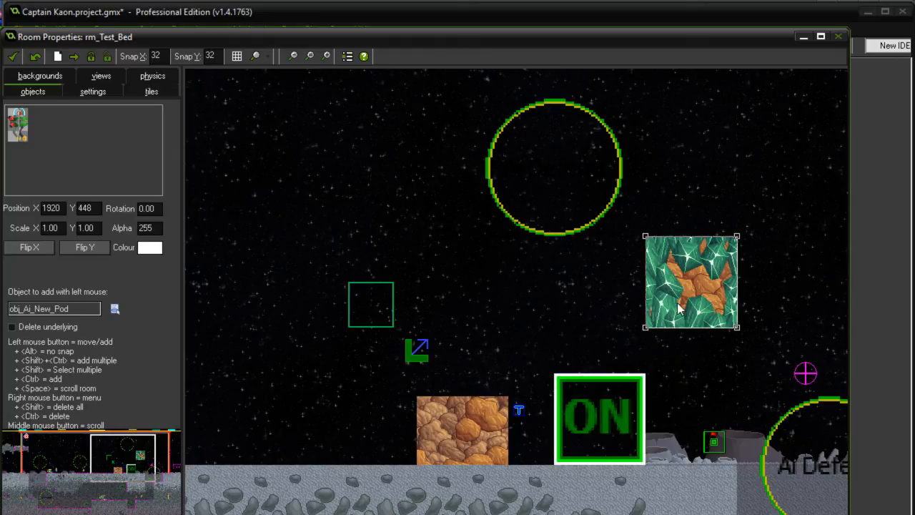
click(93, 113)
mouse_move(103, 123)
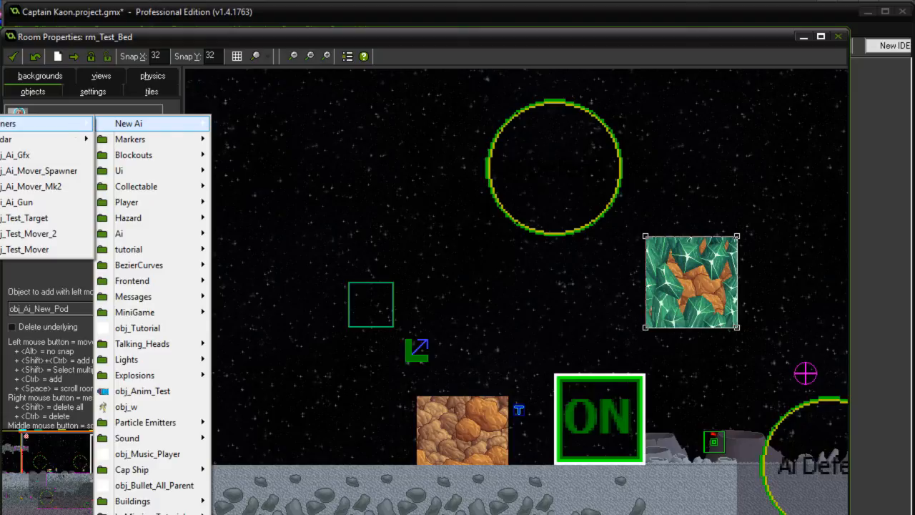
click(0, 139)
drag(482, 306, 432, 391)
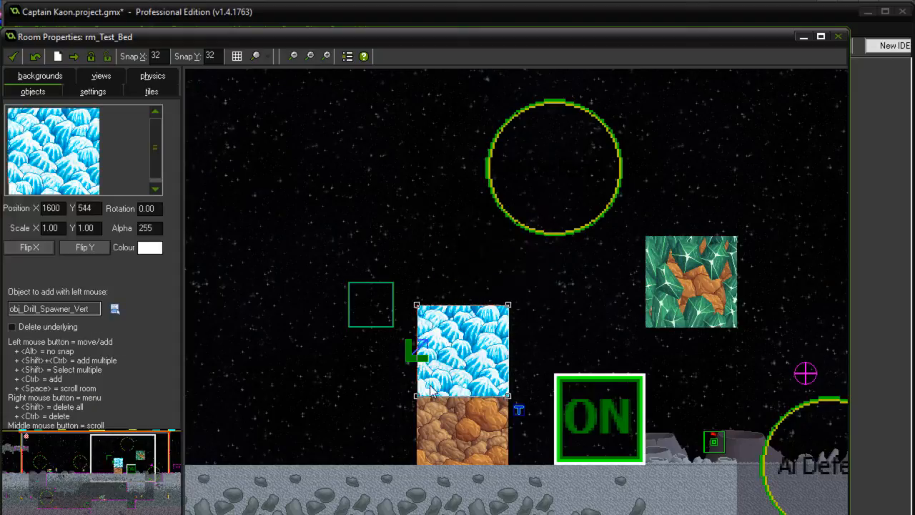
drag(422, 357, 458, 326)
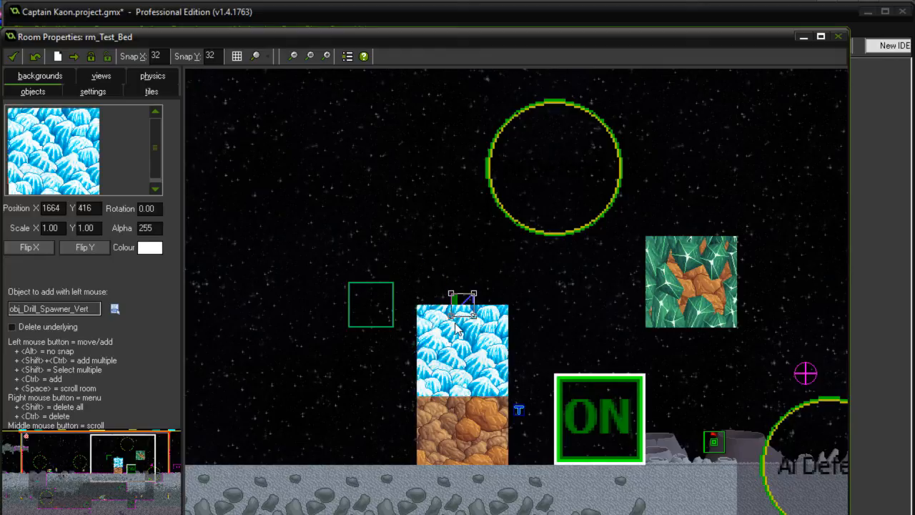
drag(518, 409, 538, 371)
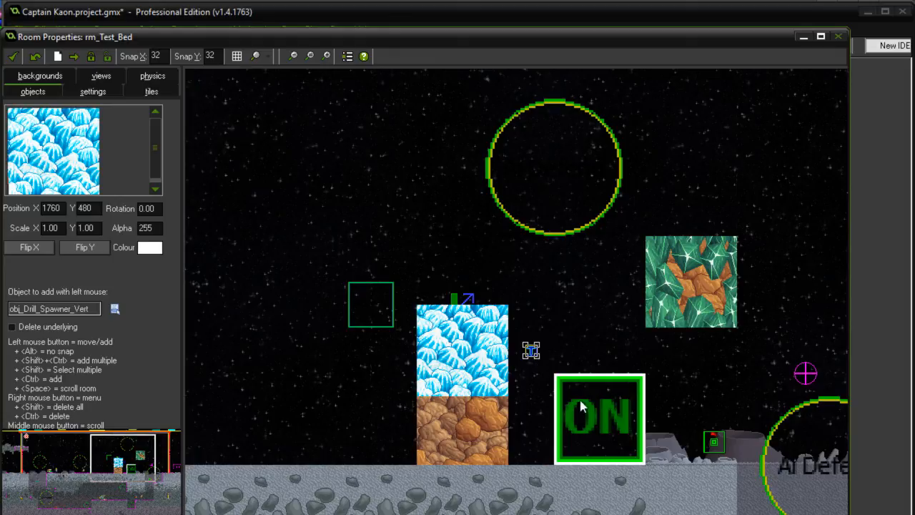
In the ON trigger's creation code, replace the queued target with the new vertical spawner's instance, inst_06C0FF02
right_click(486, 380)
click(563, 503)
right_click(593, 403)
click(641, 459)
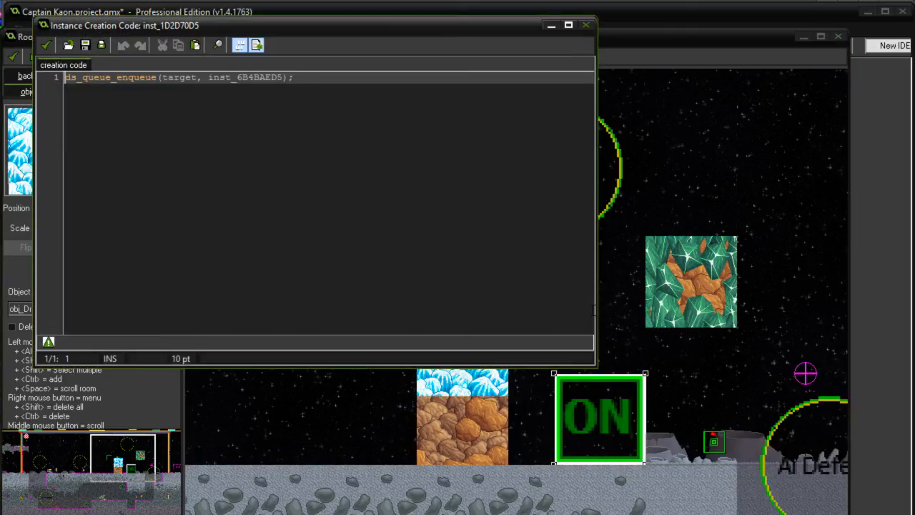
double_click(255, 77)
text(inst_06C0FF02)
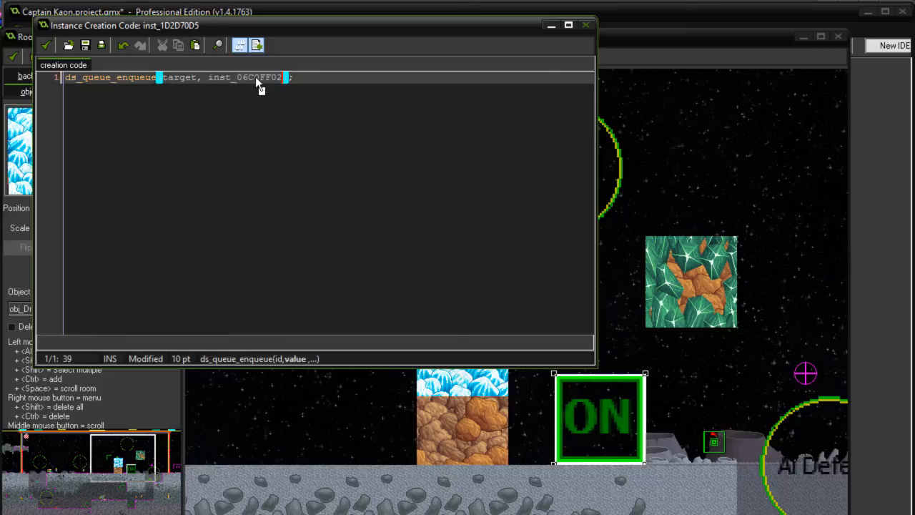
click(44, 47)
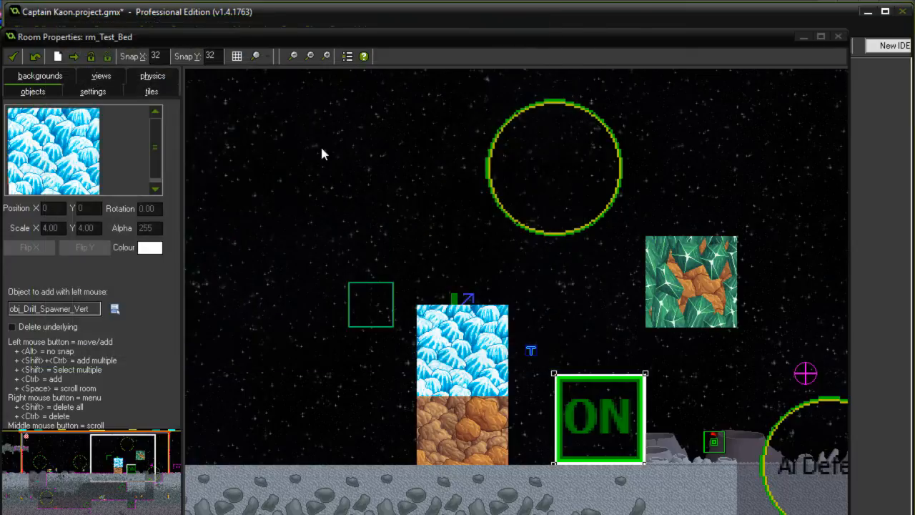
Copy the ds_queue_enqueue(target, inst_8C8457CB); line from the crystal drill spawner's creation code into the vertical drill spawner's creation code
right_click(681, 284)
click(719, 342)
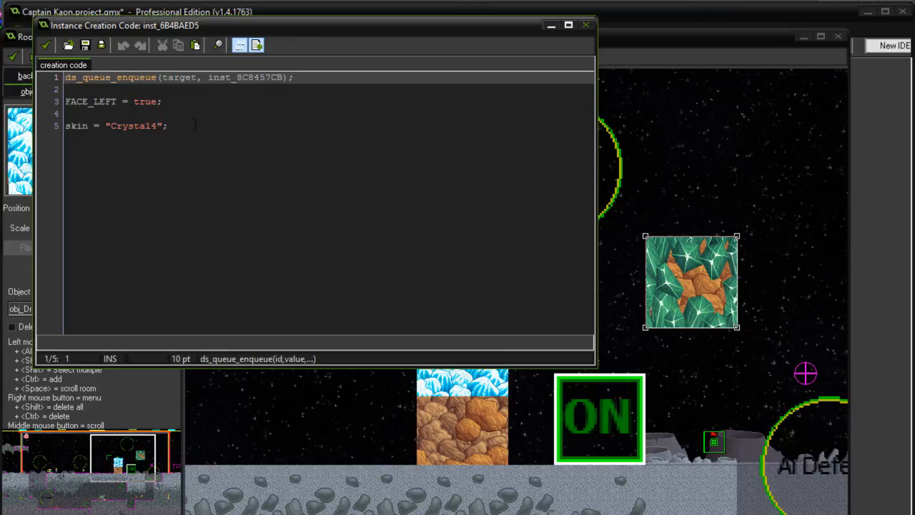
click(65, 80)
key(ctrl+c)
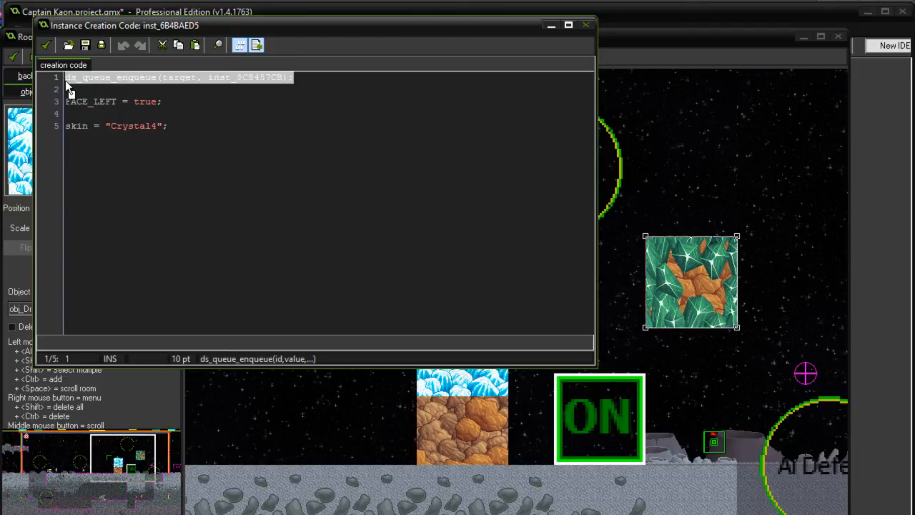
click(45, 46)
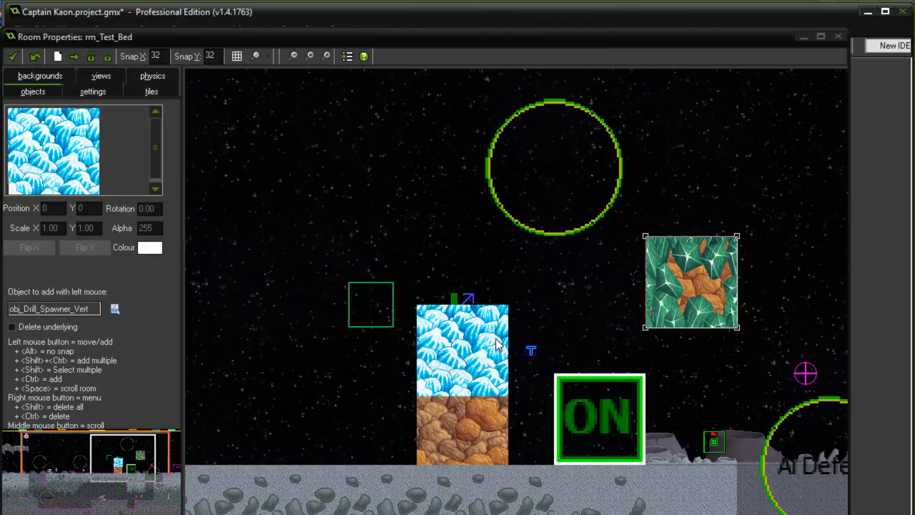
right_click(507, 379)
click(539, 434)
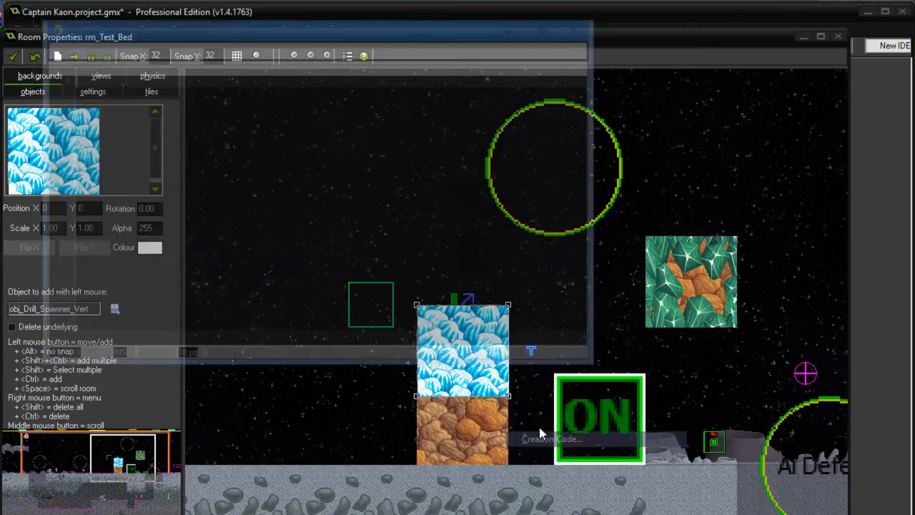
key(ctrl+v)
click(46, 44)
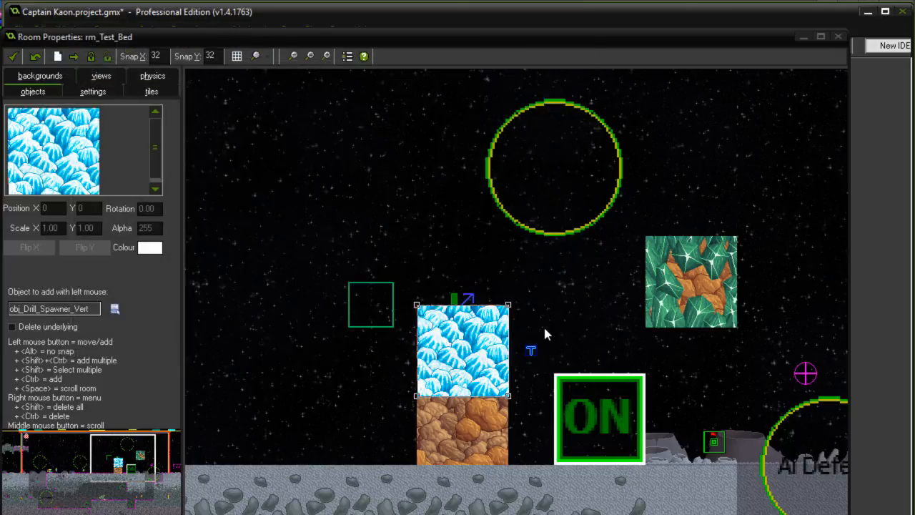
Move the green square outline above the vertical spawner to 1664, 320, and delete the pink crosshair target and the green triangle marker
mouse_move(453, 301)
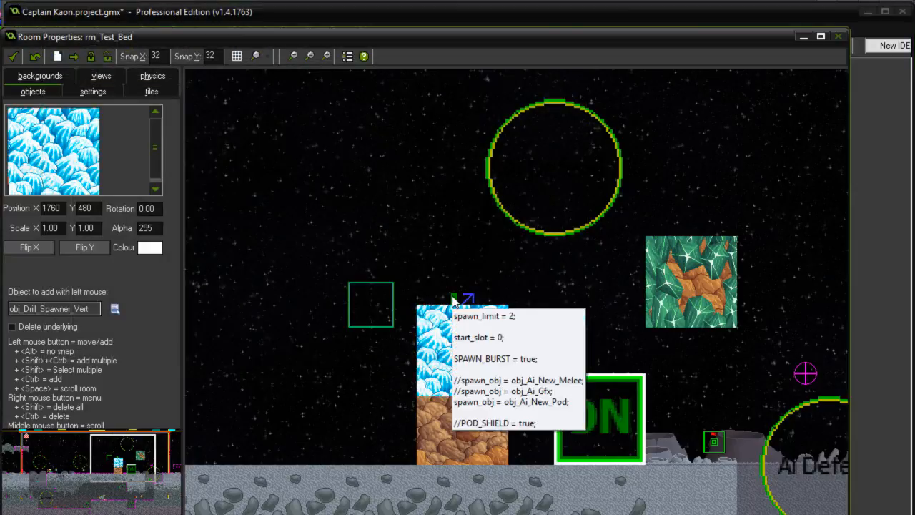
drag(369, 303, 458, 234)
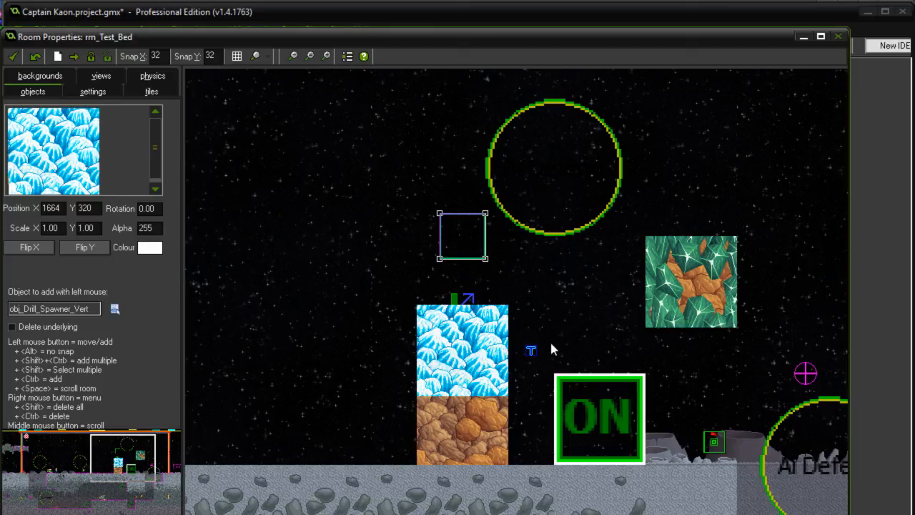
drag(703, 374, 631, 269)
right_click(648, 249)
click(669, 255)
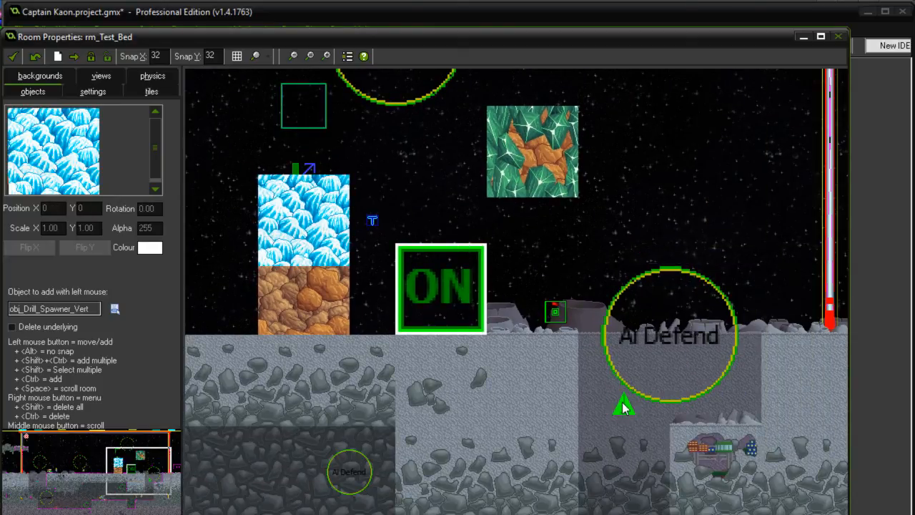
right_click(623, 406)
click(613, 409)
right_click(619, 410)
click(635, 419)
Move the crystal drill spawner away to 2208, 224 and close the room with its changes kept
drag(420, 214, 496, 332)
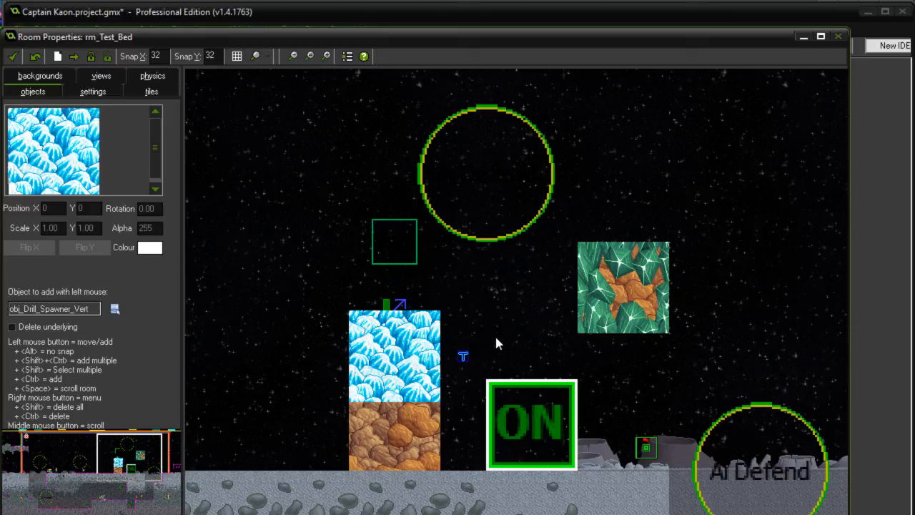
drag(497, 339, 522, 386)
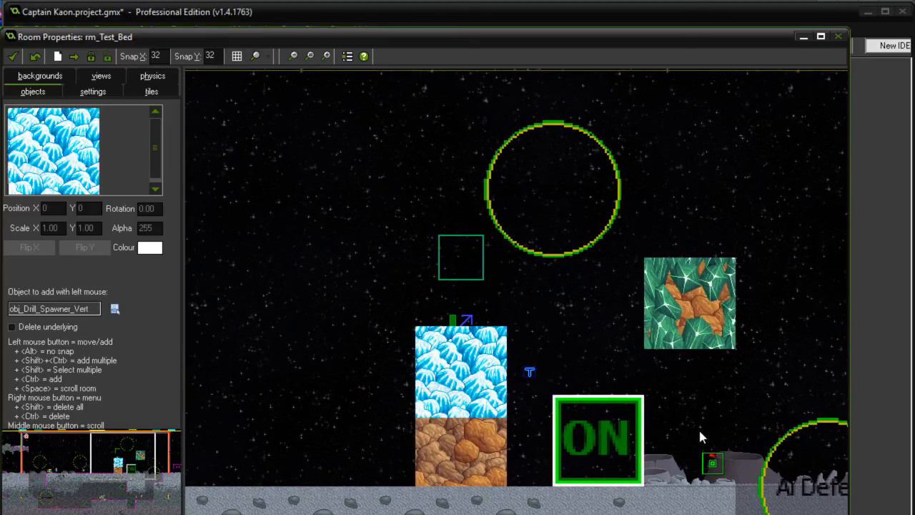
drag(679, 320, 702, 291)
drag(432, 474, 589, 332)
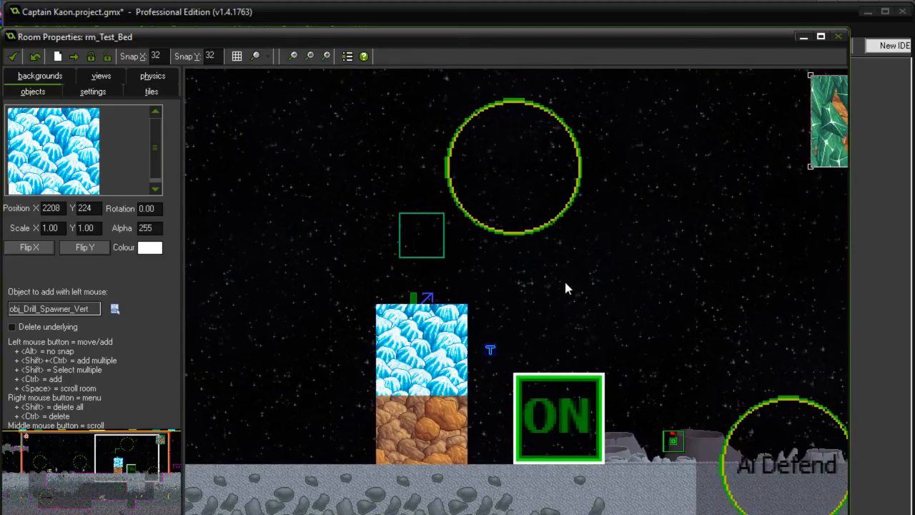
click(13, 56)
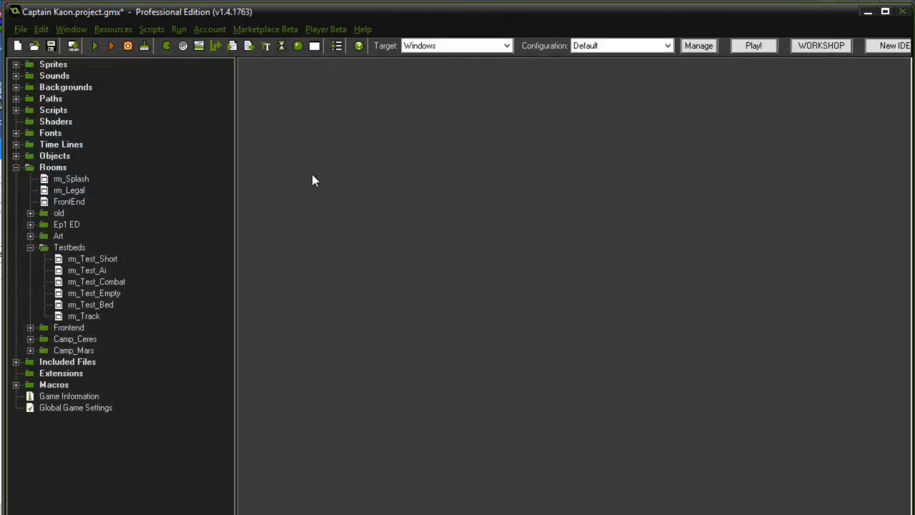
In obj_ControlPanel's Create code for global os type and control variables, set CAMP_DEBUG to true
click(15, 156)
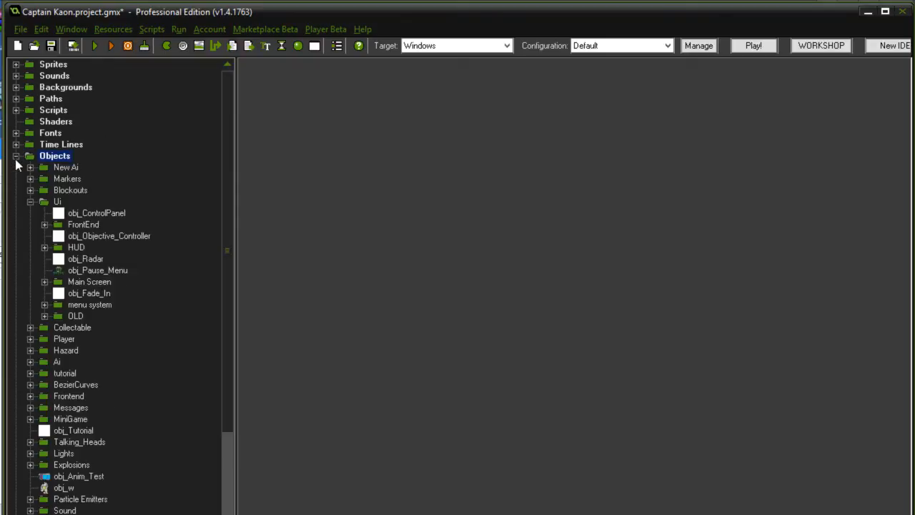
double_click(75, 213)
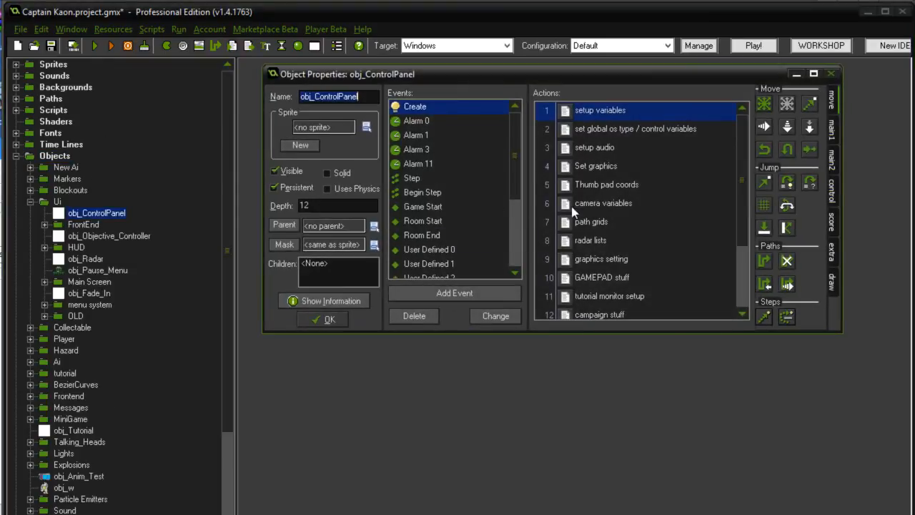
click(621, 130)
double_click(620, 129)
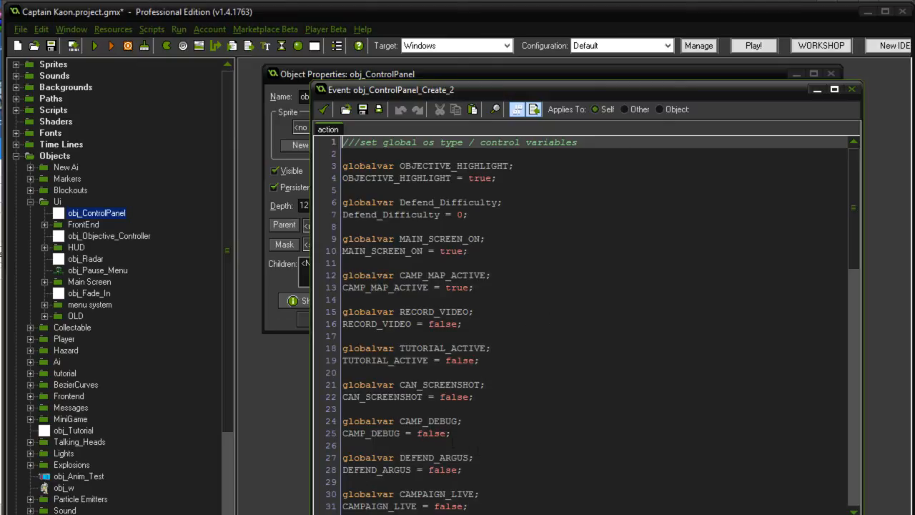
double_click(431, 433)
text(true)
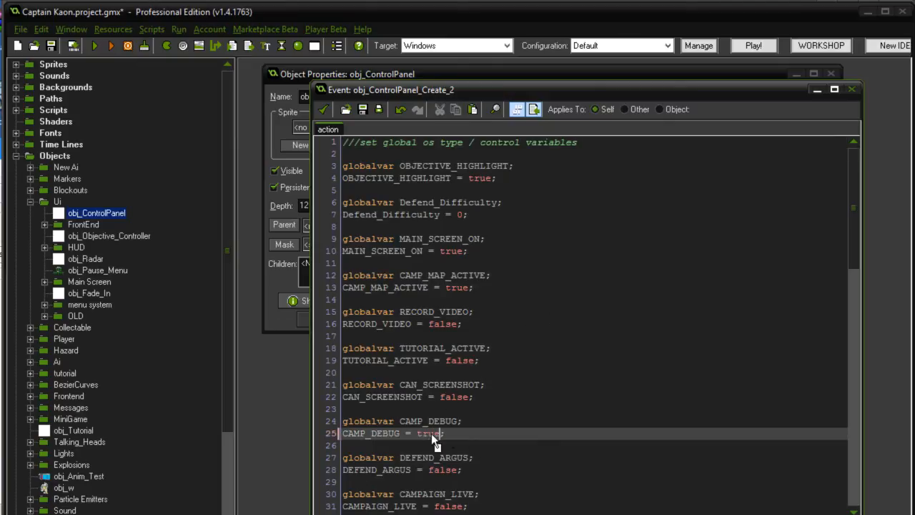
click(323, 110)
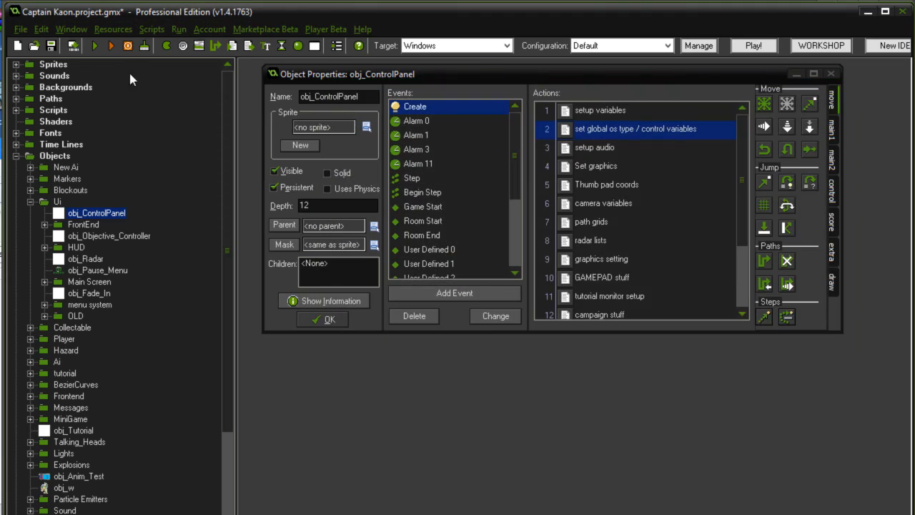
Start a debug run of the game, continue the campaign in Slot 1, and replay the ISN Squadron Proving Grounds - Dantu mission
click(111, 47)
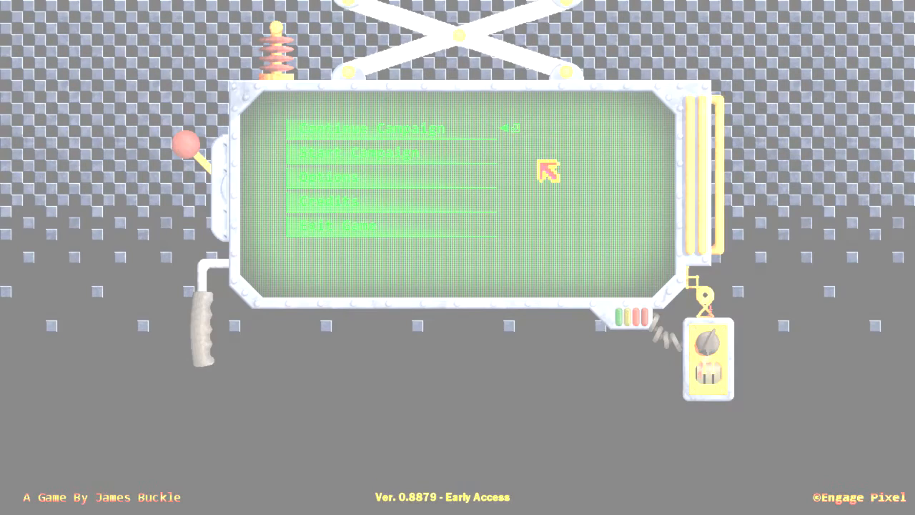
click(421, 130)
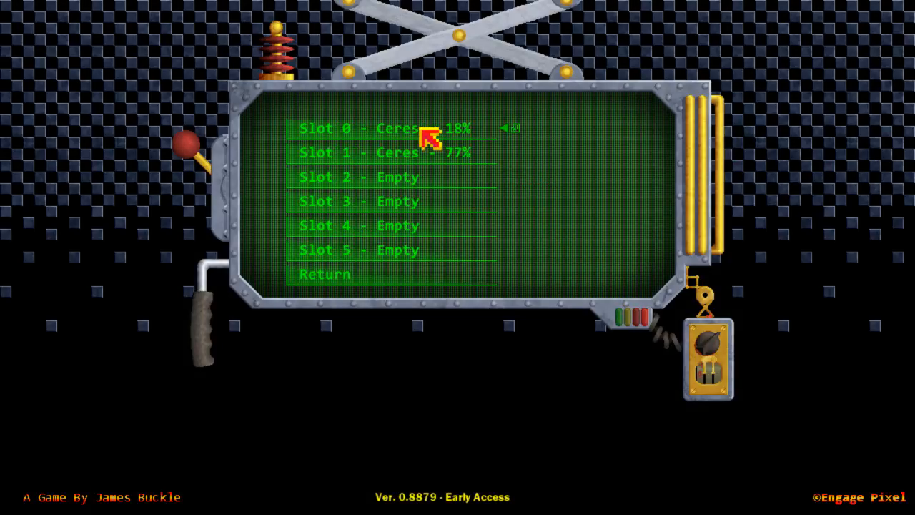
click(375, 156)
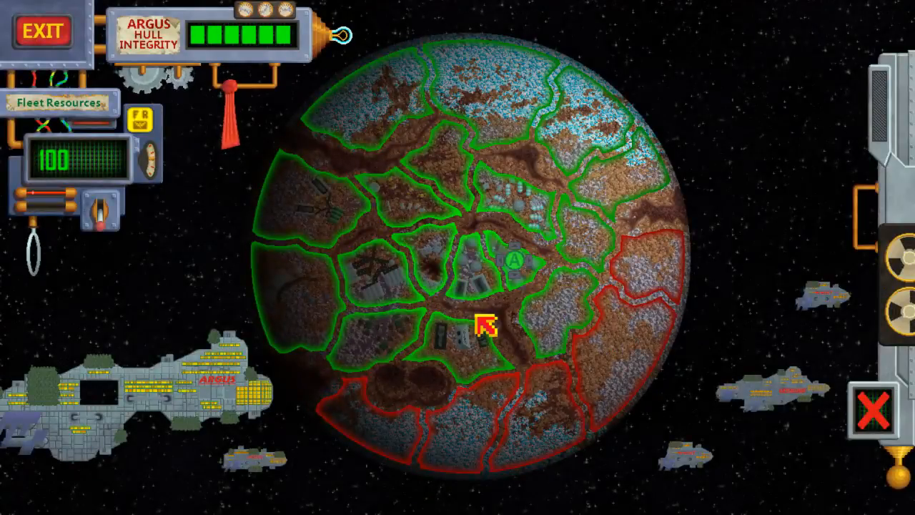
click(527, 276)
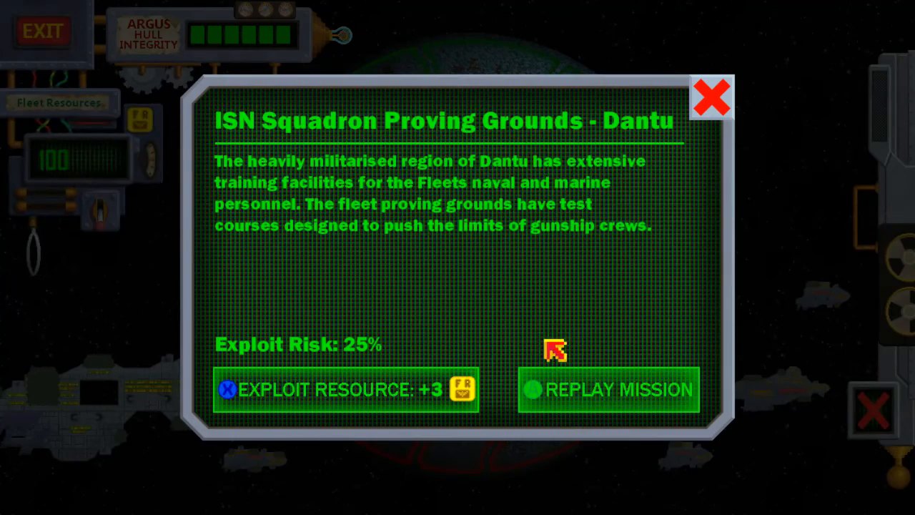
click(568, 393)
click(739, 474)
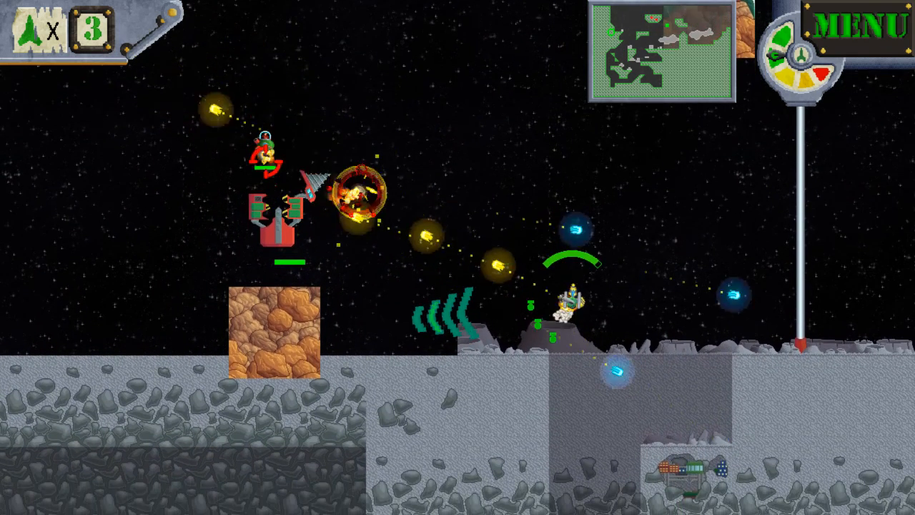
Fly the ship around the vertical drill spawner and shoot its drill and the spawned enemies to test its behaviour
key(Left)
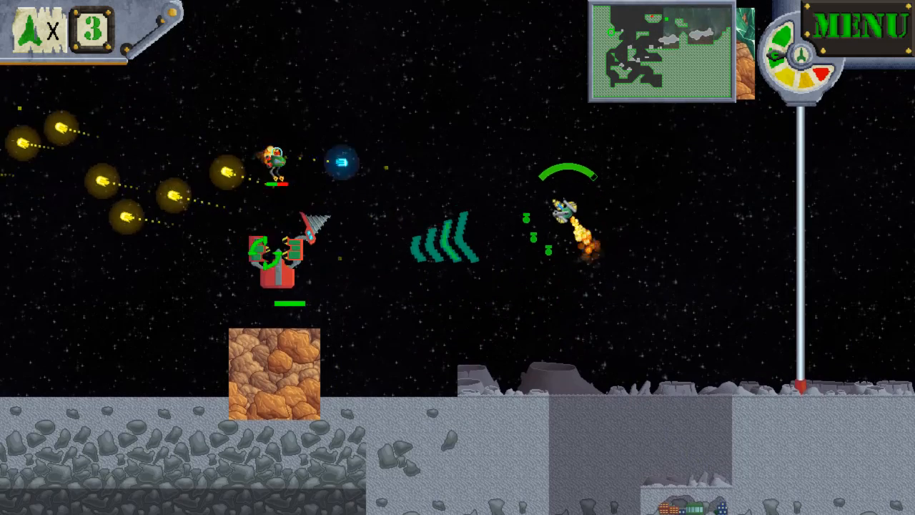
key(Left)
key(space)
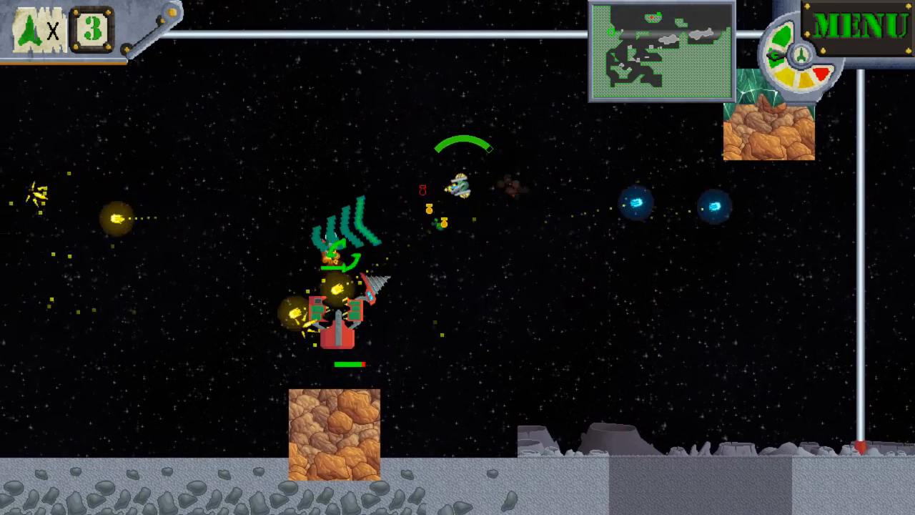
drag(363, 226, 423, 215)
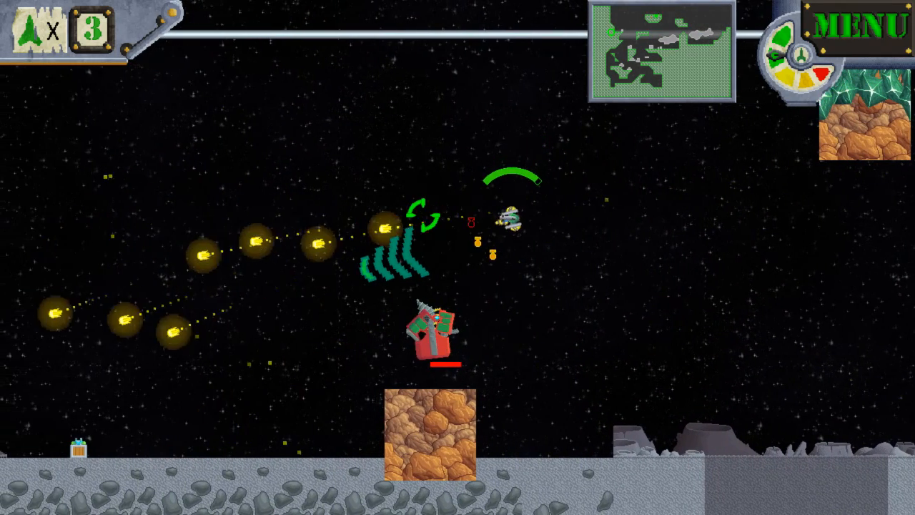
key(Right)
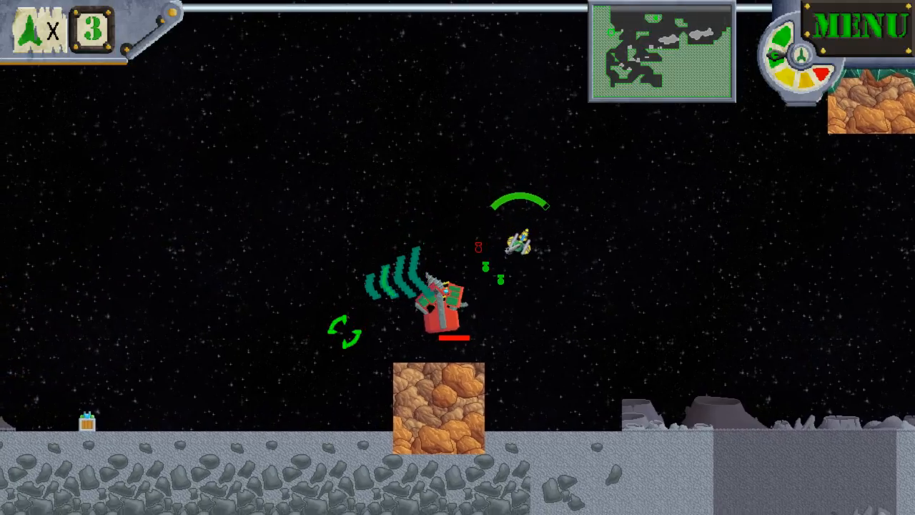
Pause the mission and exit the game to Windows
key(Escape)
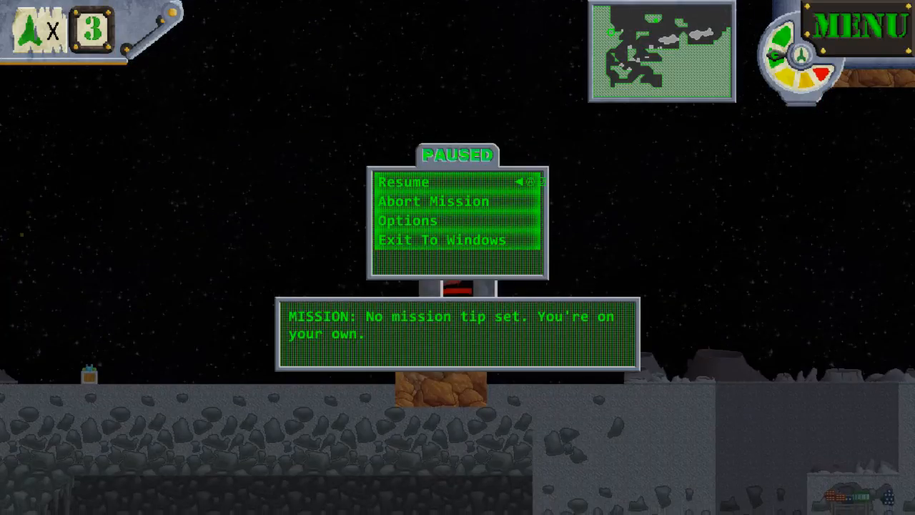
key(Down)
key(Down)
key(Down)
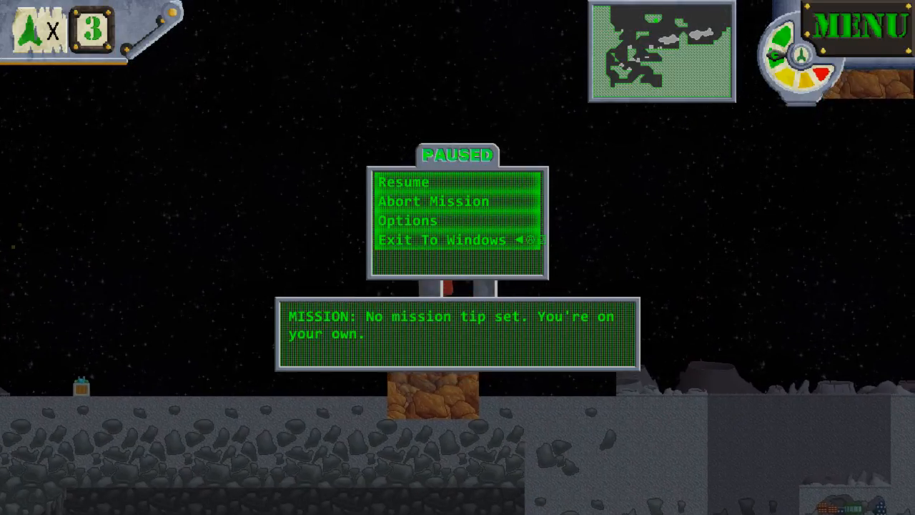
key(Return)
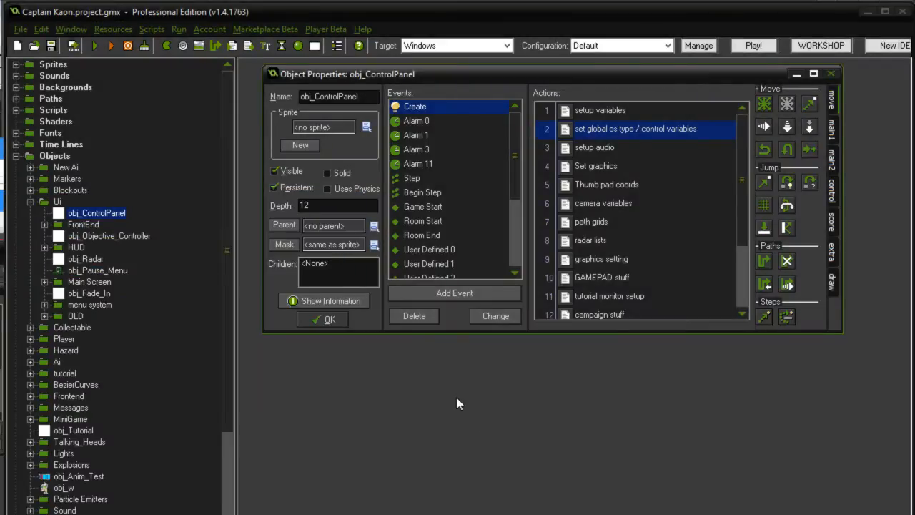
Close obj_ControlPanel and open obj_Drill_Spawner_Vert from the Miners group under New Ai
click(327, 319)
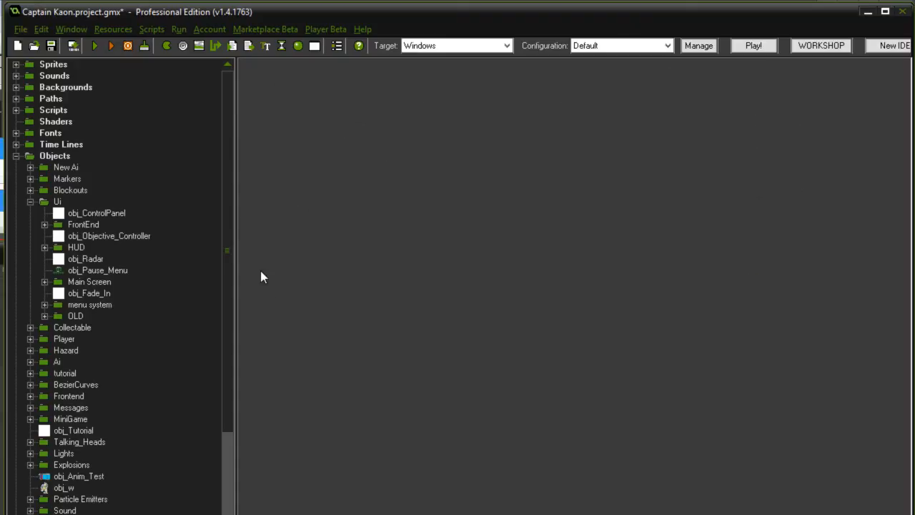
click(32, 203)
click(31, 168)
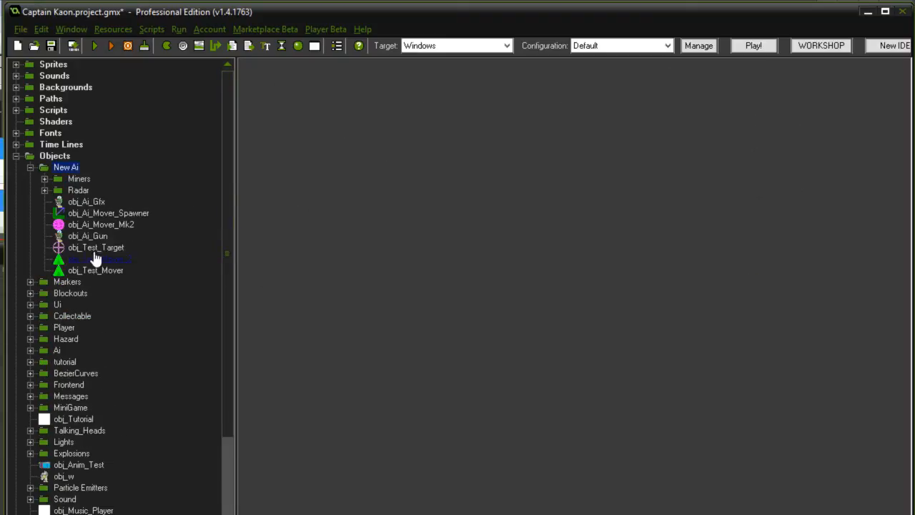
click(43, 178)
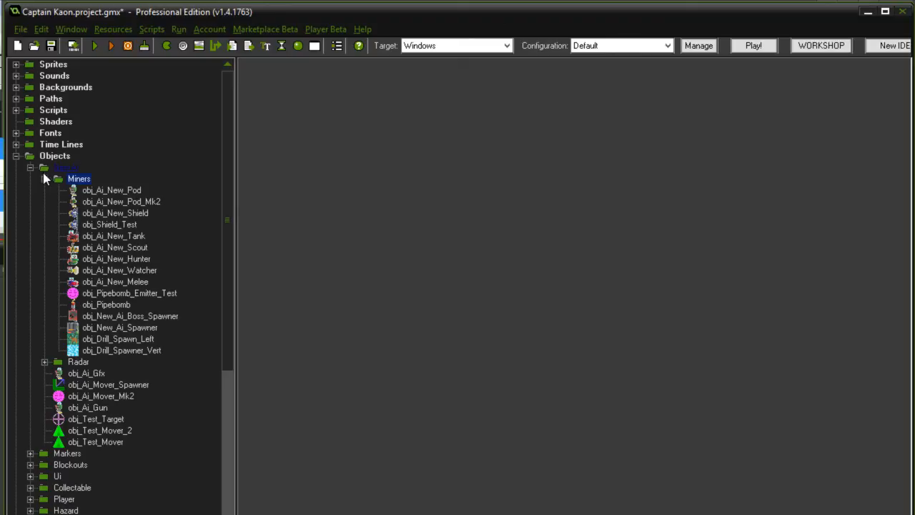
double_click(122, 355)
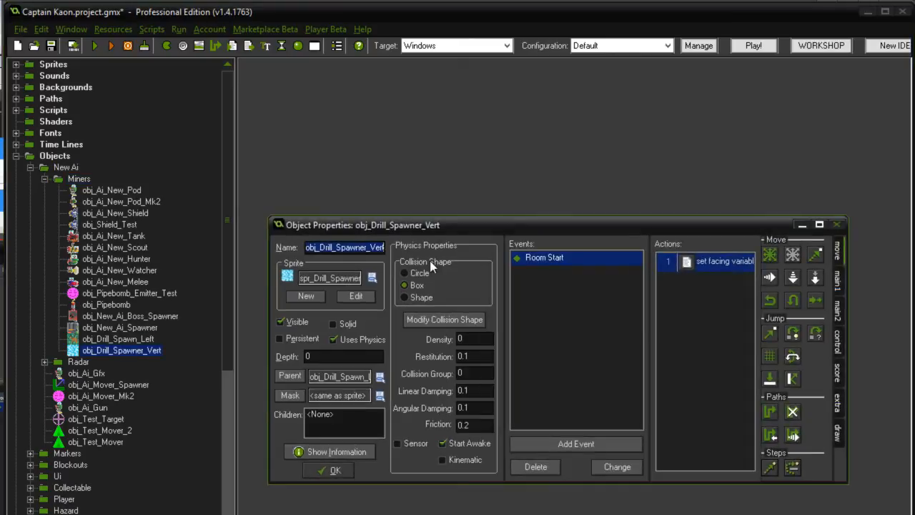
drag(451, 227, 455, 133)
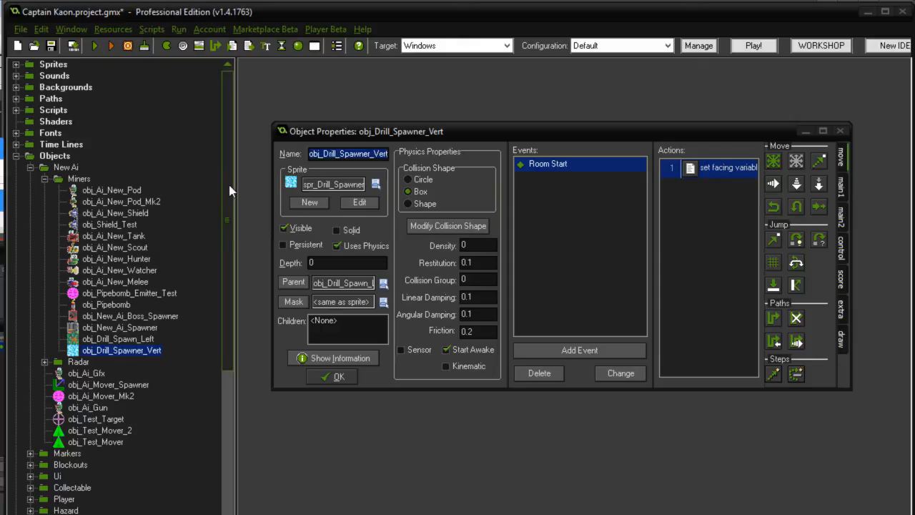
Move GameMaker aside and minimise the windows covering Spine to view the DrillSpawnGround skeleton, then return to GameMaker
drag(567, 11, 510, 199)
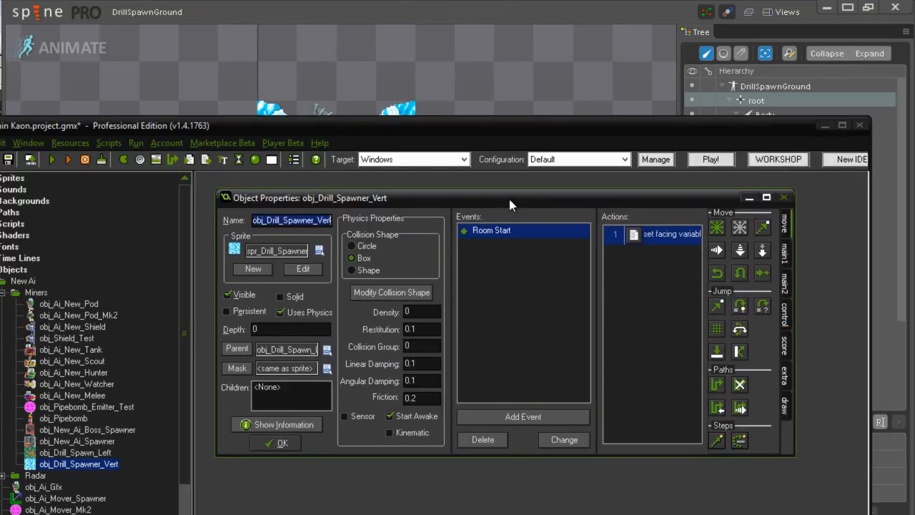
drag(513, 120, 406, 330)
drag(477, 193, 302, 420)
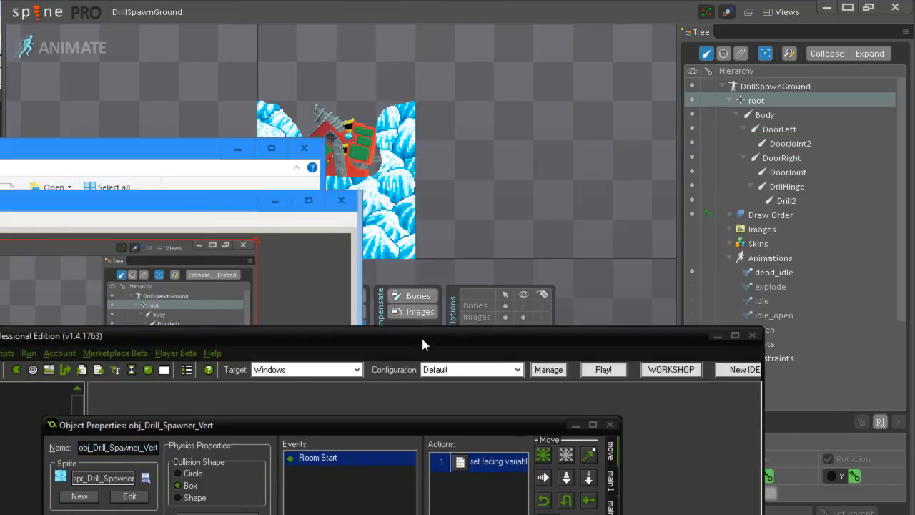
drag(420, 337, 196, 433)
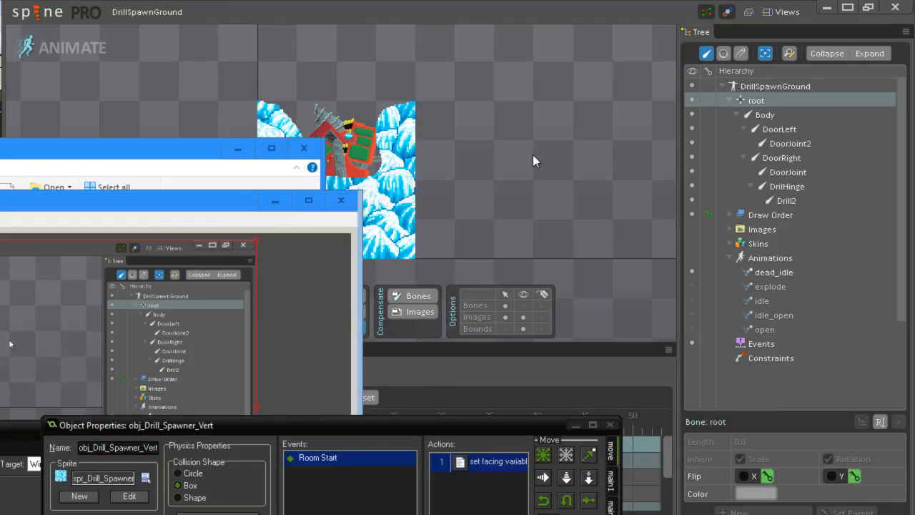
click(238, 149)
click(274, 201)
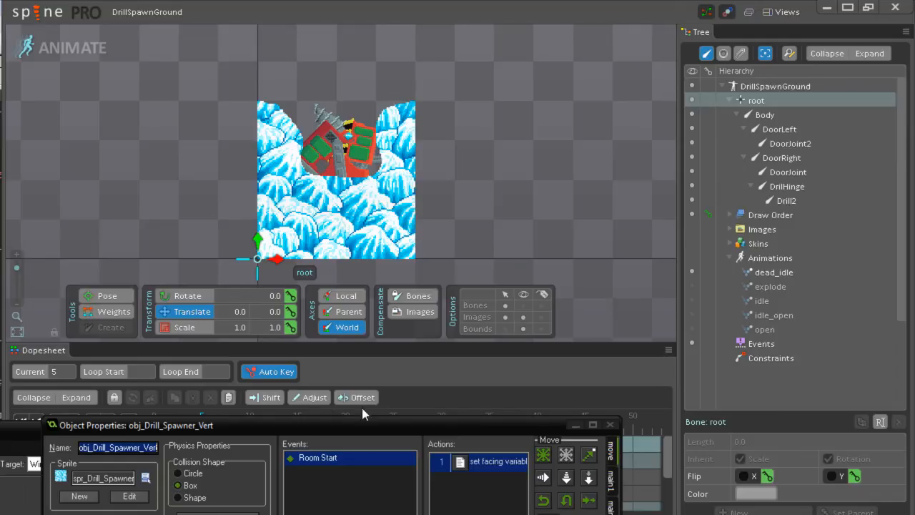
click(1, 436)
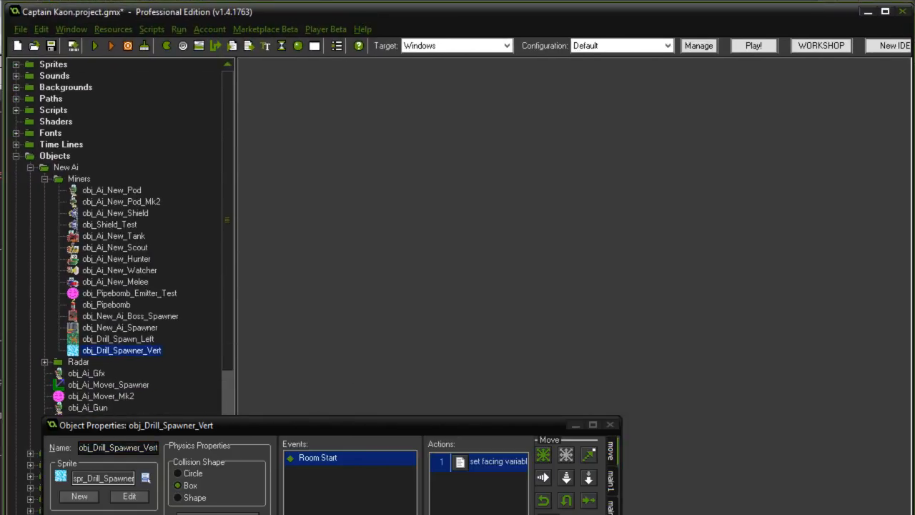
End the Spine (32 bit) application in Task Manager and relaunch Spine
right_click(101, 514)
key(Escape)
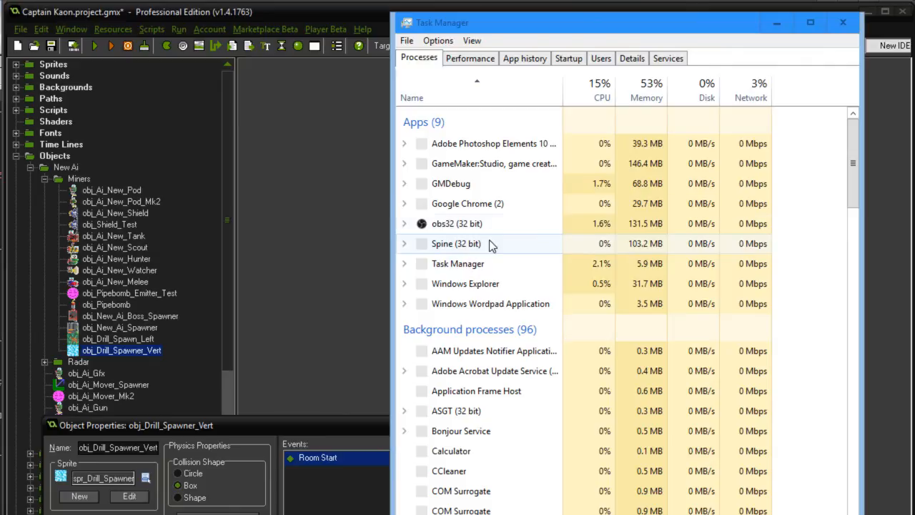
click(473, 250)
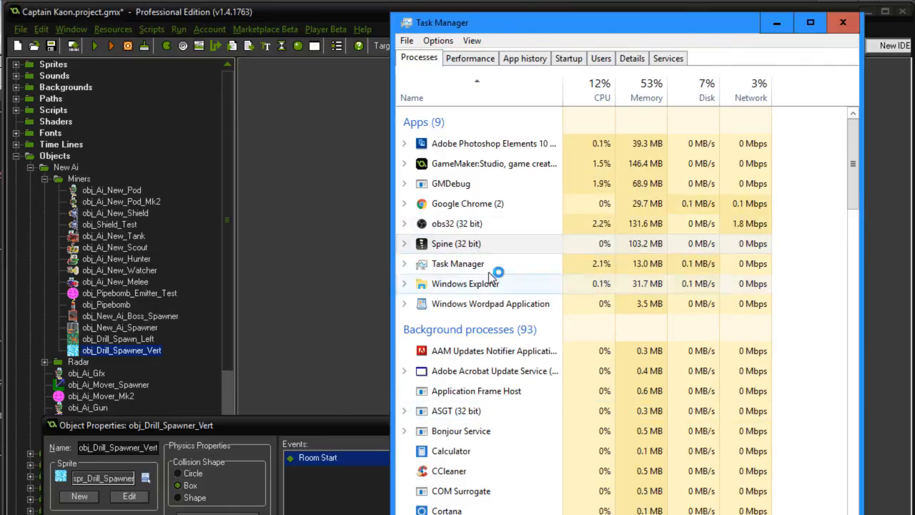
click(841, 30)
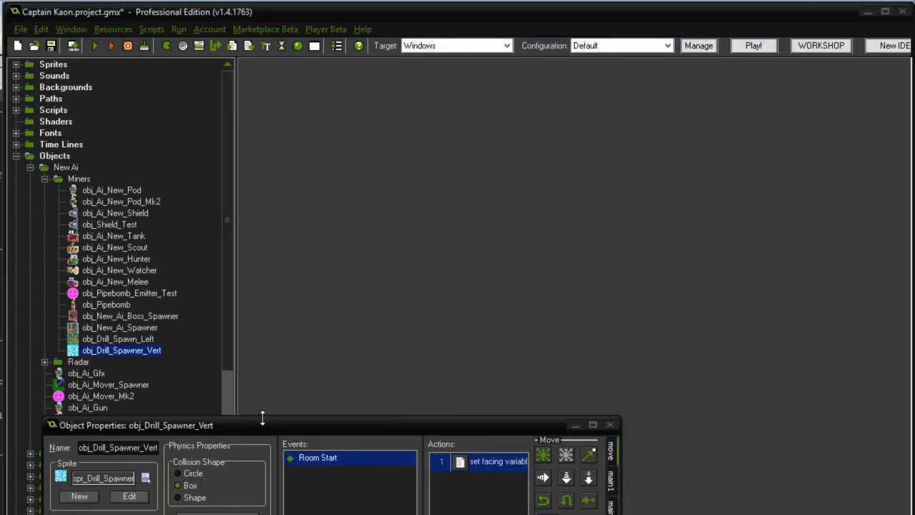
key(alt+Tab)
key(alt+Tab)
key(alt+Tab)
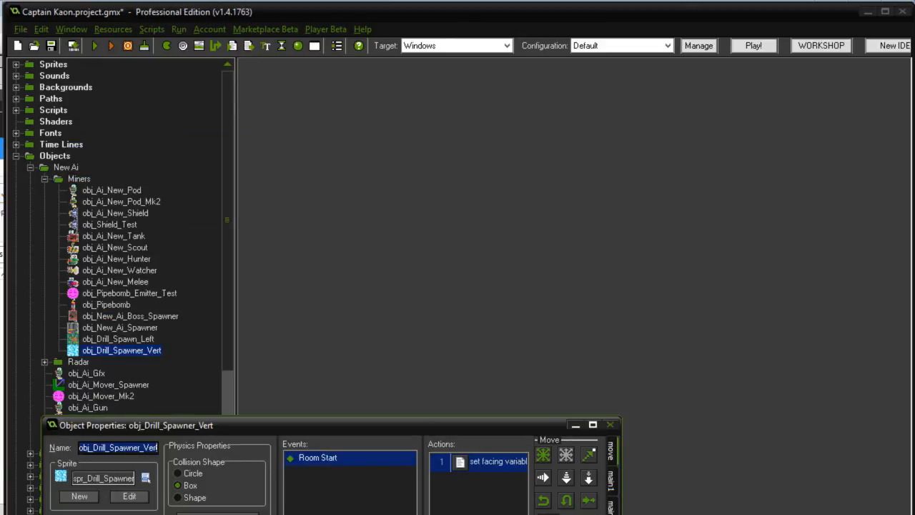
key(alt+Tab)
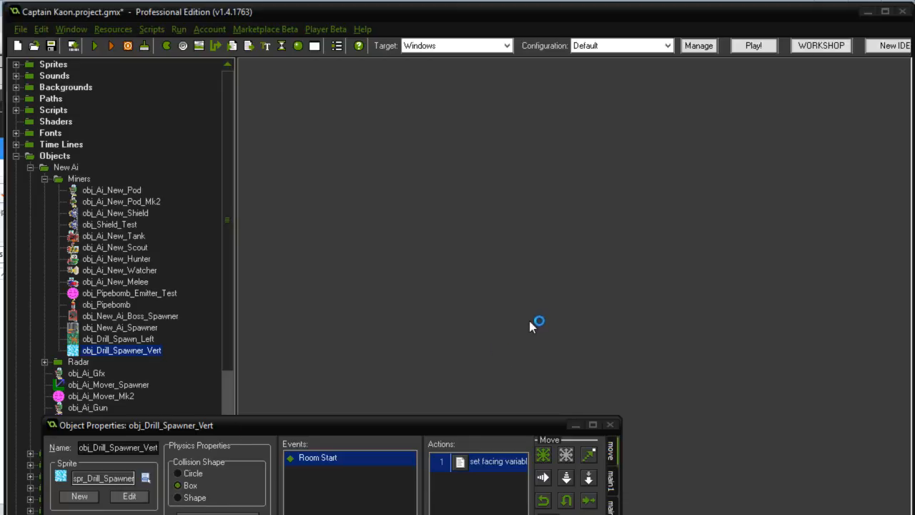
Open obj_Drill_Spawn_Left alongside obj_Drill_Spawner_Vert and inspect the skeleton_skin_set line in the vertical spawner's Room Start code
drag(399, 425, 635, 170)
click(152, 342)
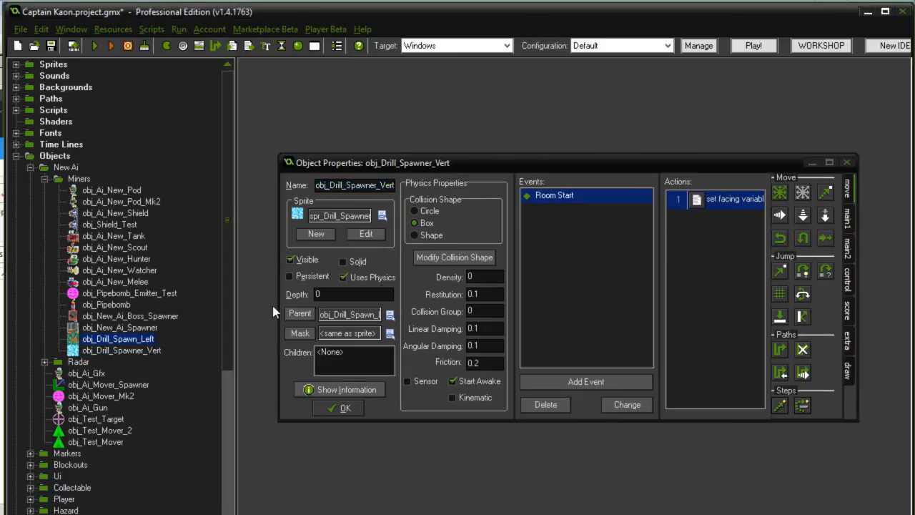
double_click(136, 342)
drag(399, 25, 443, 56)
drag(685, 166, 674, 243)
double_click(689, 281)
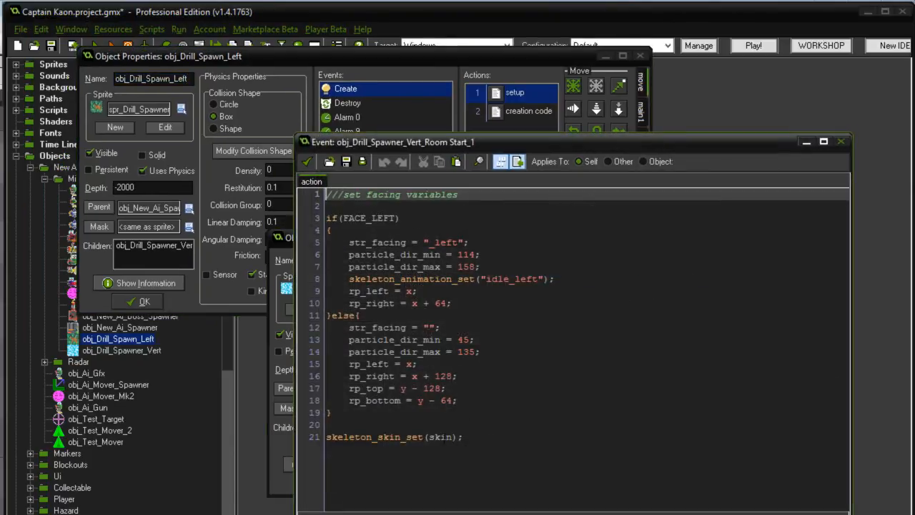
double_click(440, 437)
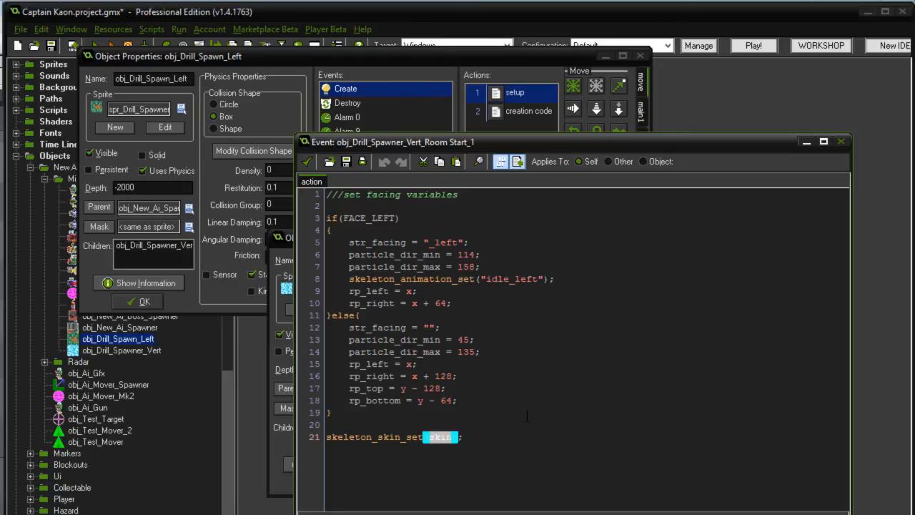
key(End)
Open the setup code in obj_Drill_Spawn_Left's Create event and check the skin name it assigns
click(482, 71)
drag(672, 143, 441, 256)
drag(673, 238, 730, 154)
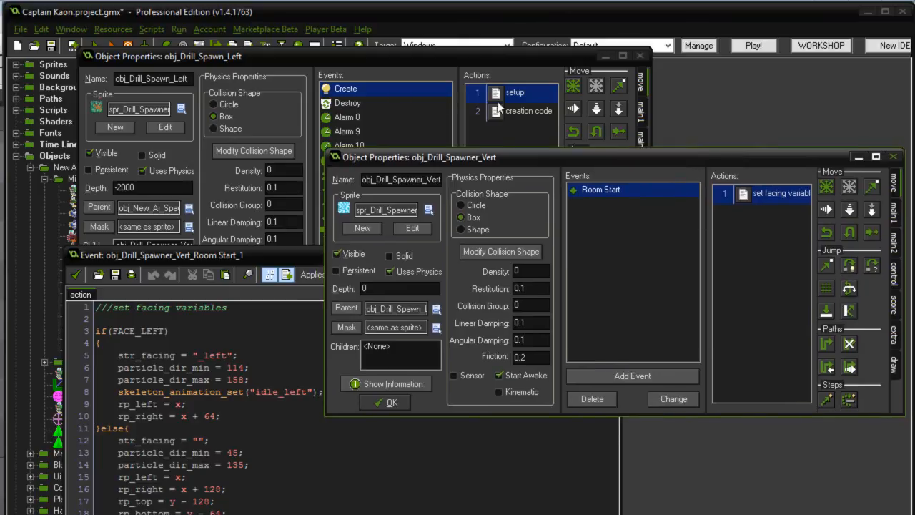
double_click(516, 94)
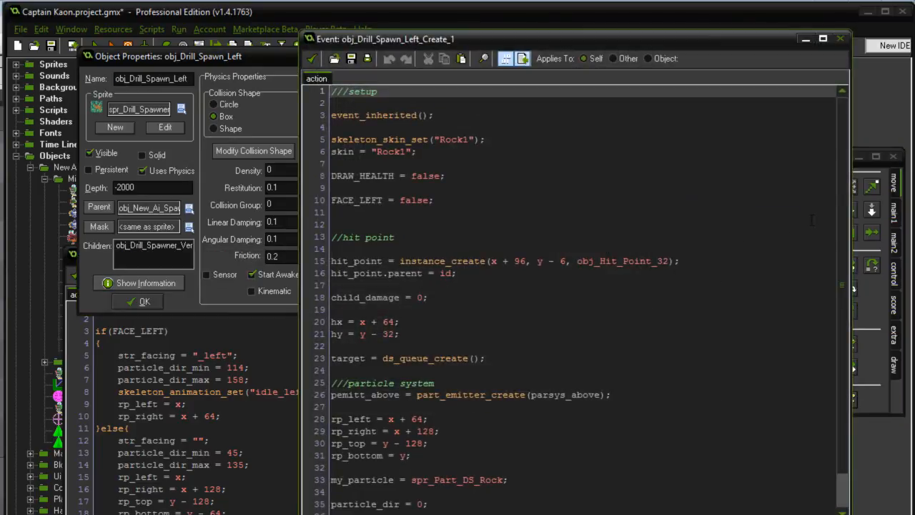
click(435, 148)
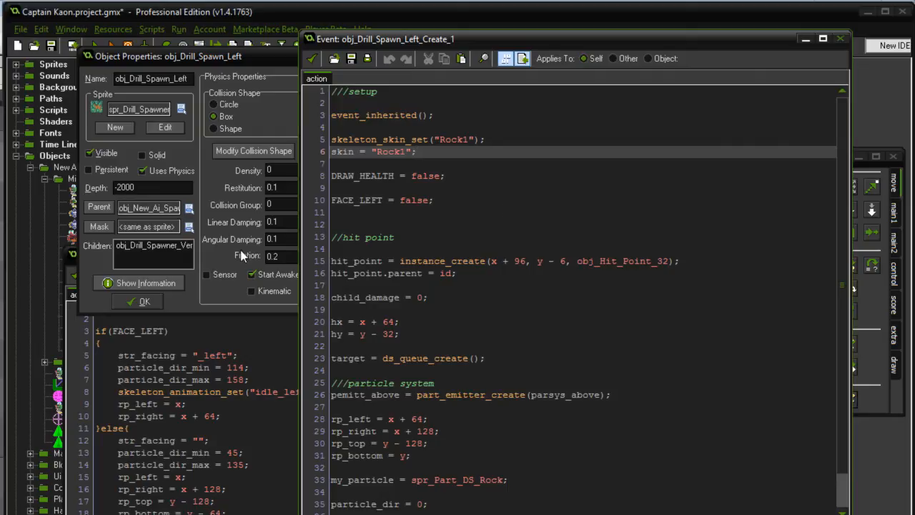
Switch to Spine, show the Rock0 skin of the DrillSpawnGround skeleton and rename it to Rock1
drag(0, 116, 198, 21)
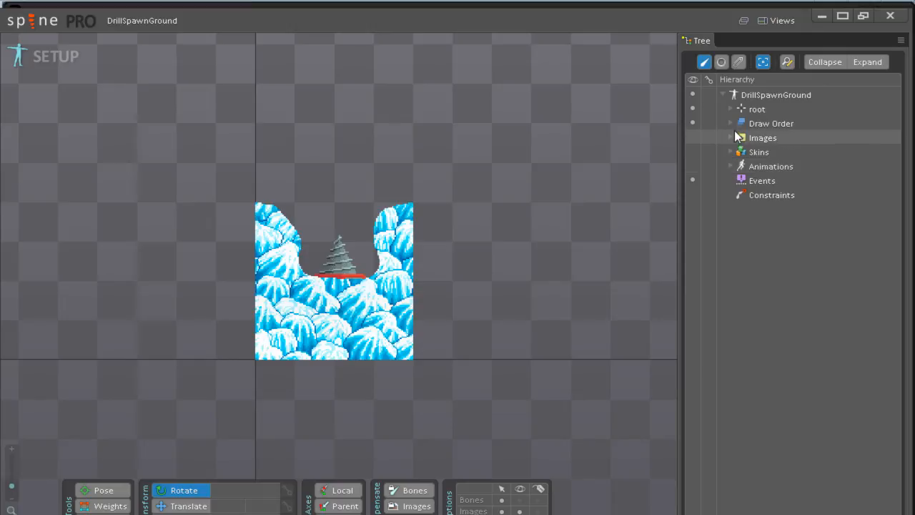
click(730, 152)
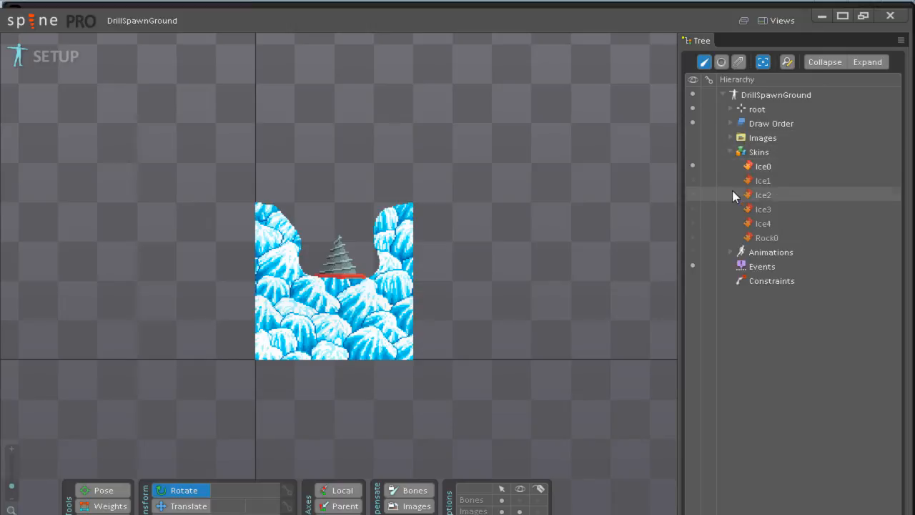
click(760, 238)
click(699, 238)
double_click(774, 238)
click(324, 288)
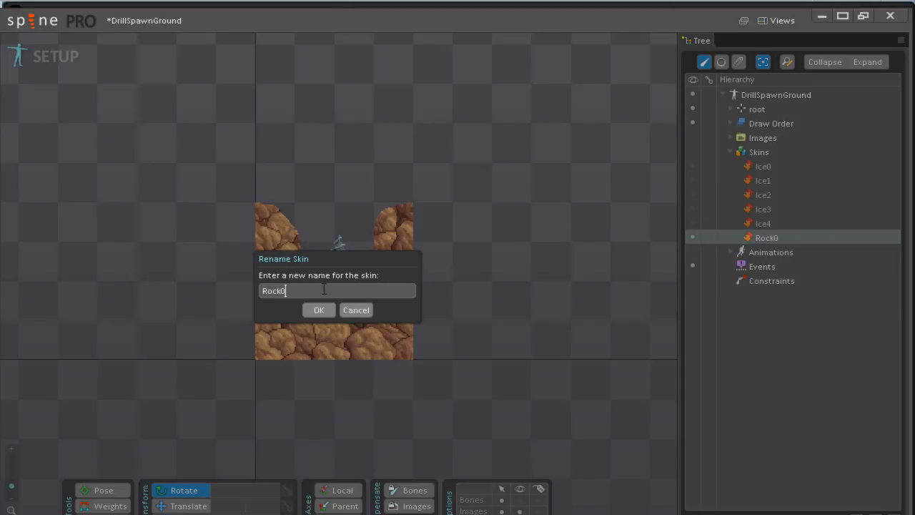
text(1)
key(Return)
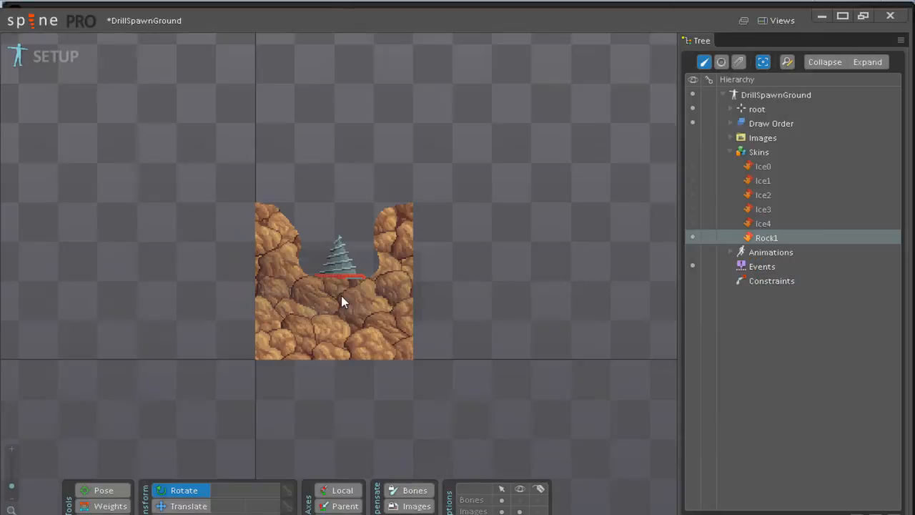
Save the DrillSpawnGround project, export it as JSON with an atlas, and return to GameMaker
click(29, 22)
click(40, 83)
click(31, 13)
click(38, 154)
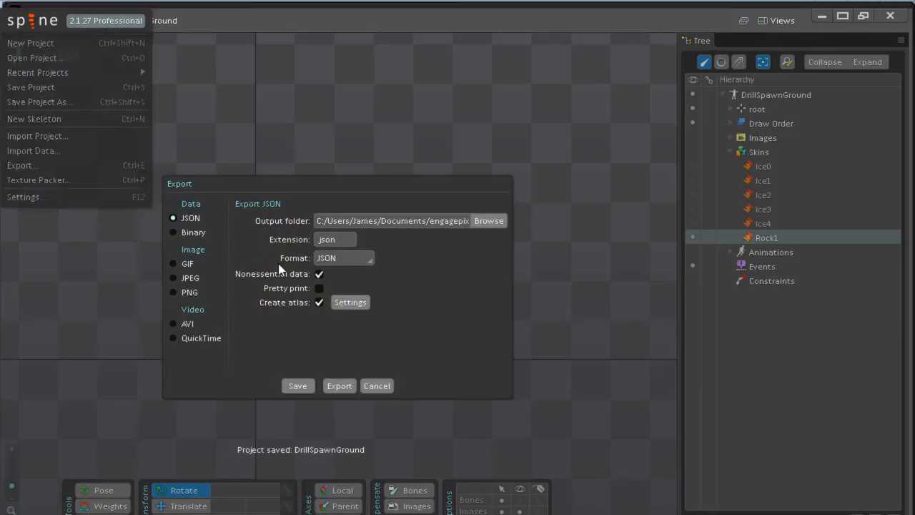
click(347, 383)
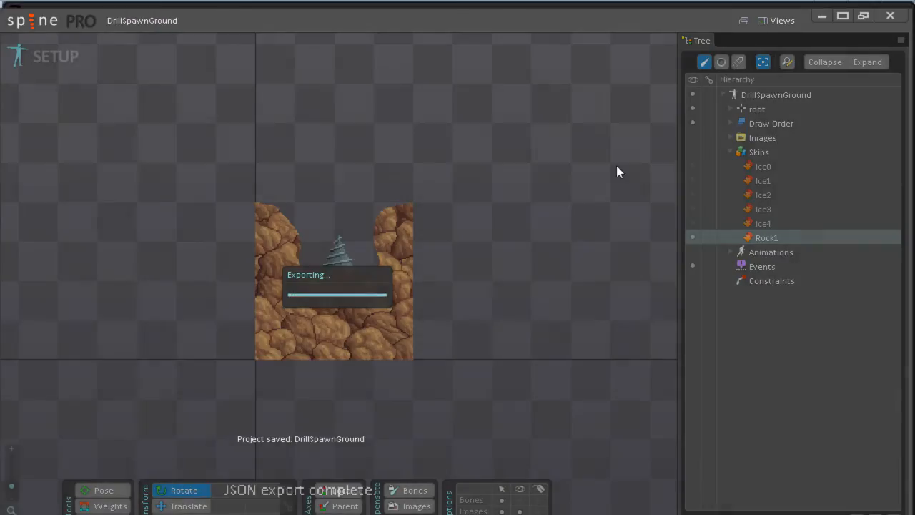
click(822, 17)
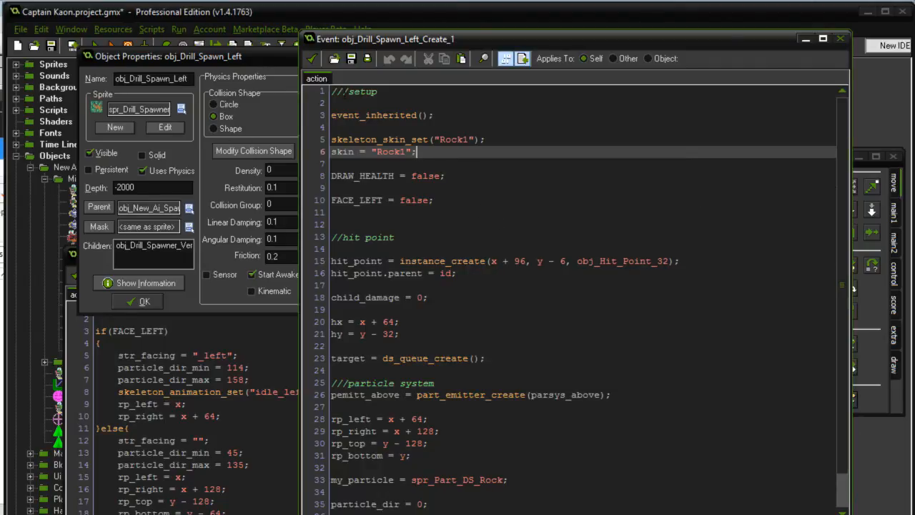
Reload spr_Drill_Spawner_Vert from the exported Spine file and close the open setup and Room Start code editors
click(311, 58)
click(599, 195)
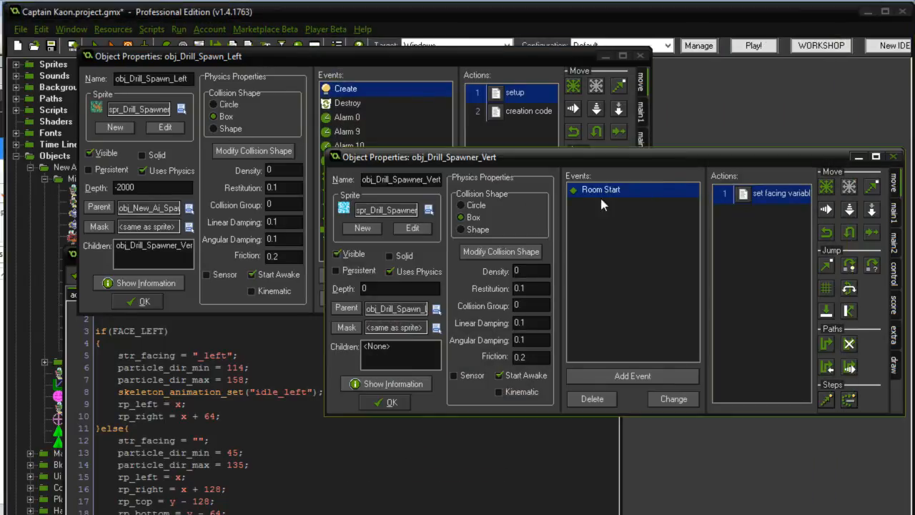
click(412, 229)
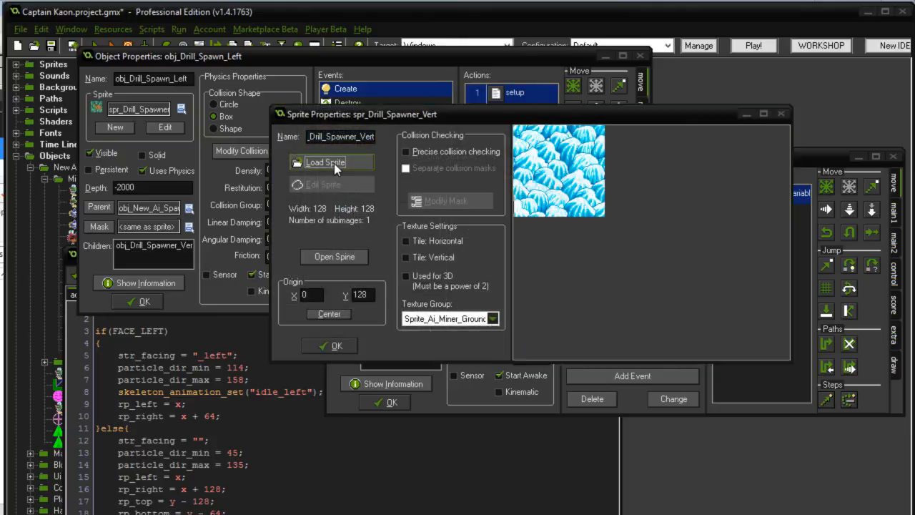
click(333, 163)
click(668, 424)
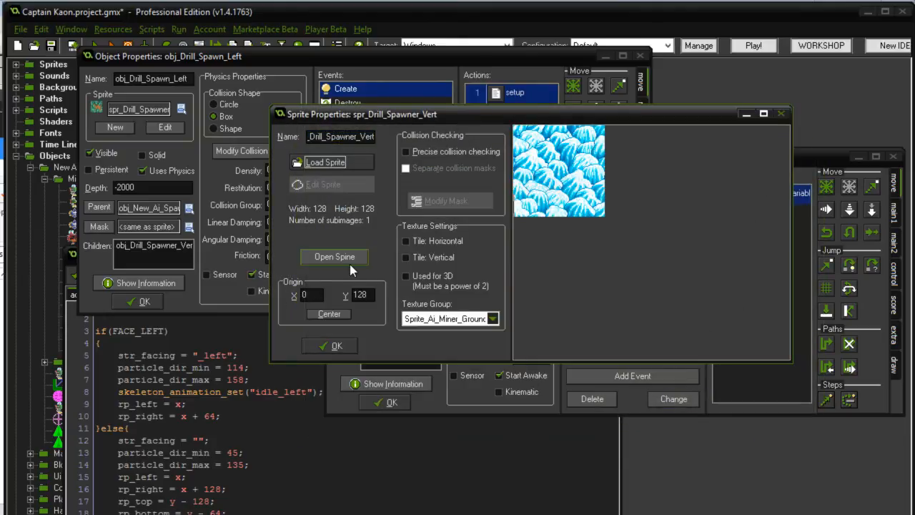
click(121, 355)
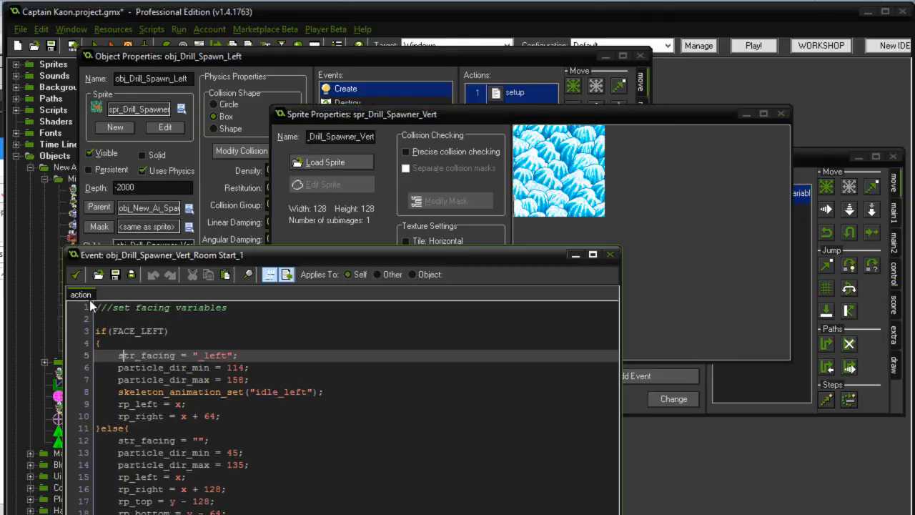
click(75, 275)
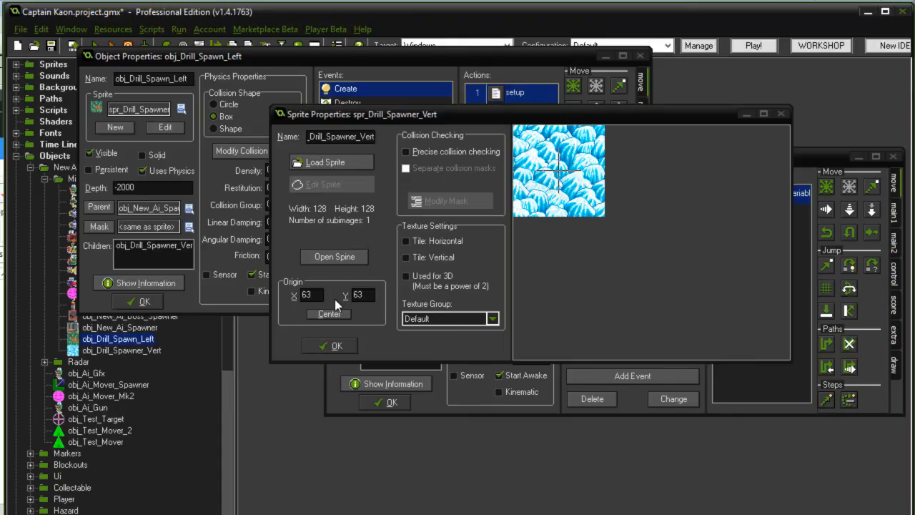
Set the spr_Drill_Spawner_Vert origin to X 0, Y 128, assign the Sprite_Ai_Miner_Ground texture group, and accept the sprite properties
double_click(312, 295)
text(0)
key(Tab)
text(128)
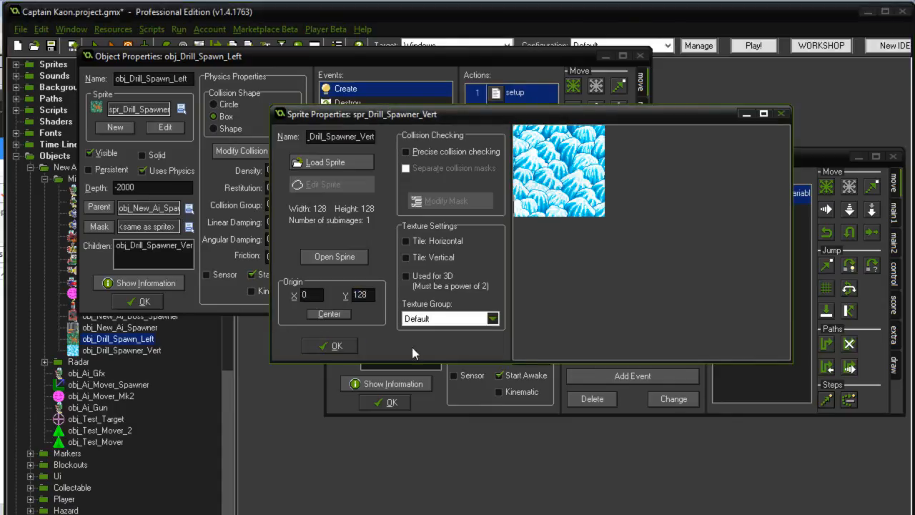
click(441, 318)
scroll(431, 353, down, 5)
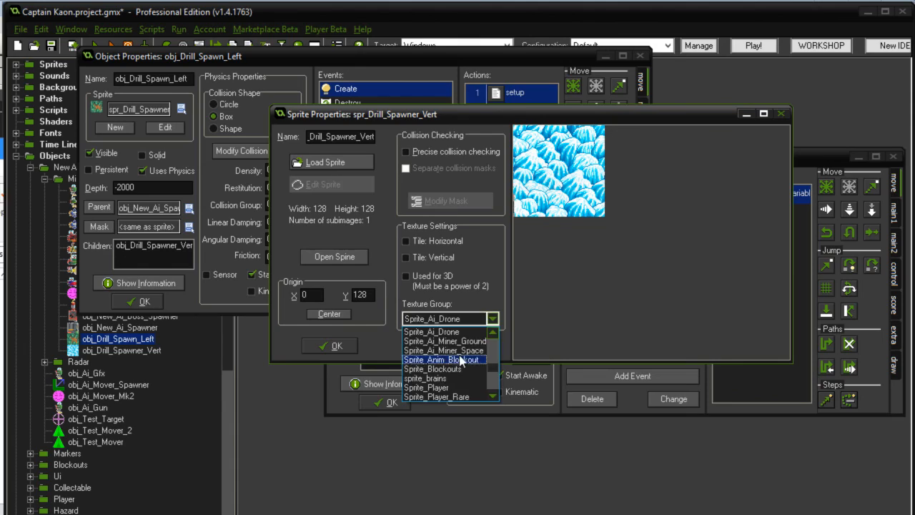
click(432, 340)
key(Return)
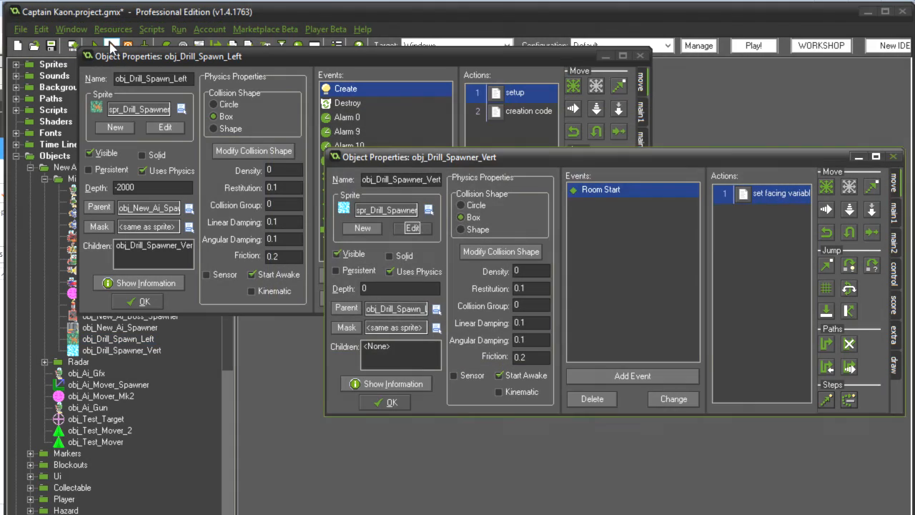
Start a debug run of the game, continue the campaign, choose the mission on the planet map and launch the Wasp
click(111, 46)
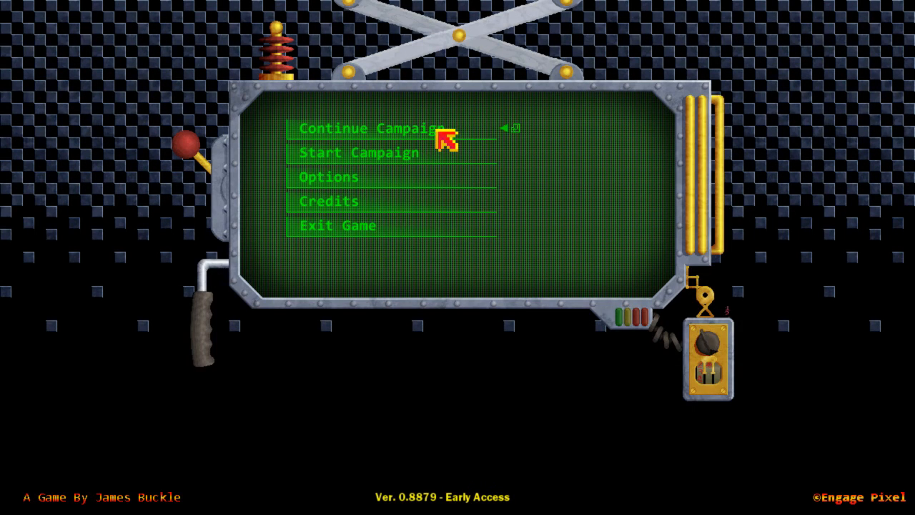
click(448, 138)
click(445, 138)
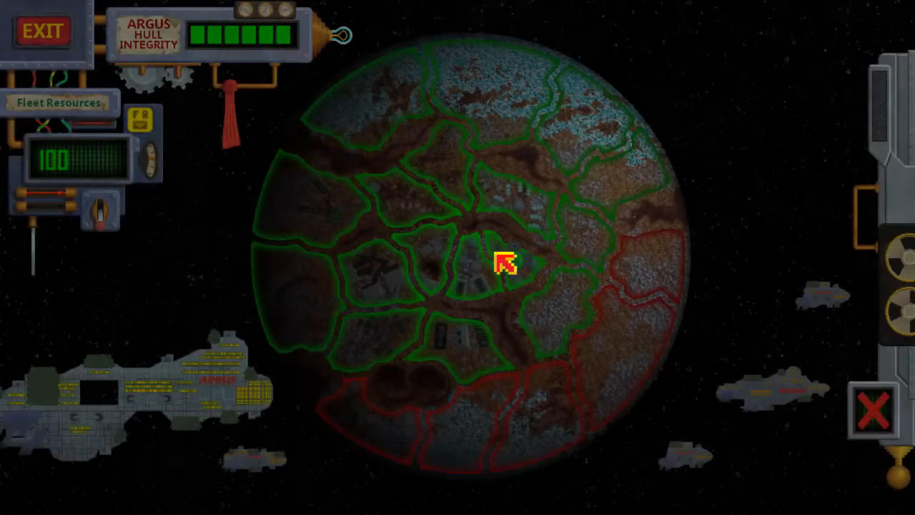
click(511, 265)
click(579, 398)
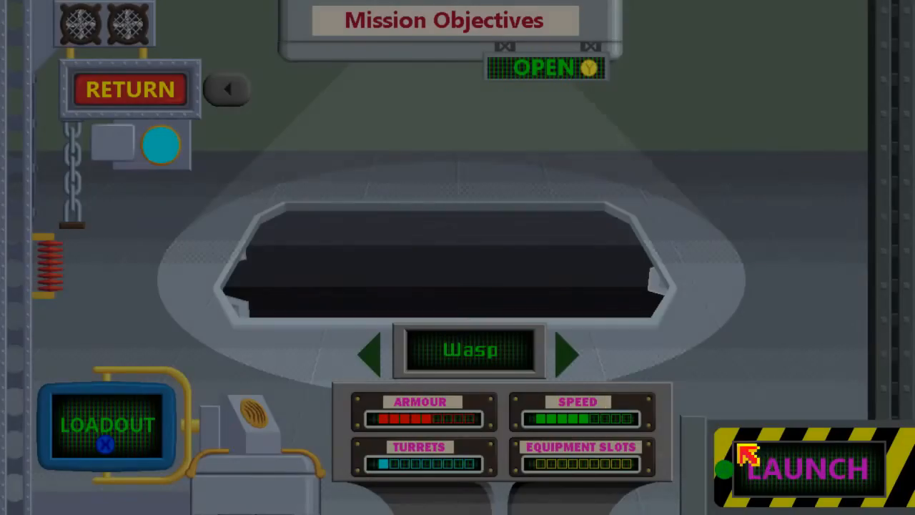
click(745, 447)
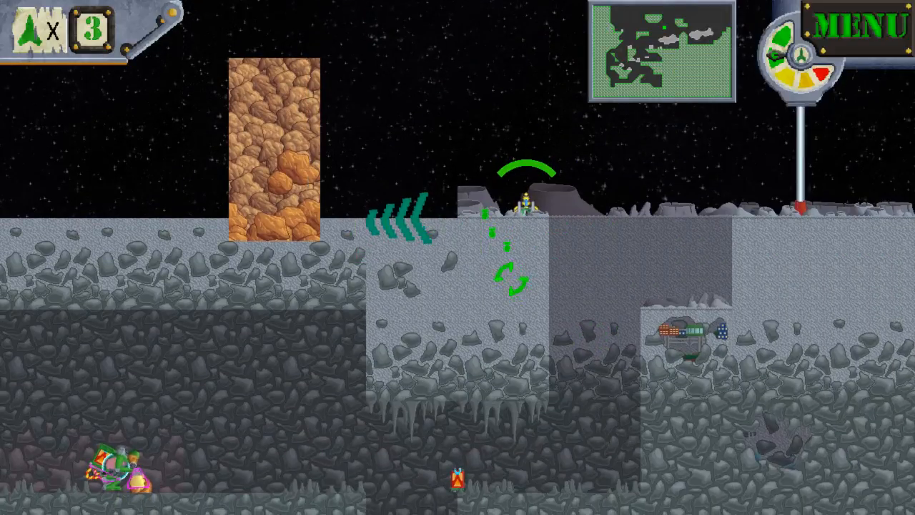
Fly to the vertical drill spawner, shoot at it and its spawned enemies, bomb it, and quit the test run
key(Up)
key(Left)
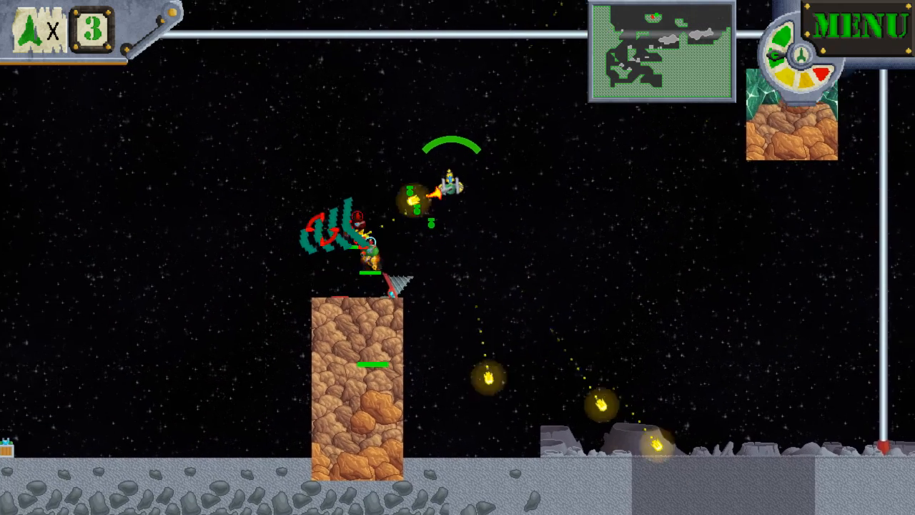
click(447, 244)
click(447, 244)
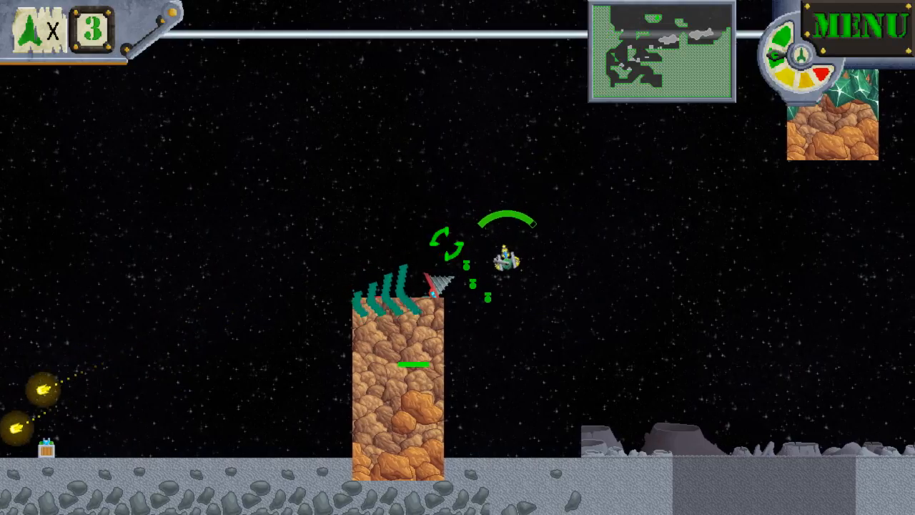
mouse_move(447, 244)
mouse_down()
mouse_move(402, 241)
mouse_move(398, 251)
mouse_up()
right_click(391, 269)
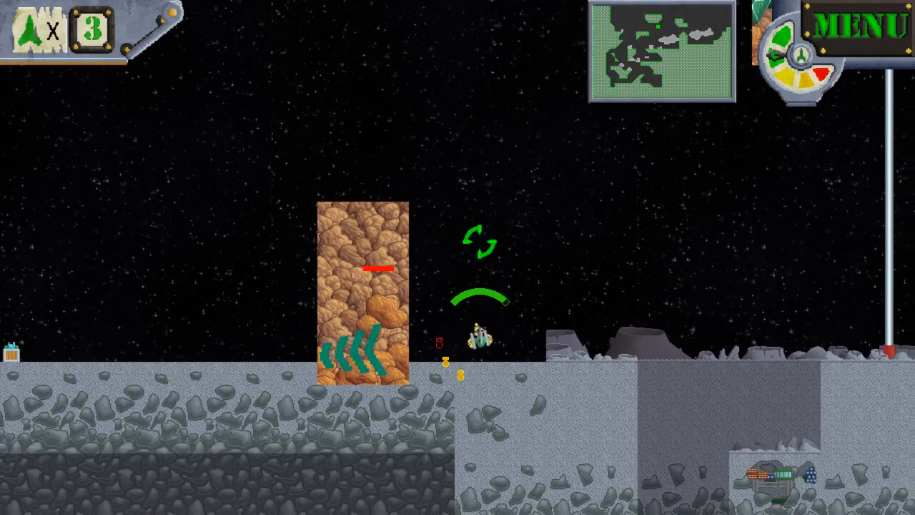
key(Escape)
key(Down)
key(Escape)
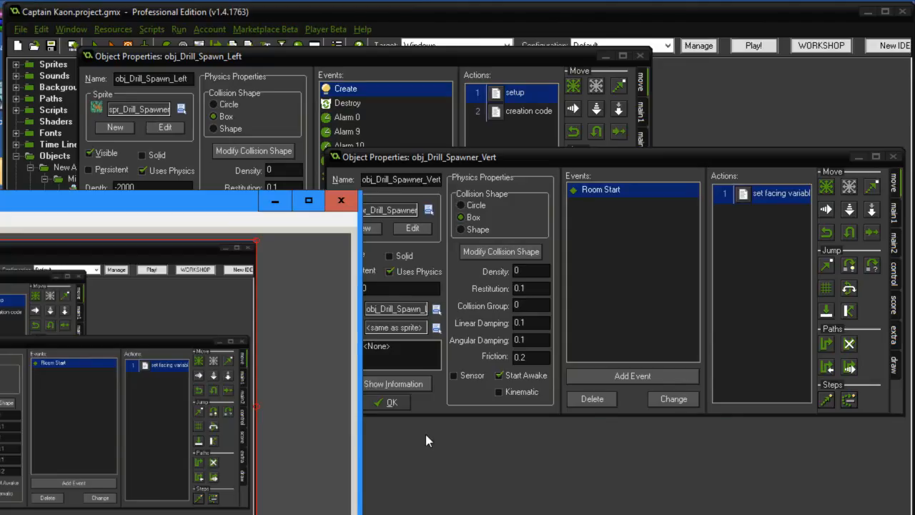
Open the spawn particles code in obj_Drill_Spawn_Left's User Defined 15 event and check which attachment names it clears
drag(515, 169, 451, 340)
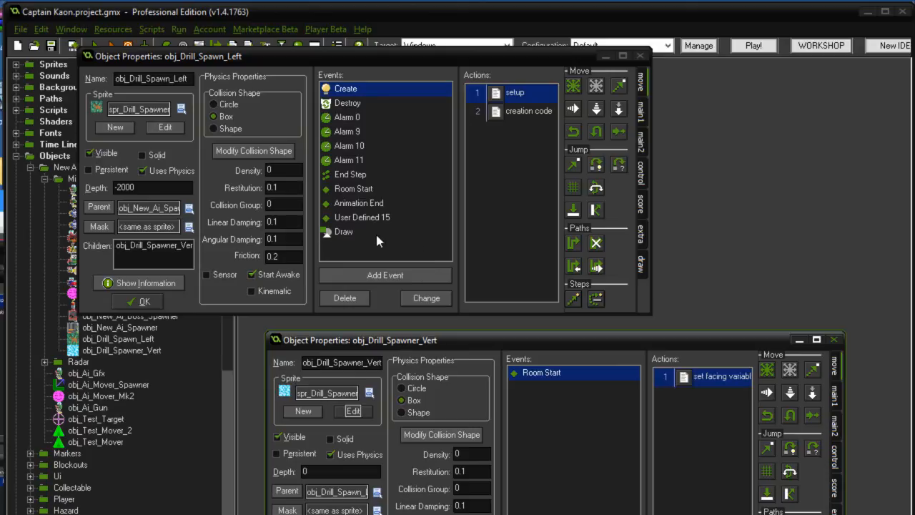
click(367, 189)
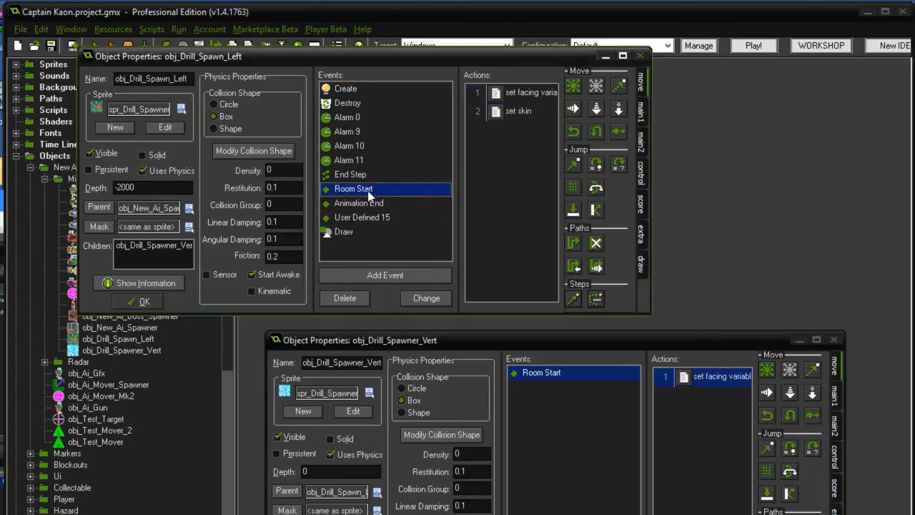
click(358, 217)
double_click(522, 92)
drag(74, 53, 712, 110)
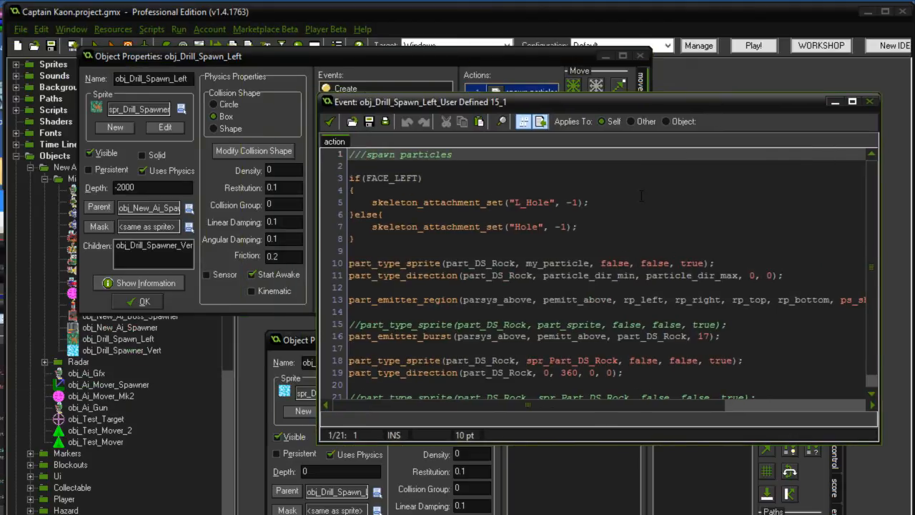
drag(494, 239, 327, 183)
click(609, 206)
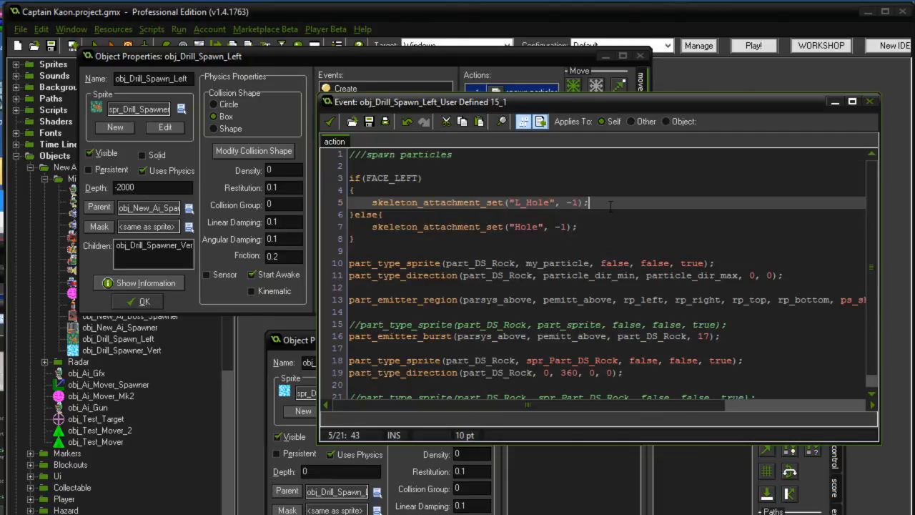
click(603, 227)
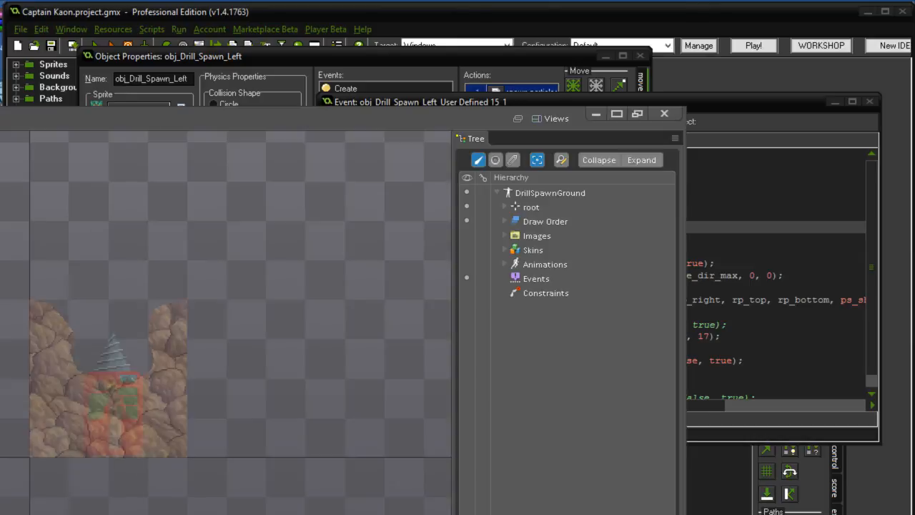
Switch to Spine, show the slots and attachments under root, and make the RockHole0 slot visible
drag(173, 127, 382, 1)
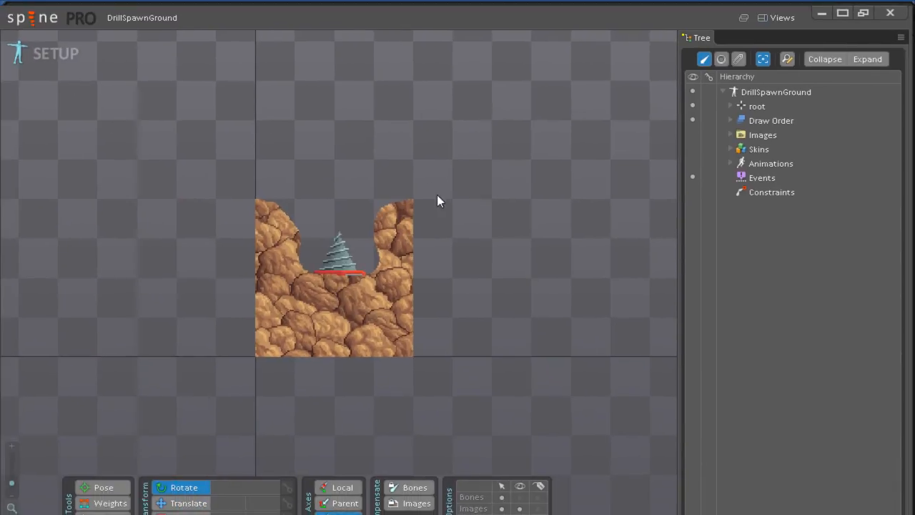
click(731, 107)
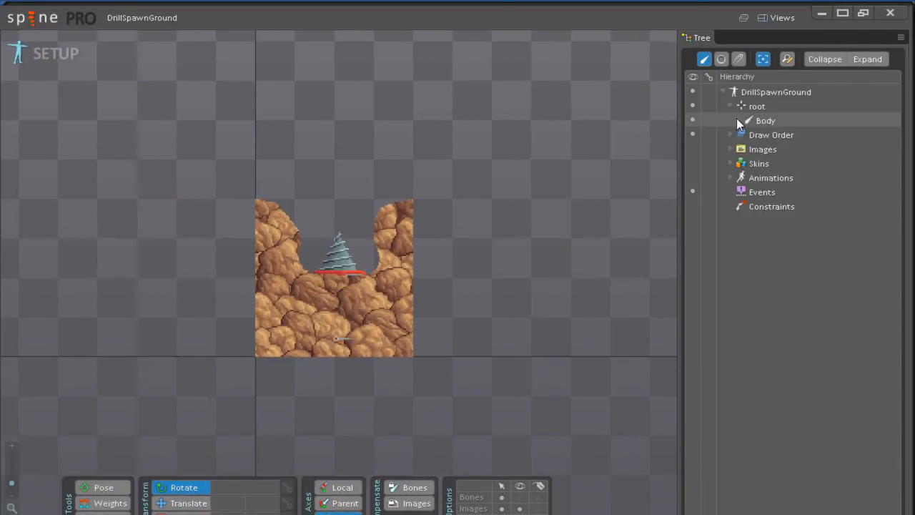
click(721, 59)
click(738, 59)
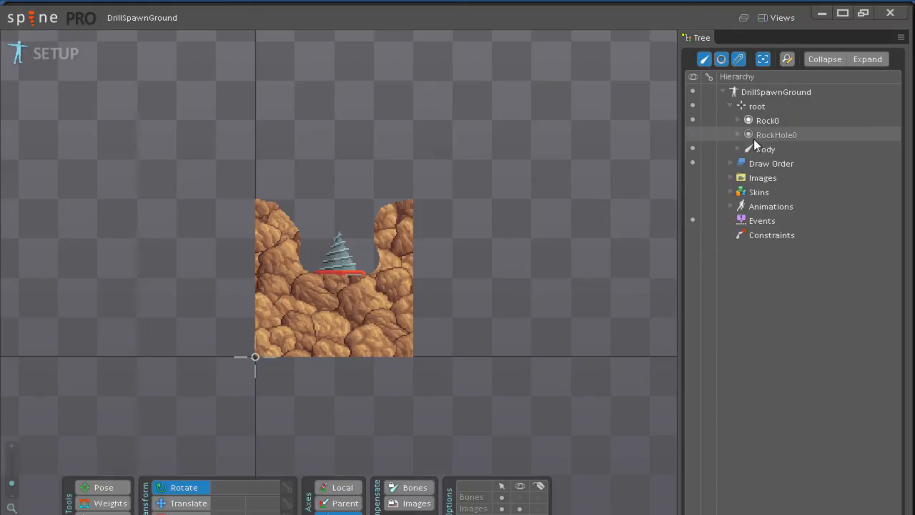
click(752, 135)
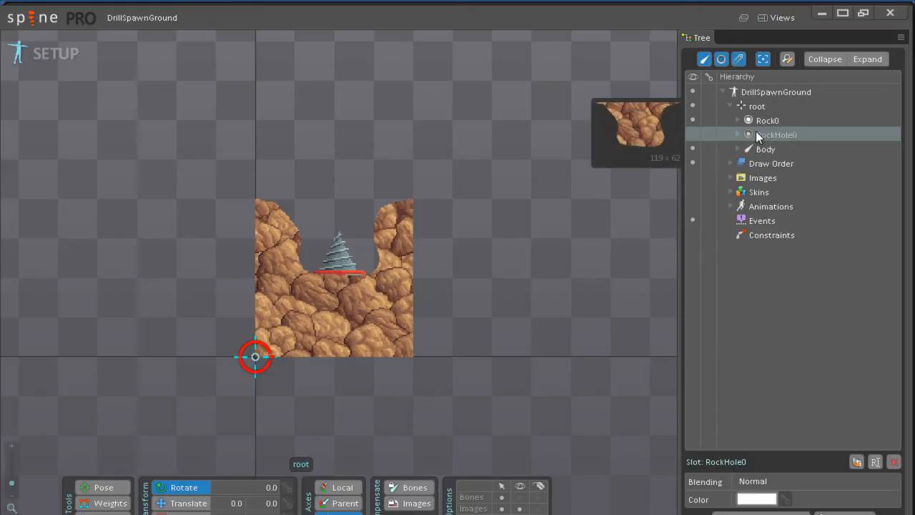
click(693, 134)
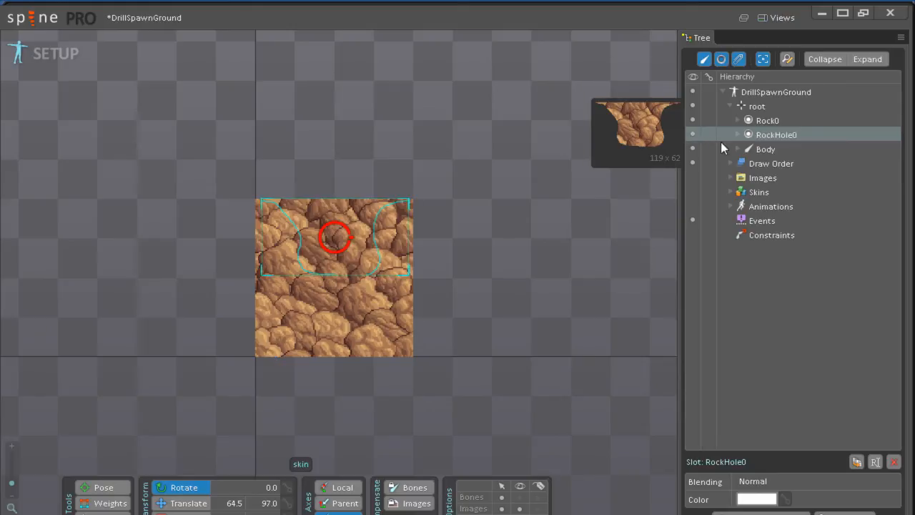
Rename the RockHole0 slot to Hole and expand it to check its attachment
double_click(775, 135)
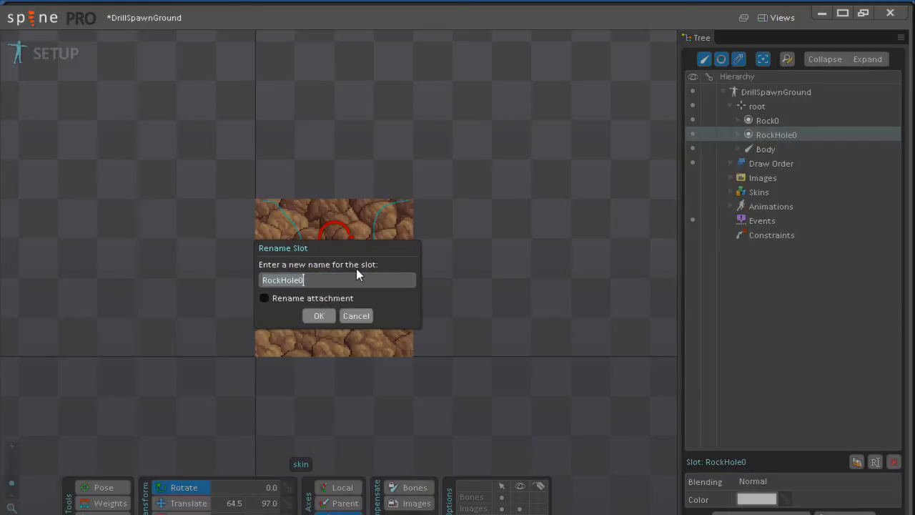
key(Escape)
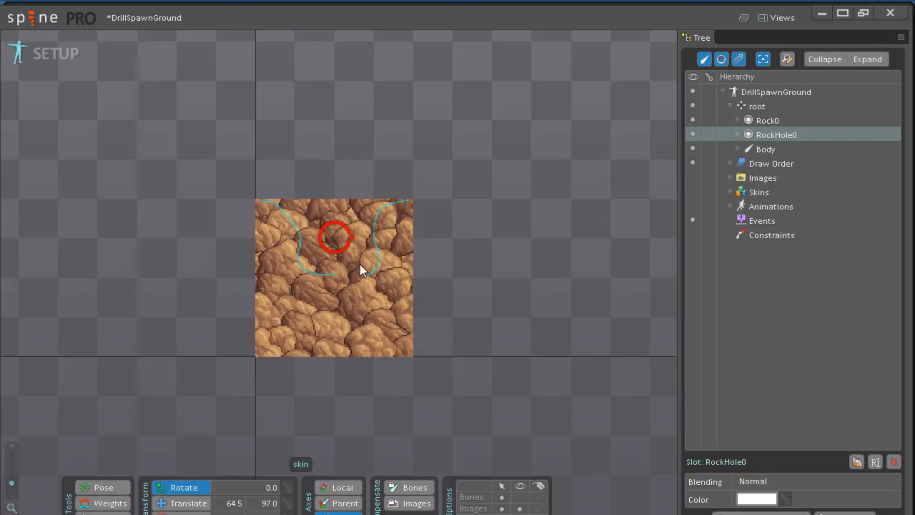
double_click(758, 134)
text(Hole)
key(Return)
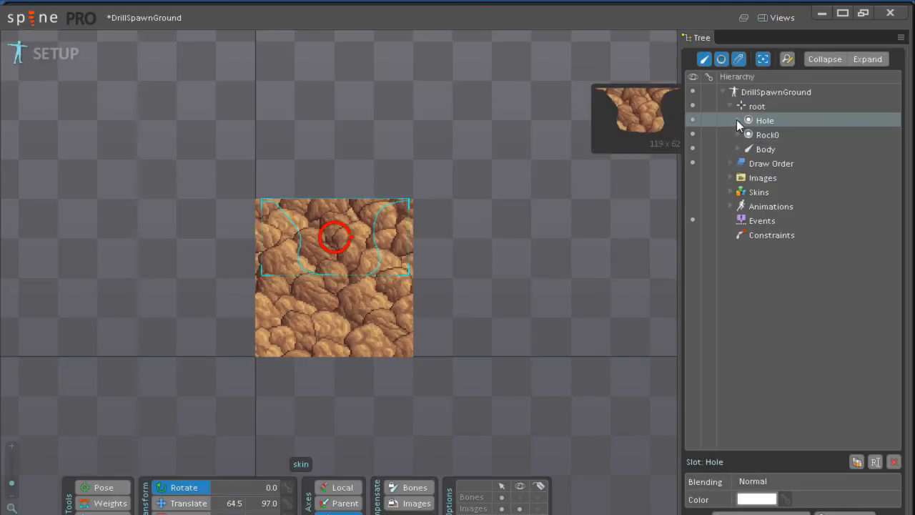
click(737, 120)
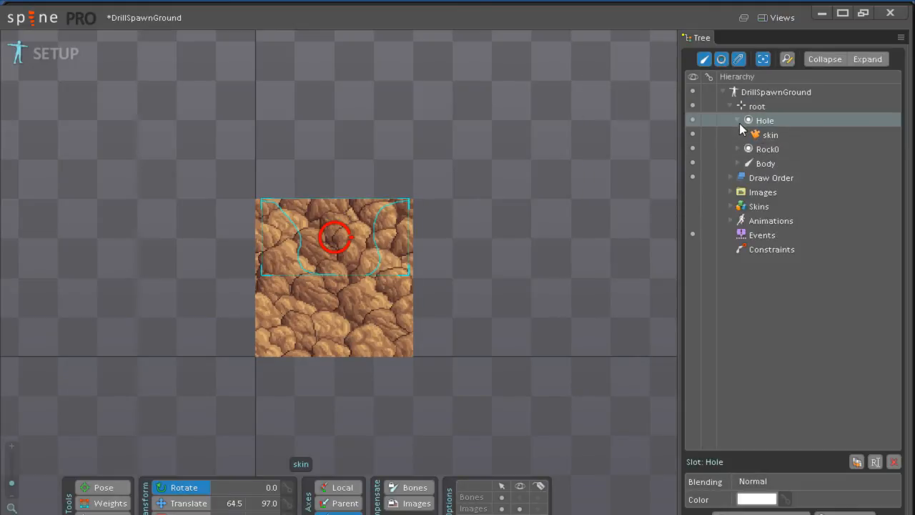
mouse_move(739, 123)
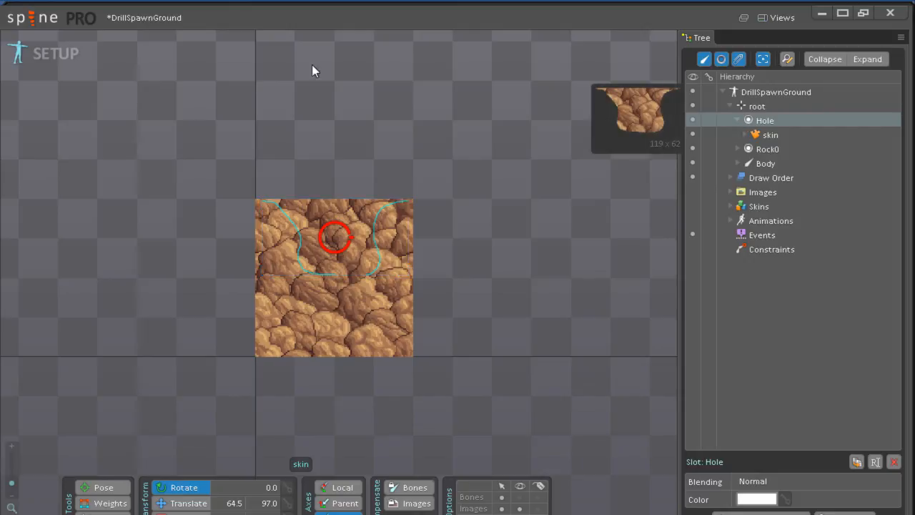
Save the DrillSpawnGround project and export it again
click(29, 26)
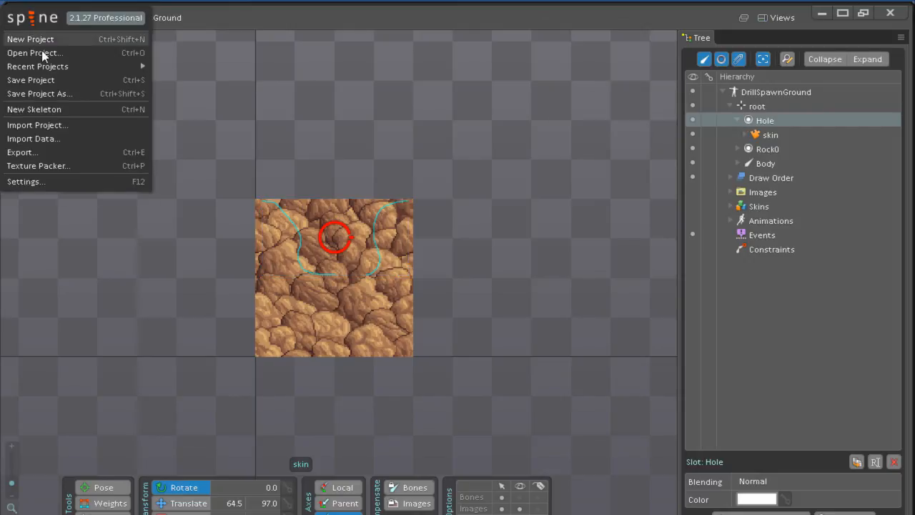
click(42, 76)
click(30, 21)
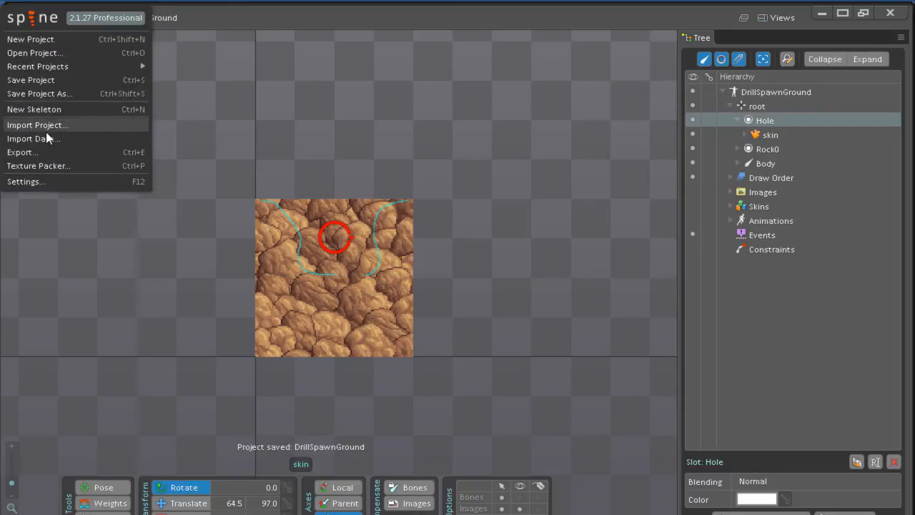
click(39, 153)
click(339, 382)
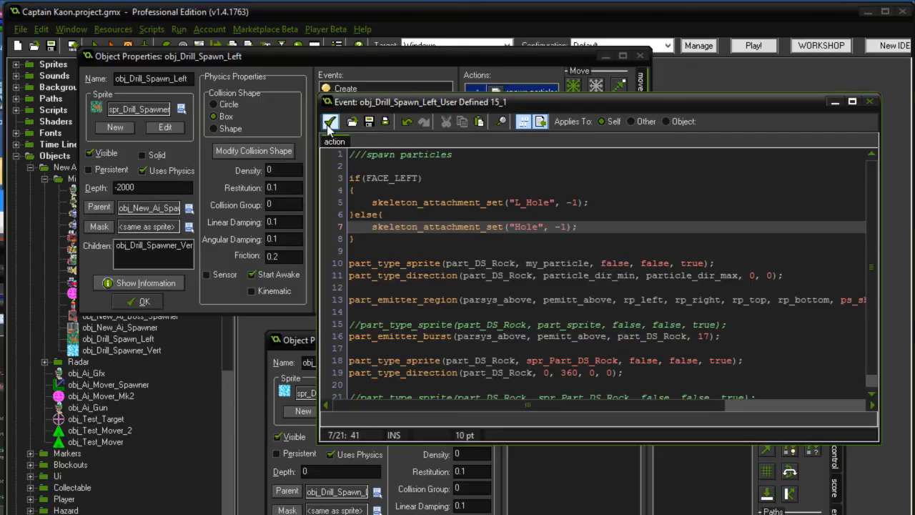
Return to GameMaker, accept the spawn particles code, and reload spr_Drill_Spawner_Vert from the exported Spine file
click(330, 121)
click(345, 405)
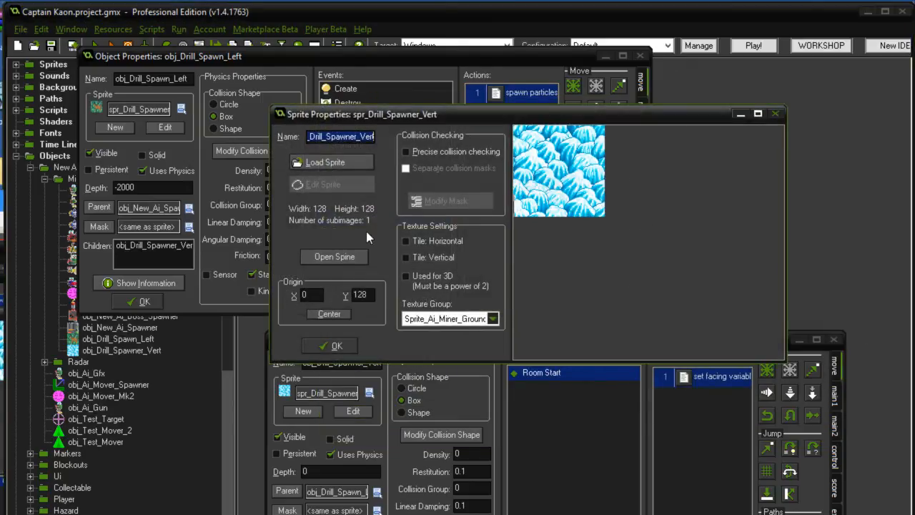
click(332, 161)
click(647, 407)
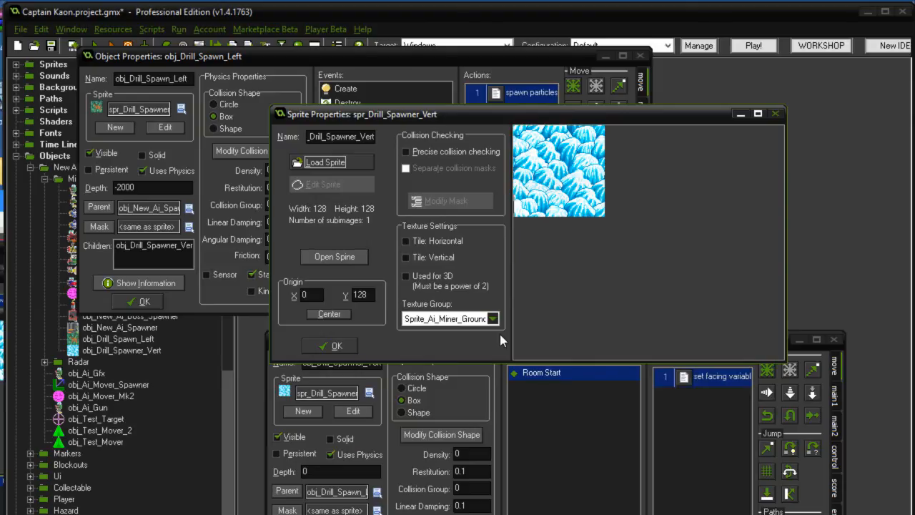
Set the sprite's origin to X 0, Y 128, assign the Sprite_Ai_Miner_Ground texture group, and accept the properties
click(330, 313)
drag(318, 295, 263, 306)
text(0)
key(Tab)
text(128)
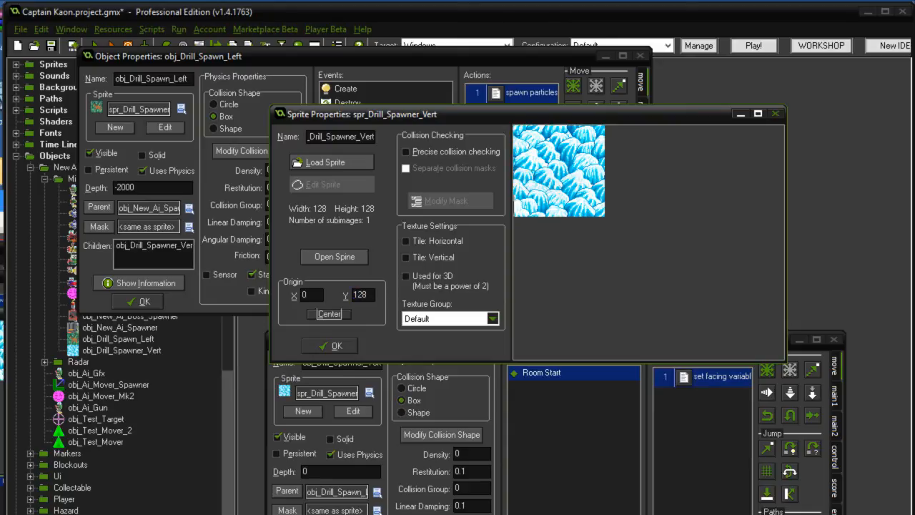
click(421, 320)
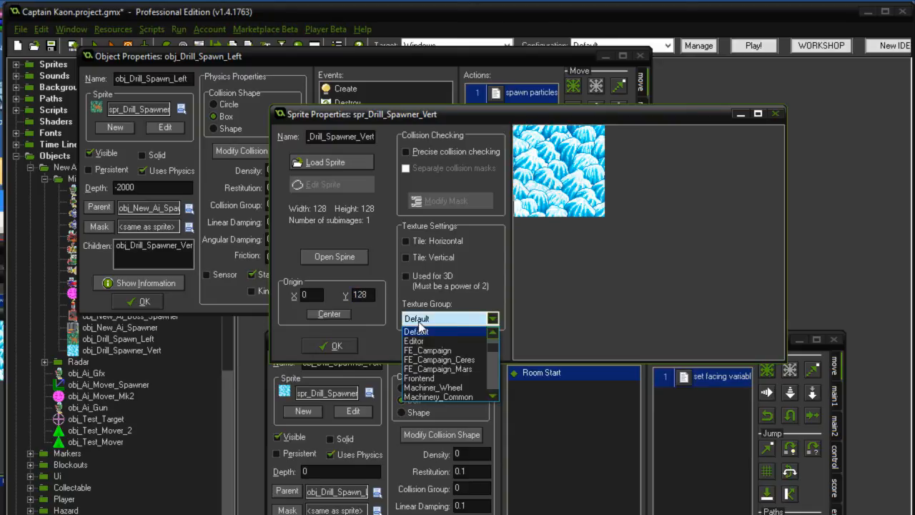
key(s)
click(452, 341)
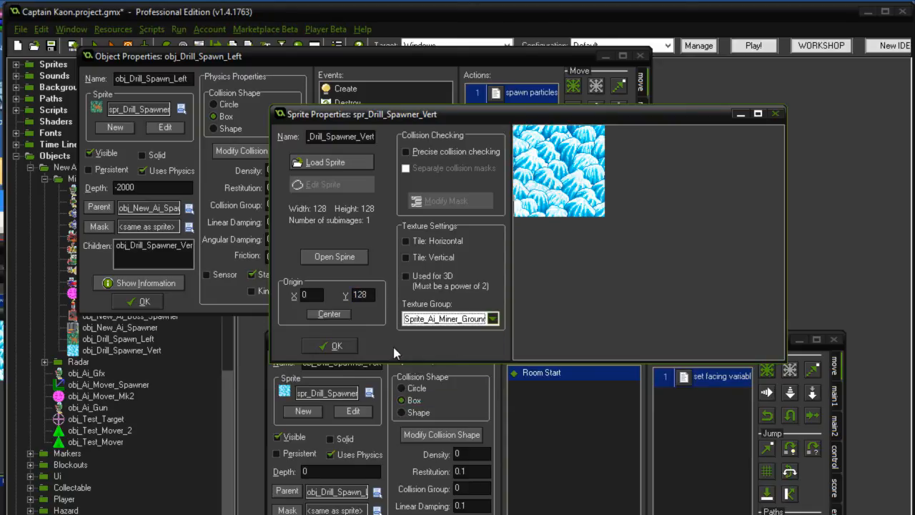
click(333, 348)
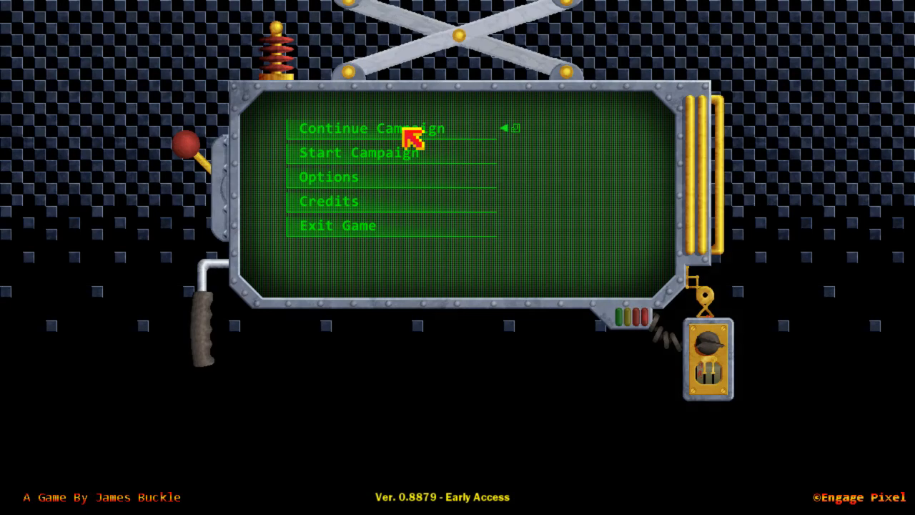
In the running game, continue the Slot 0 campaign, replay the Dantu proving grounds mission, and launch the ship
click(404, 129)
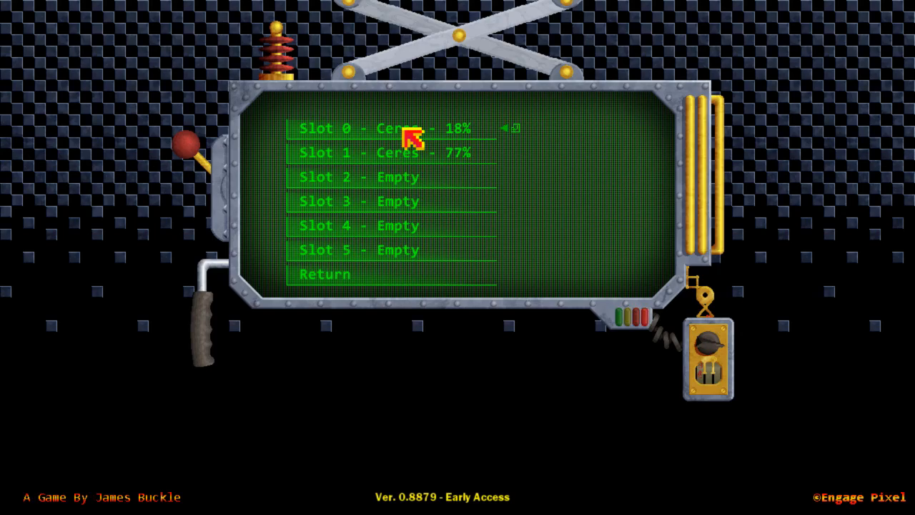
click(412, 137)
click(525, 262)
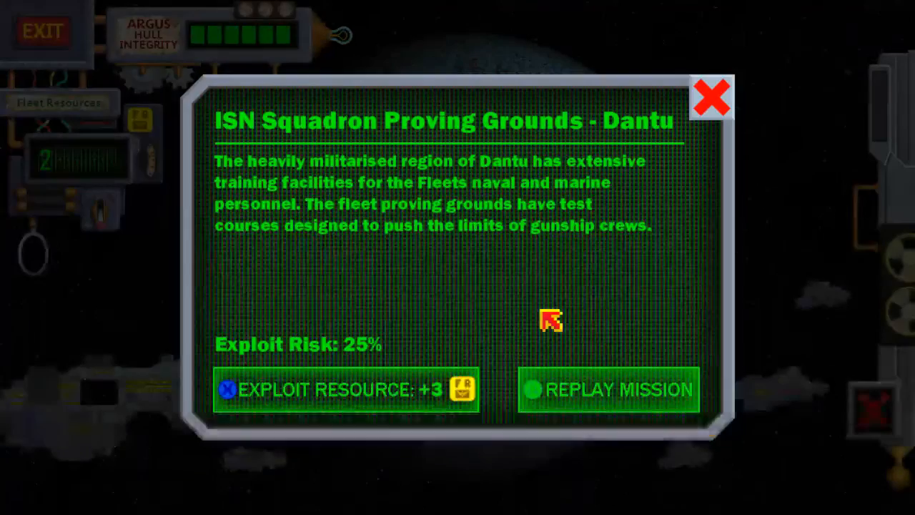
click(583, 402)
click(793, 462)
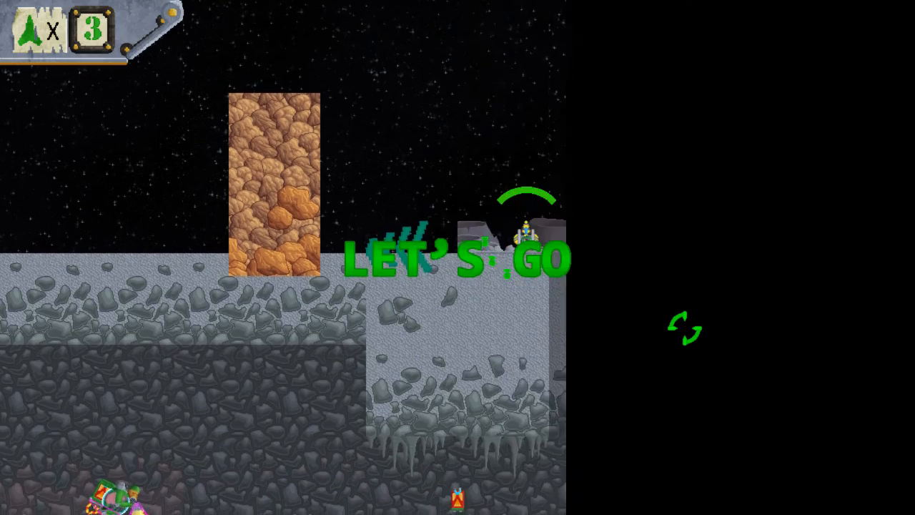
Fly up to the vertical drill spawner and fire at it and its spawned enemies as it breaks through the rock
key(Up)
key(Left)
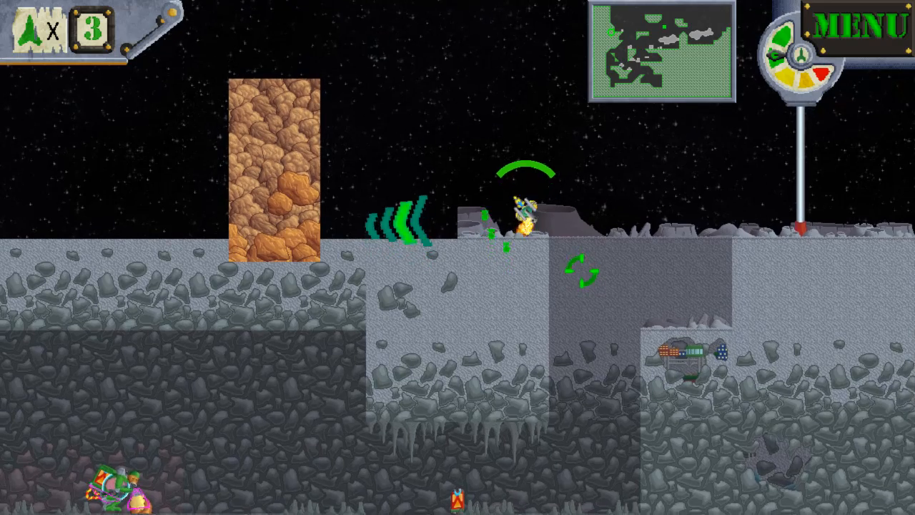
key(w)
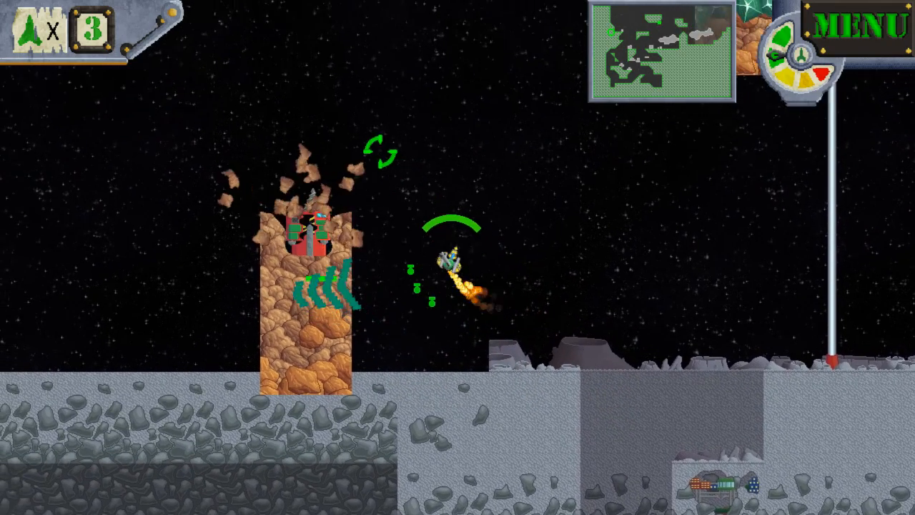
mouse_move(367, 223)
mouse_down()
mouse_move(375, 250)
mouse_move(366, 277)
mouse_up()
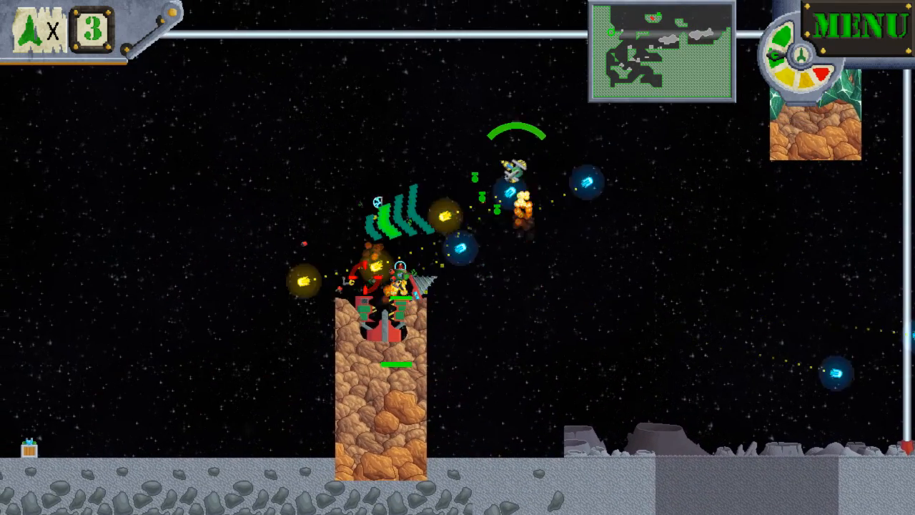
drag(399, 250, 375, 257)
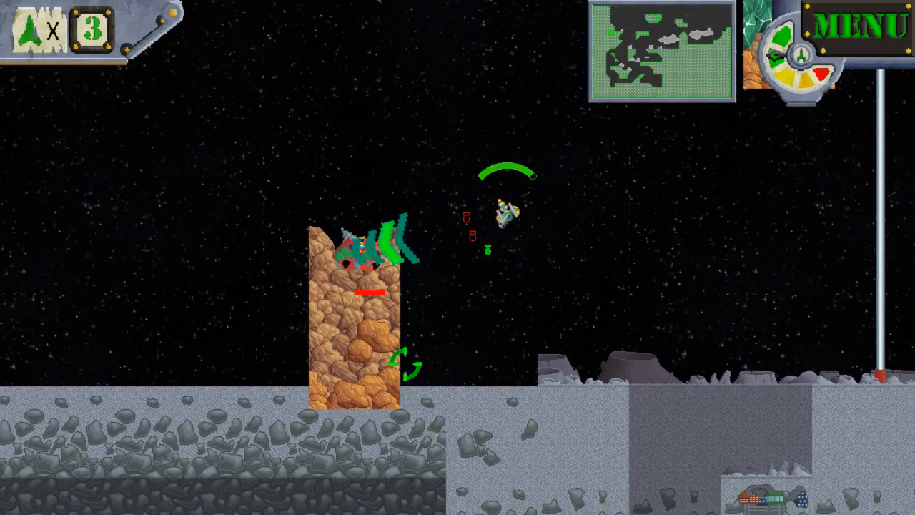
Fly around and hover above the destroyed drill spawner to inspect its open hole and wreckage
key(Left)
key(Up)
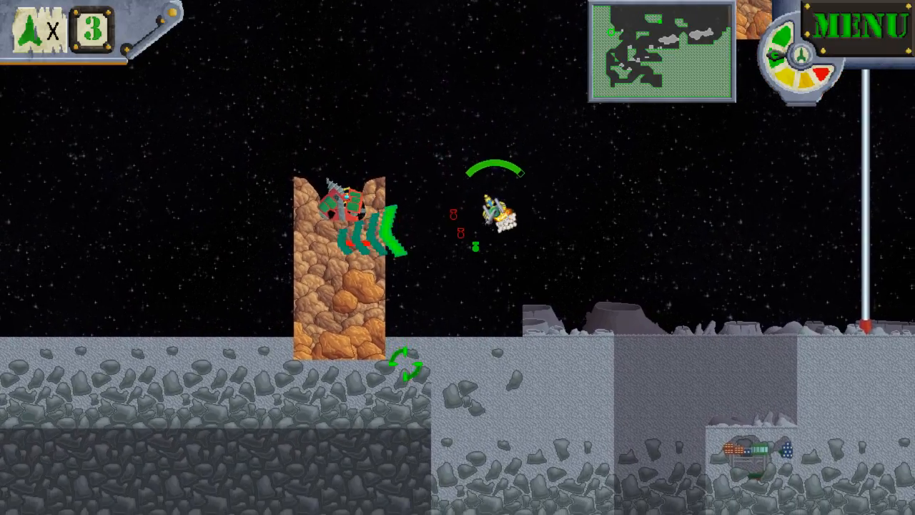
key(Right)
key(Up)
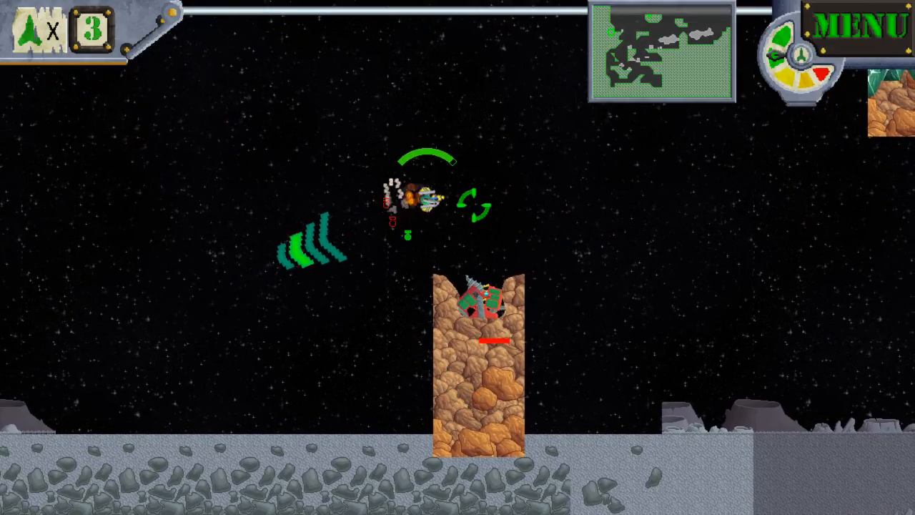
key(Left)
key(Up)
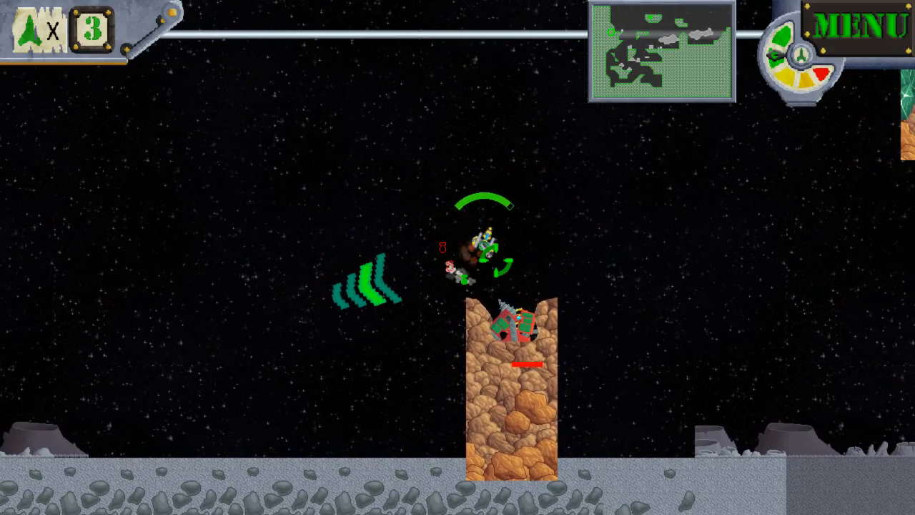
key(Up)
key(Left)
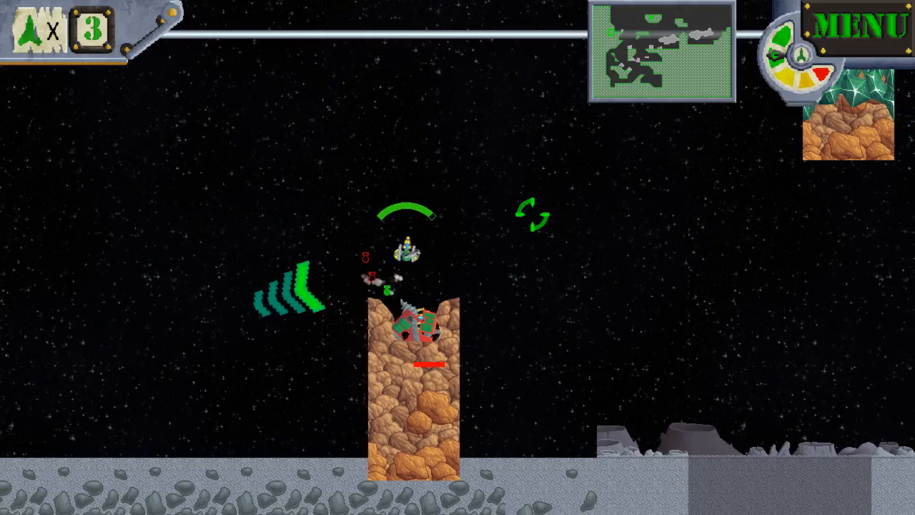
key(Up)
key(Up)
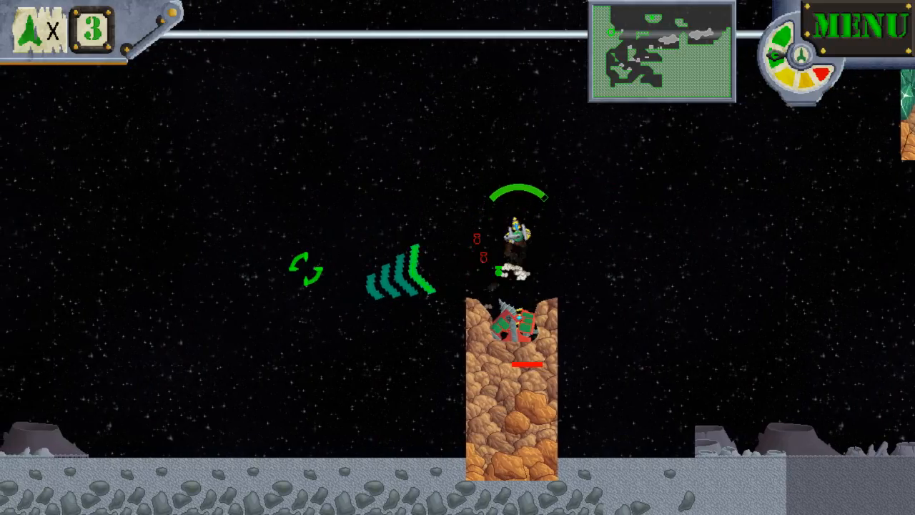